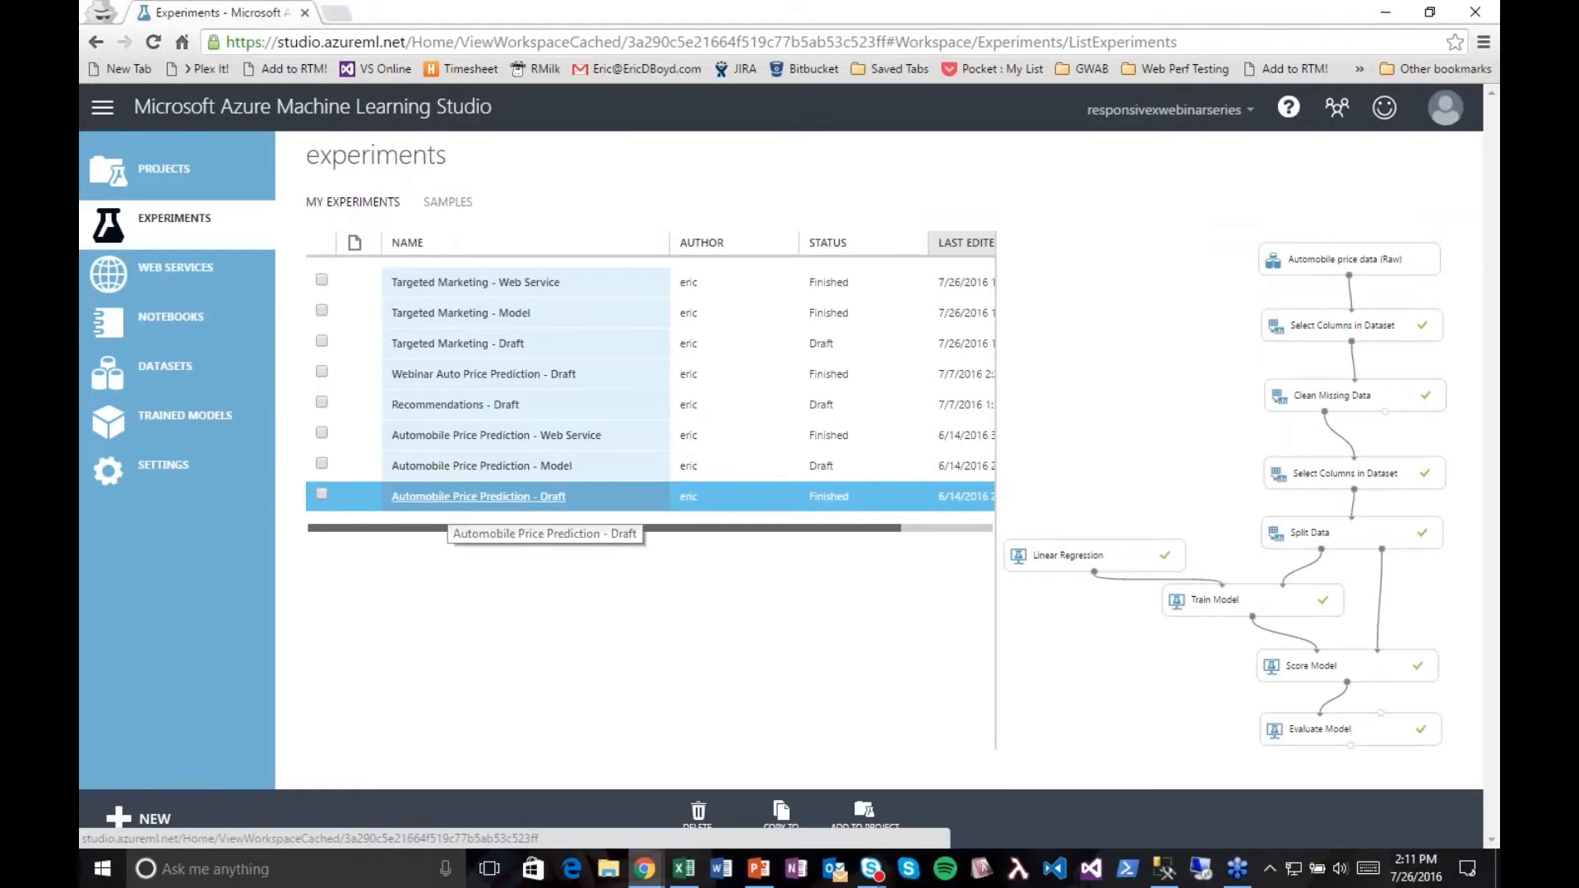
# Step: Open the Automobile Price Prediction - Draft experiment and show the properties of its Clean Missing Data module
pyautogui.click(449, 503)
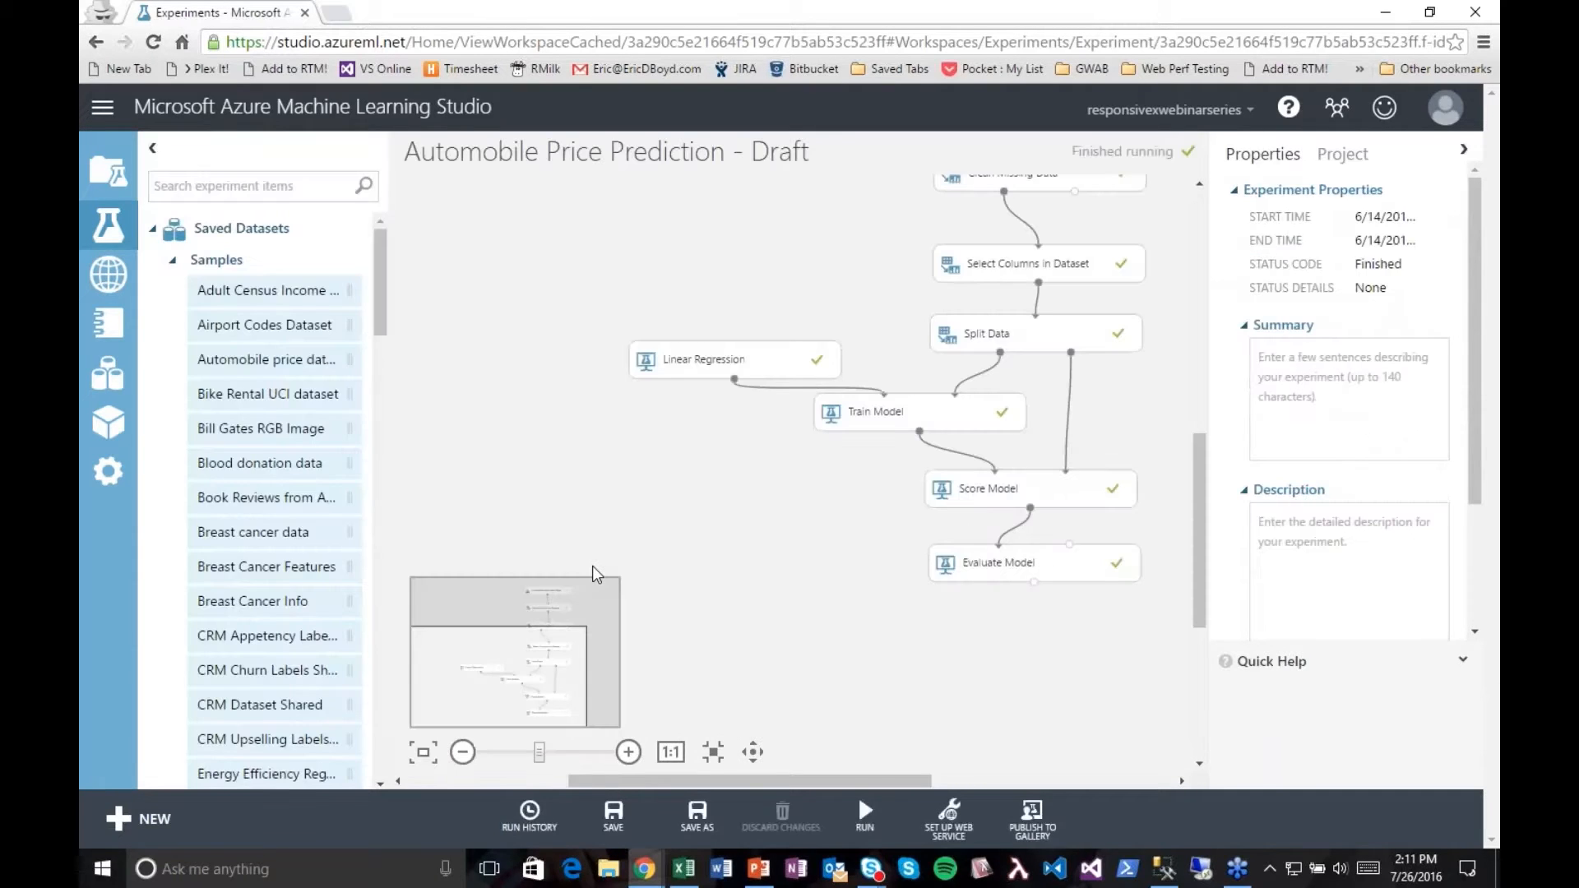
pyautogui.moveTo(876, 779); pyautogui.dragTo(935, 786)
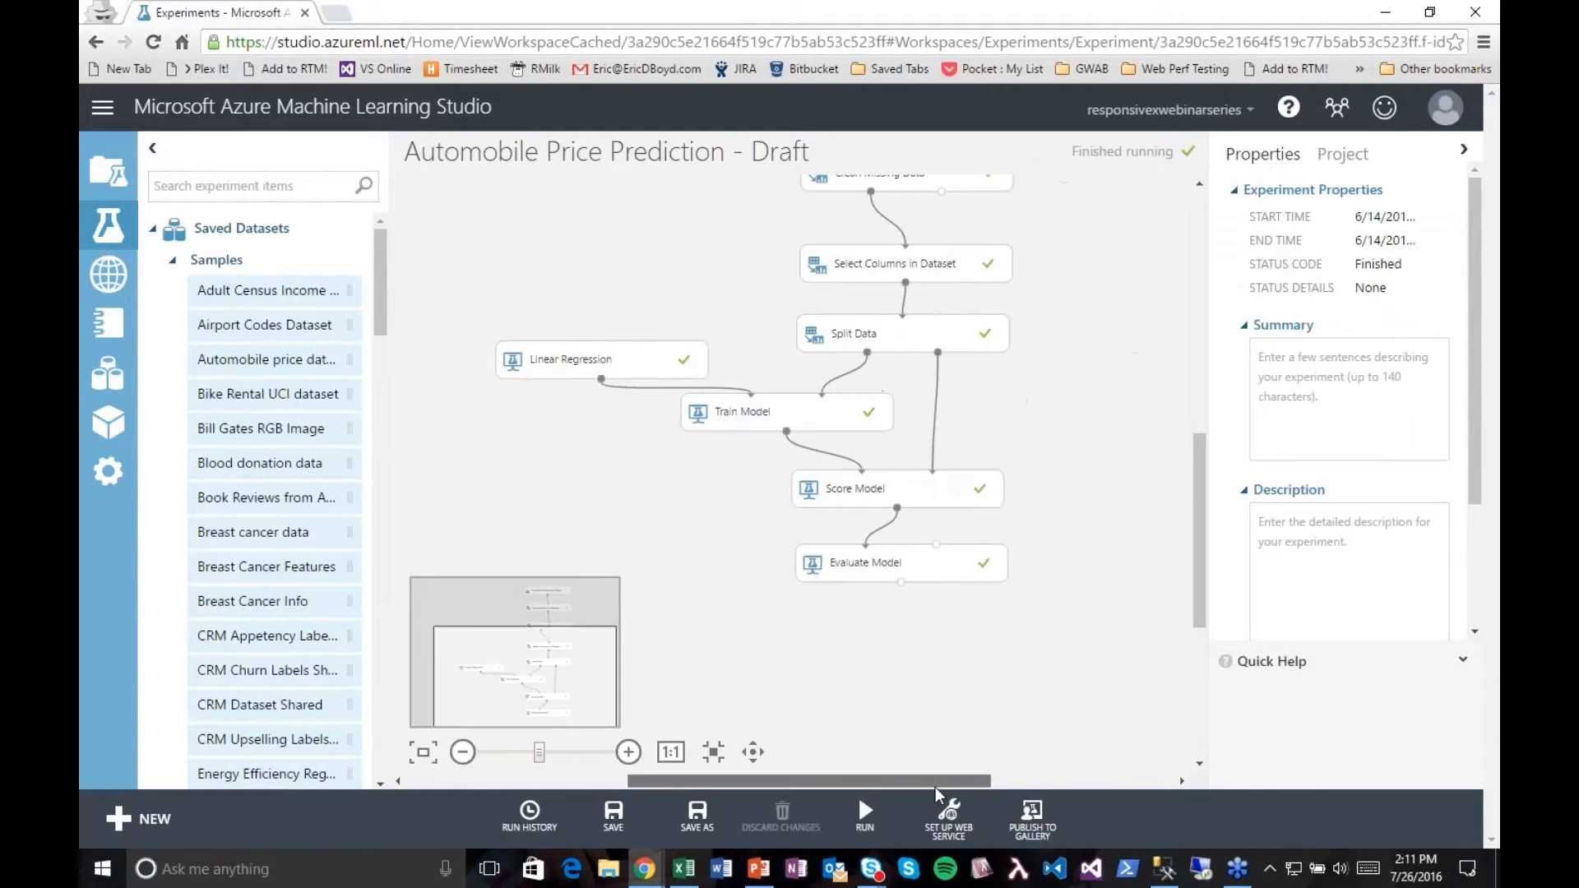
pyautogui.moveTo(1200, 607); pyautogui.dragTo(1209, 568)
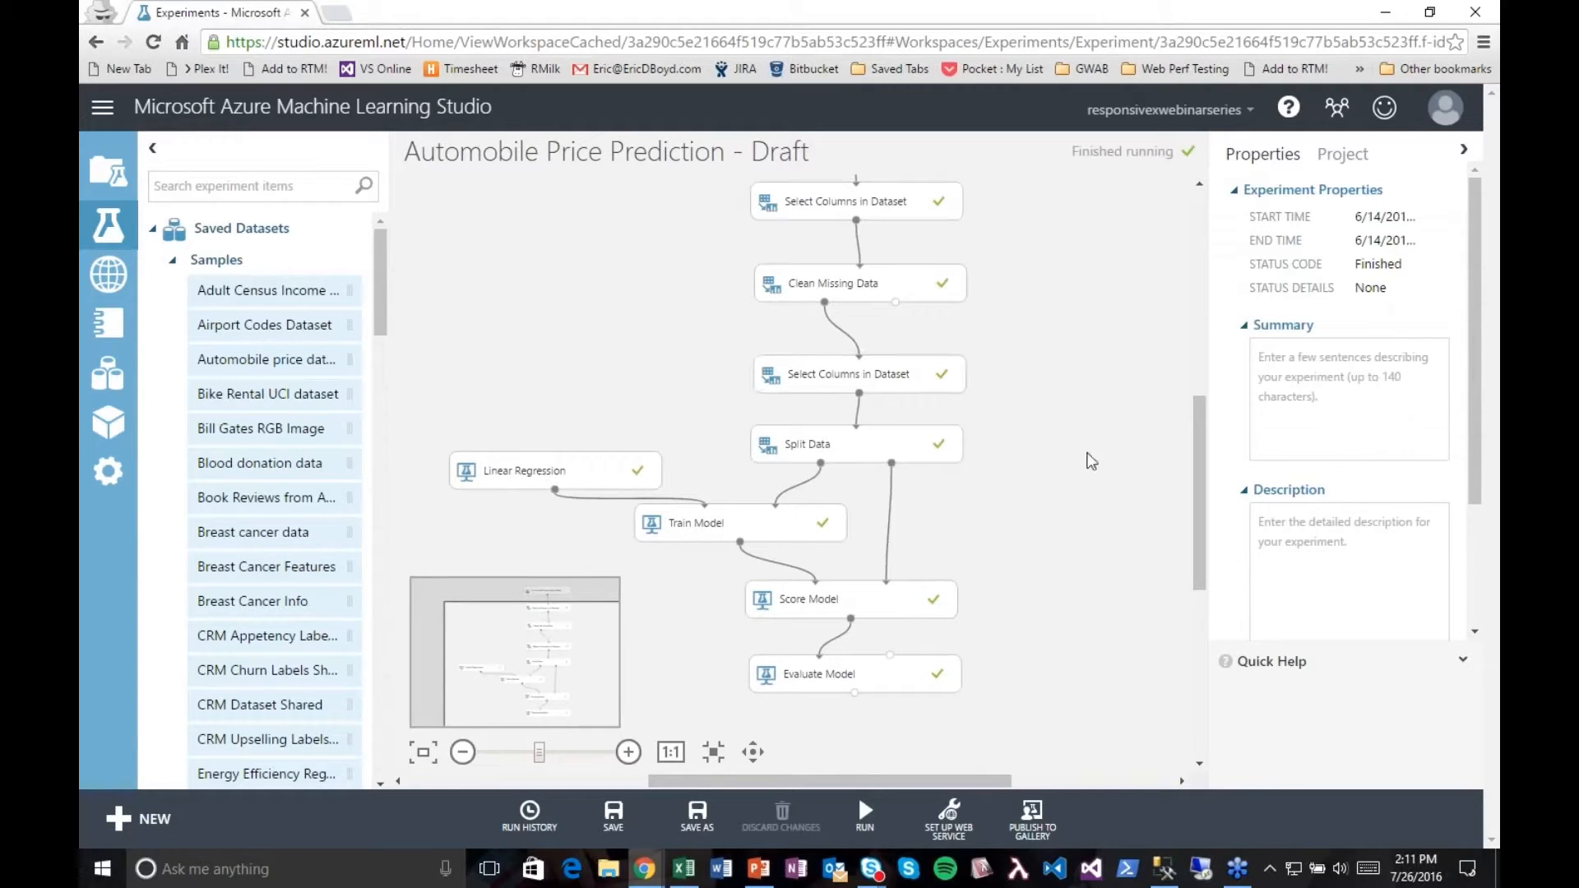
pyautogui.moveTo(1202, 473); pyautogui.dragTo(1204, 439)
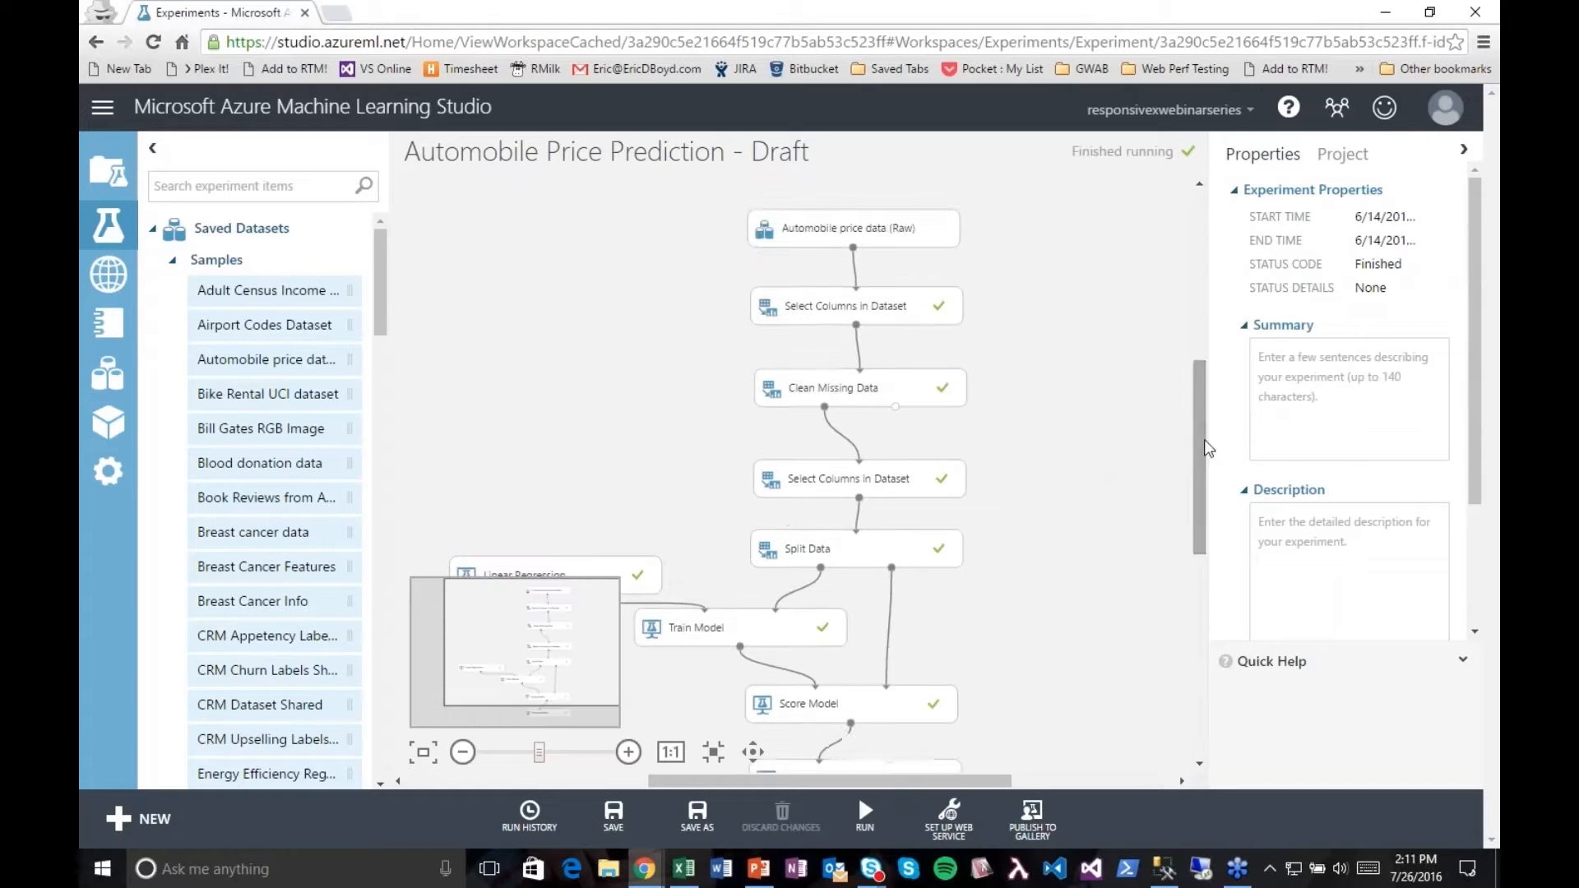
pyautogui.click(835, 392)
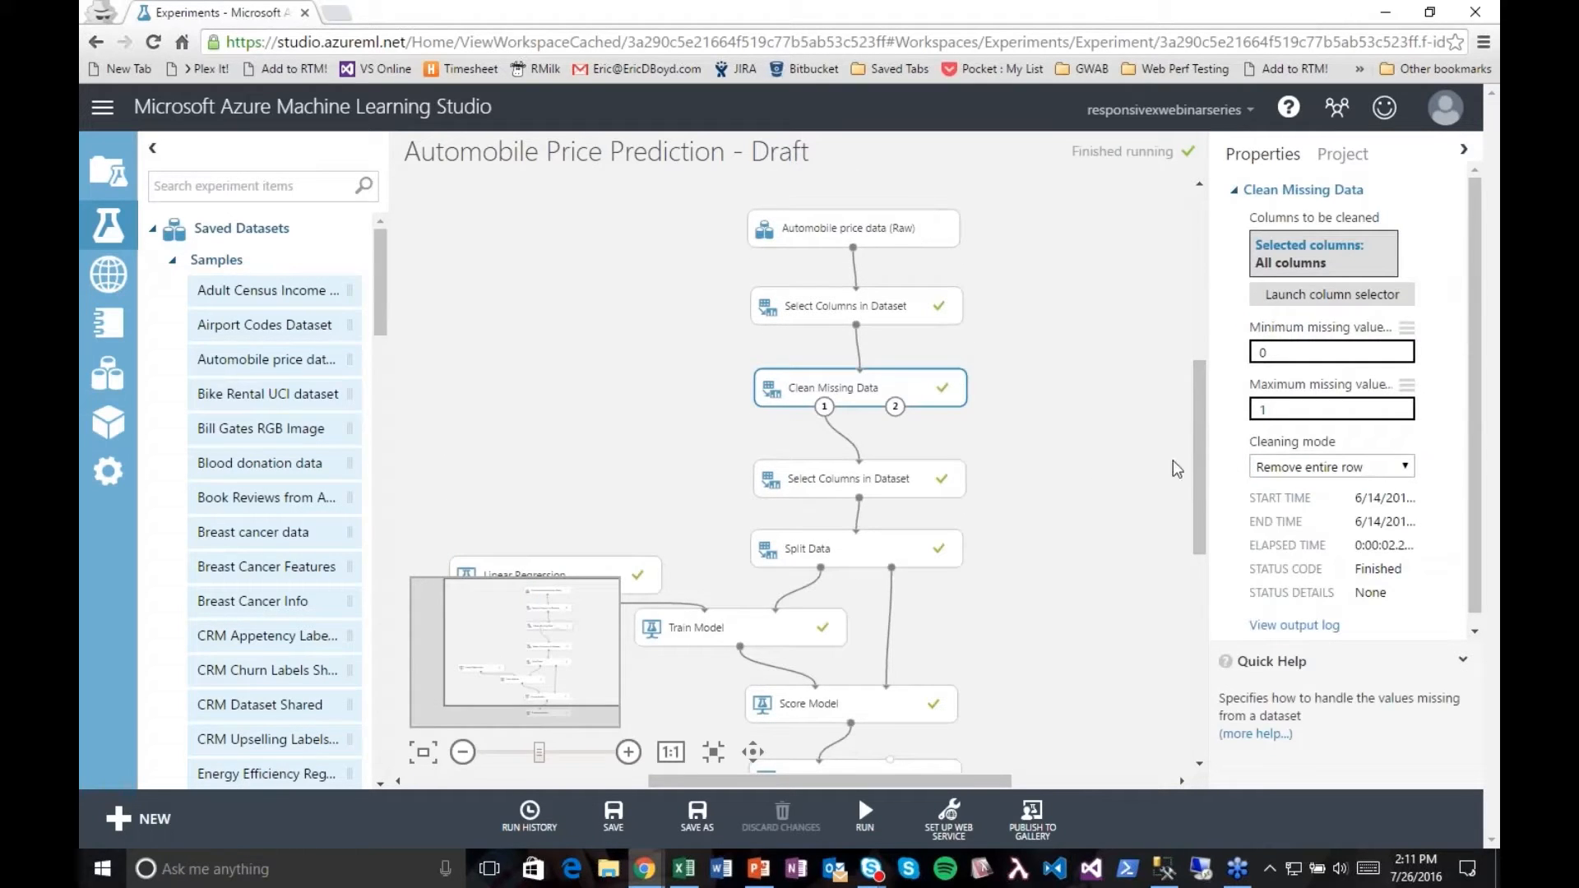
# Step: Examine the Linear Regression module's properties, its connection to Train Model and the options of its output port
pyautogui.moveTo(1203, 472); pyautogui.dragTo(1204, 546)
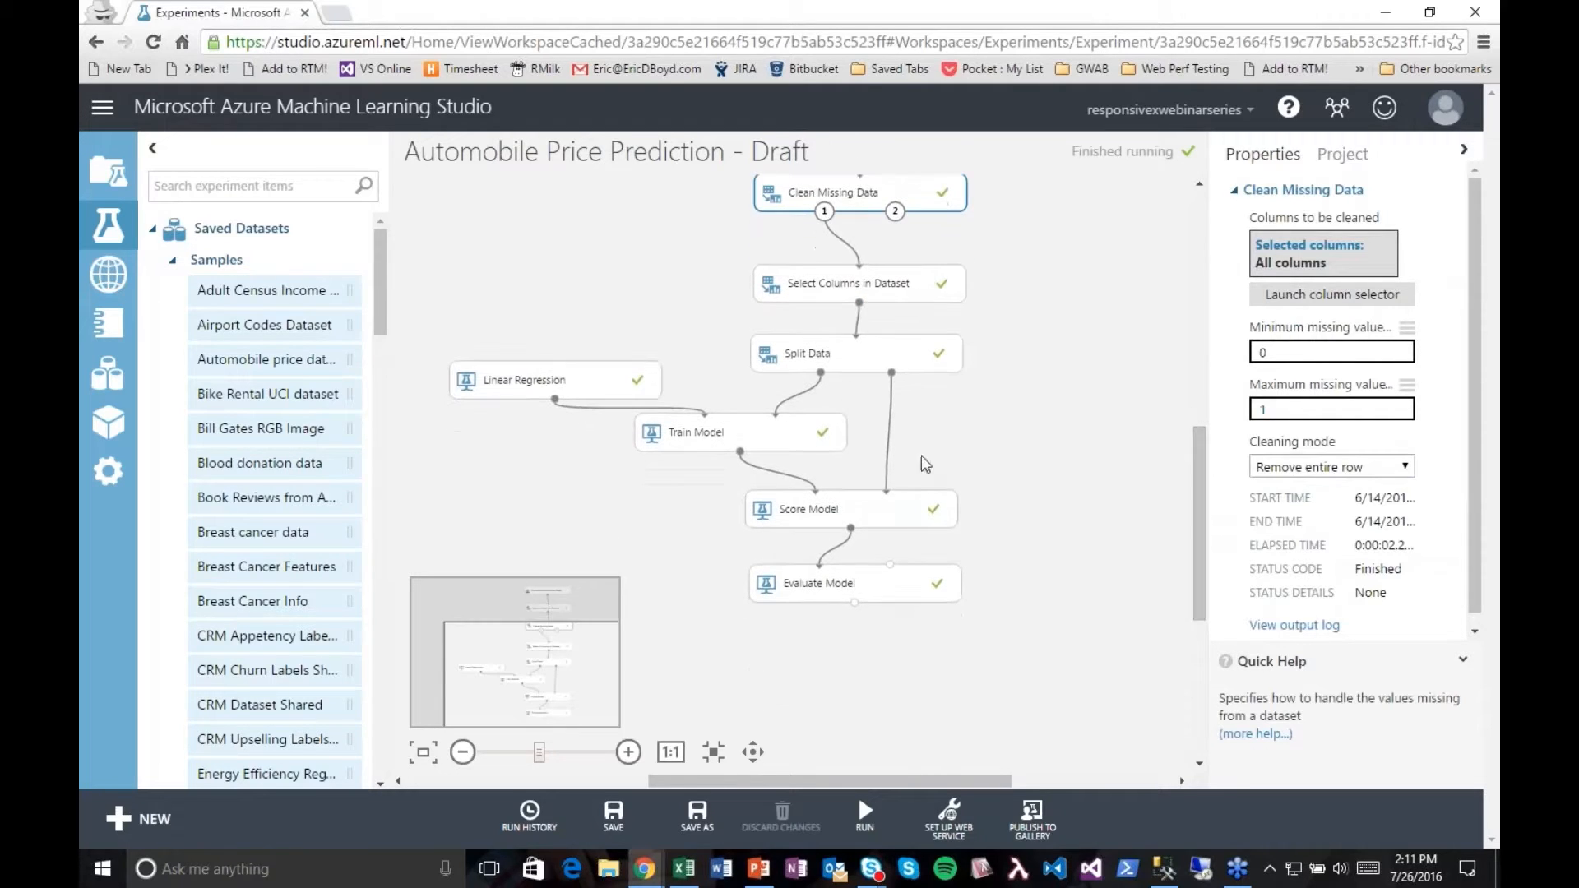
pyautogui.click(547, 382)
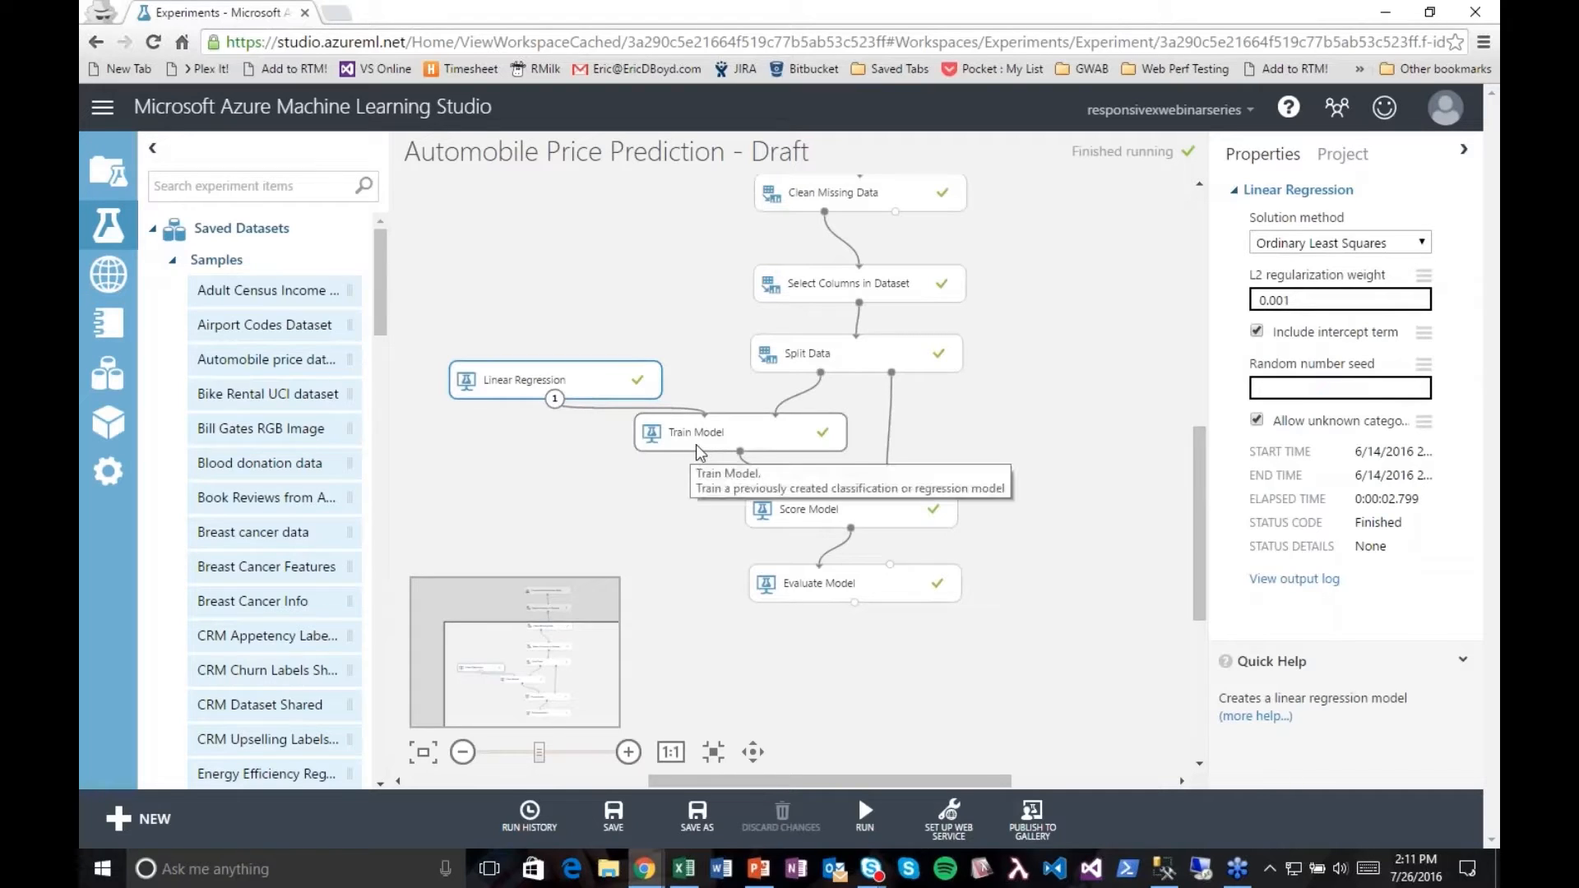
pyautogui.click(519, 477)
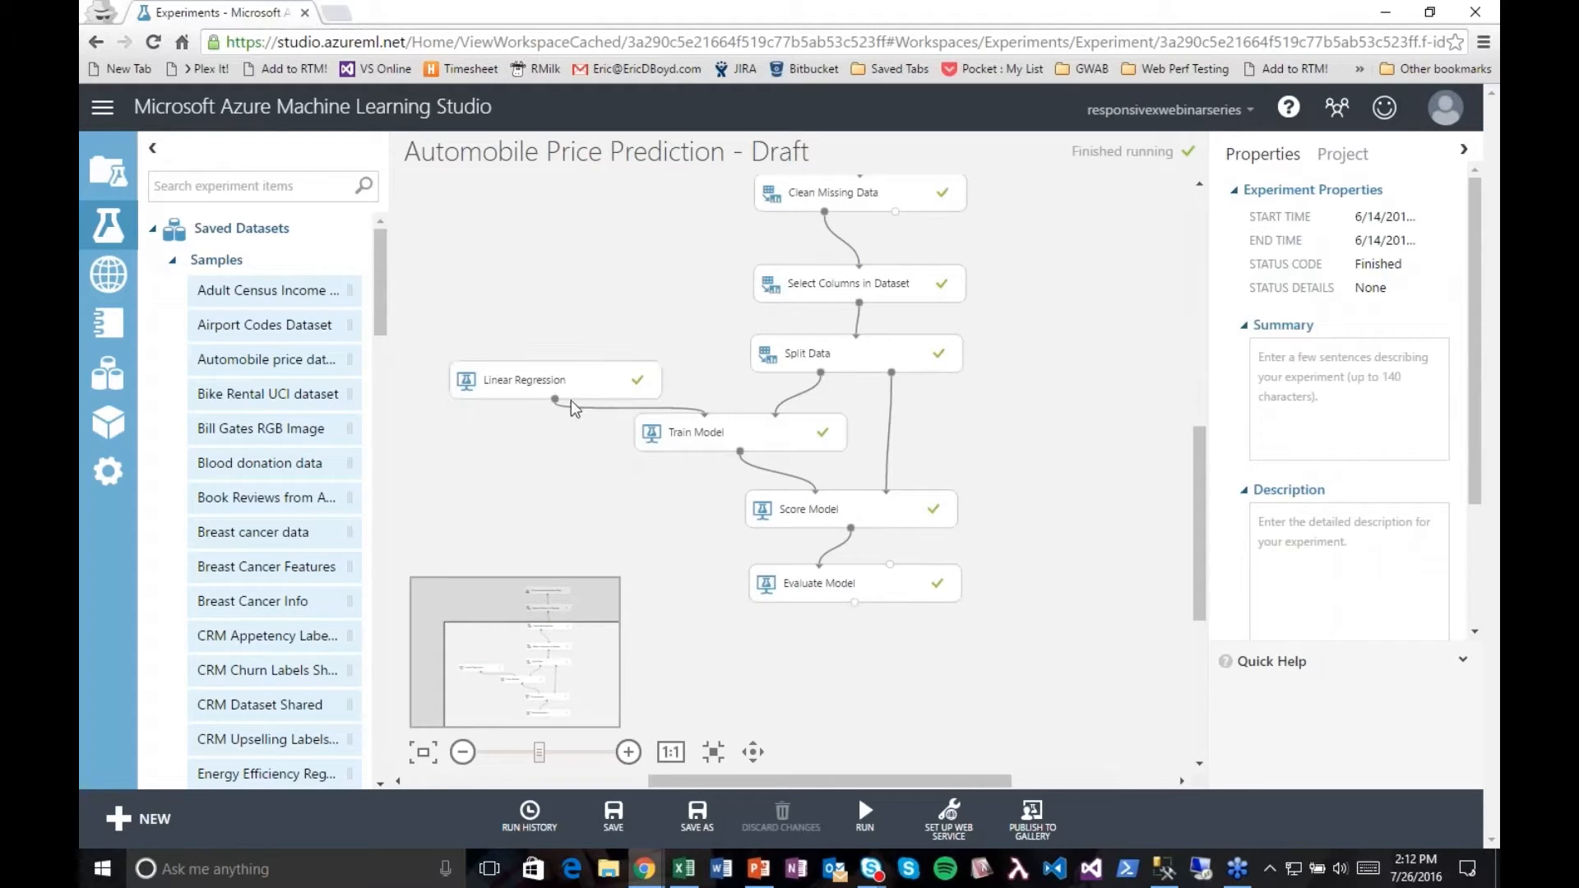
pyautogui.moveTo(554, 402); pyautogui.dragTo(704, 415)
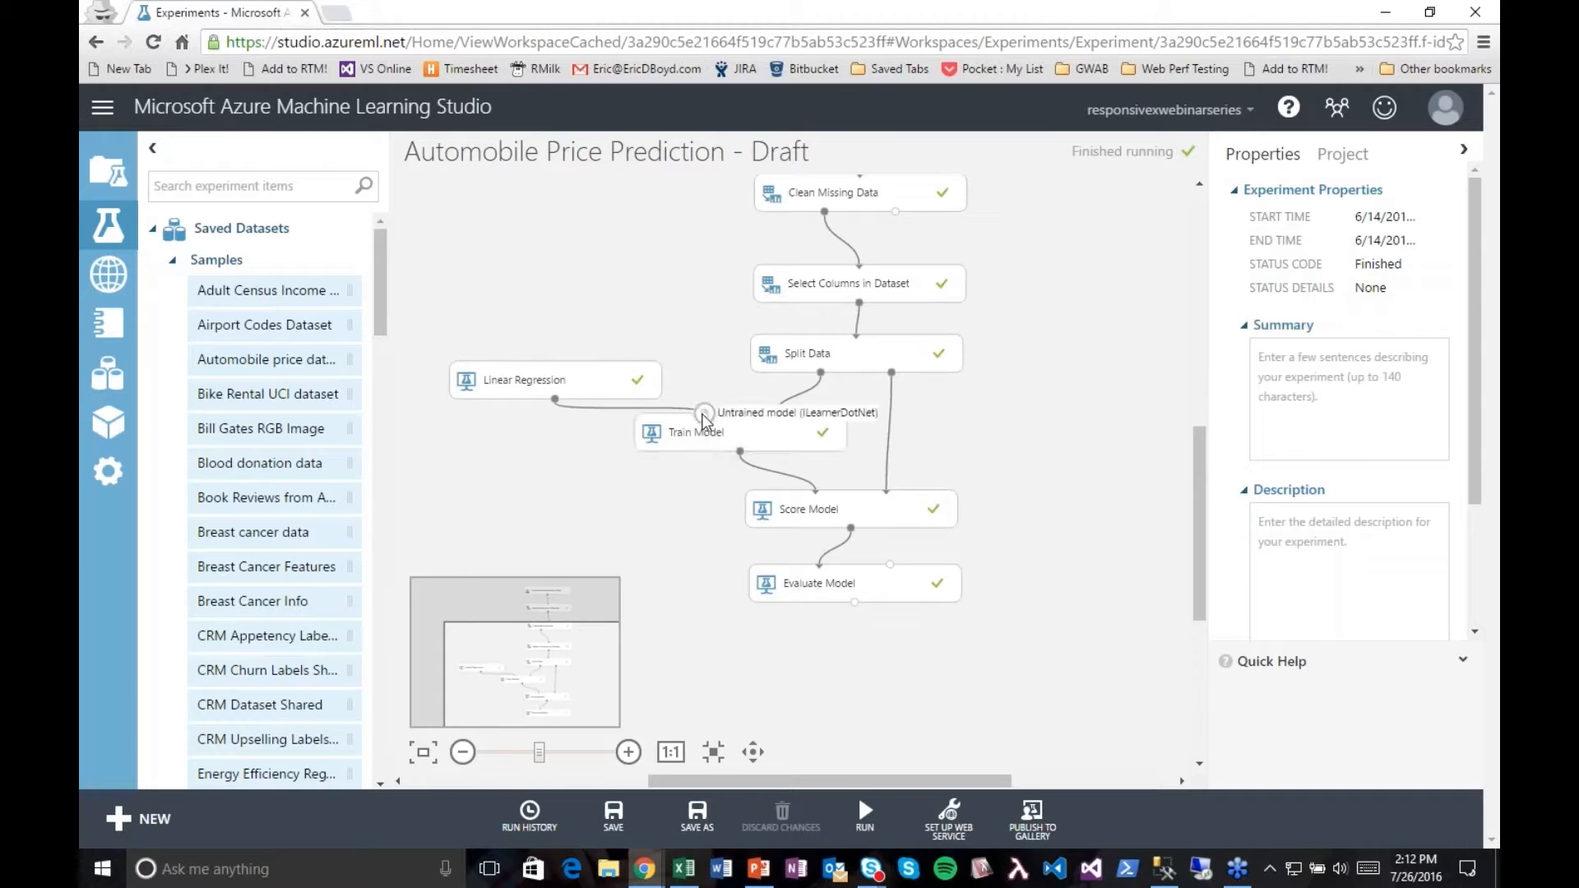
pyautogui.rightClick(556, 402)
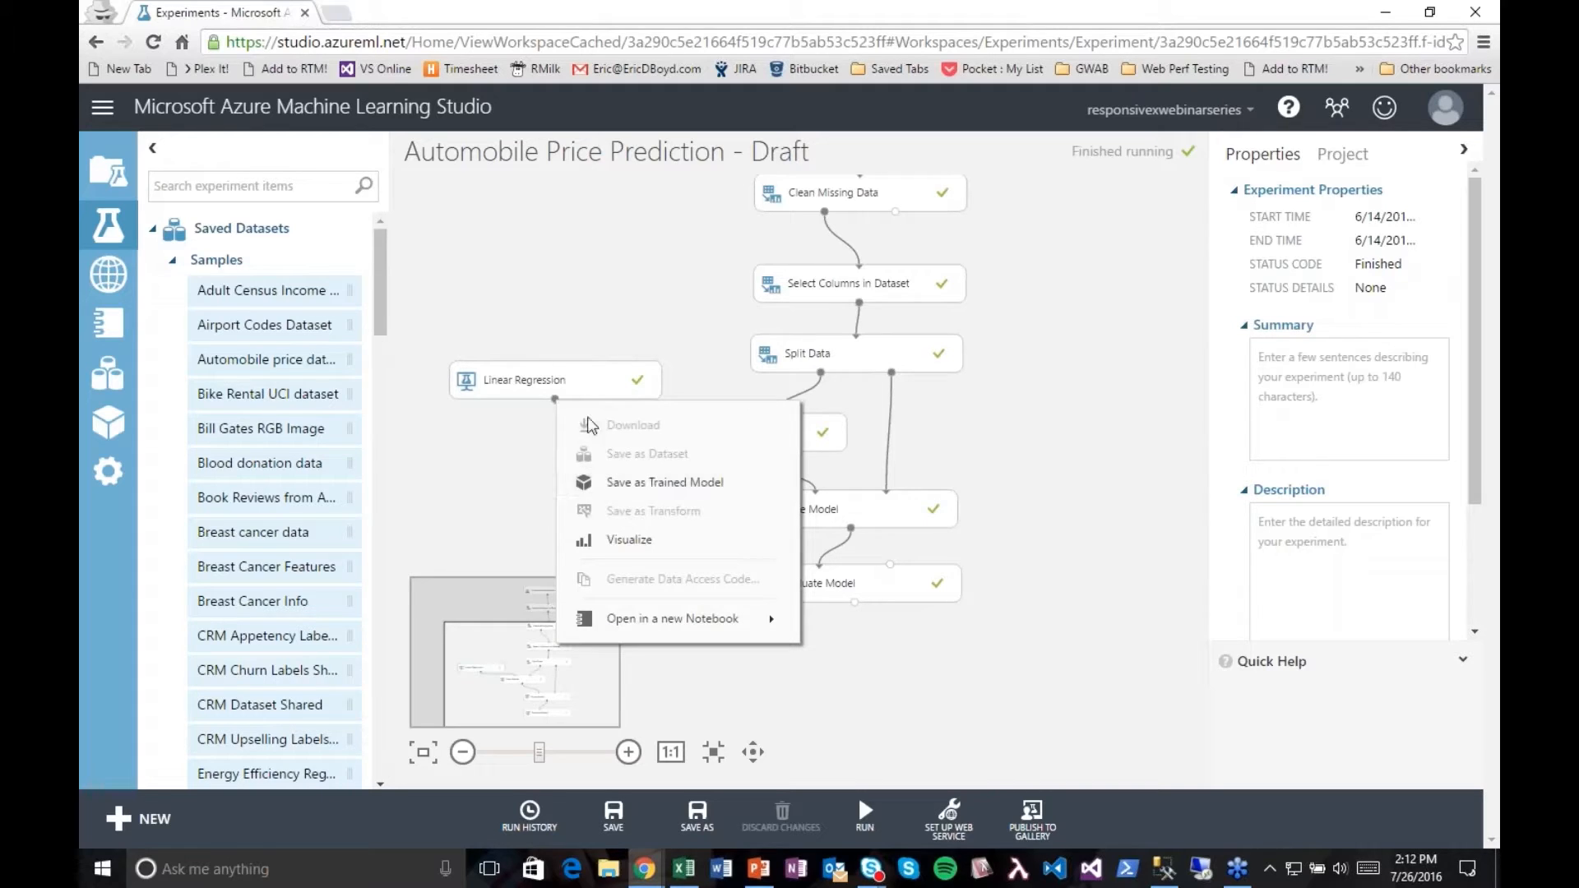
pyautogui.click(506, 465)
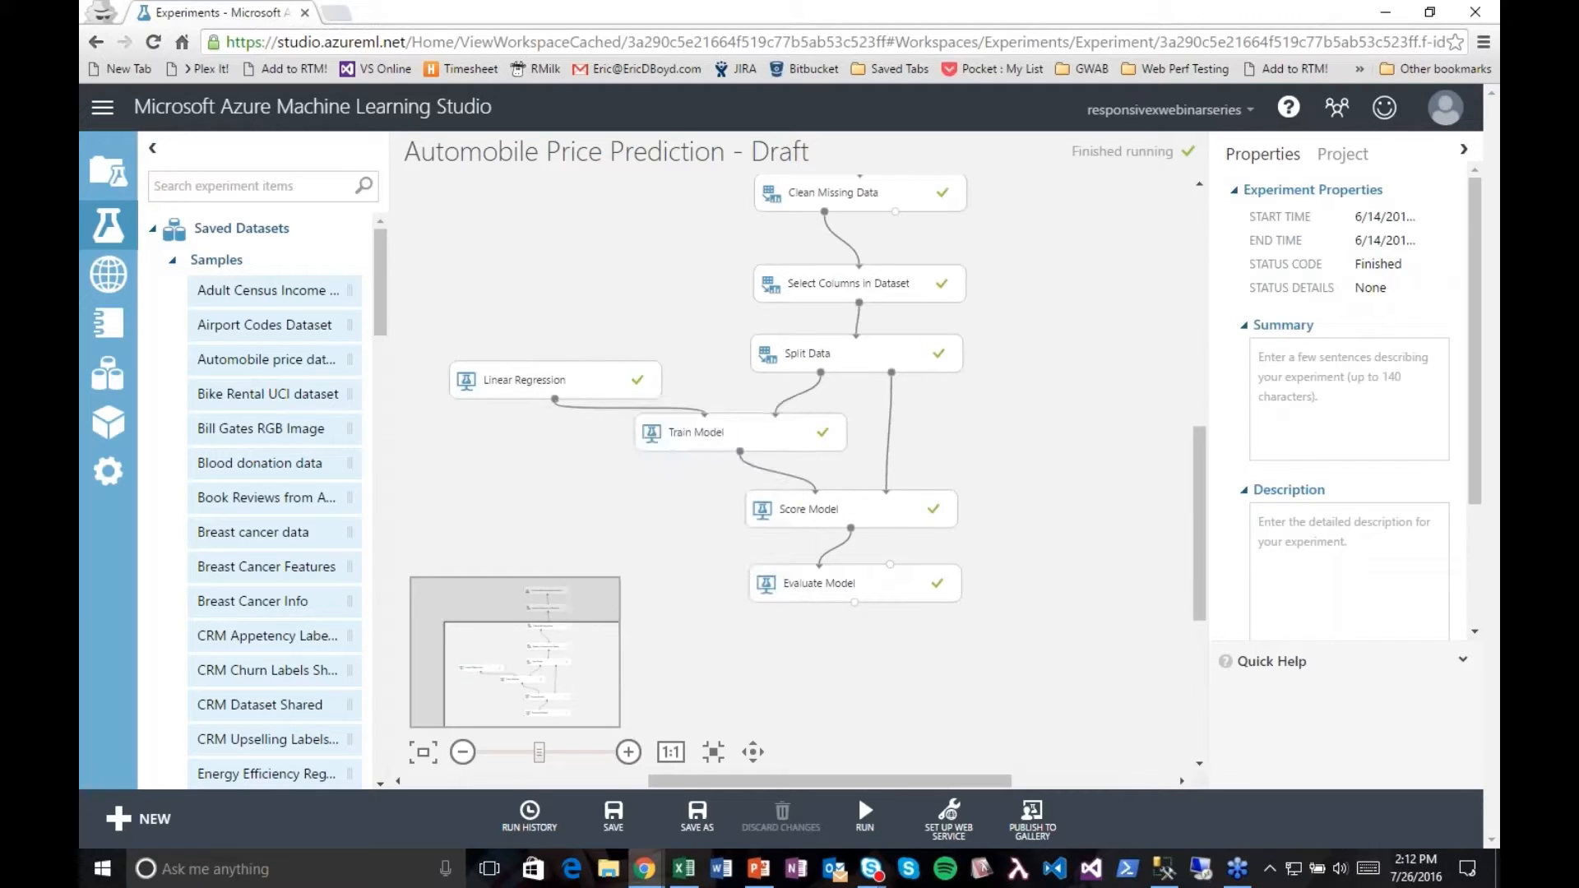
# Step: Save a copy of the experiment as "Automobile Price Prediction - Demo Model" in the current workspace
pyautogui.click(693, 818)
pyautogui.moveTo(842, 450); pyautogui.dragTo(775, 452)
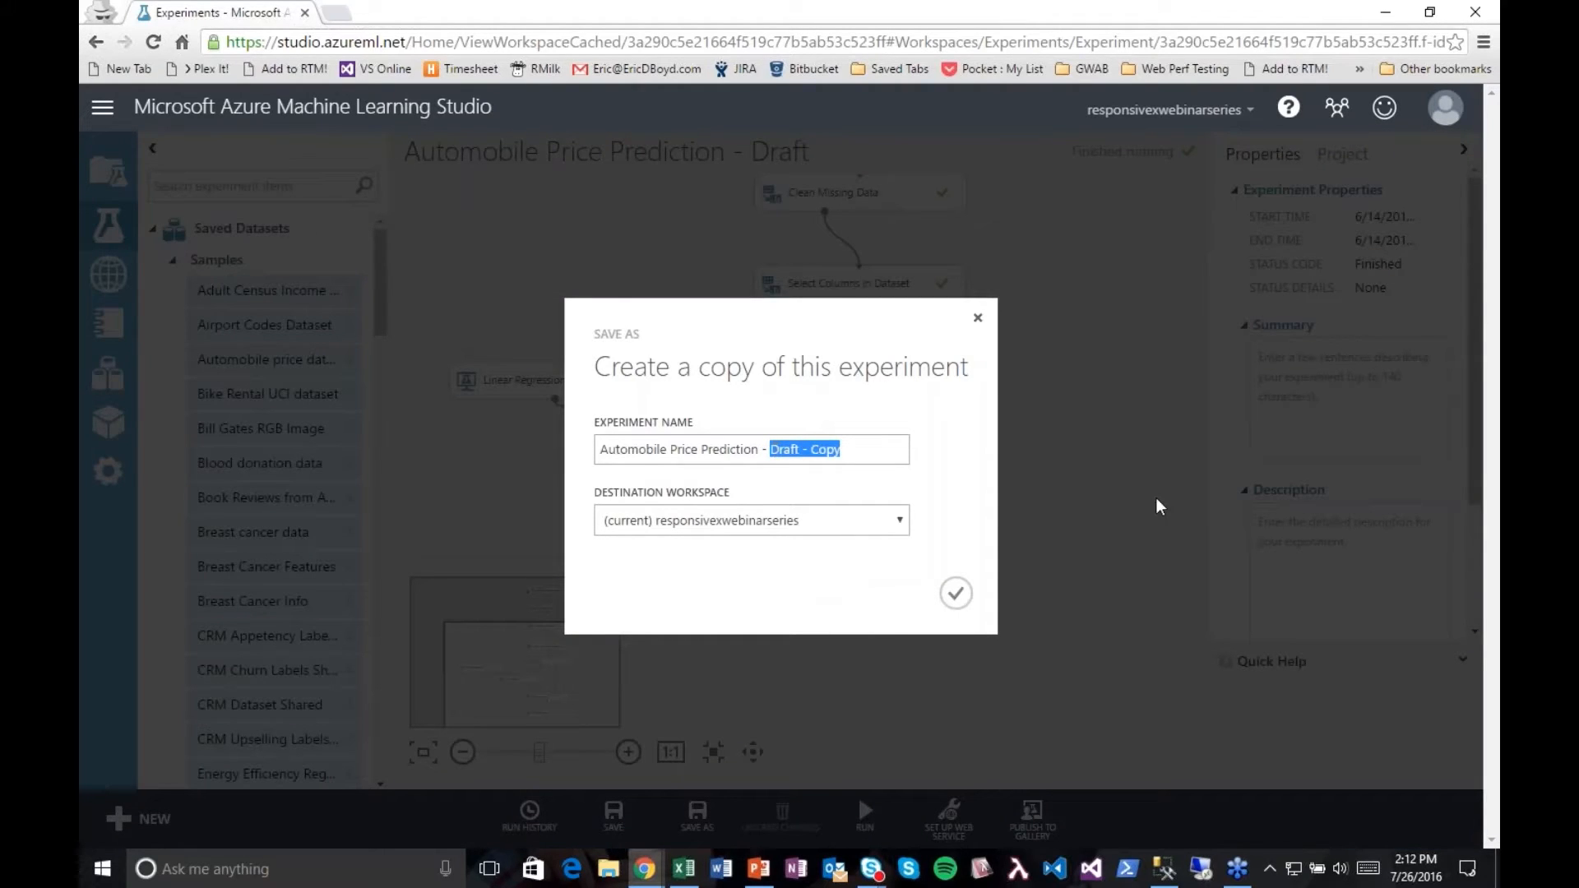
pyautogui.write('Model')
pyautogui.write('Demo')
pyautogui.click(954, 597)
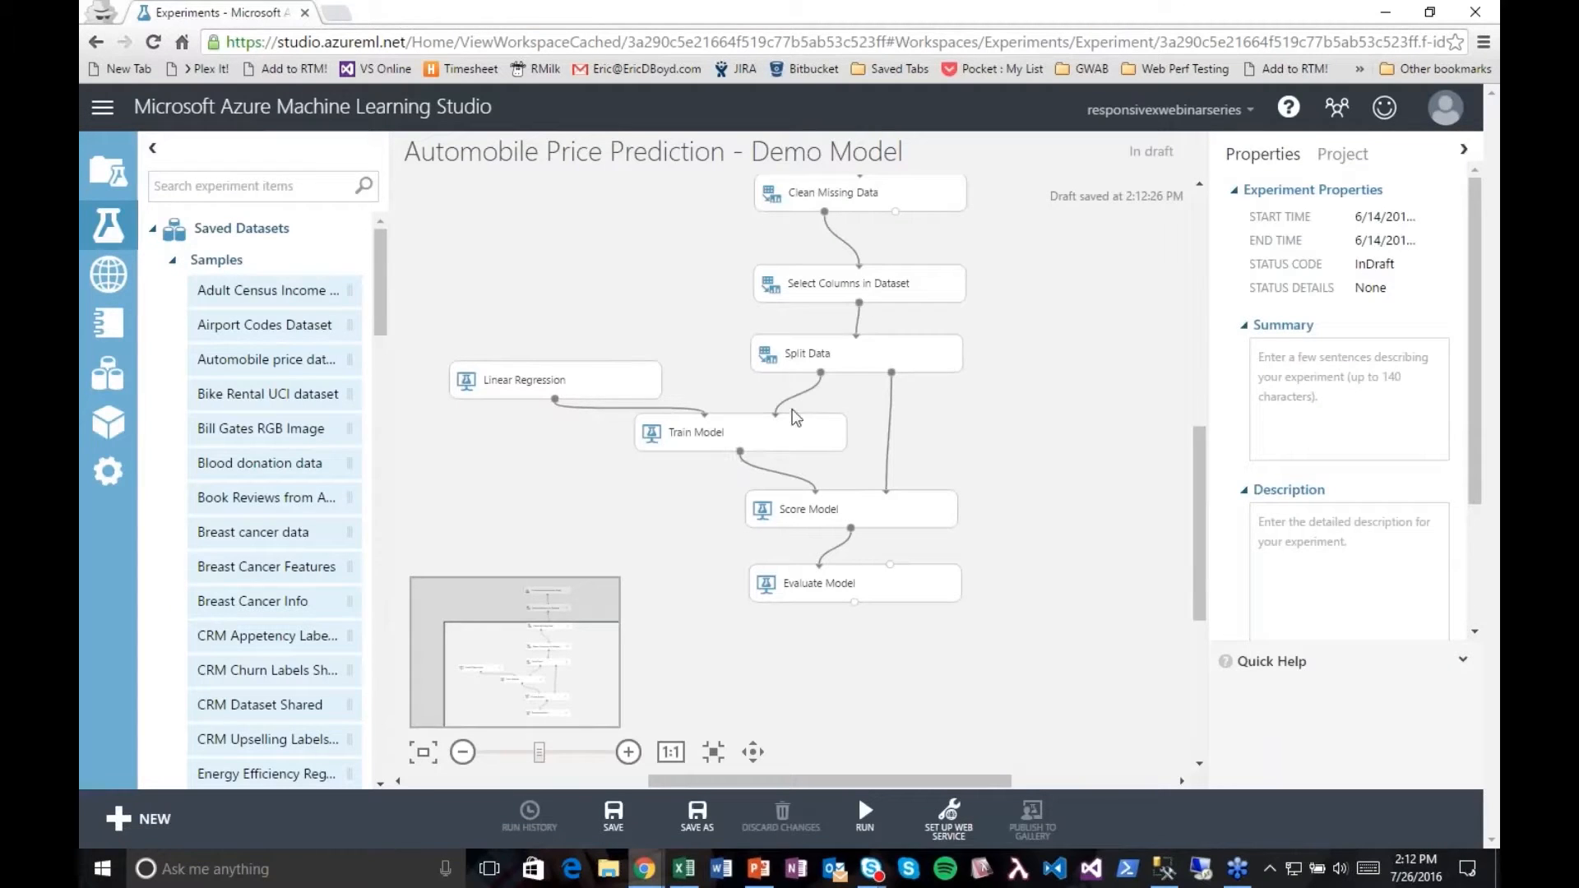
# Step: Delete the Split Data, Train Model and Linear Regression modules from the experiment
pyautogui.click(842, 348)
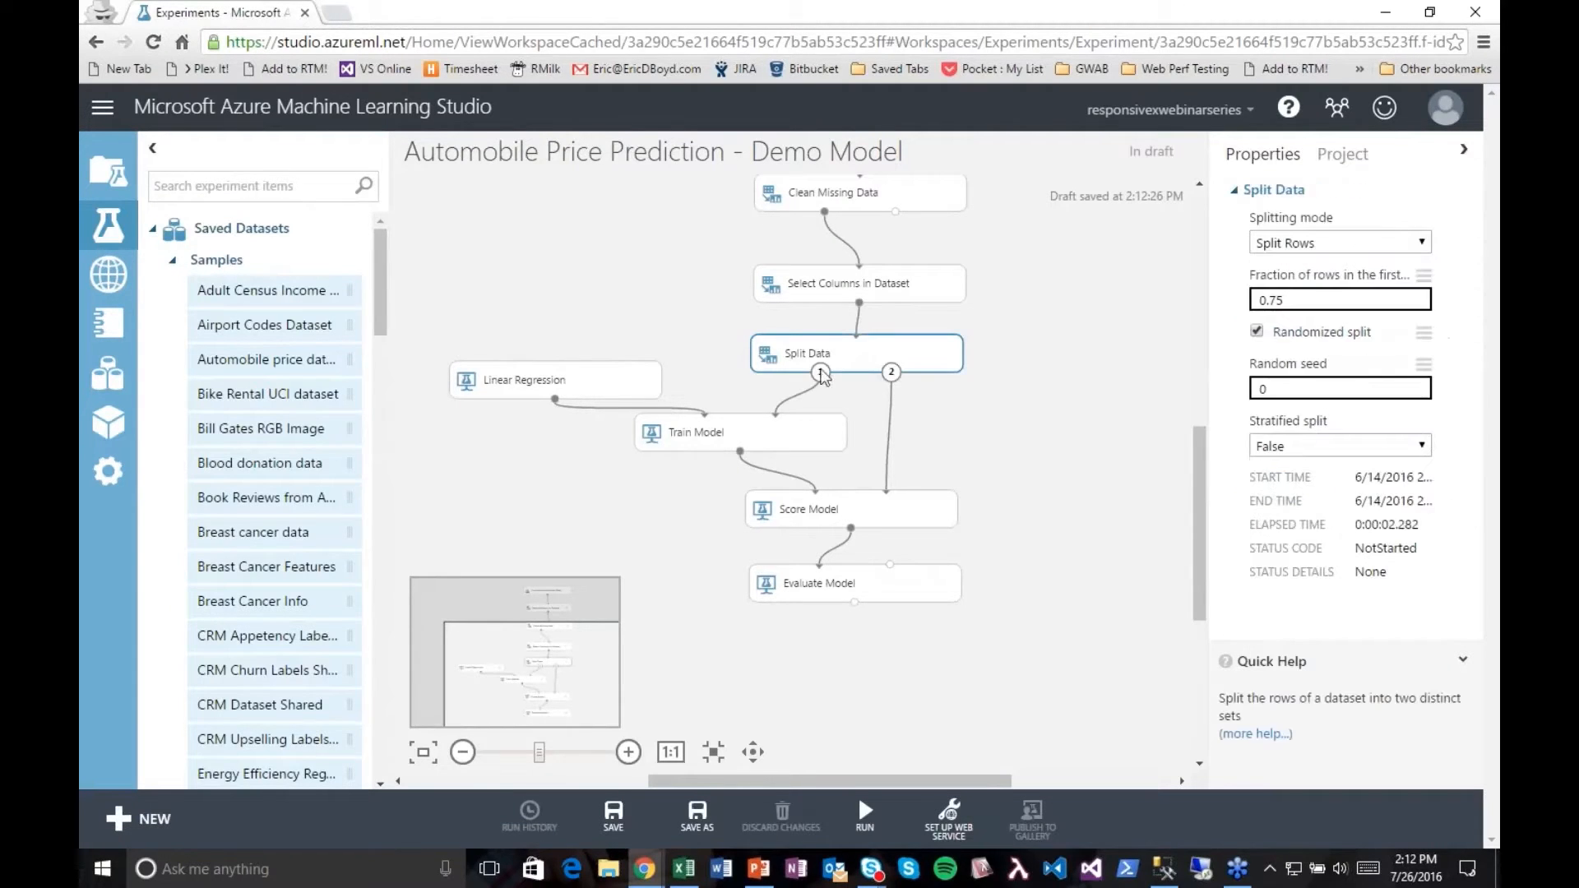
pyautogui.keyDown('ctrl'); pyautogui.click(767, 433); pyautogui.keyUp('ctrl')
pyautogui.keyDown('ctrl'); pyautogui.click(612, 388); pyautogui.keyUp('ctrl')
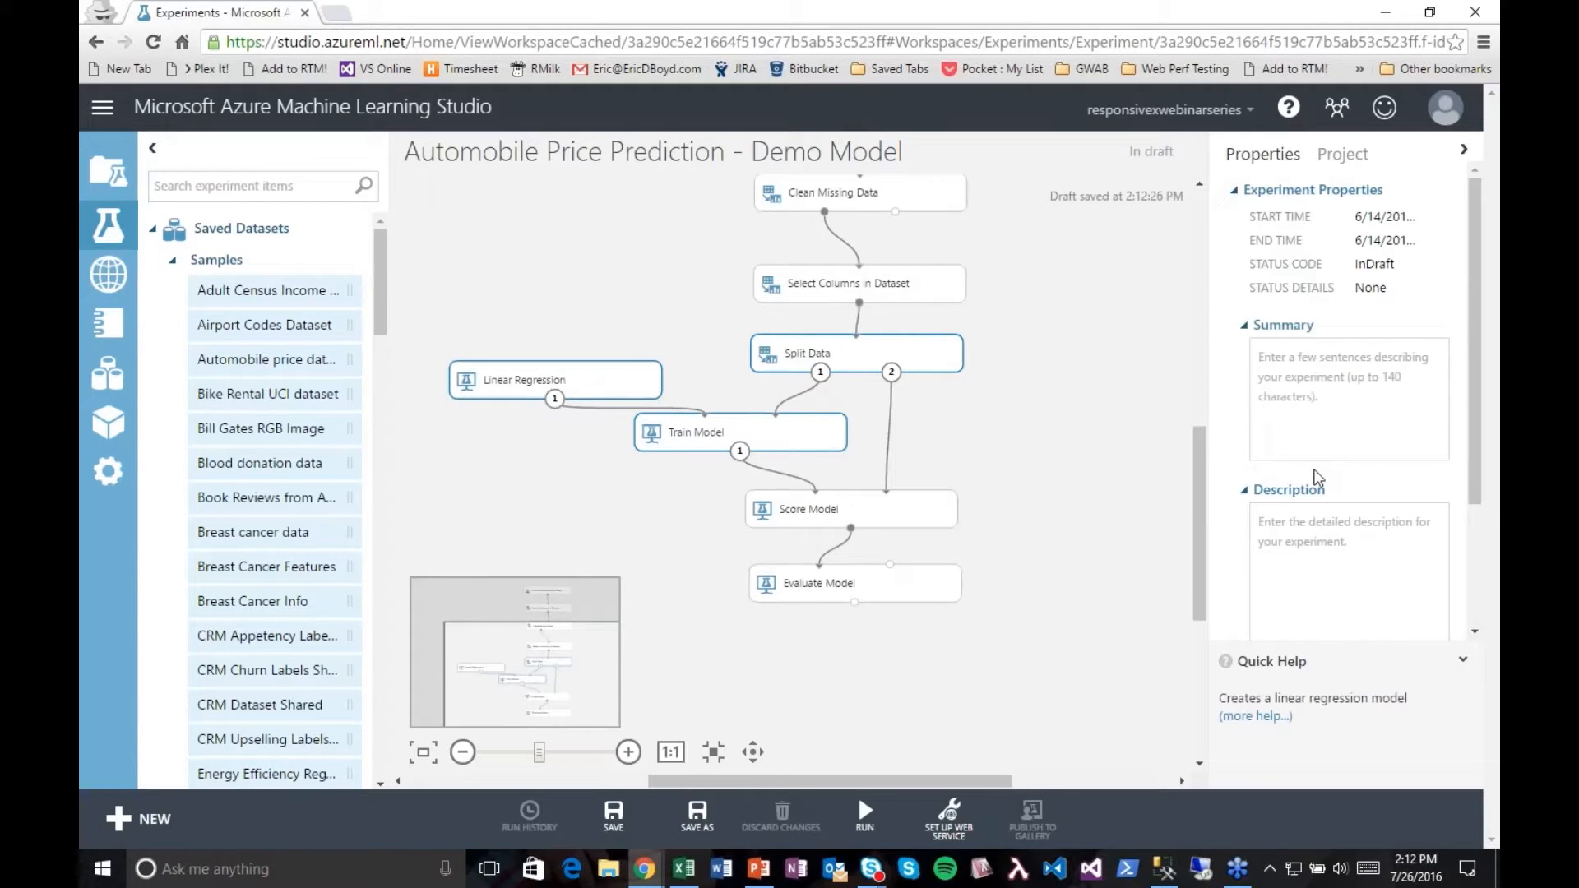
pyautogui.press('Delete')
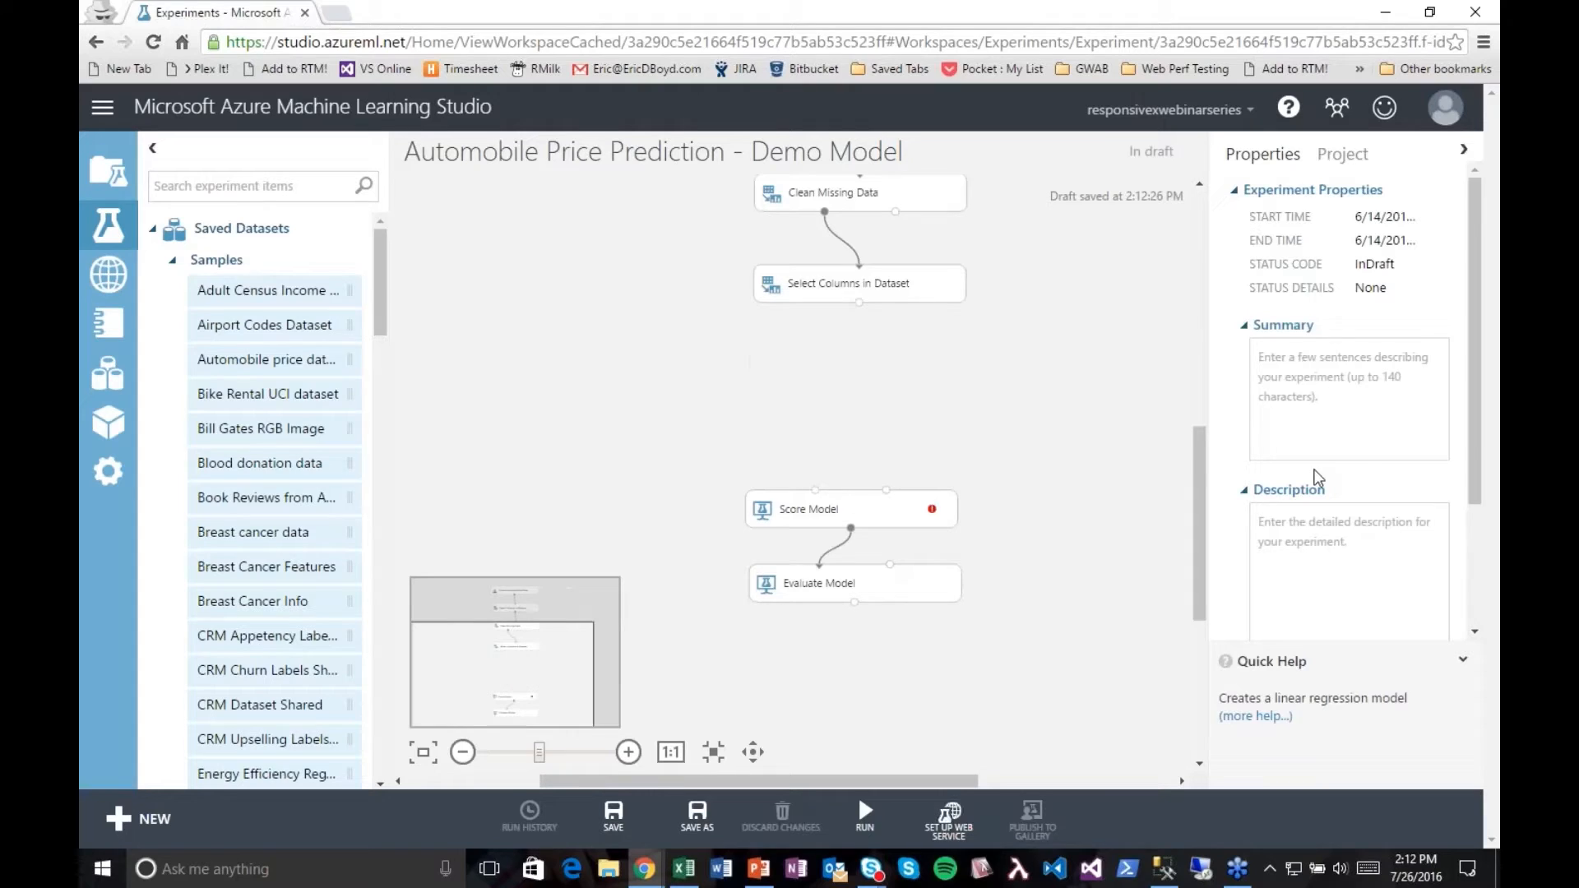
# Step: Add the trained Automobile Price Model to the canvas between Select Columns in Dataset and Score Model
pyautogui.click(171, 261)
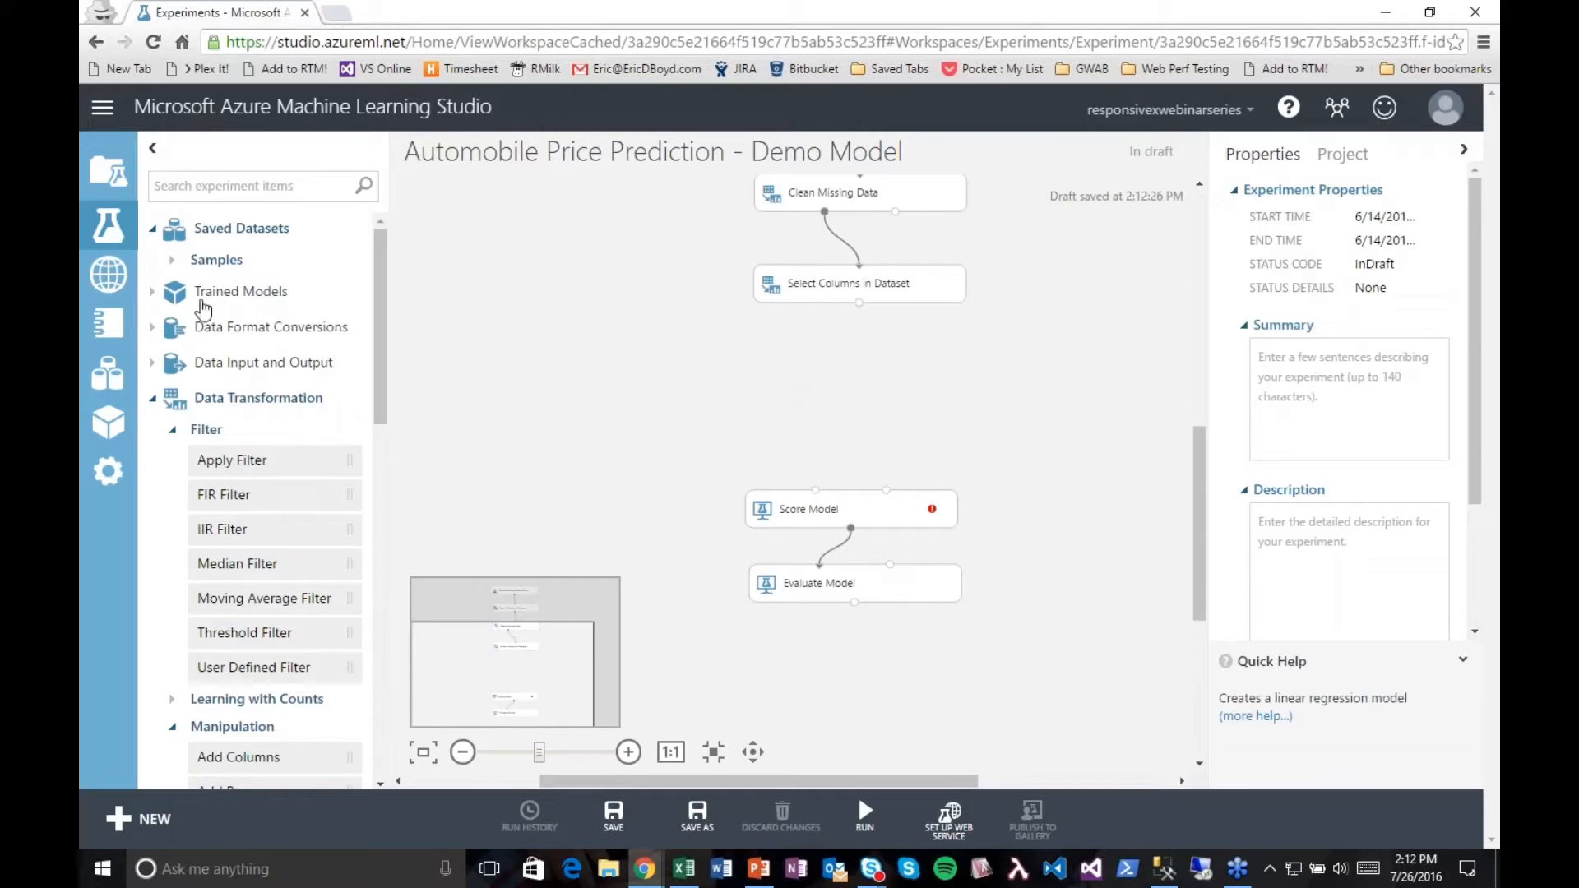
pyautogui.click(161, 298)
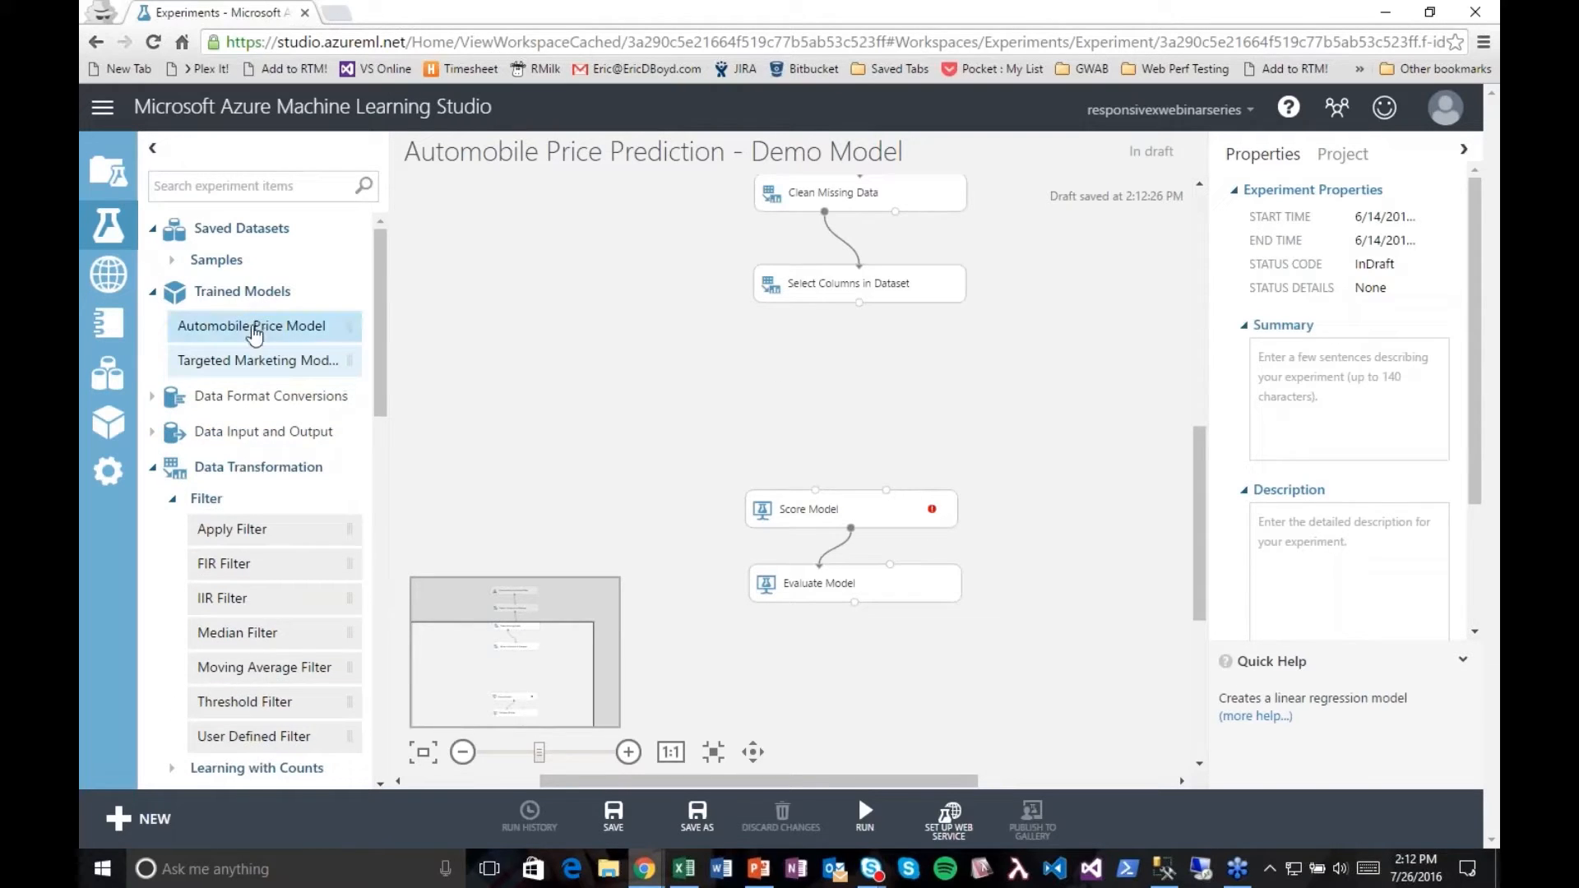
pyautogui.moveTo(247, 329); pyautogui.dragTo(717, 403)
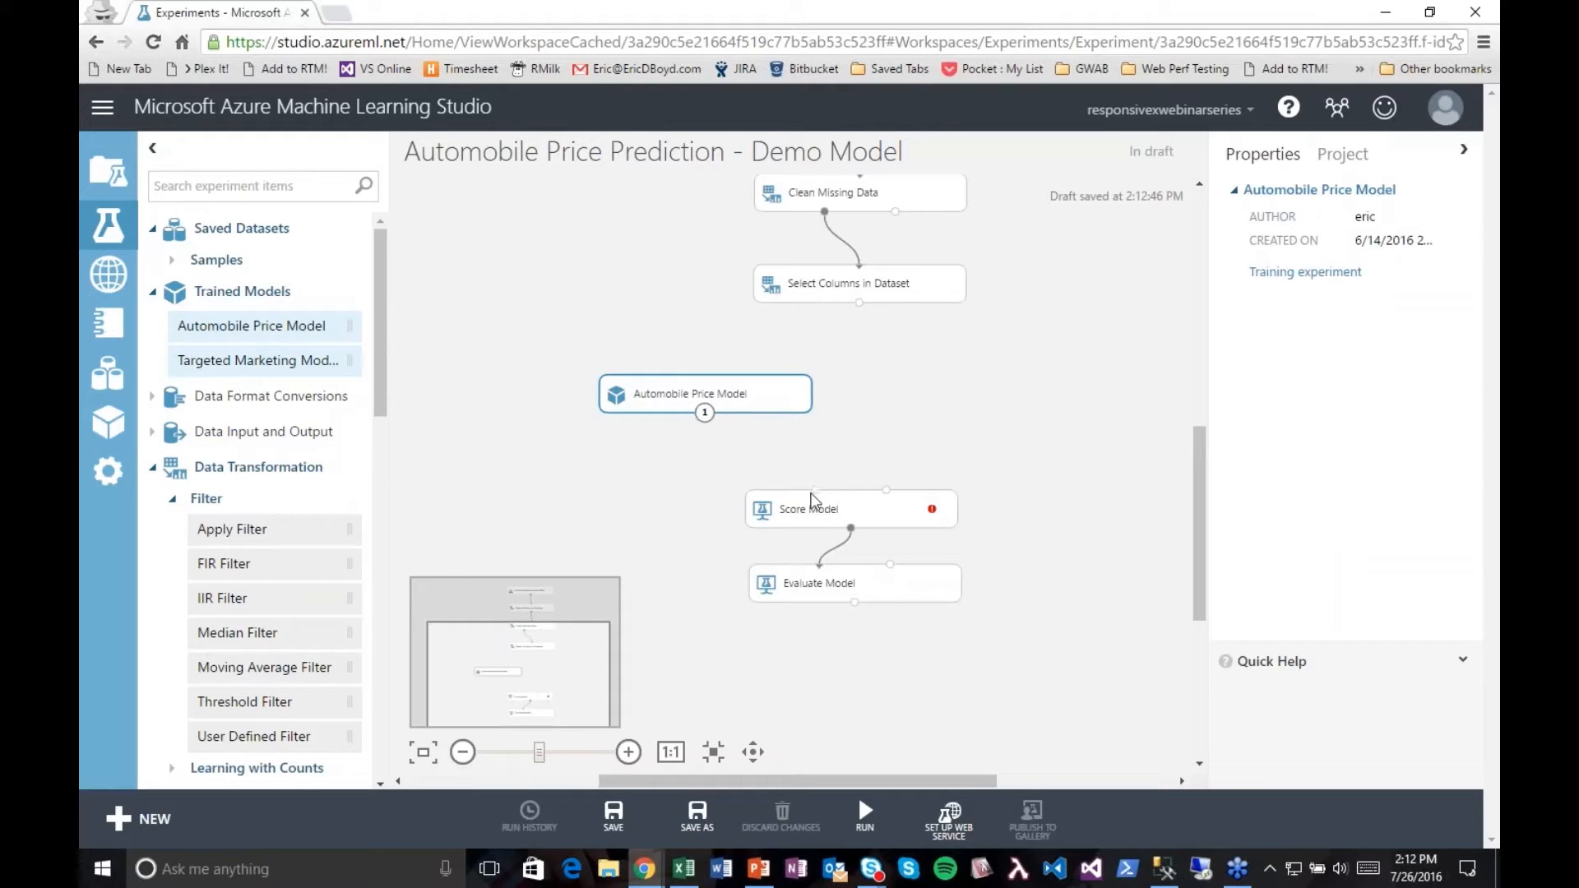
# Step: Connect the lower Select Columns in Dataset and the Automobile Price Model to Score Model's inputs, and run the experiment
pyautogui.moveTo(858, 303); pyautogui.dragTo(886, 492)
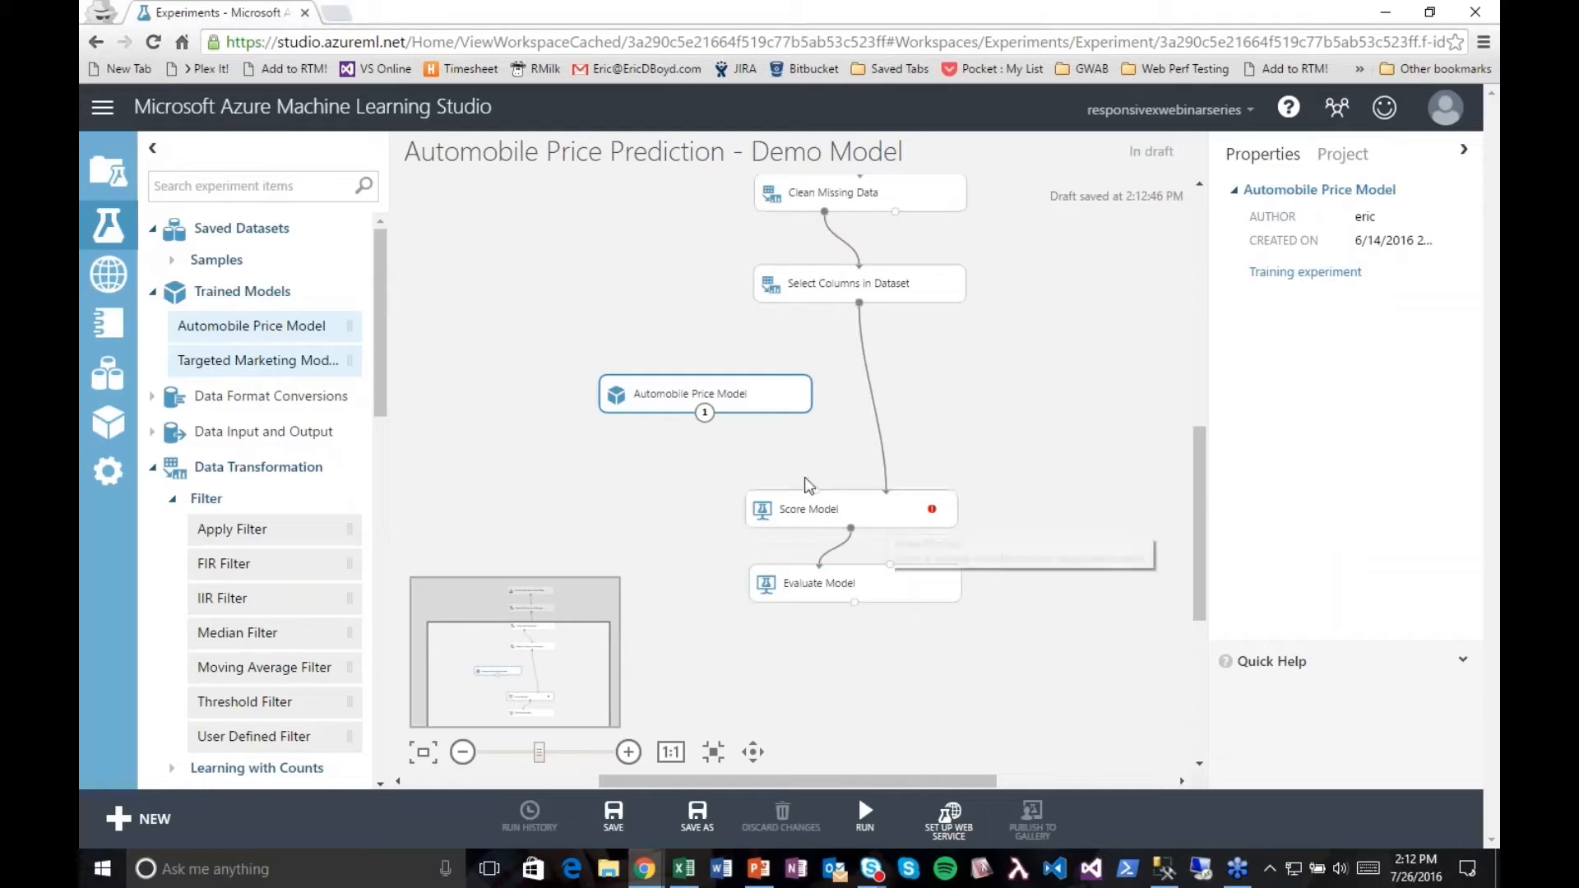
pyautogui.moveTo(814, 490); pyautogui.dragTo(703, 413)
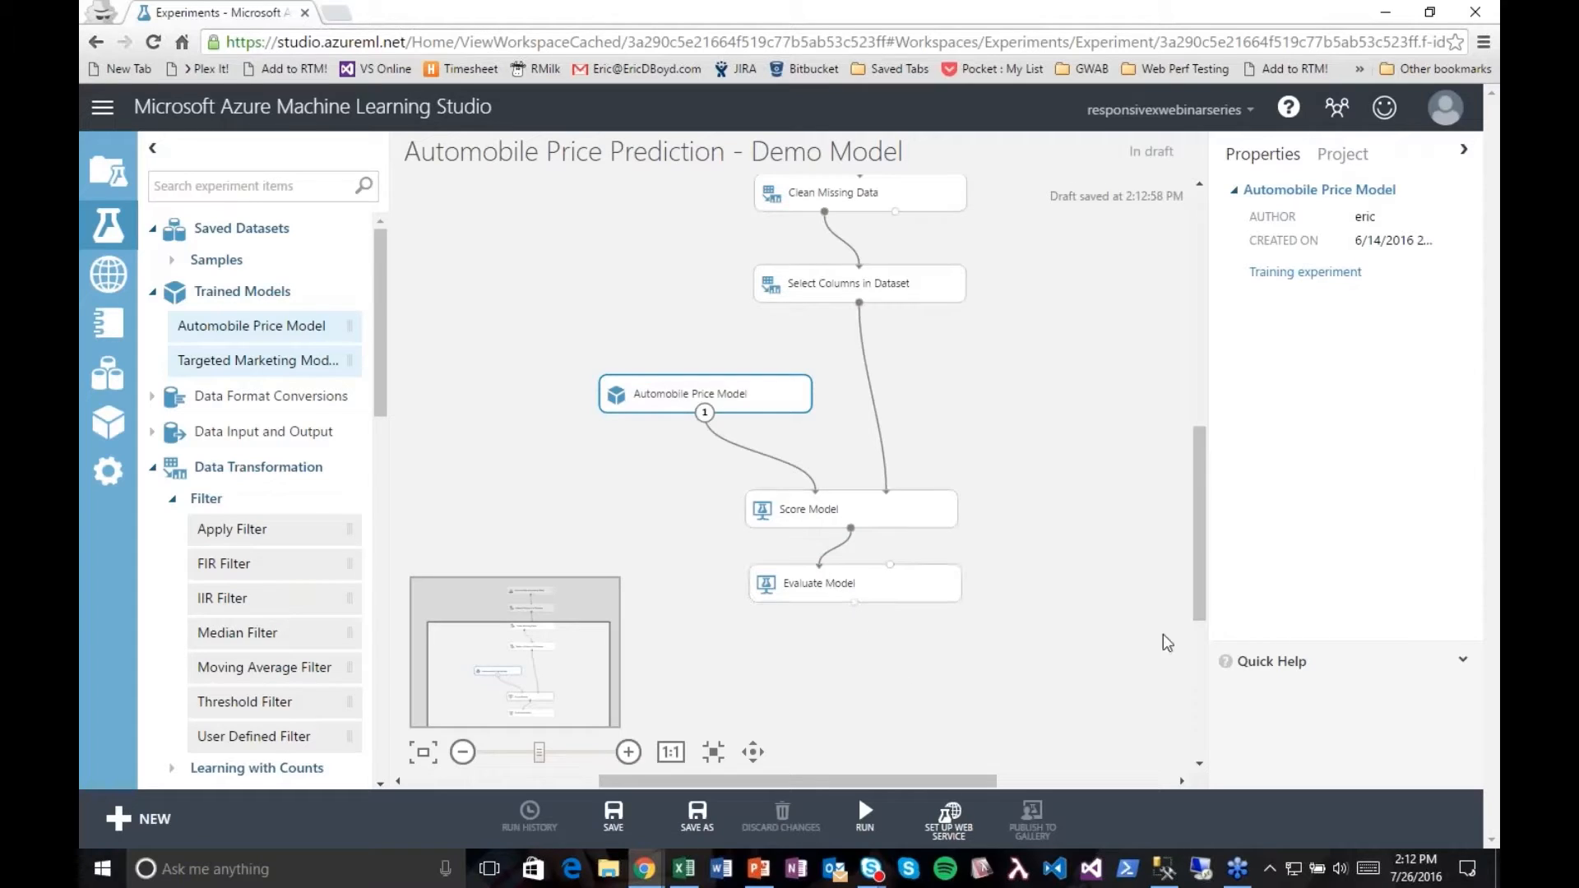
pyautogui.scroll(3, 819, 455)
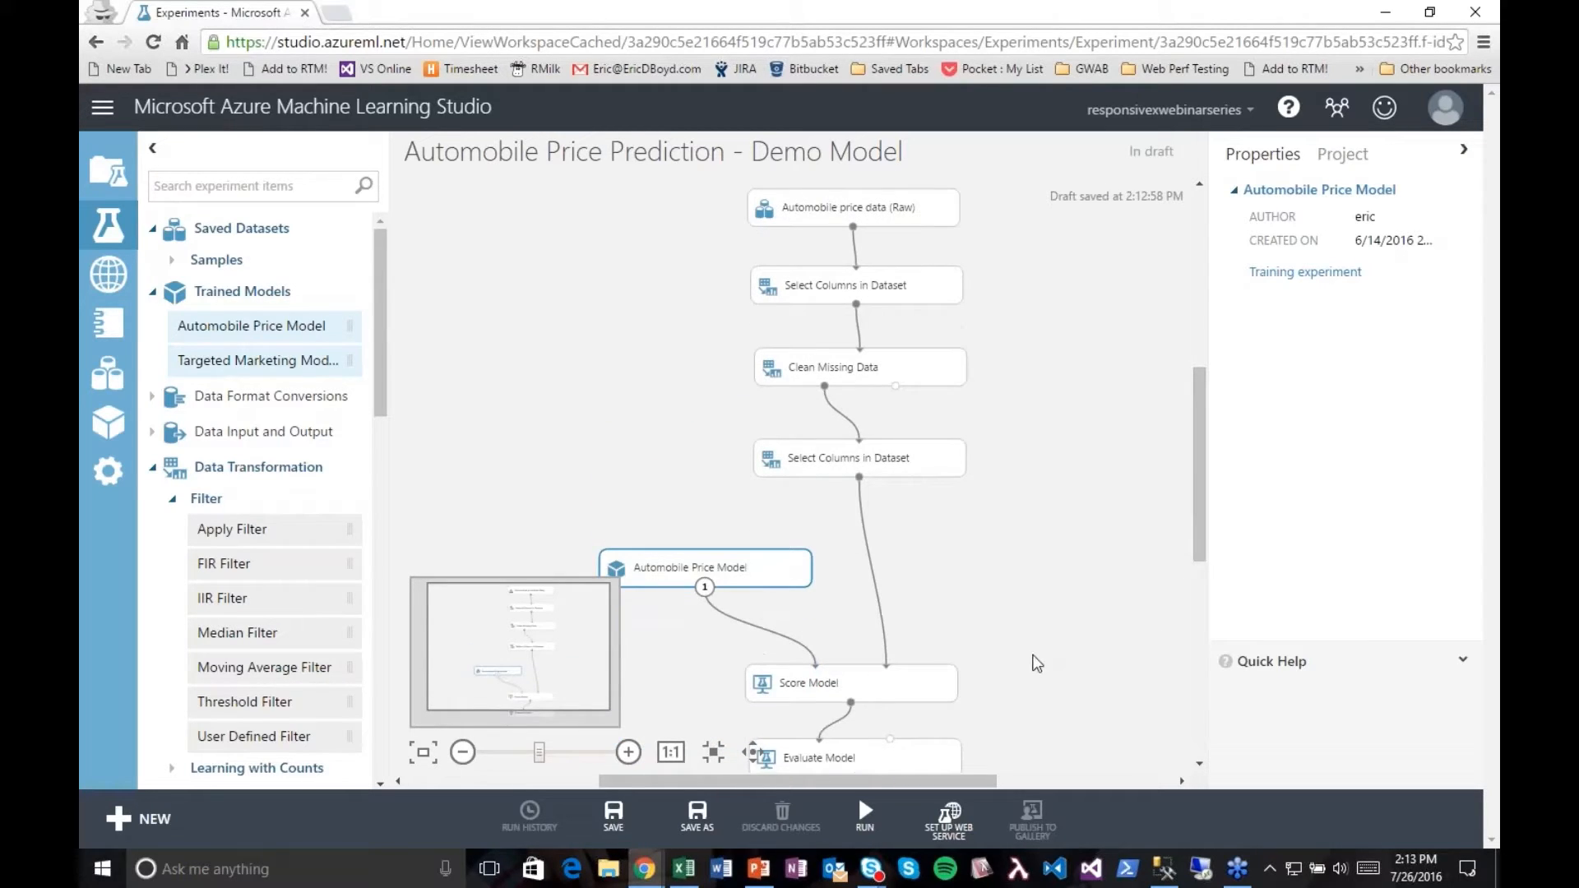
pyautogui.click(883, 826)
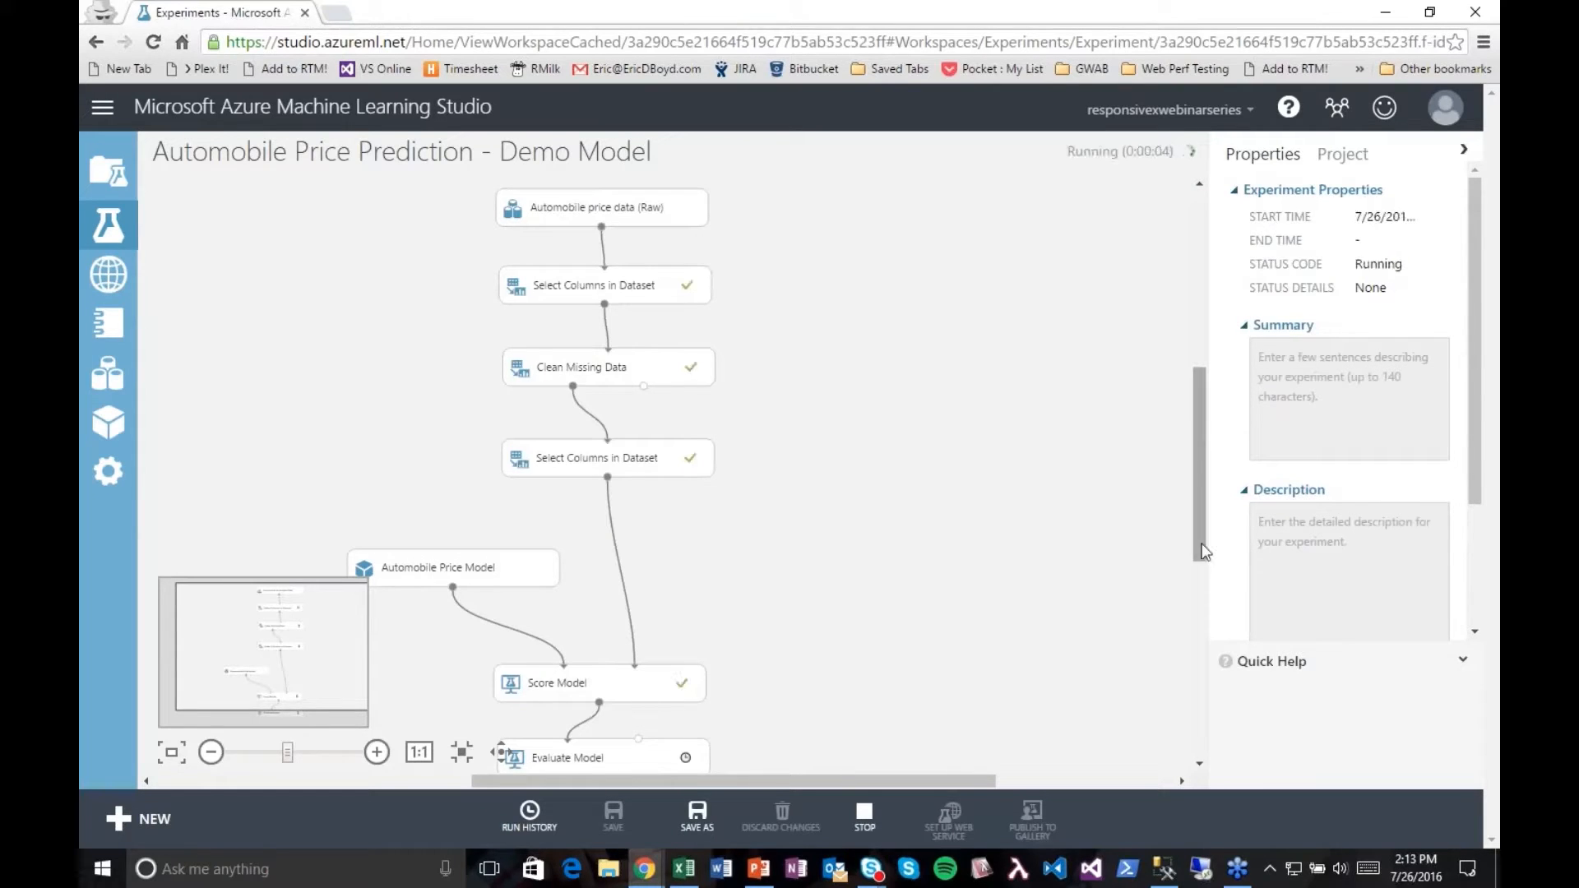
# Step: Visualize Score Model's scored dataset, comparing the price column with Scored Labels and viewing the Scored Labels statistics
pyautogui.scroll(-1, 897, 546)
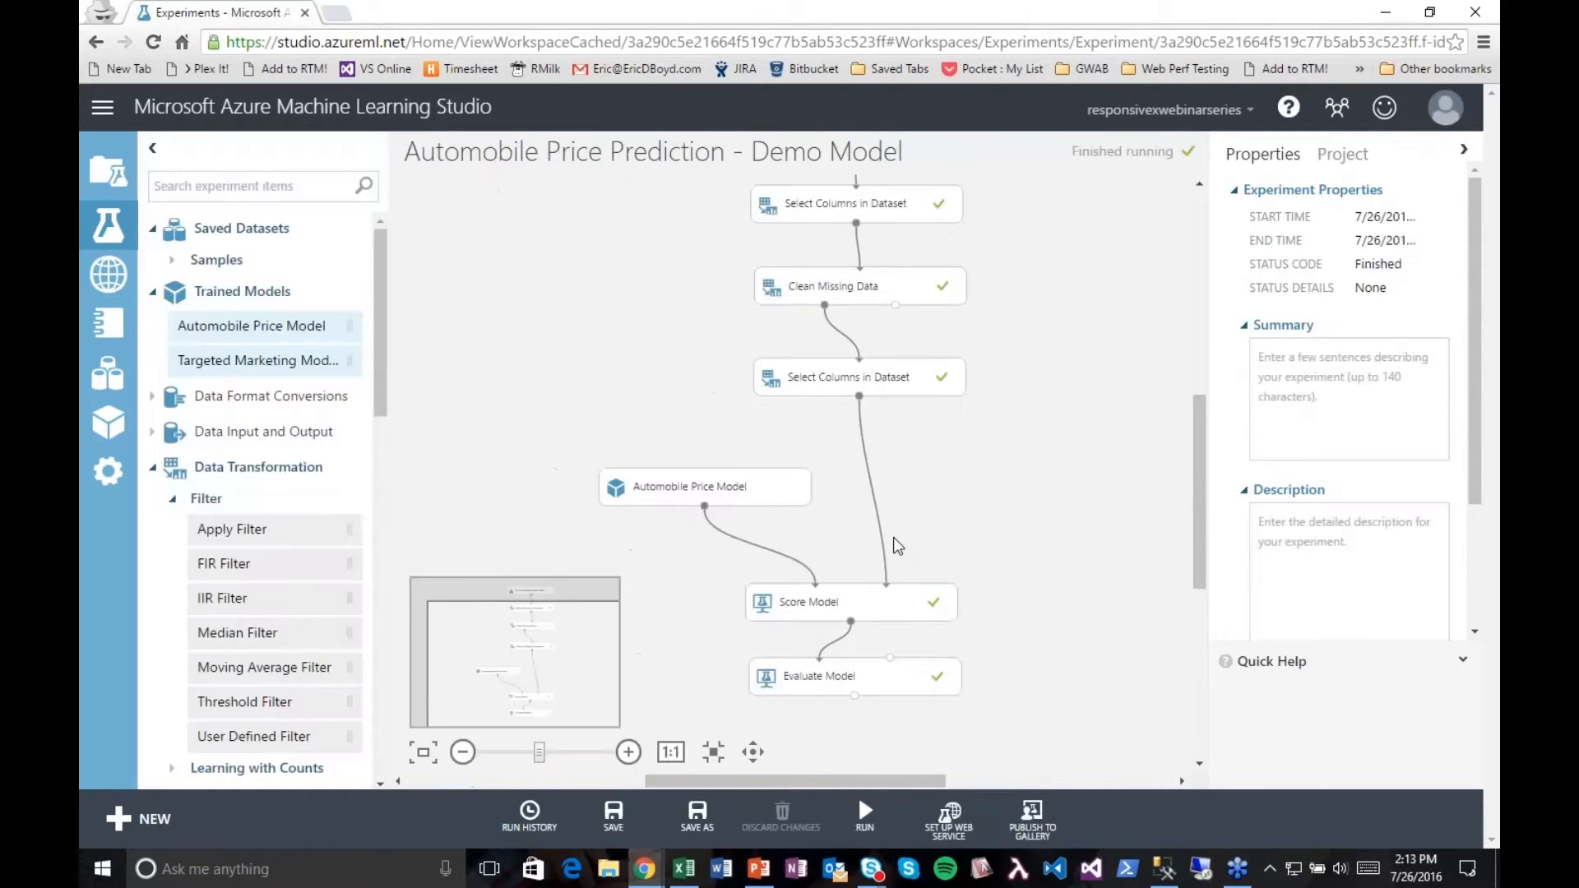
pyautogui.rightClick(850, 622)
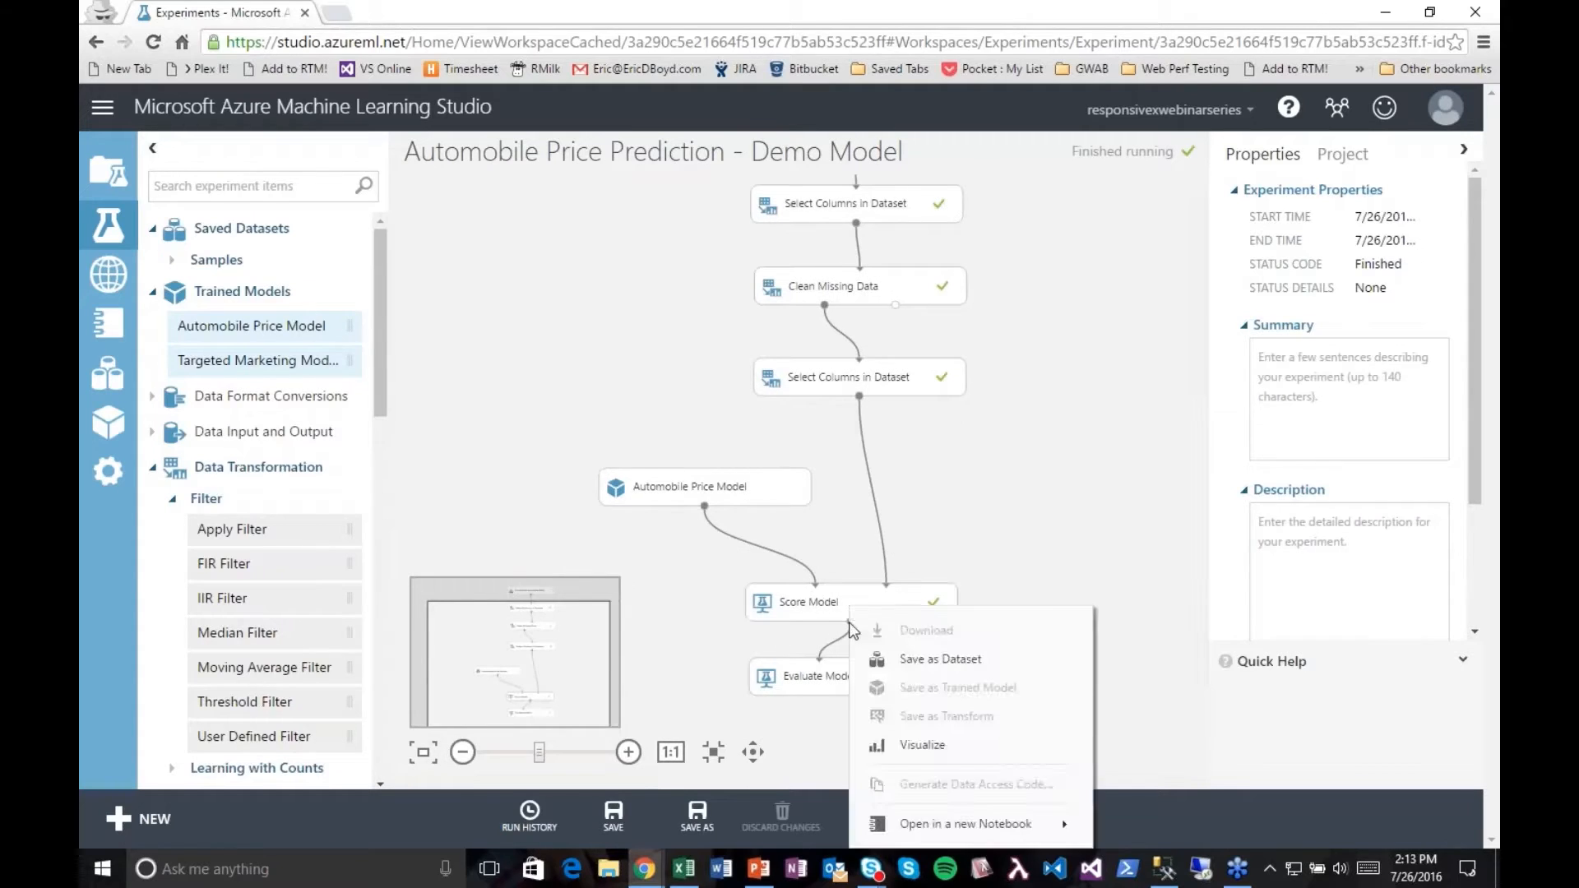
pyautogui.click(901, 749)
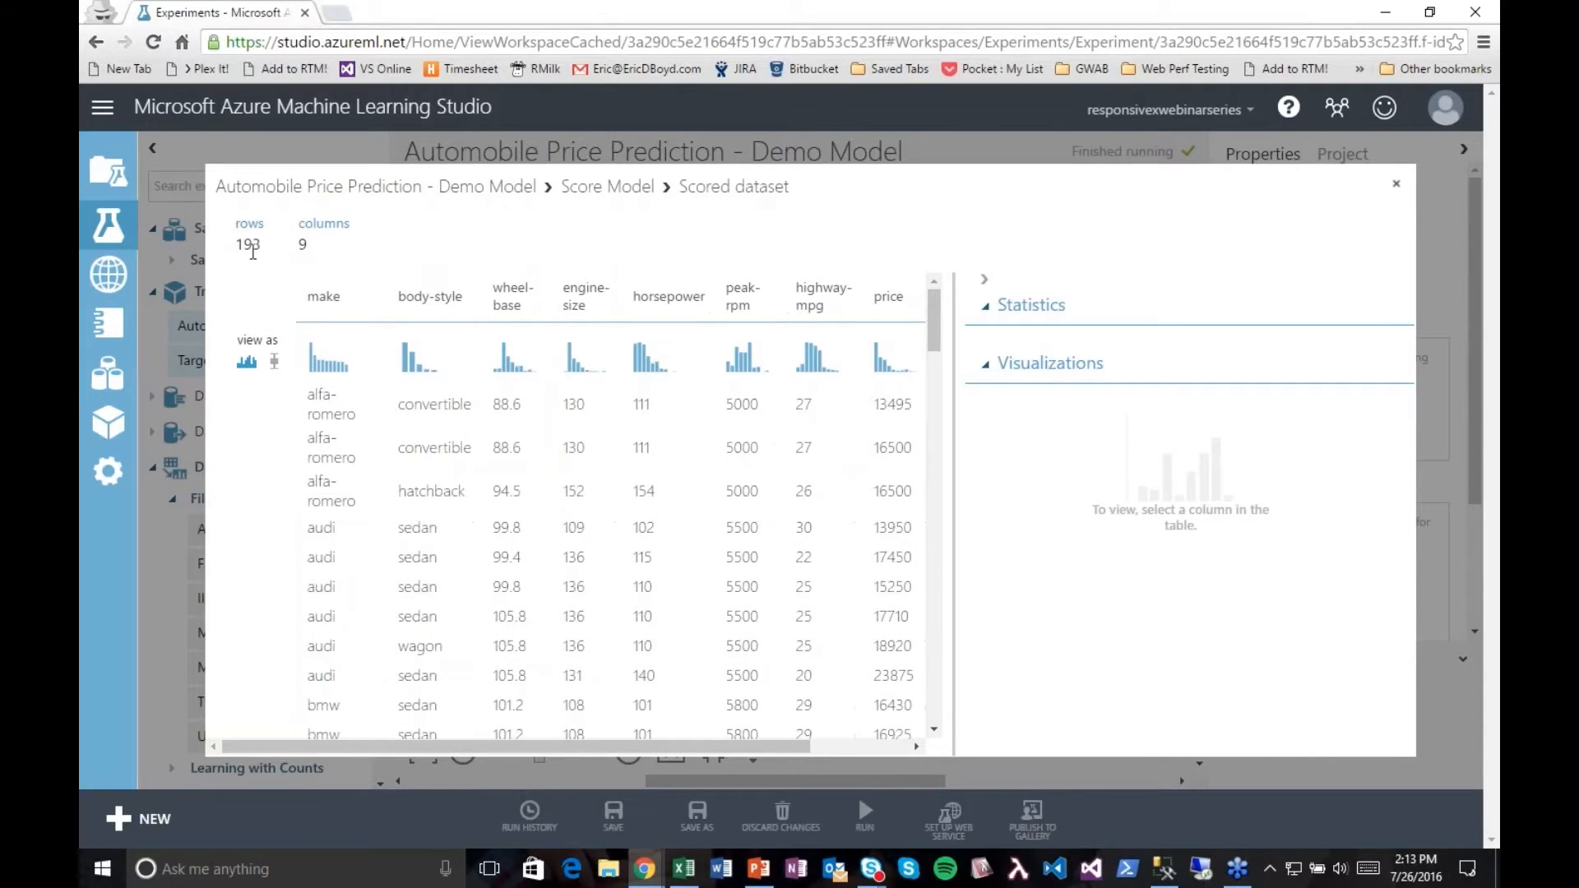
pyautogui.moveTo(531, 749); pyautogui.dragTo(704, 776)
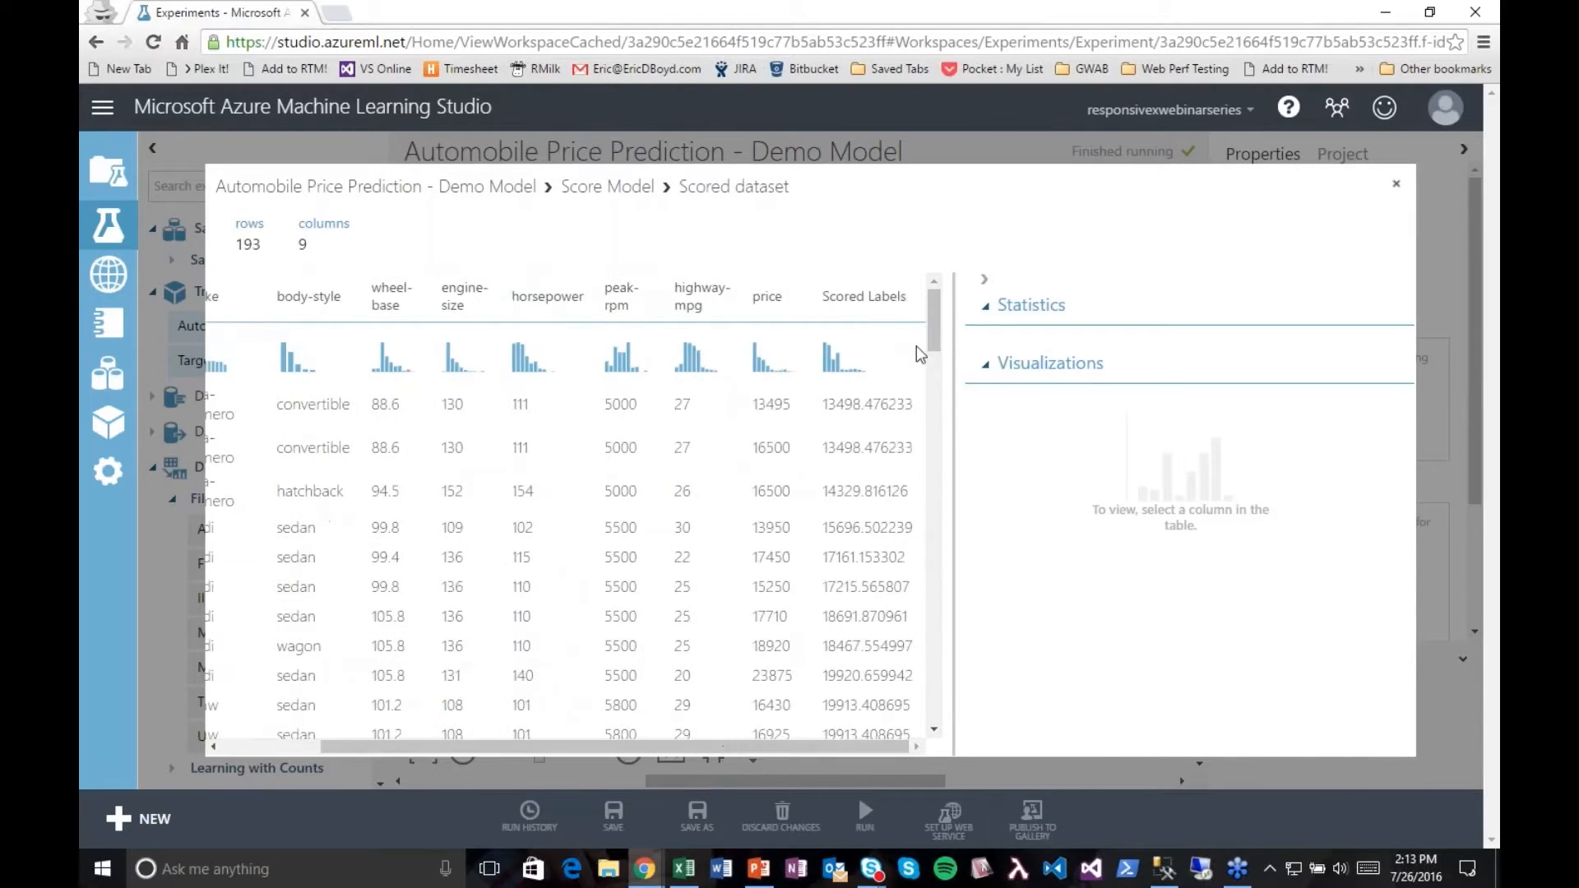
pyautogui.scroll(-1, 930, 328)
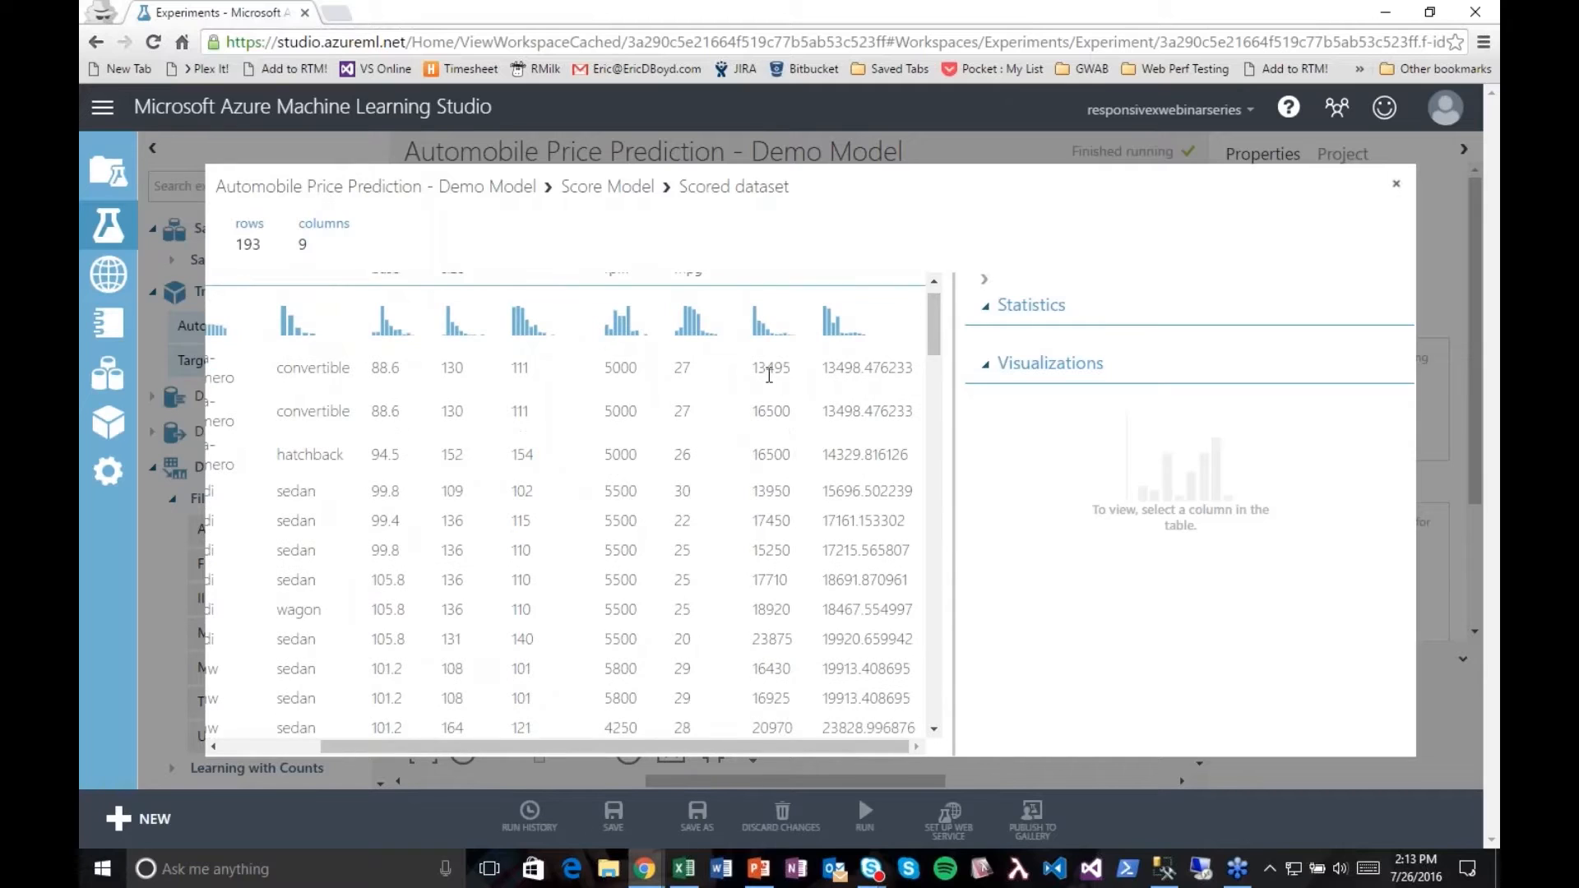
pyautogui.click(901, 374)
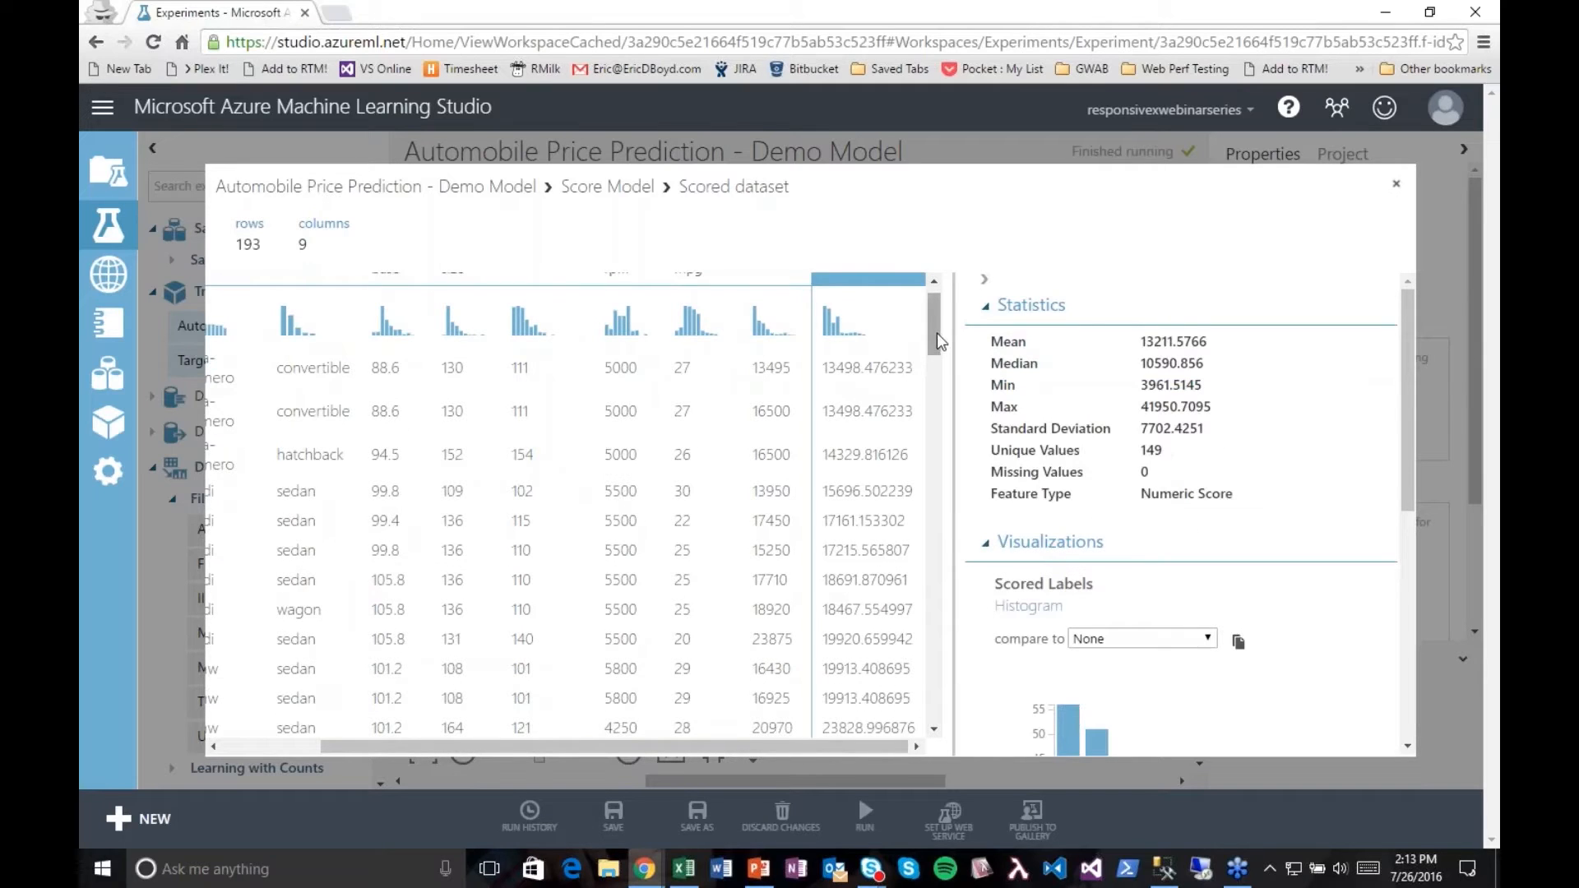
pyautogui.moveTo(936, 334); pyautogui.dragTo(936, 326)
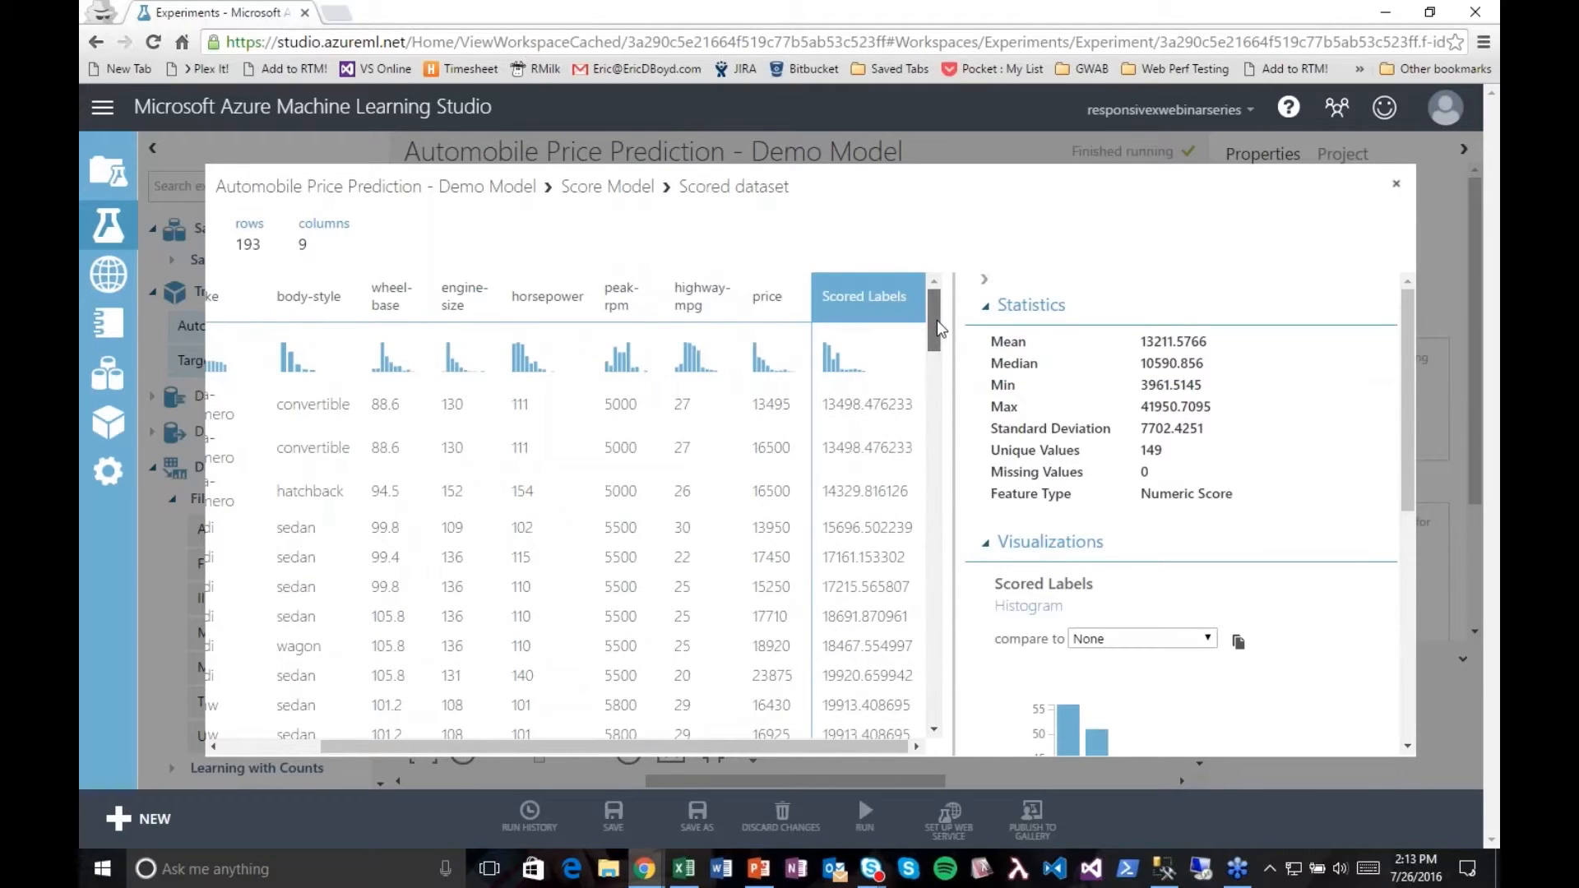
pyautogui.moveTo(936, 324); pyautogui.dragTo(936, 336)
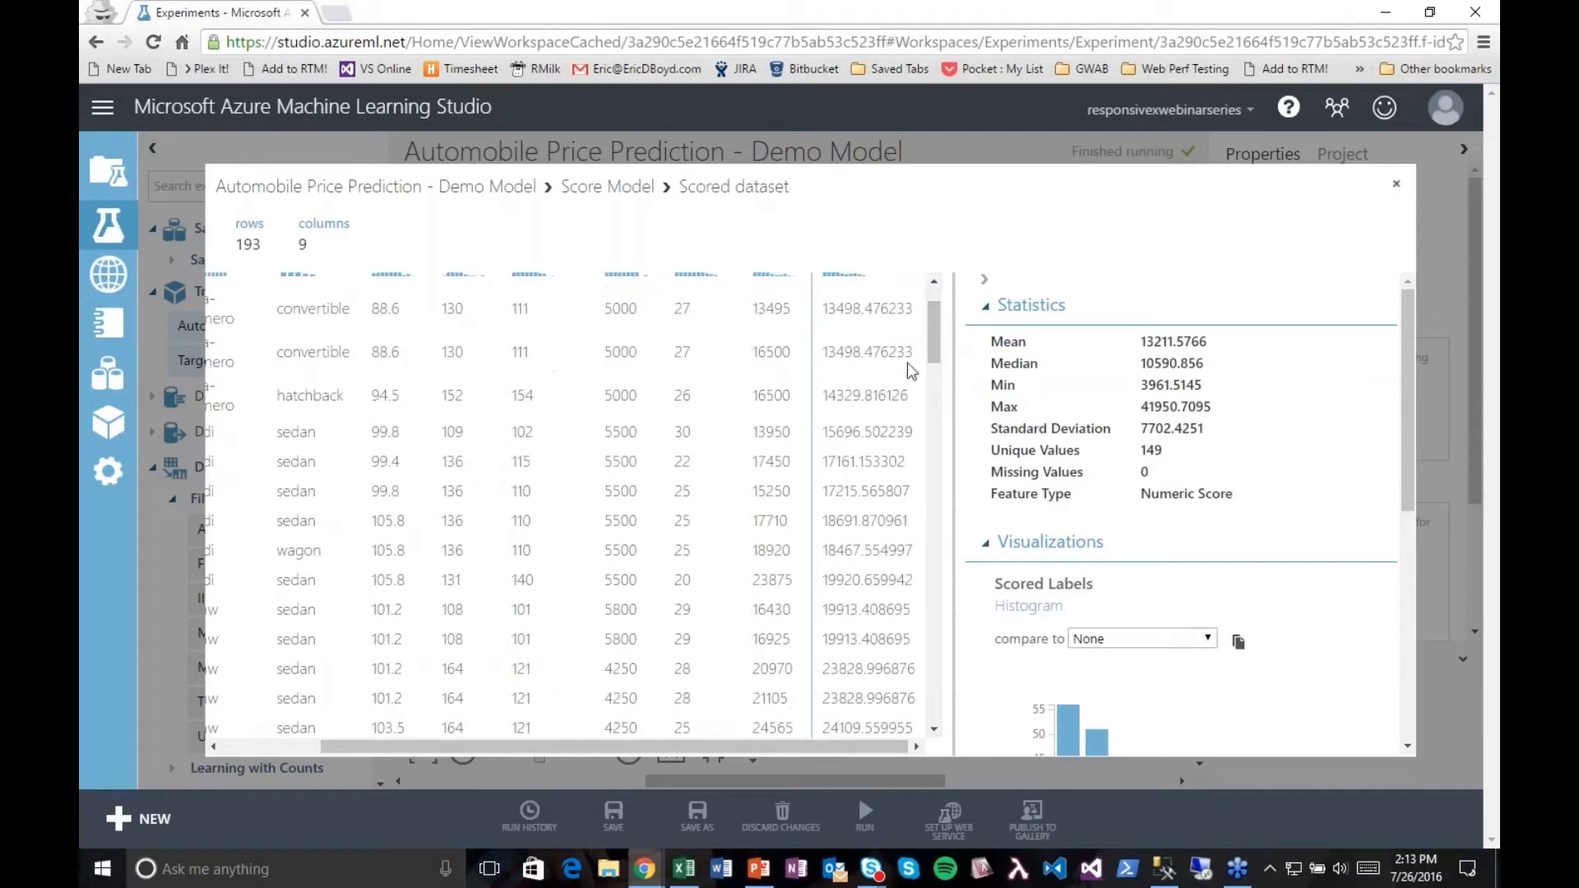
pyautogui.click(1396, 183)
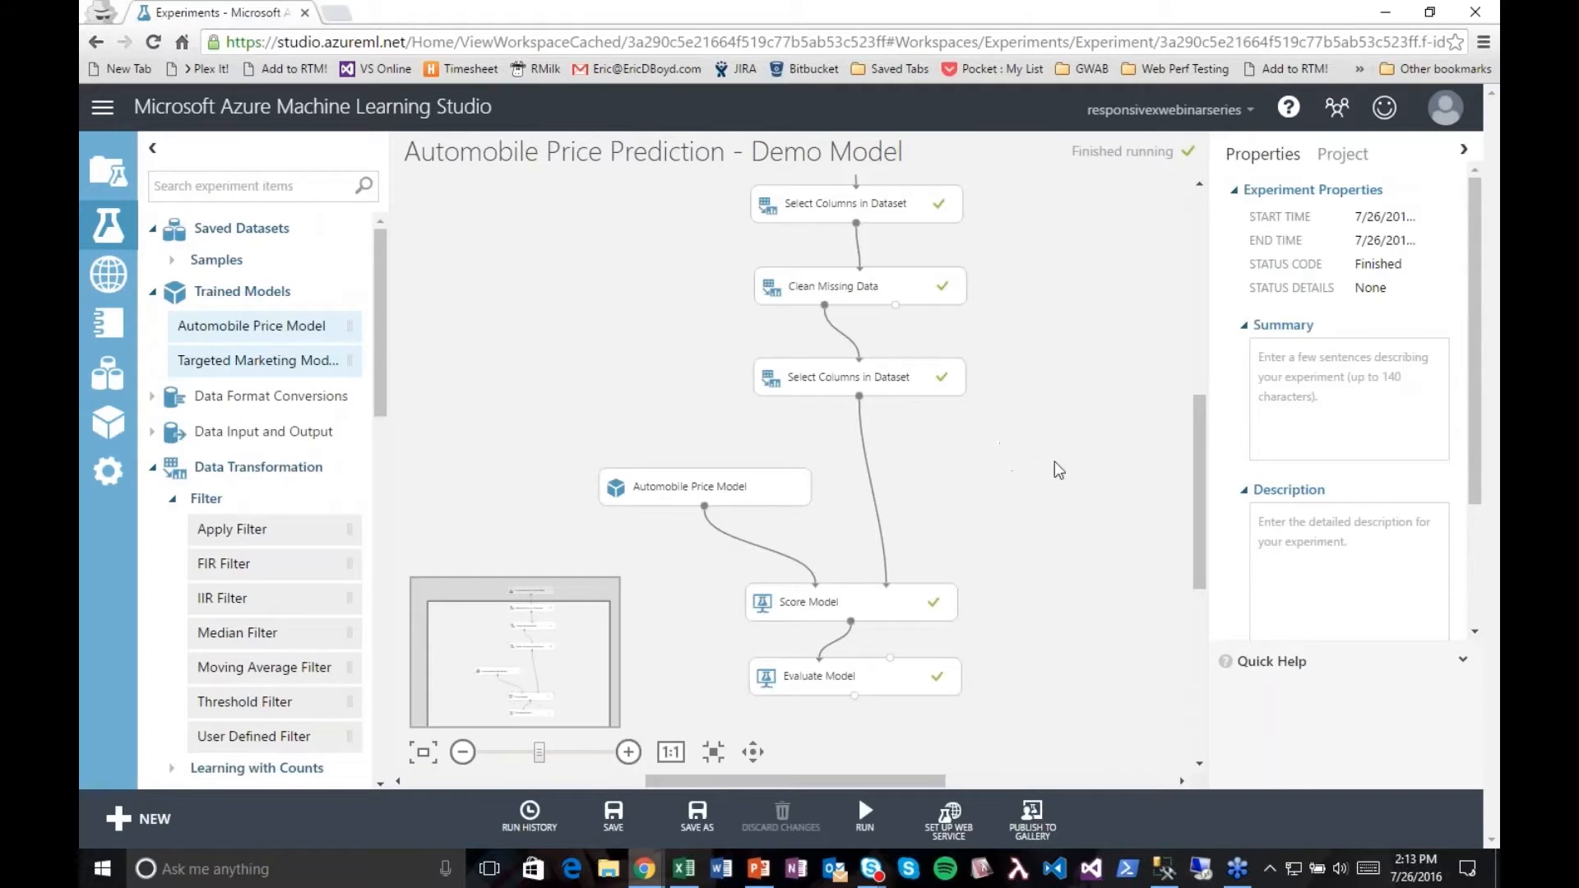
# Step: Collapse the Saved Datasets, Trained Models and Data Transformation categories and bring the Web Service modules into view
pyautogui.moveTo(1199, 492); pyautogui.dragTo(1197, 468)
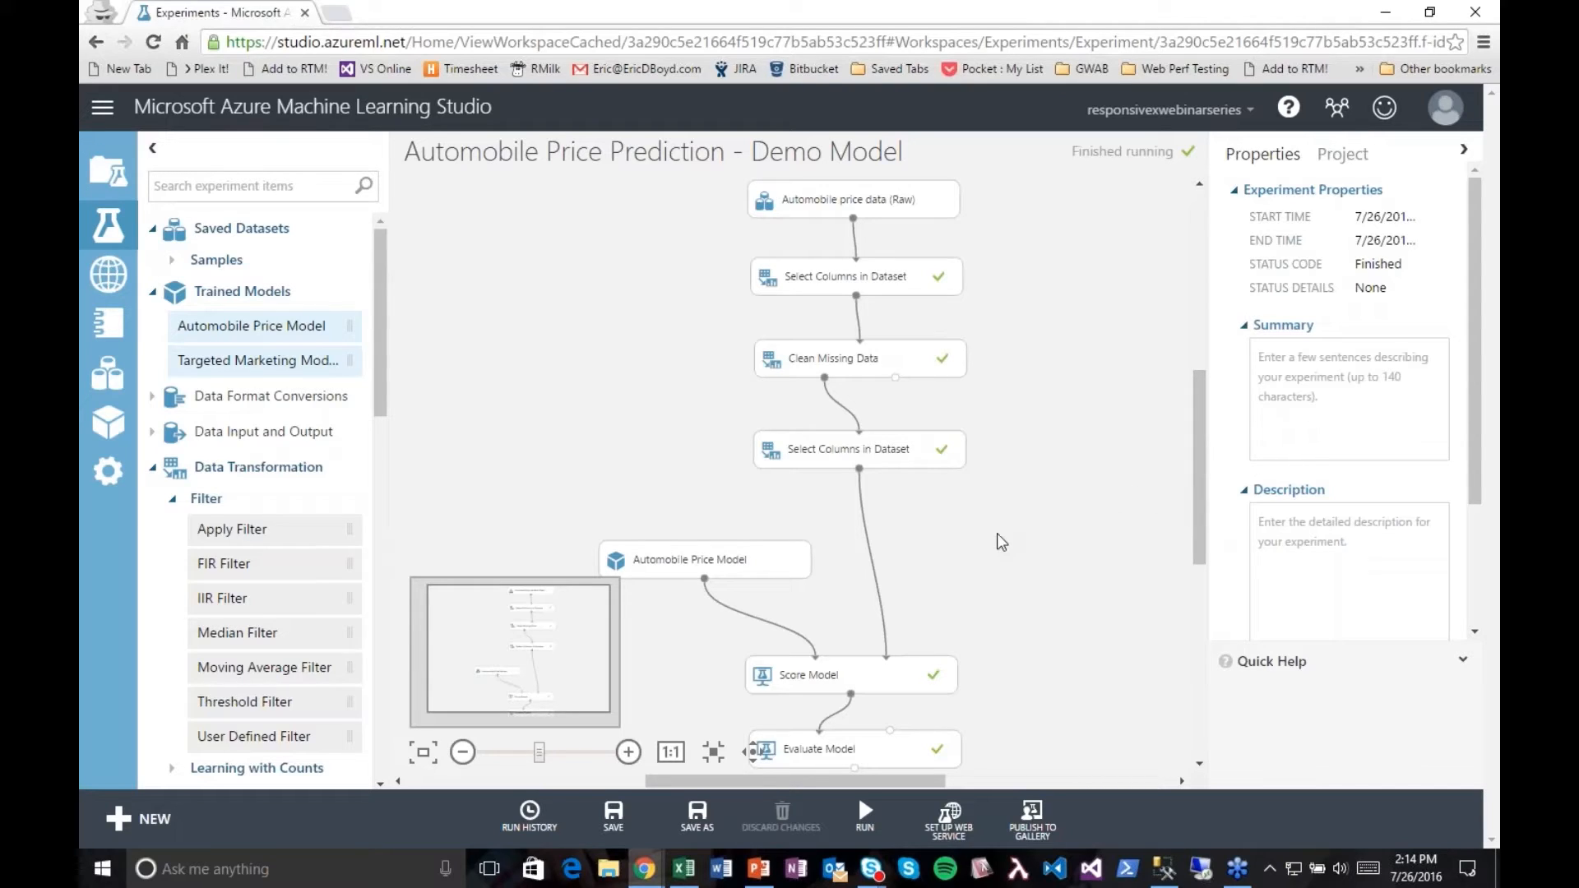
pyautogui.click(152, 229)
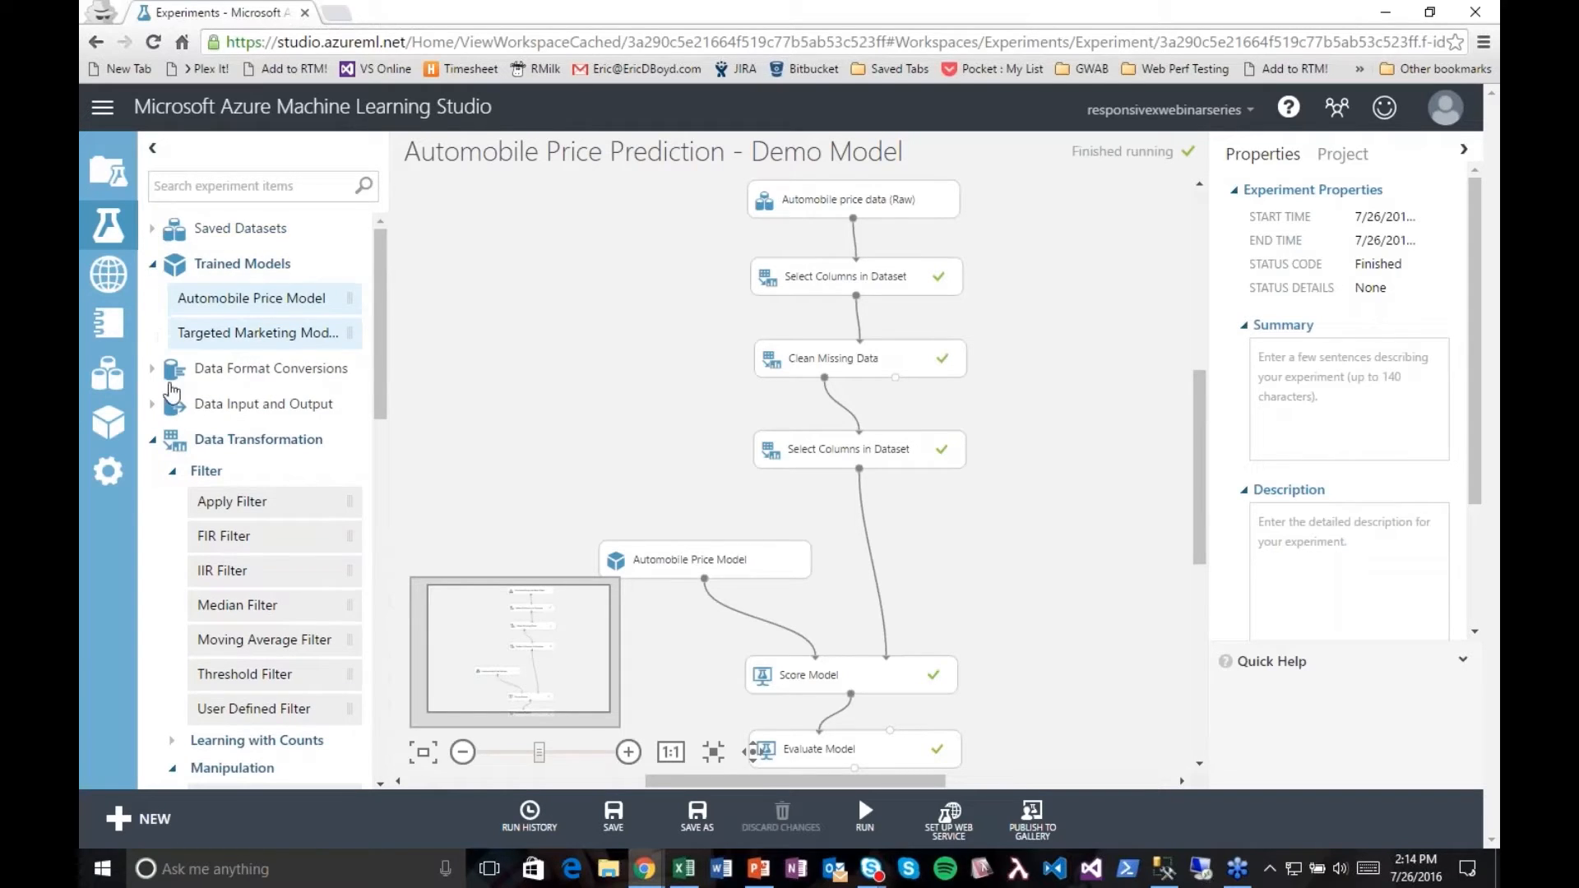
pyautogui.click(153, 264)
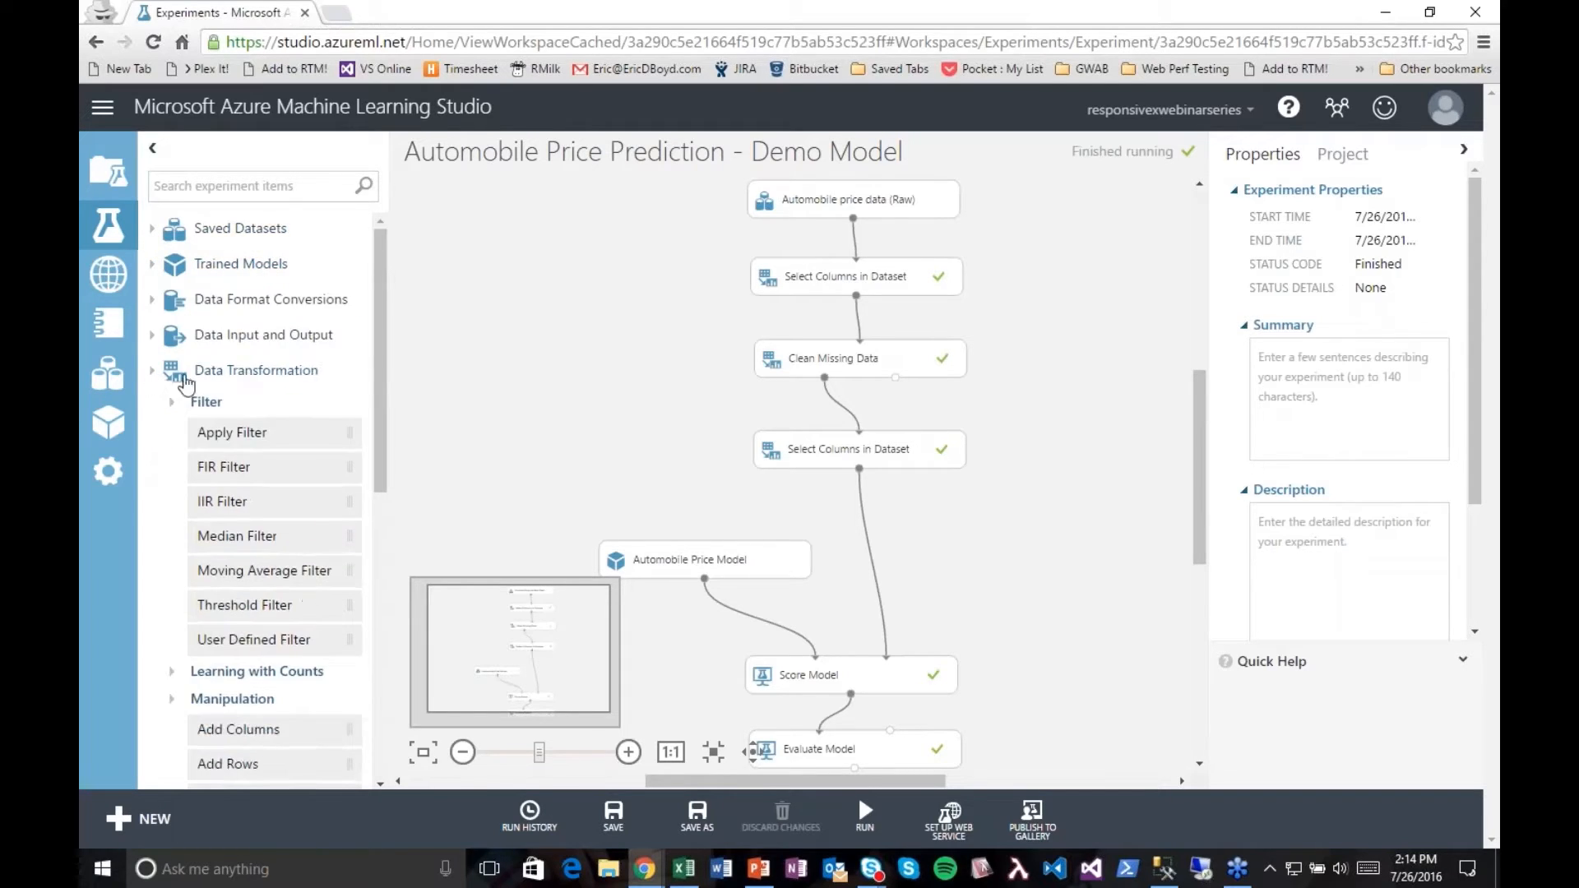
pyautogui.click(152, 370)
pyautogui.scroll(-3, 378, 628)
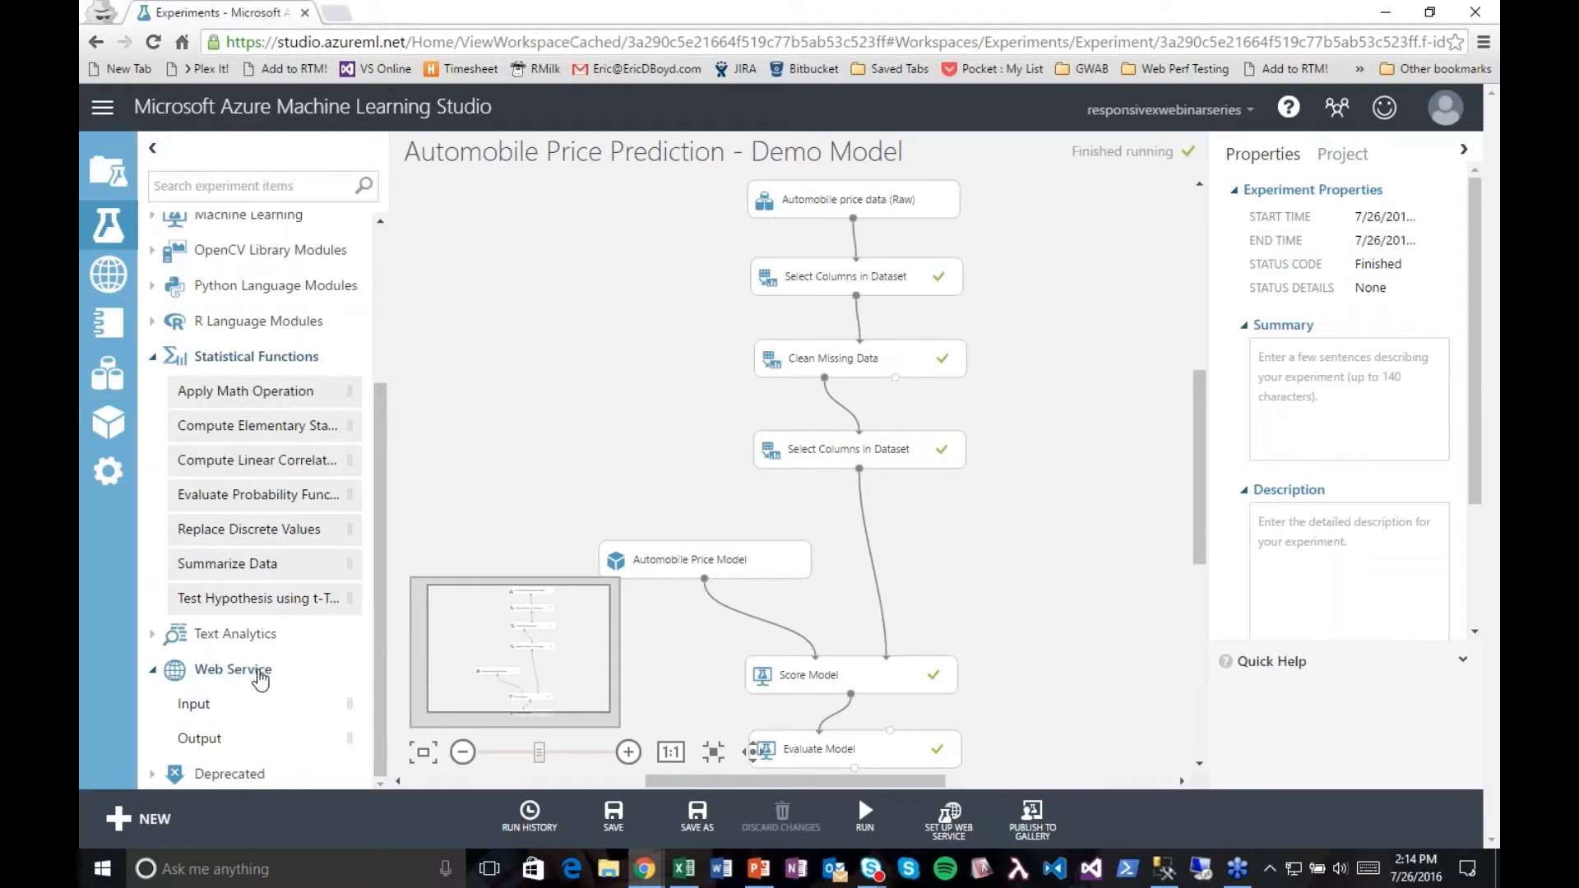
pyautogui.moveTo(198, 706); pyautogui.dragTo(1069, 509)
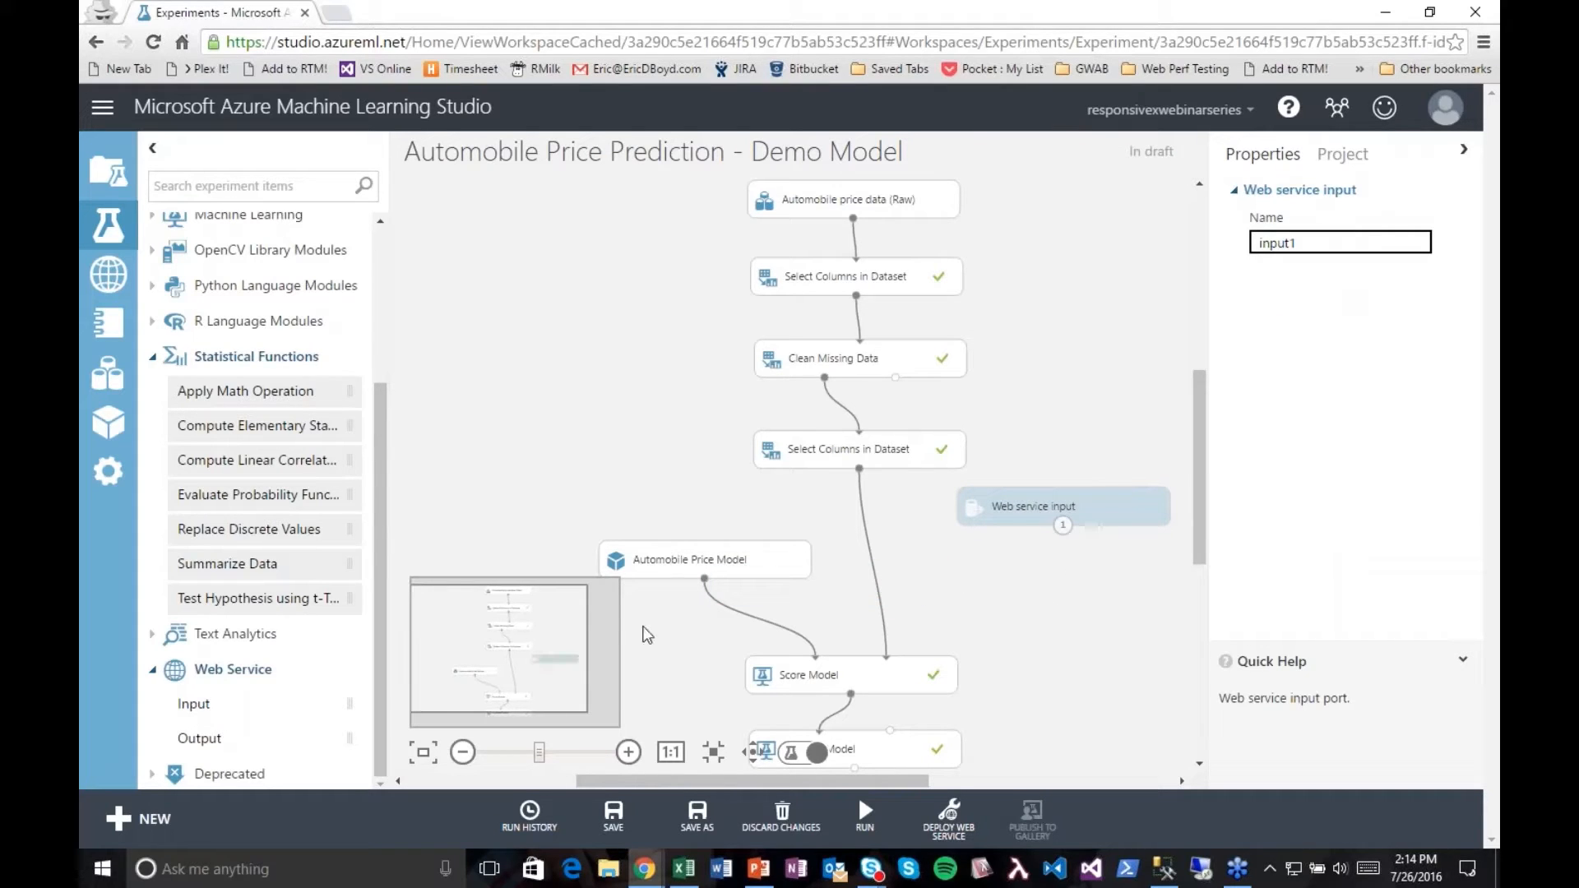
pyautogui.moveTo(1196, 546); pyautogui.dragTo(1198, 642)
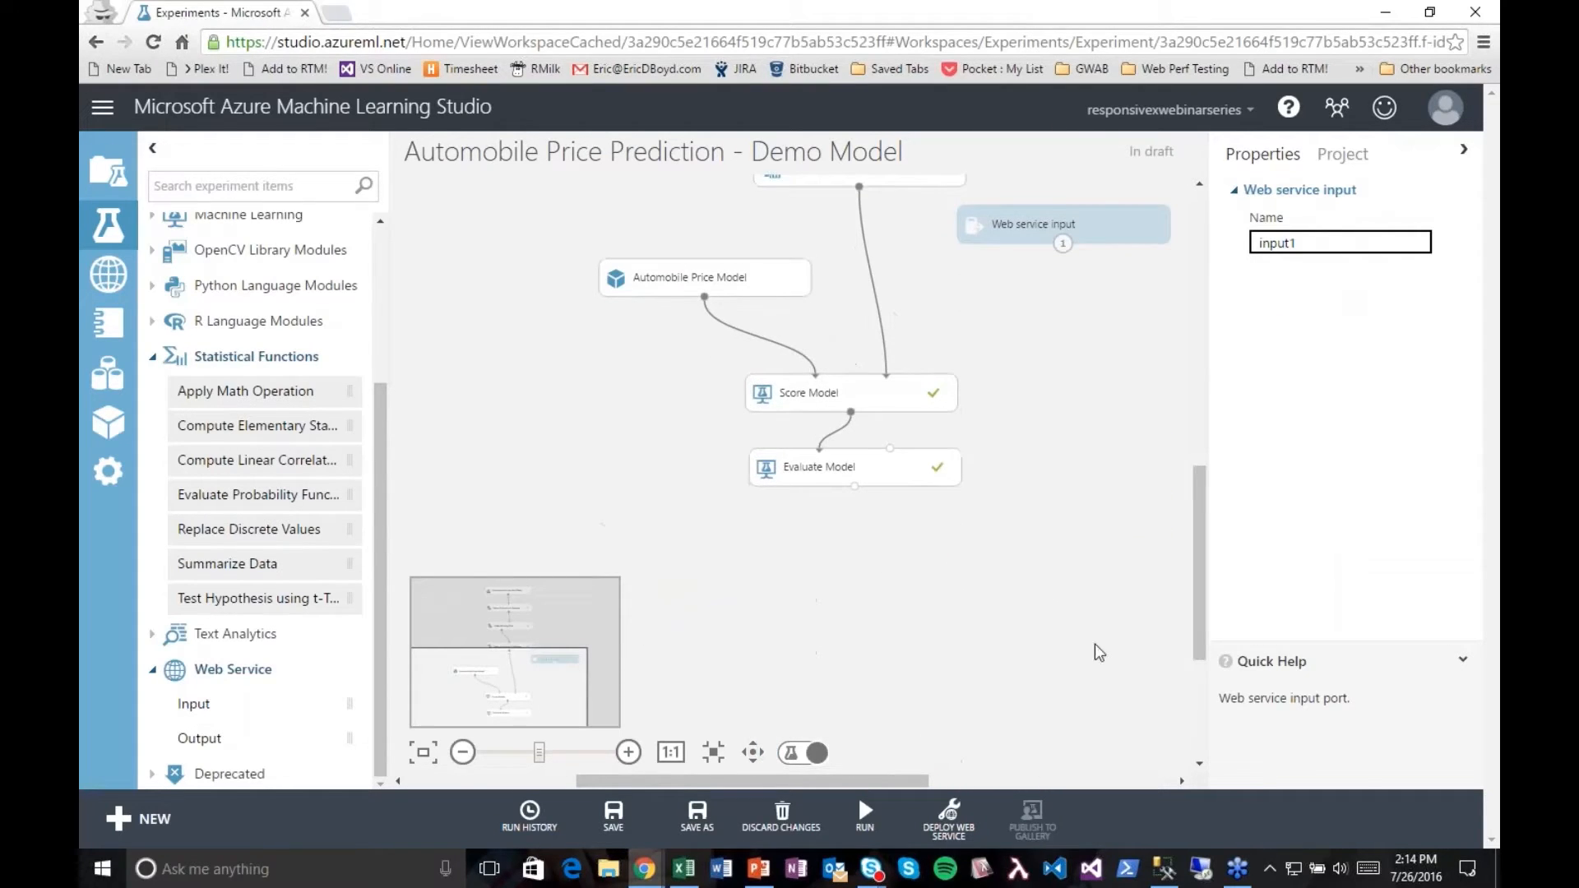
pyautogui.moveTo(218, 744); pyautogui.dragTo(862, 551)
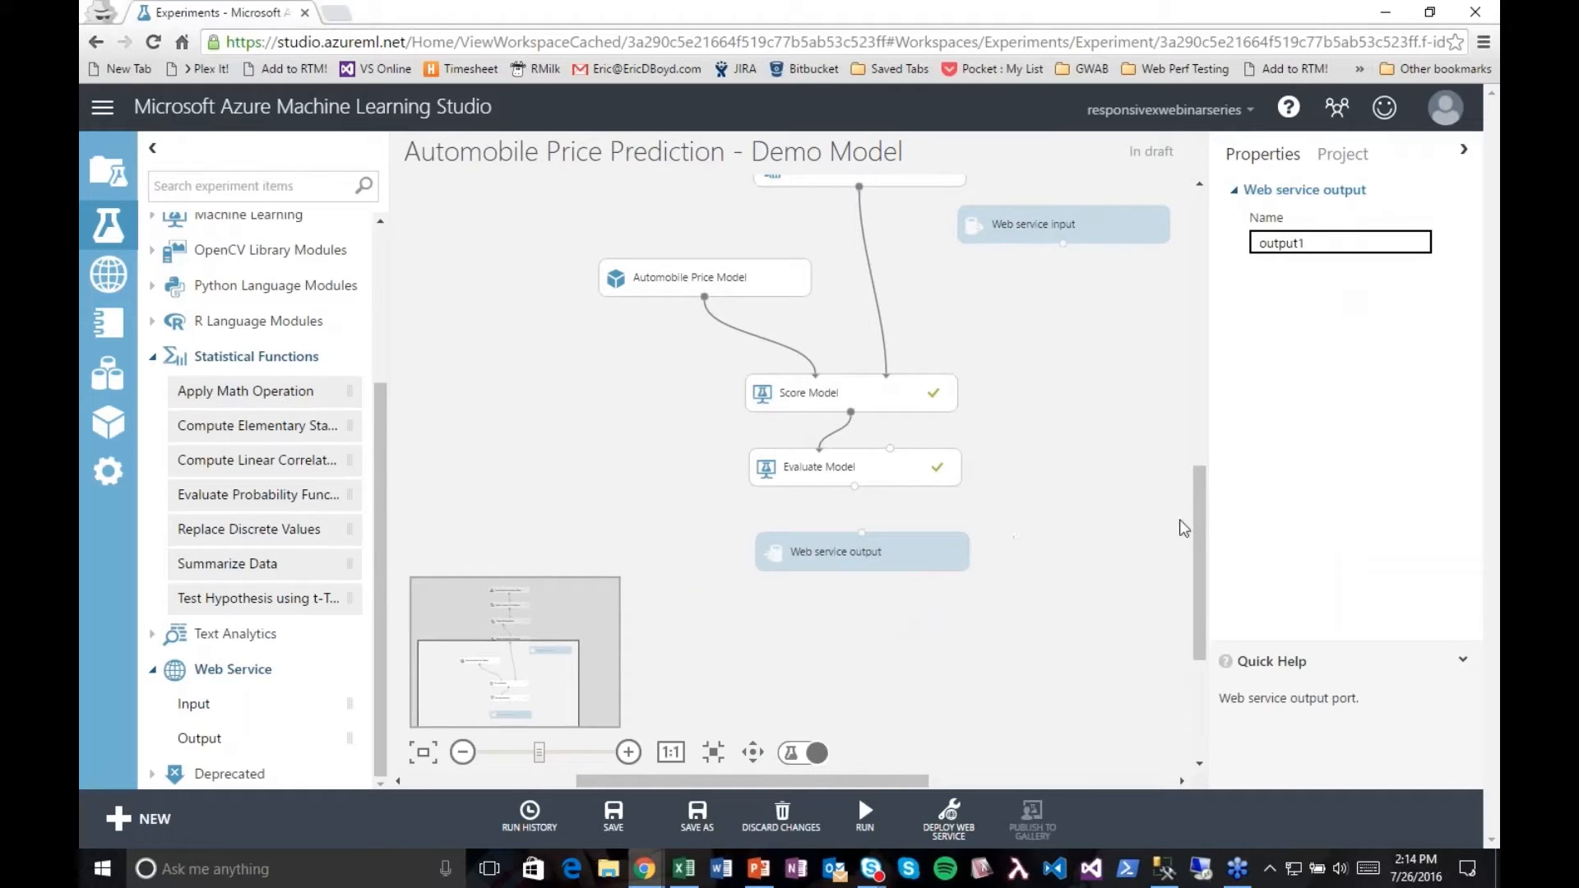
pyautogui.moveTo(1203, 516); pyautogui.dragTo(1201, 481)
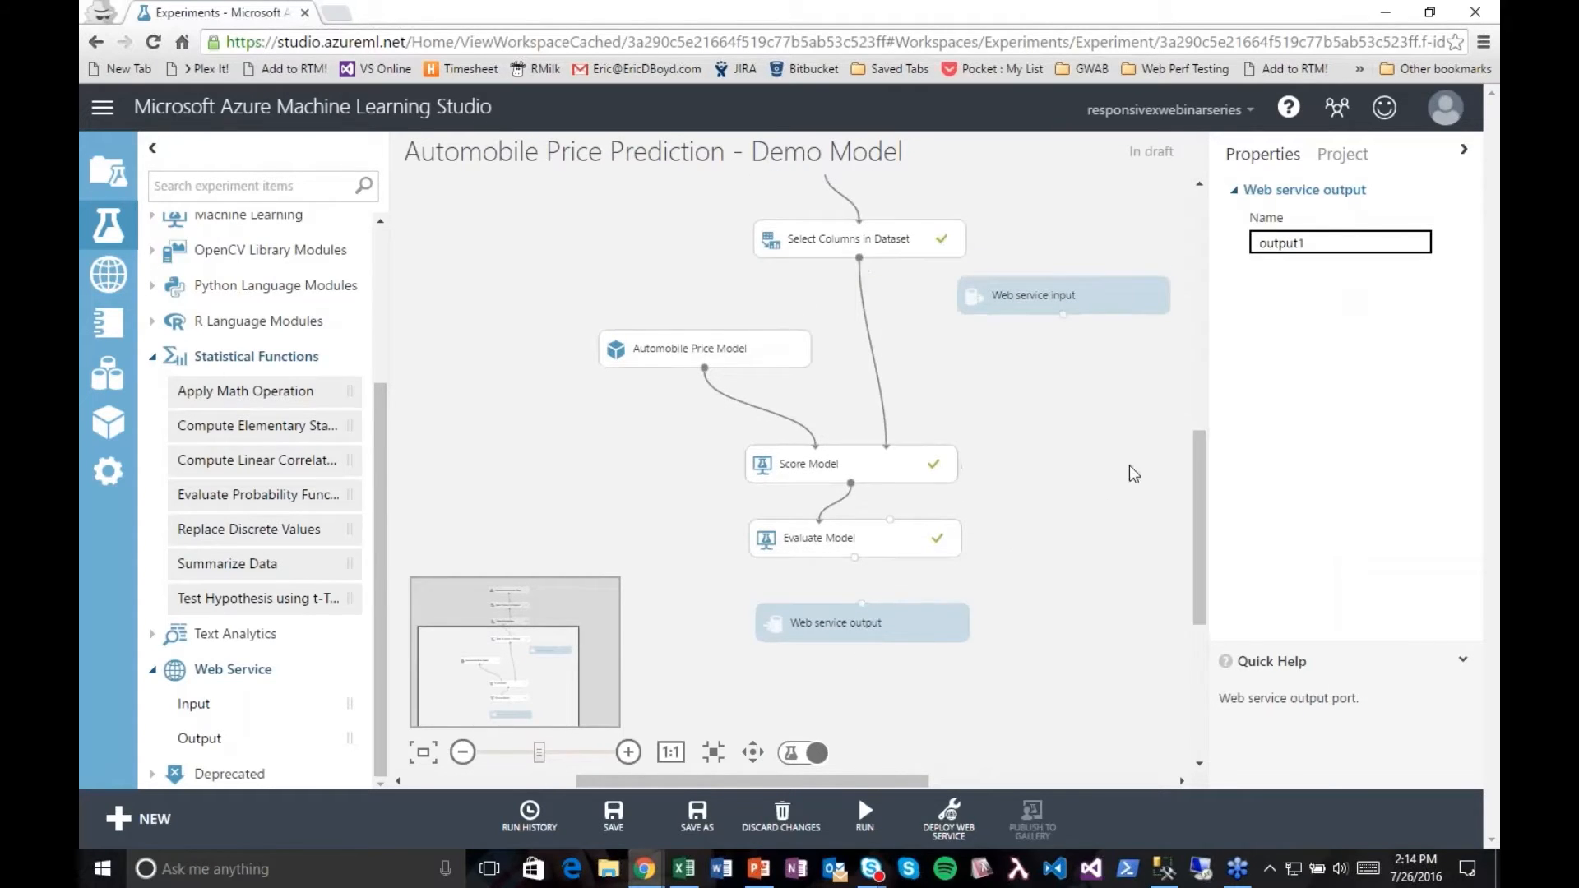
pyautogui.click(1063, 301)
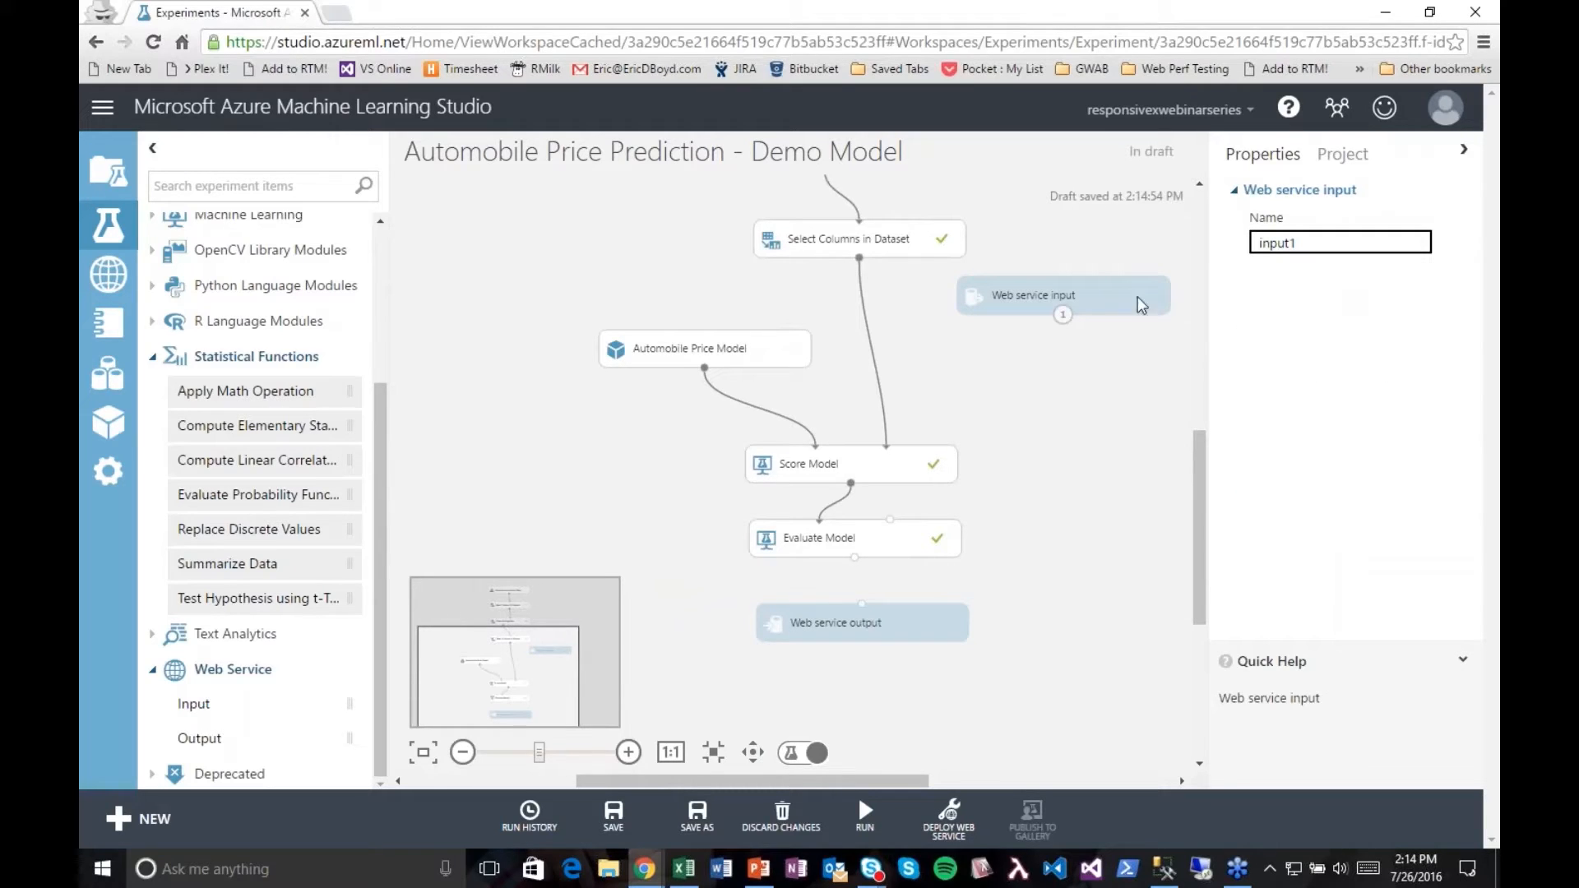
pyautogui.press('Delete')
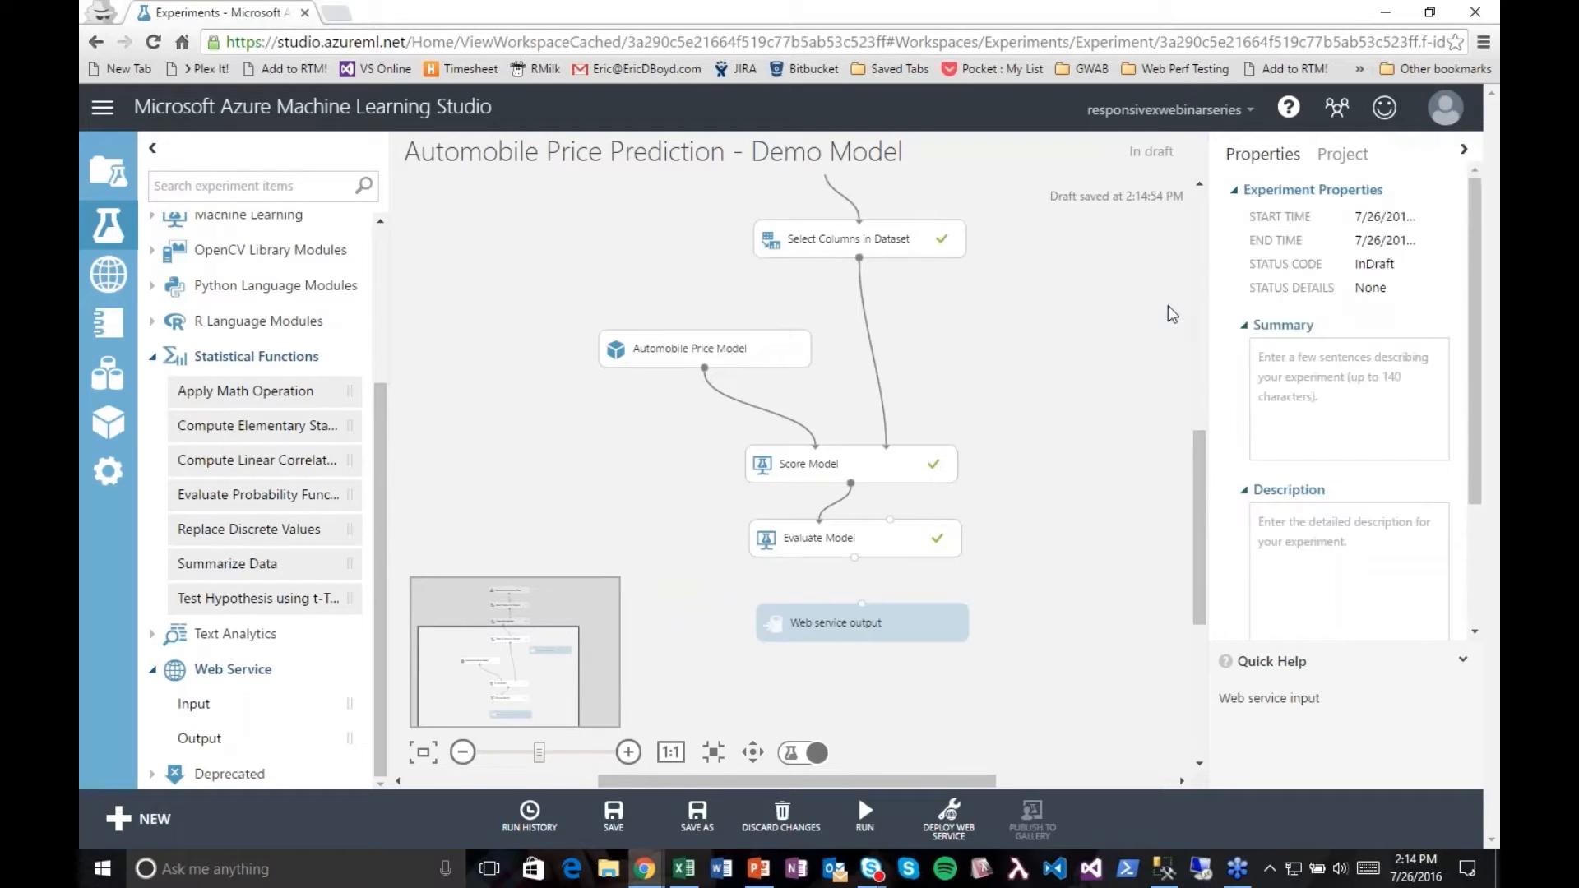
pyautogui.click(830, 629)
pyautogui.press('Delete')
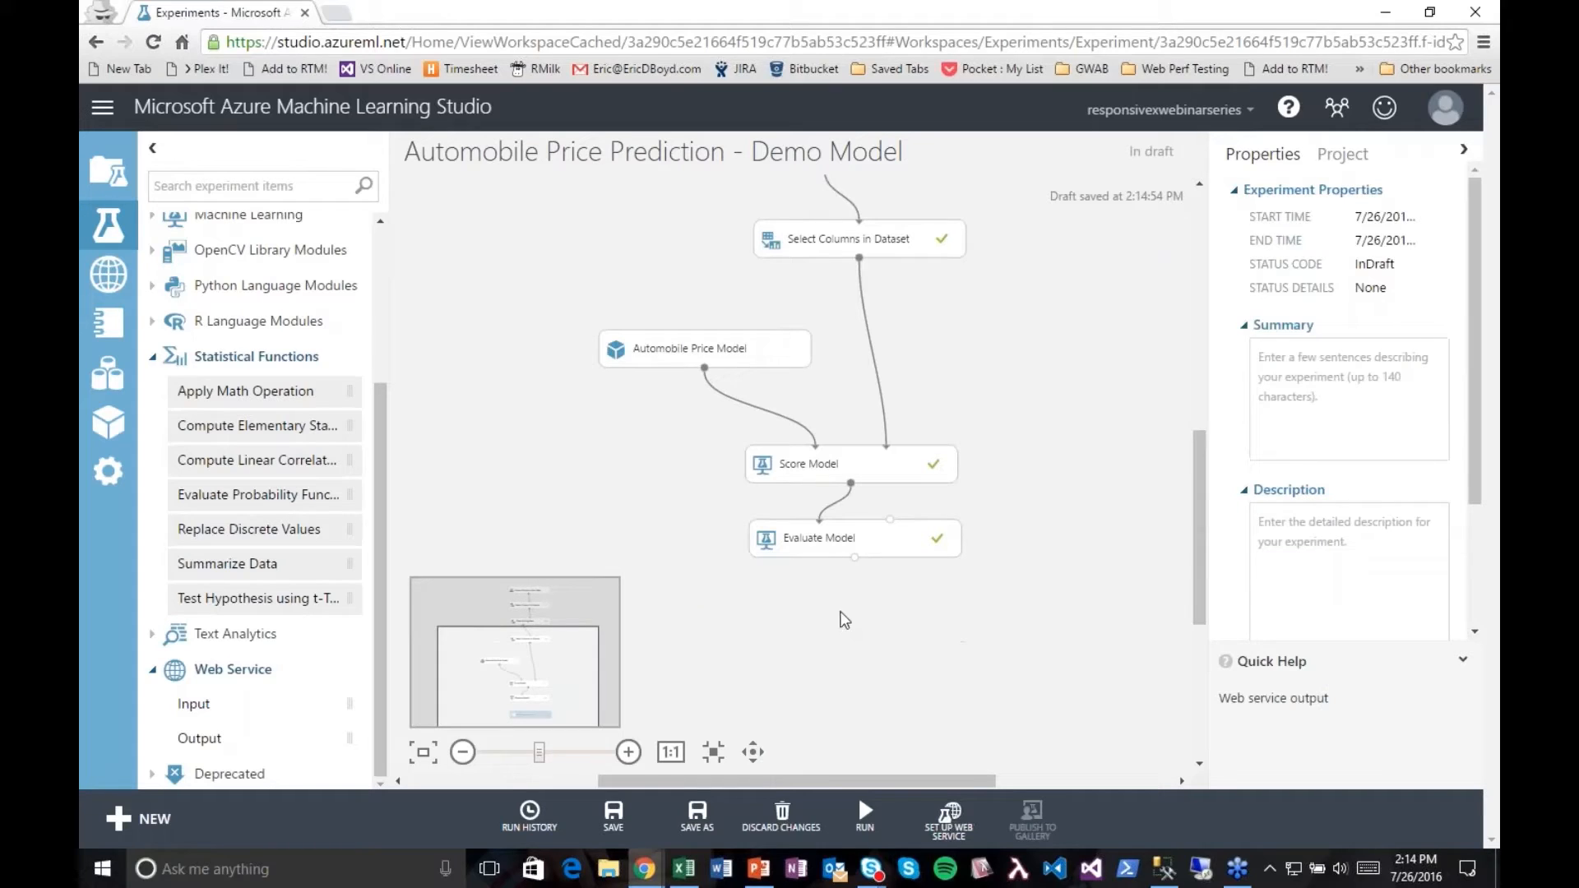
# Step: Save the experiment, then create a copy of it named Automobile Price Prediction - Demo Web Service
pyautogui.click(614, 817)
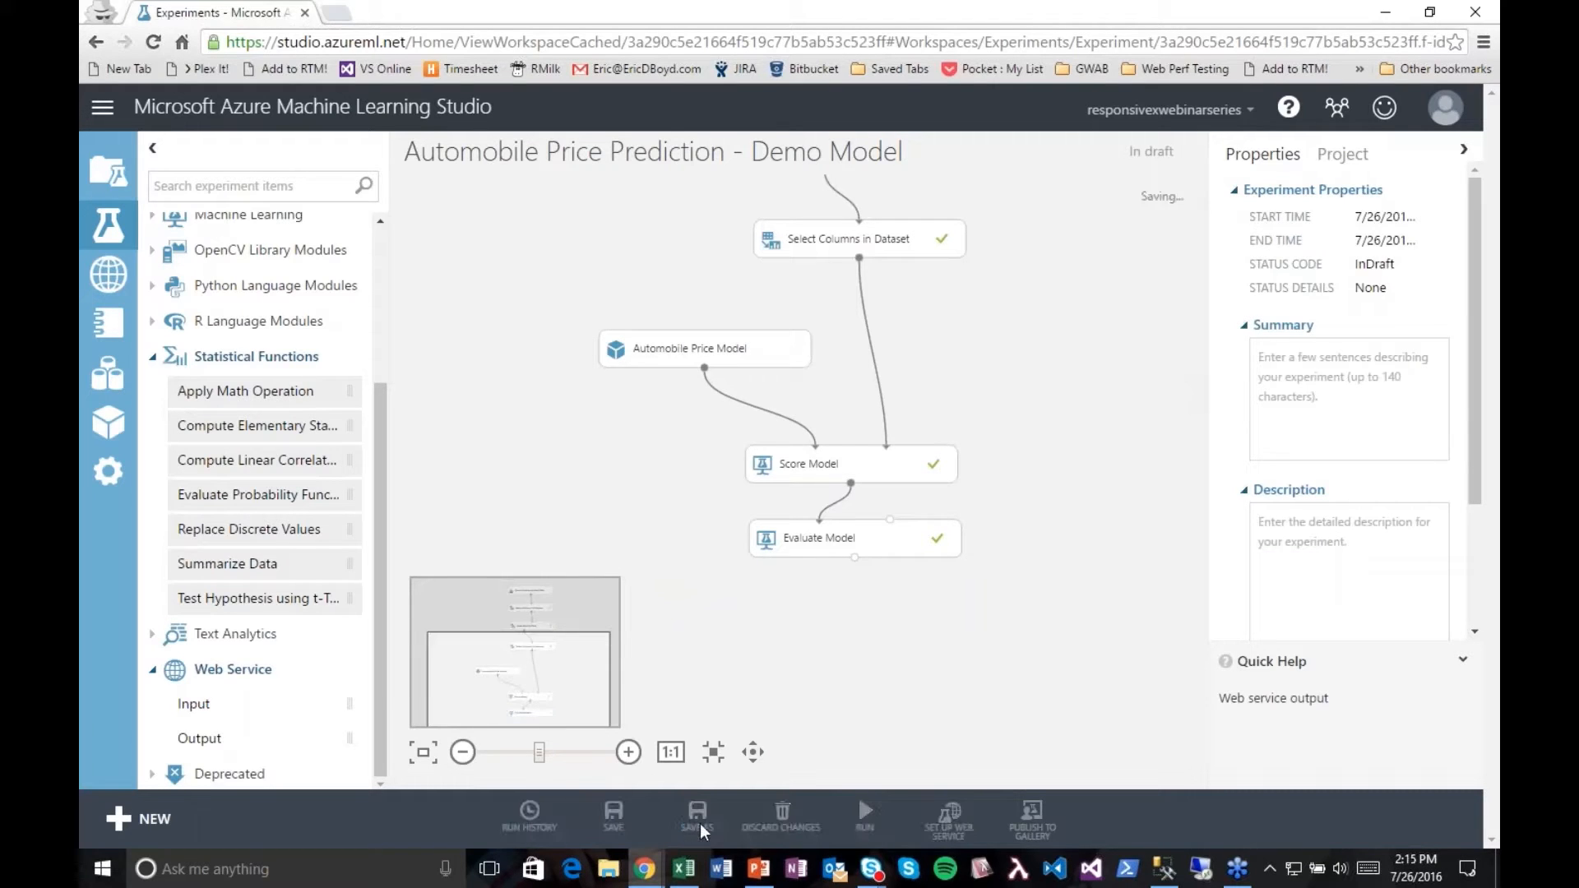
pyautogui.click(697, 817)
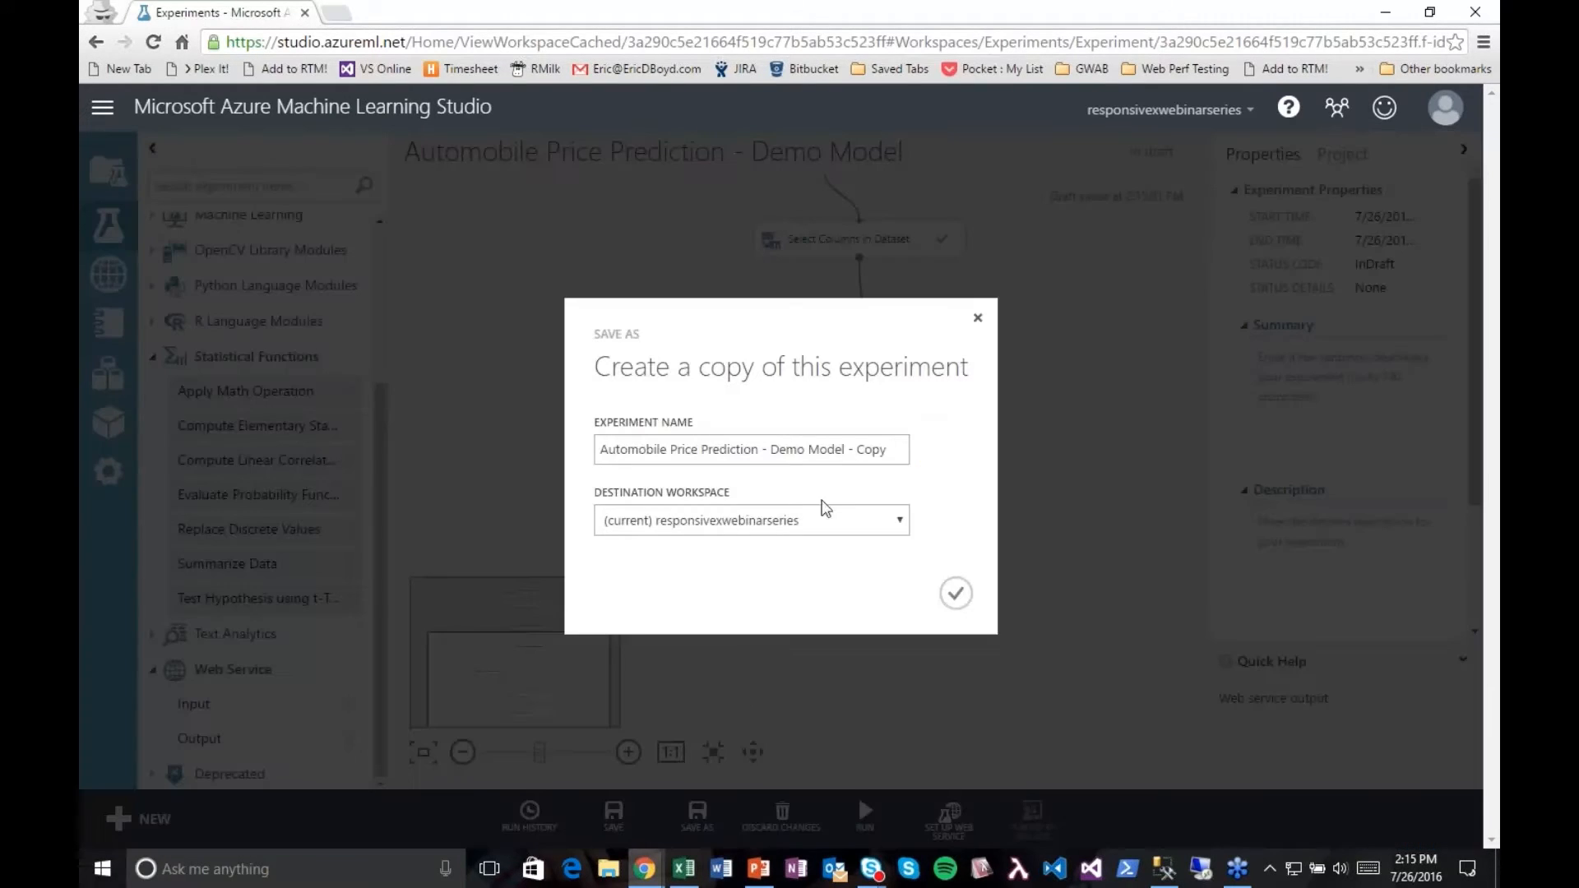
pyautogui.moveTo(808, 450); pyautogui.dragTo(886, 450)
pyautogui.write('Web SErvice')
pyautogui.click(955, 593)
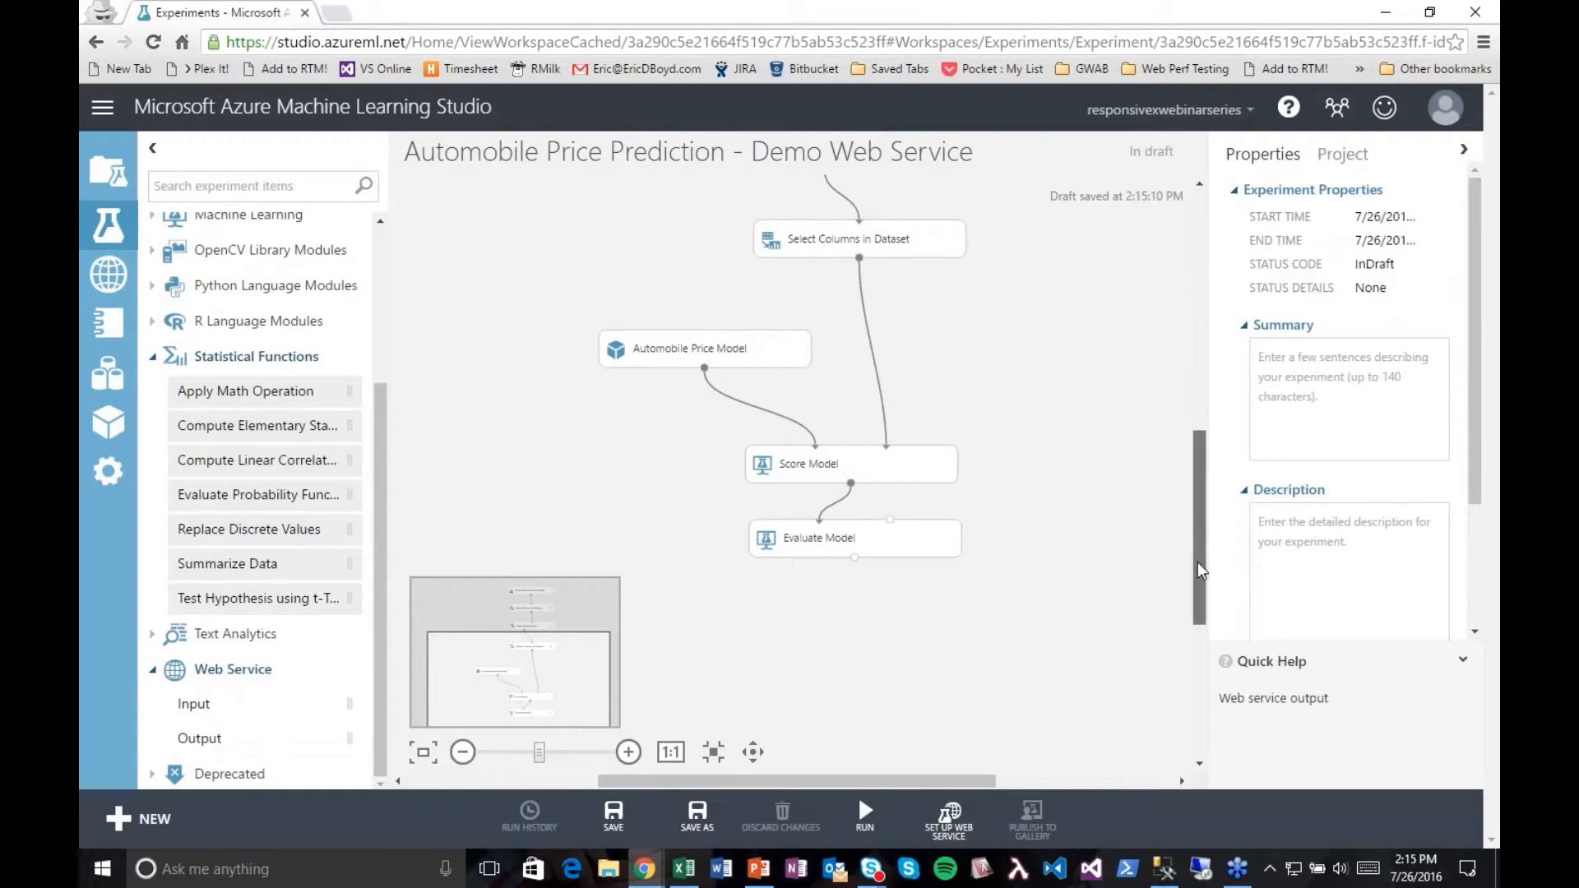
# Step: Add a Web service input above Score Model and a Web service output beside Evaluate Model, and connect the input to Score Model's dataset input
pyautogui.scroll(3, 1197, 561)
pyautogui.moveTo(194, 705); pyautogui.dragTo(1040, 502)
pyautogui.moveTo(230, 732); pyautogui.dragTo(1081, 709)
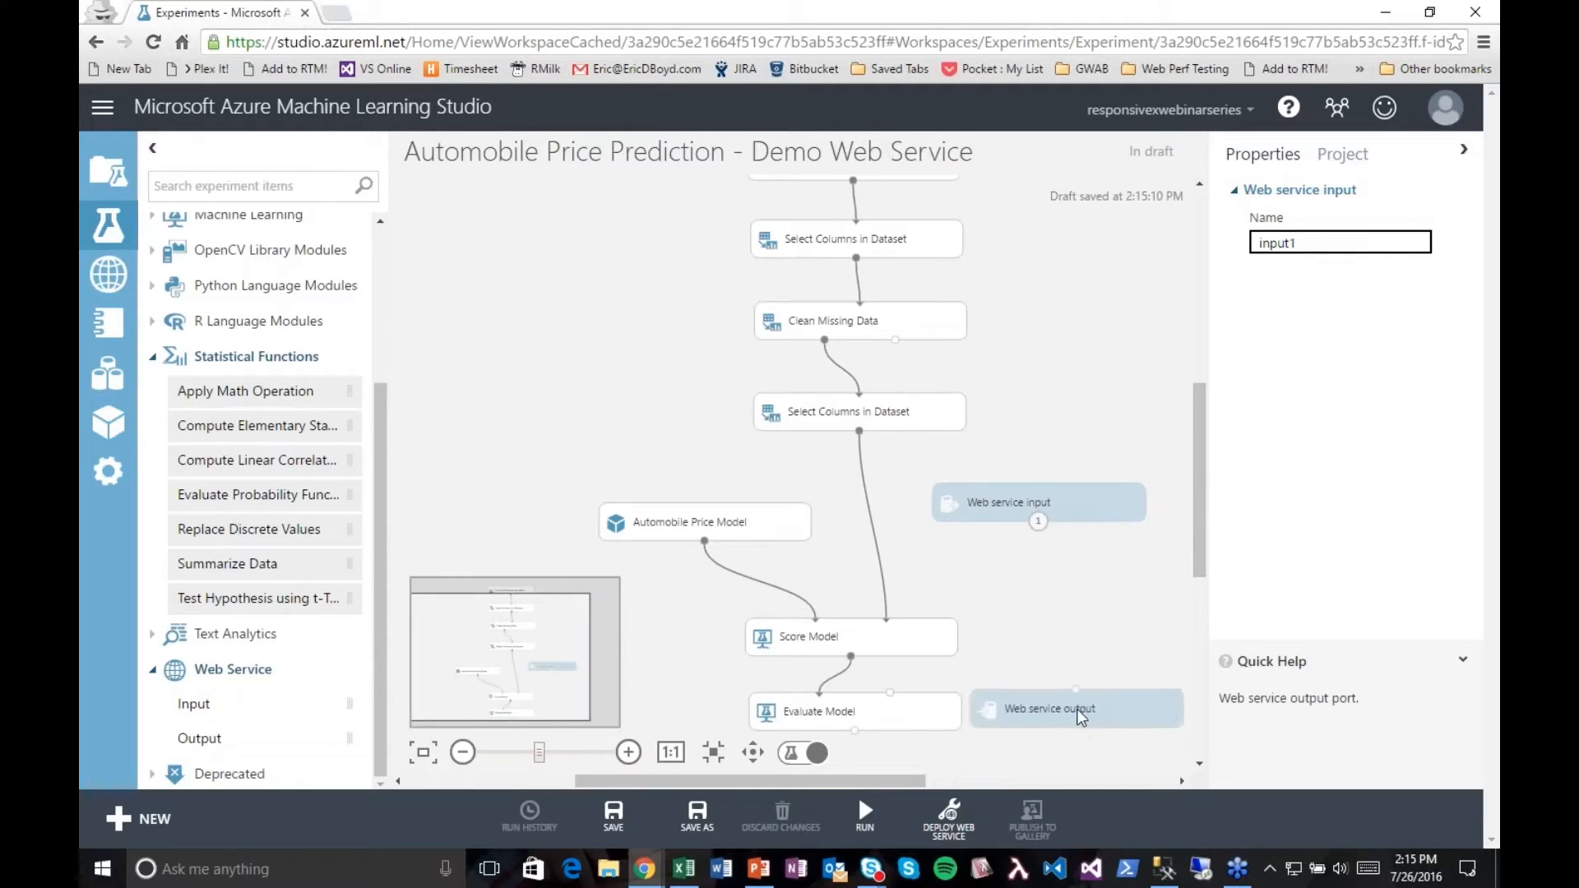
pyautogui.scroll(-3, 1198, 560)
pyautogui.click(1041, 689)
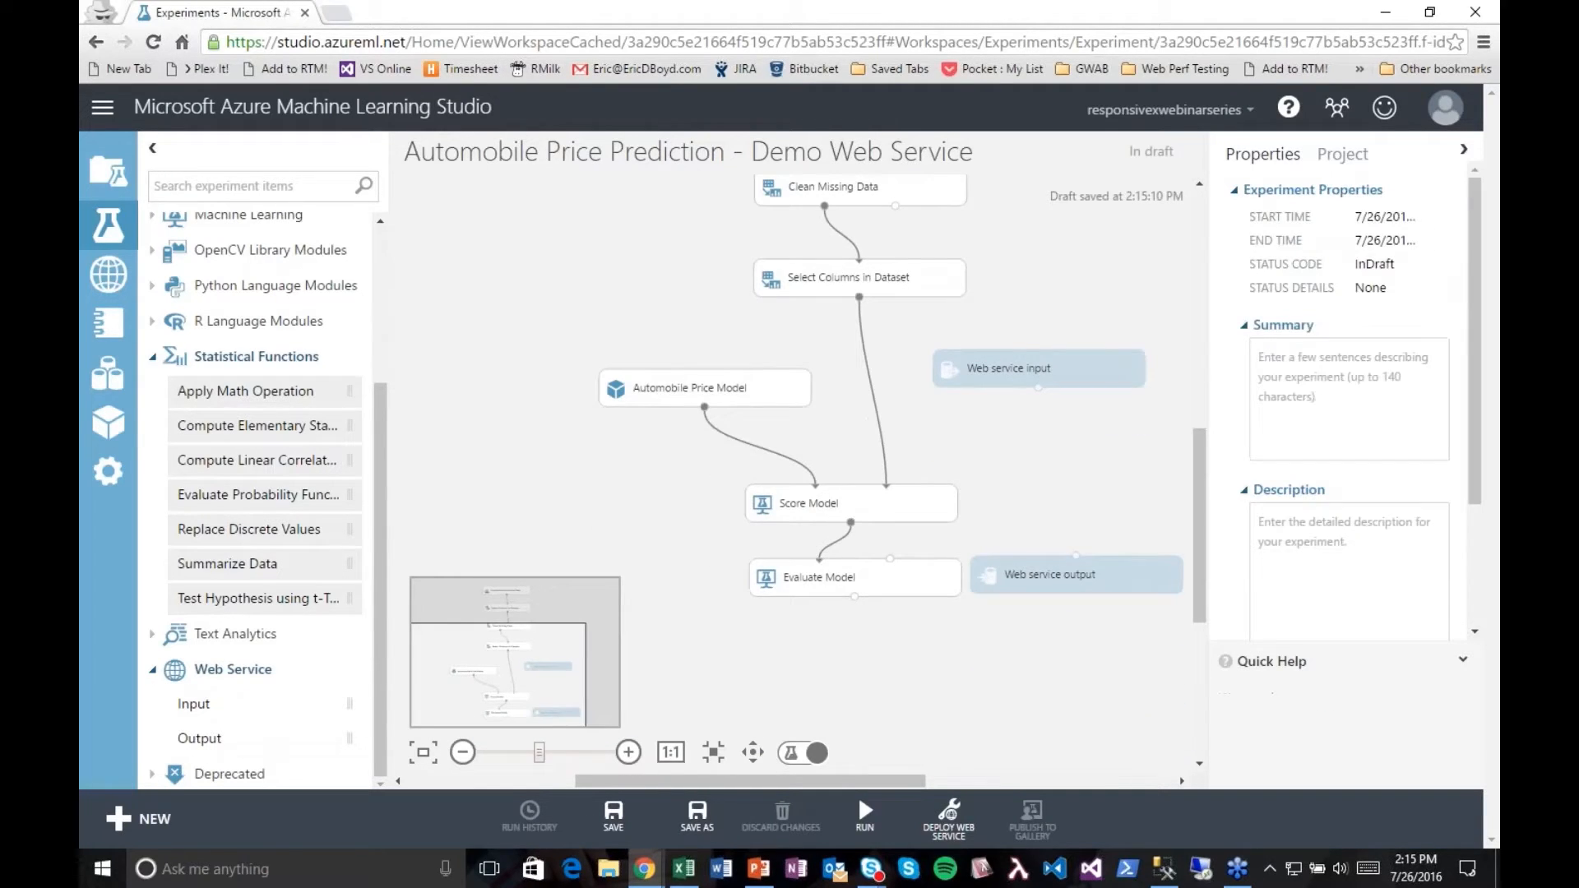
pyautogui.moveTo(1038, 387); pyautogui.dragTo(877, 502)
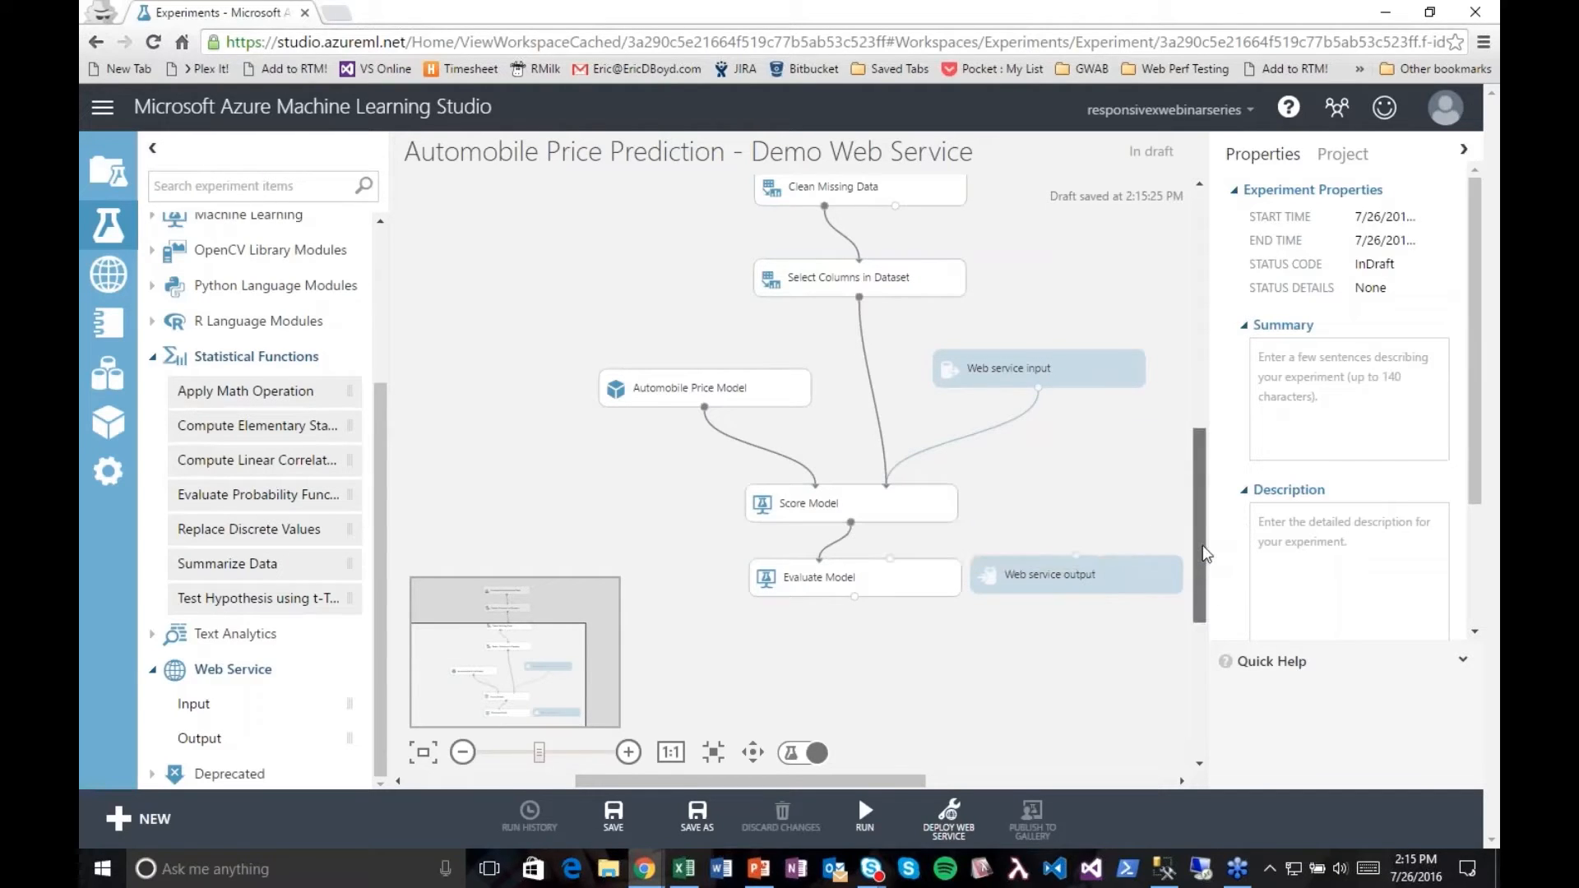
# Step: Delete the Evaluate Model module and move the Web service output beneath Score Model
pyautogui.moveTo(1202, 545); pyautogui.dragTo(1203, 595)
pyautogui.click(893, 444)
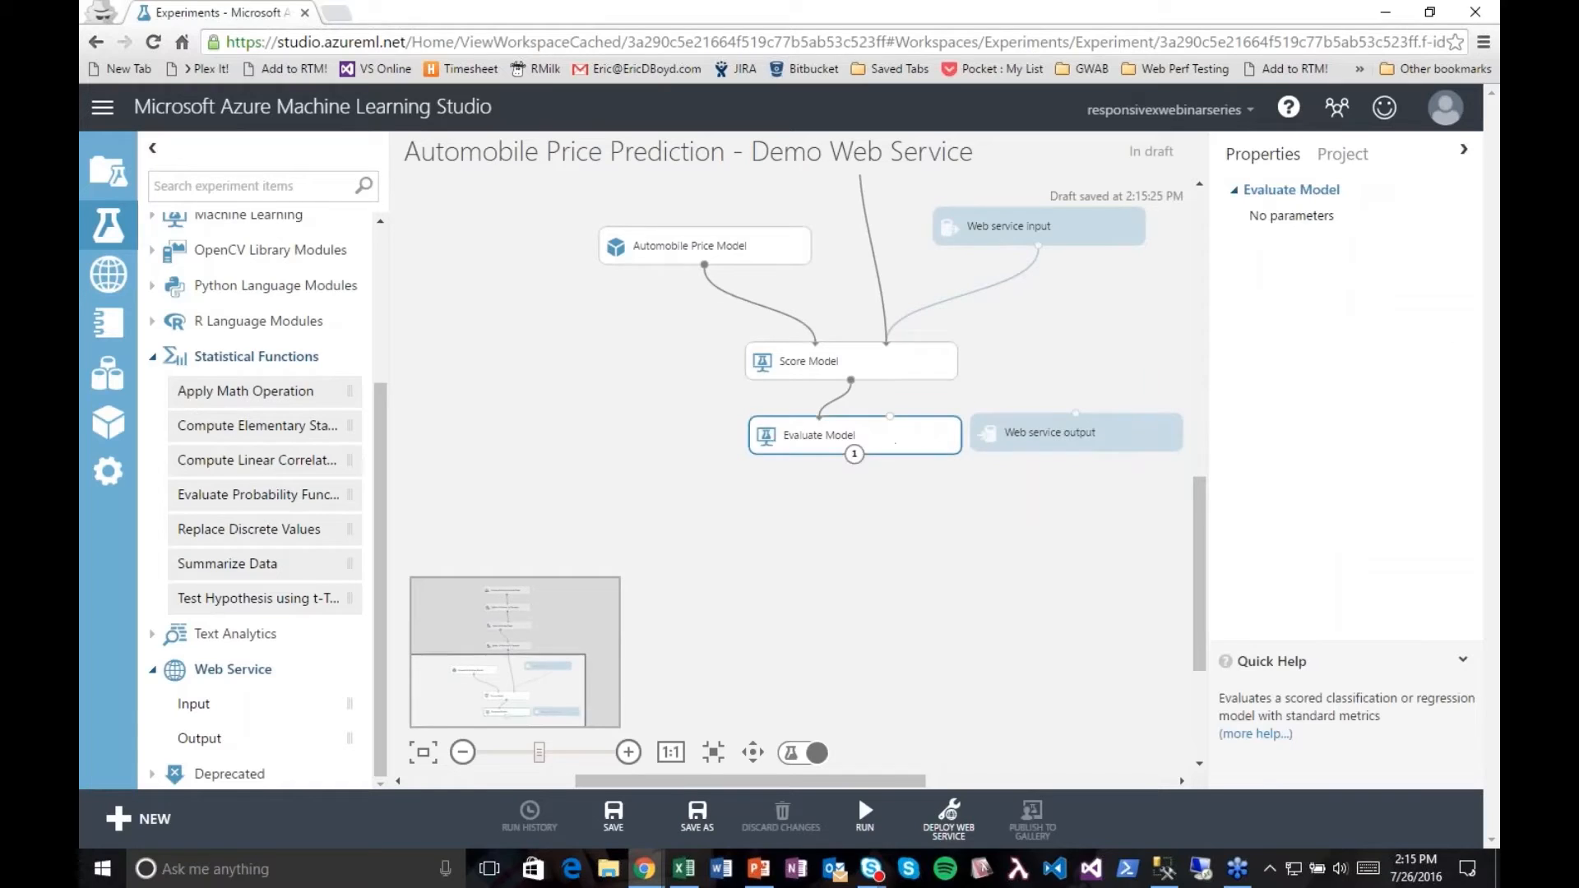
pyautogui.press('Delete')
pyautogui.moveTo(1027, 445); pyautogui.dragTo(814, 470)
pyautogui.click(886, 562)
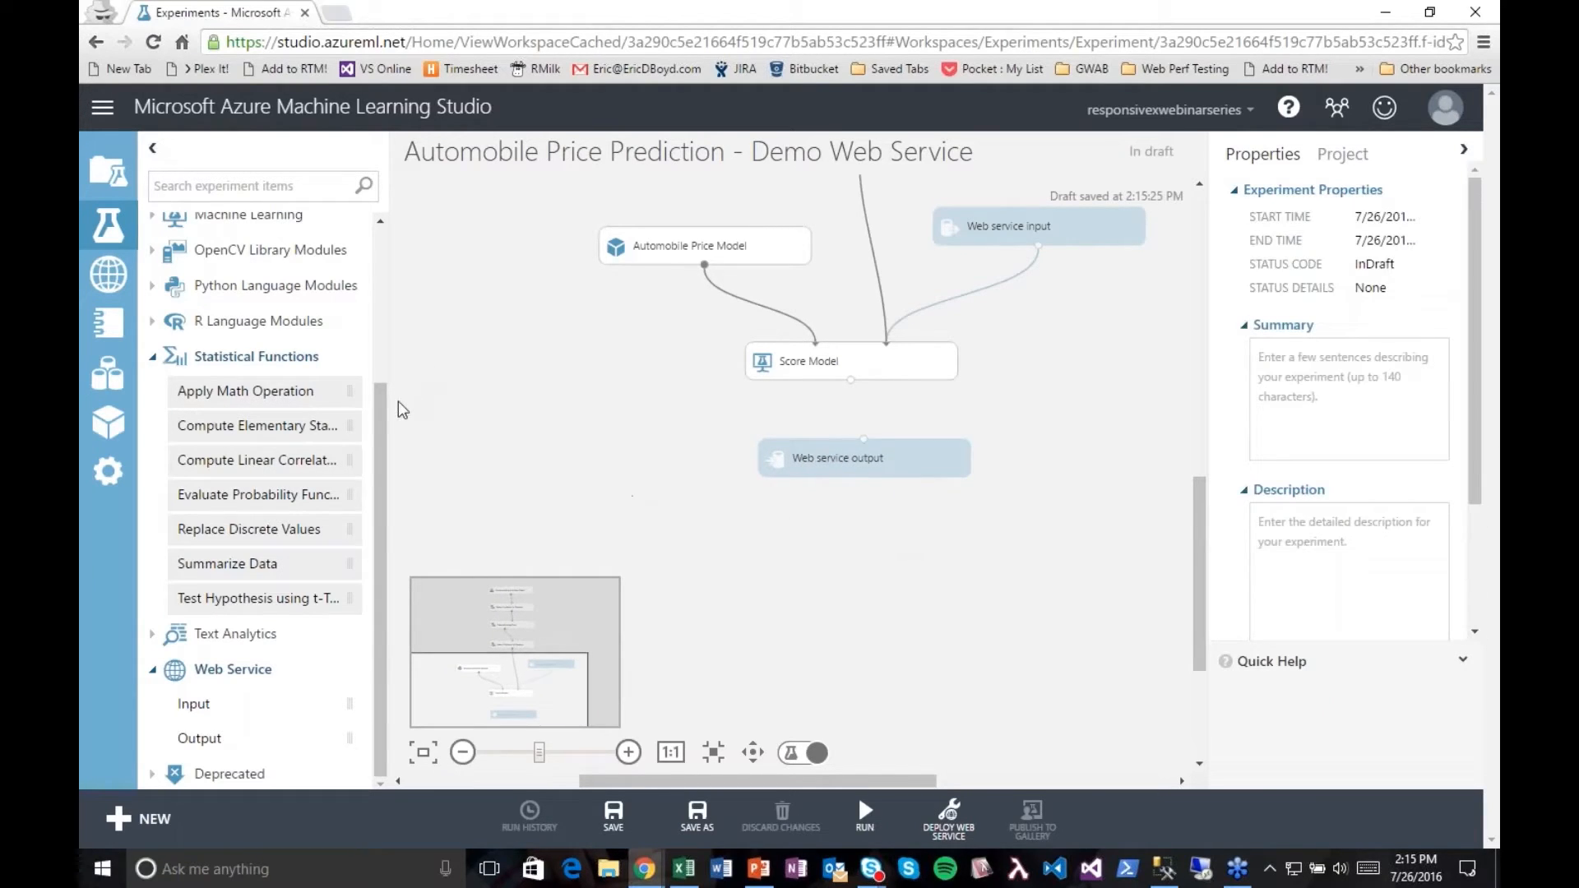
# Step: Add a Select Columns in Dataset module between Score Model and the Web service output, and connect Score Model's output to it
pyautogui.click(275, 187)
pyautogui.write('columns')
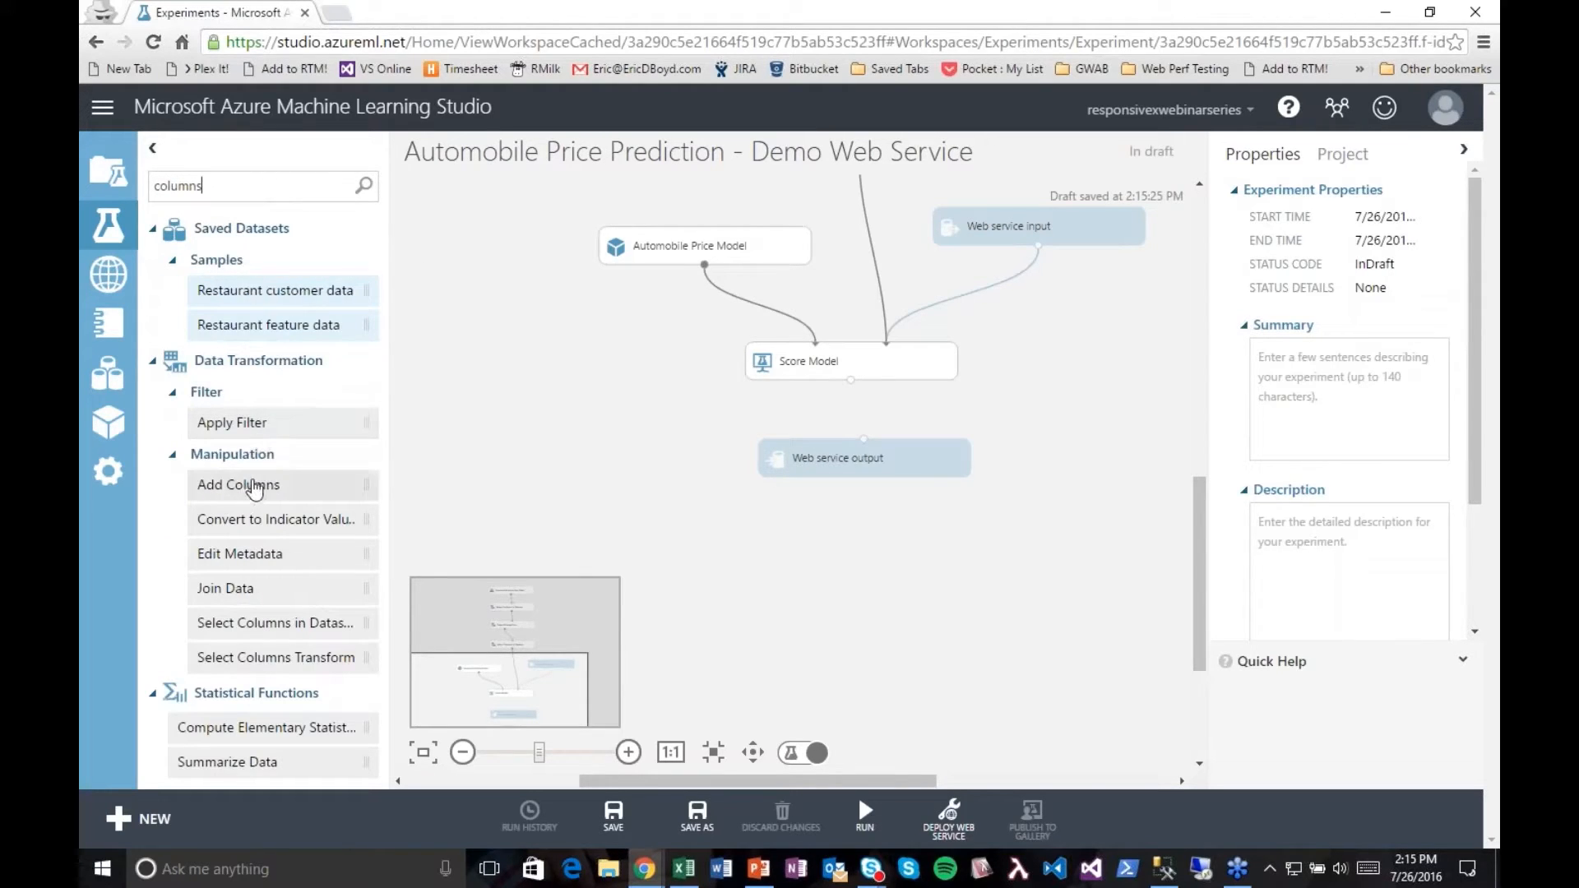
pyautogui.moveTo(300, 627); pyautogui.dragTo(803, 559)
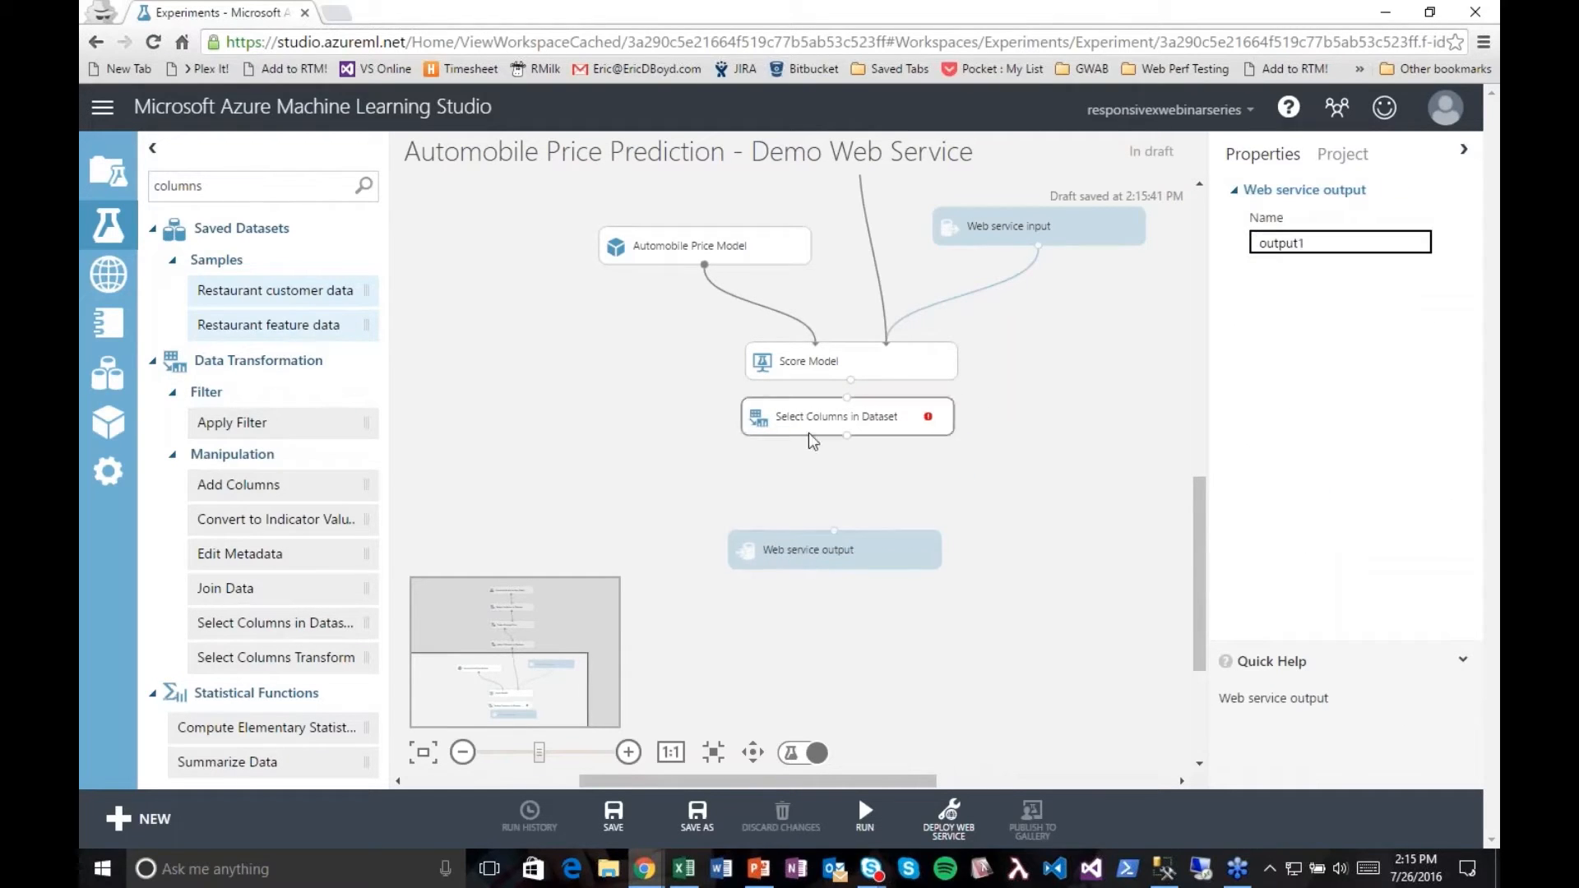
pyautogui.moveTo(809, 434); pyautogui.dragTo(813, 478)
pyautogui.moveTo(851, 380)
pyautogui.mouseDown()
pyautogui.moveTo(859, 457)
pyautogui.moveTo(895, 469)
pyautogui.mouseUp()
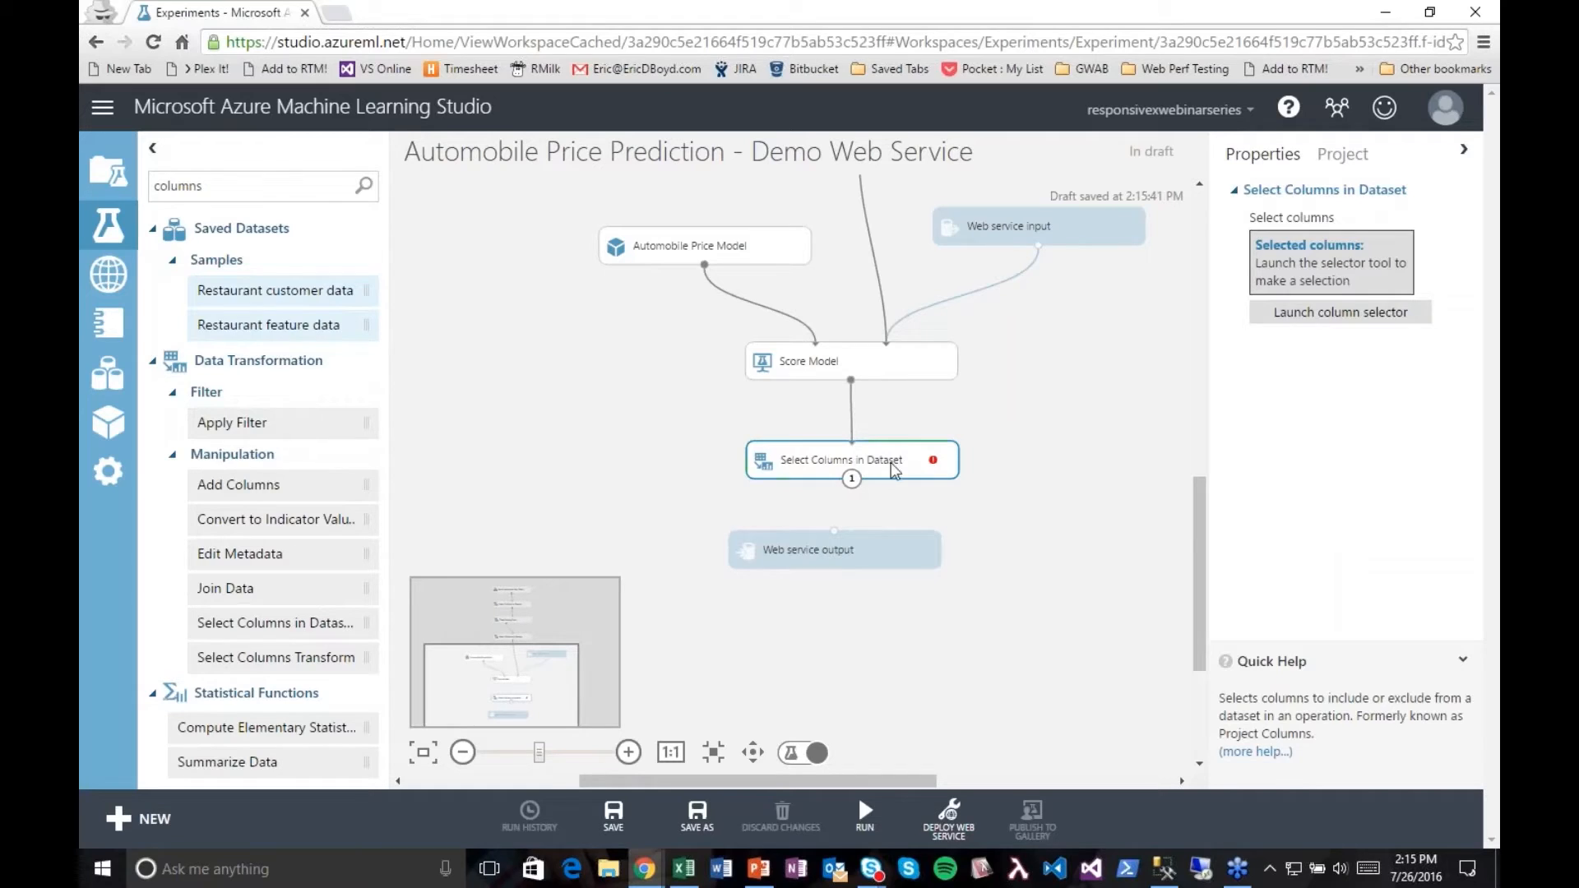
# Step: Set the new Select Columns in Dataset module to keep only Scored Labels and Scored Probabilities
pyautogui.click(1341, 312)
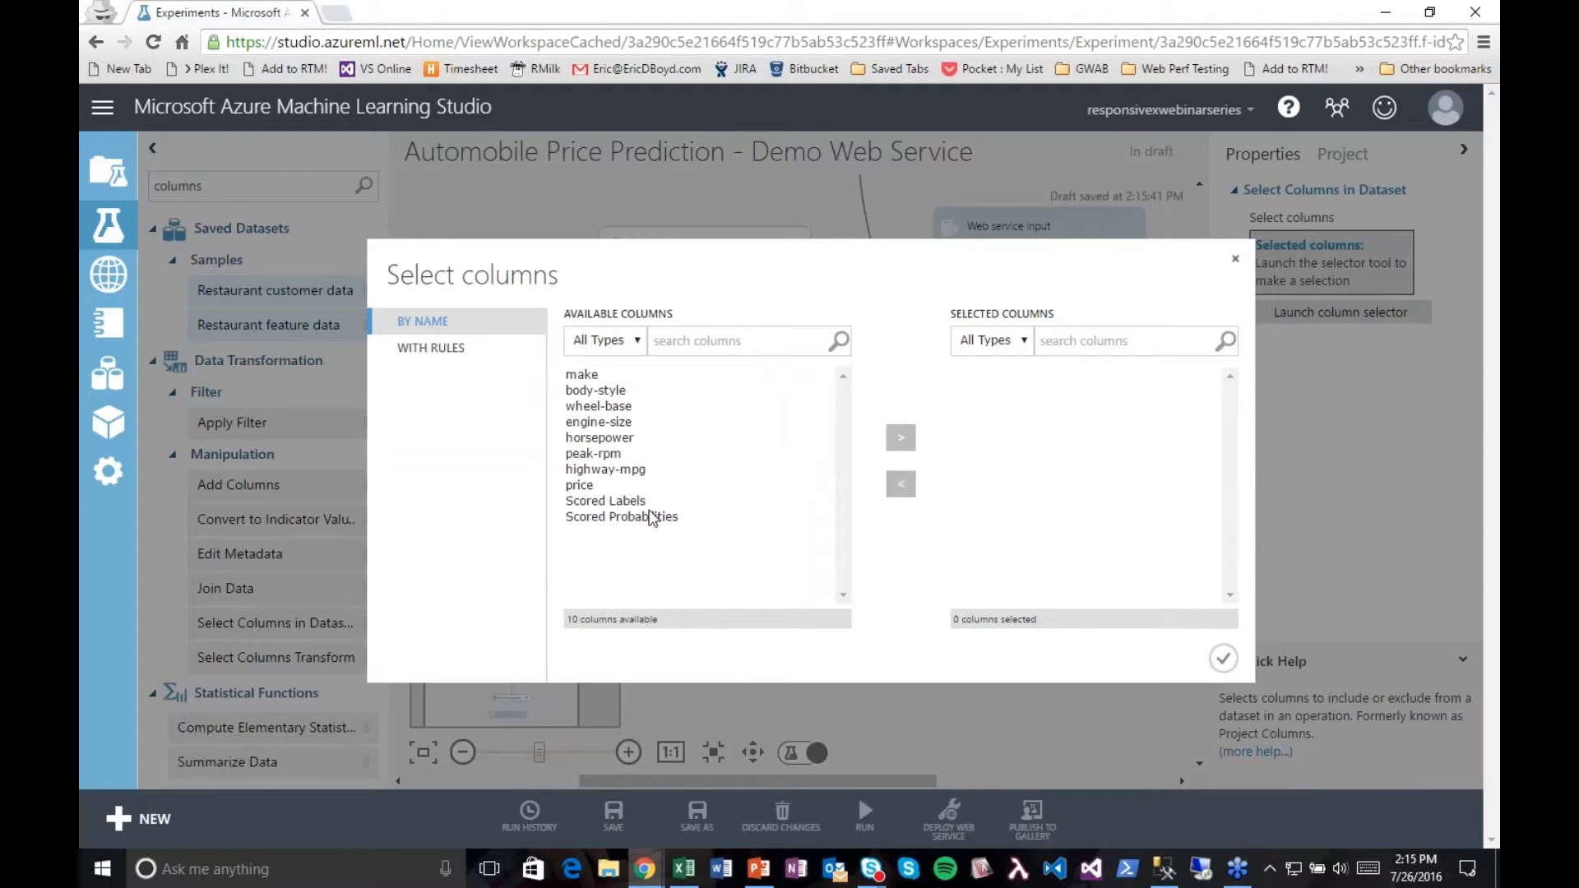
pyautogui.click(646, 501)
pyautogui.keyDown('shift'); pyautogui.click(642, 517); pyautogui.keyUp('shift')
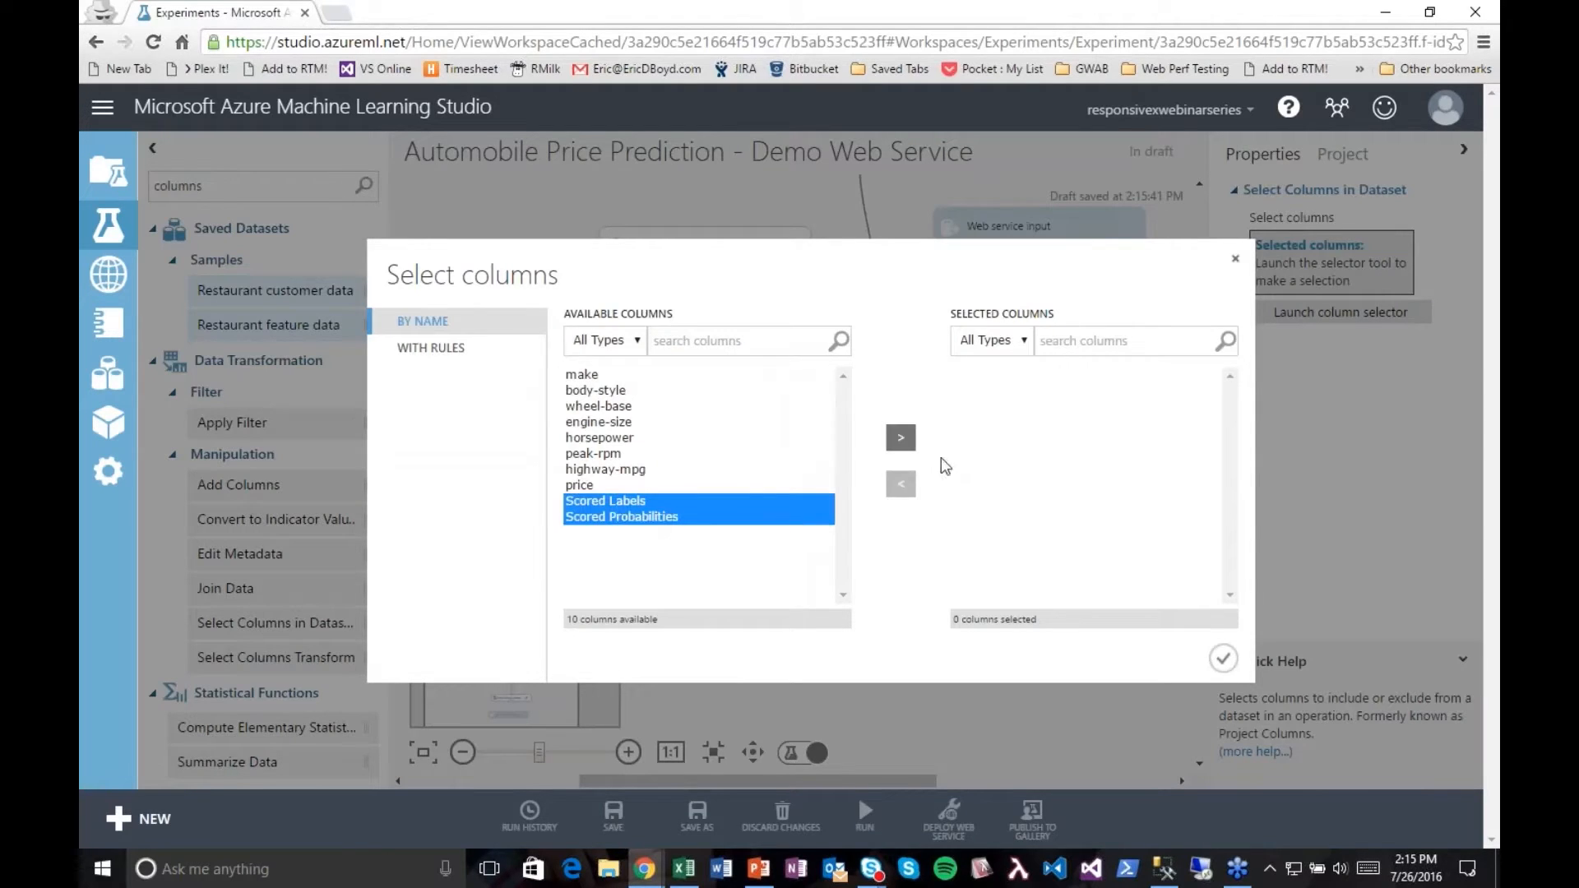
pyautogui.click(902, 444)
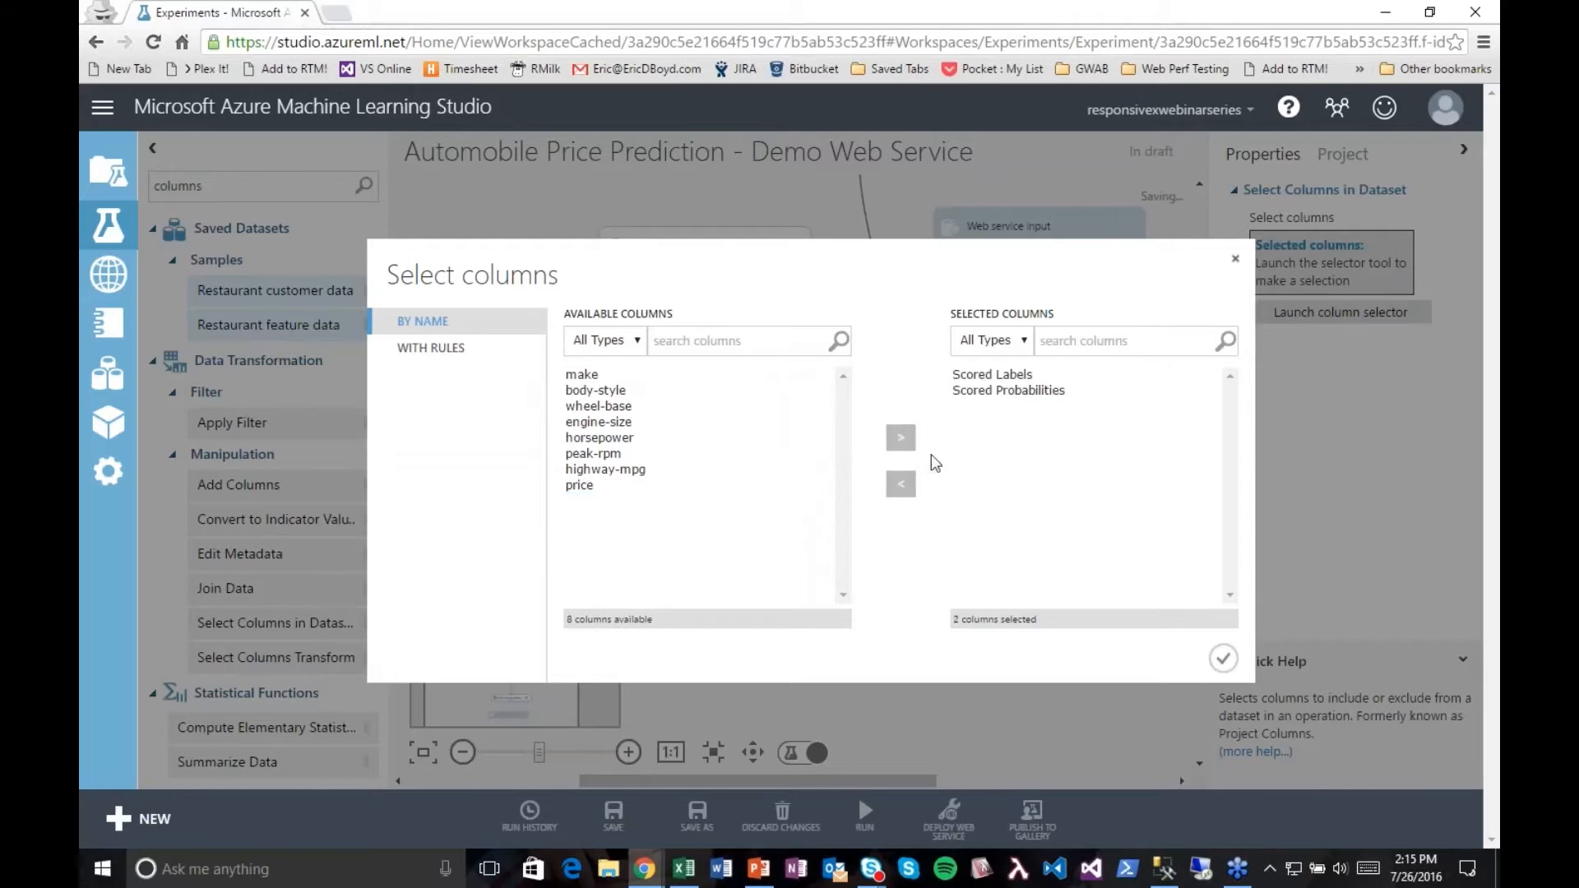
pyautogui.click(1223, 658)
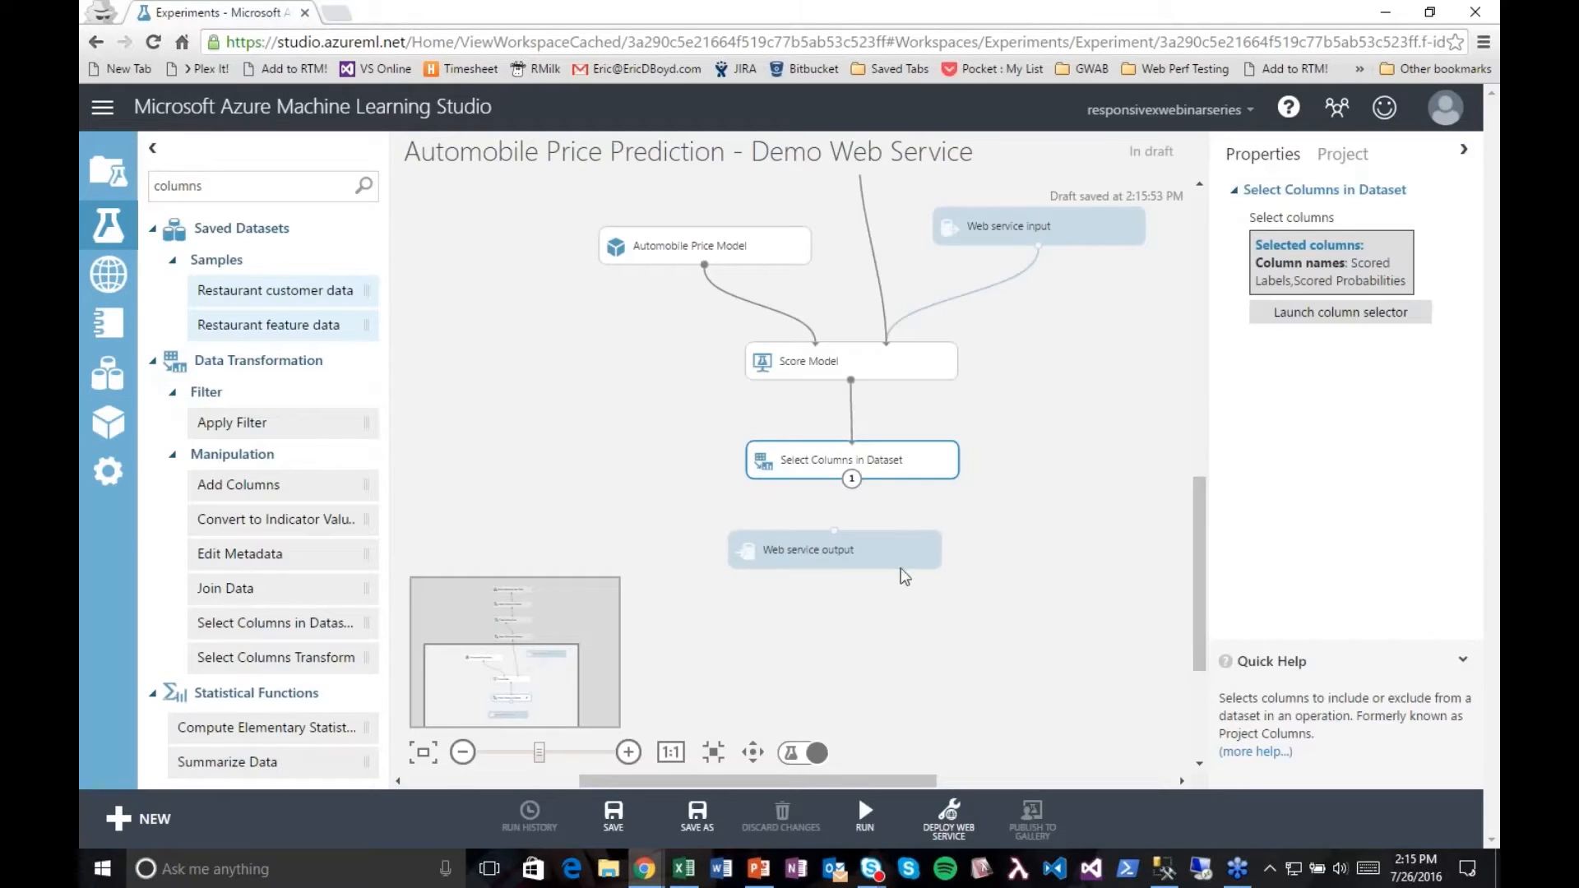
# Step: Align the Web service output under the new Select Columns in Dataset module, connect the two, and run the experiment
pyautogui.moveTo(904, 575); pyautogui.dragTo(935, 568)
pyautogui.moveTo(851, 479)
pyautogui.mouseDown()
pyautogui.moveTo(869, 551)
pyautogui.moveTo(890, 556)
pyautogui.mouseUp()
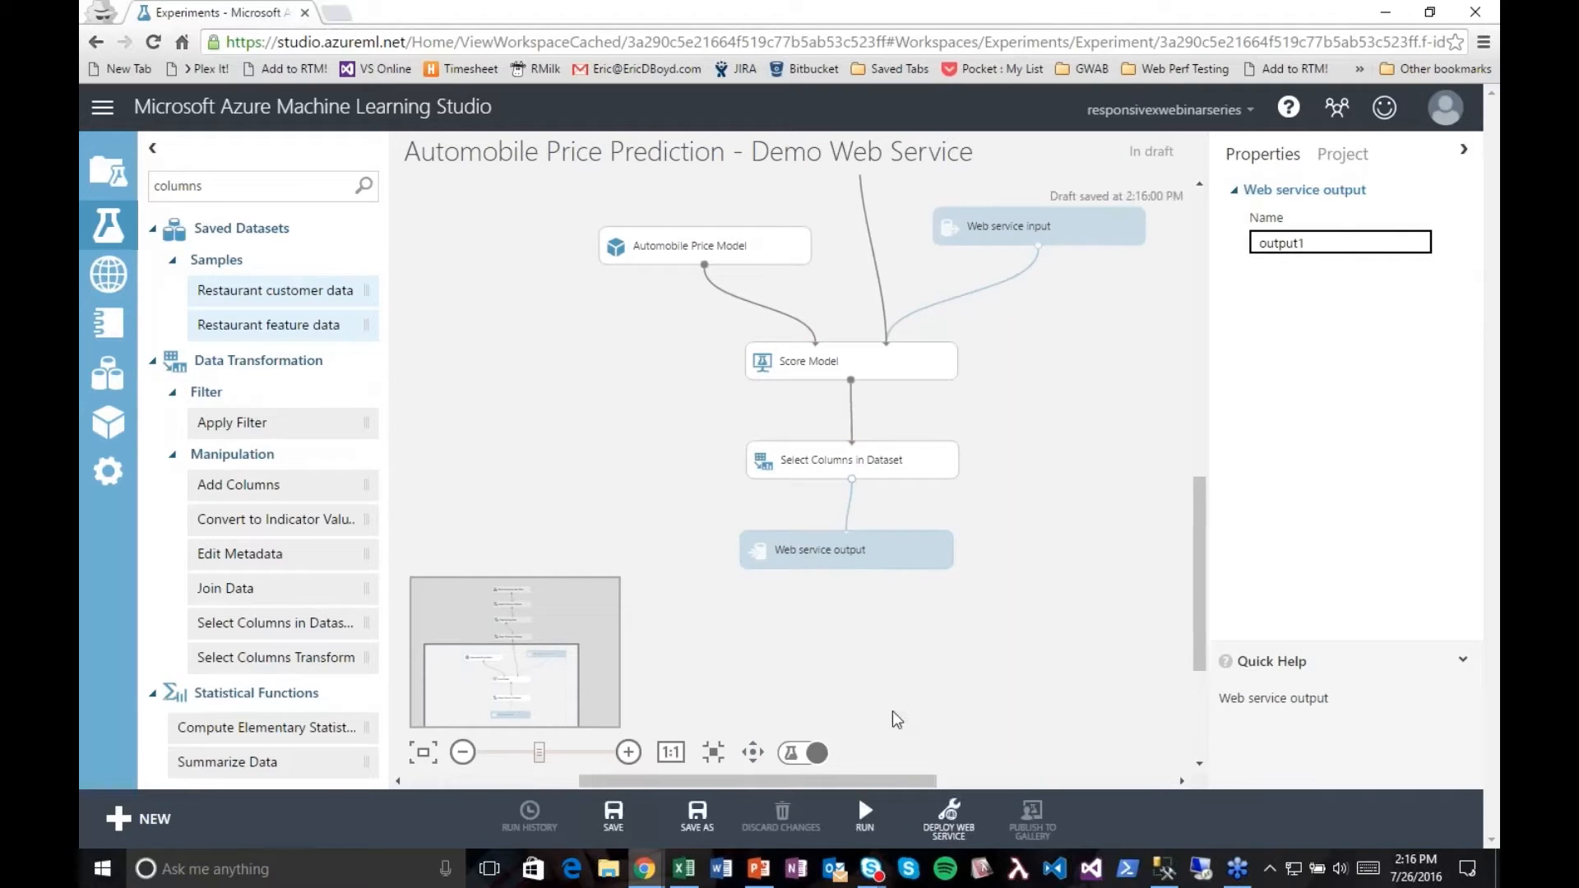
pyautogui.scroll(5, 1196, 568)
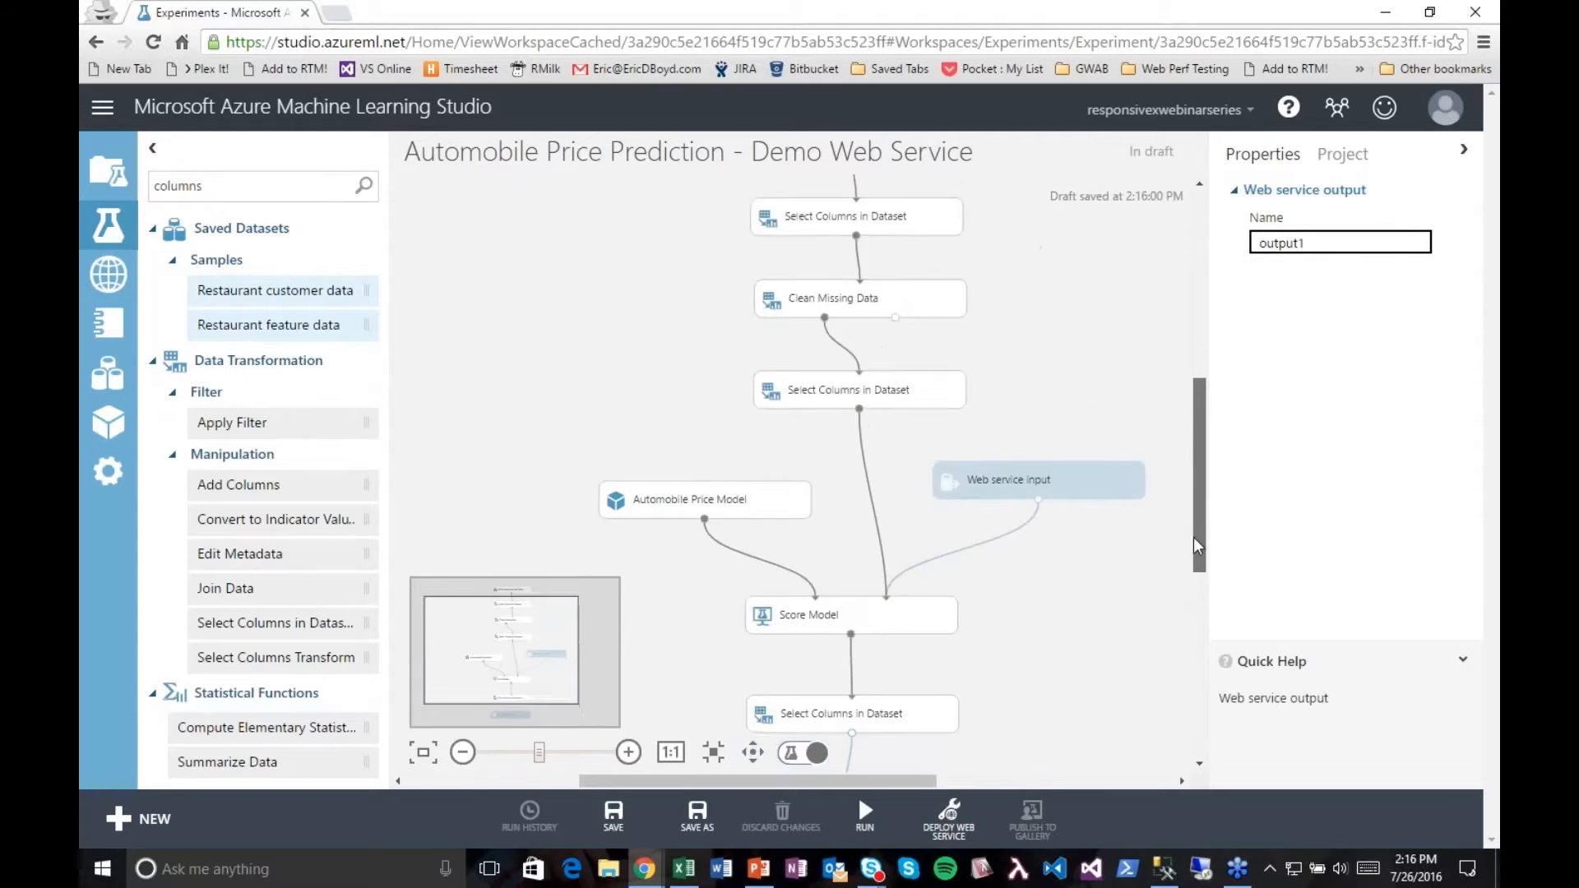
pyautogui.moveTo(1191, 477); pyautogui.dragTo(1191, 602)
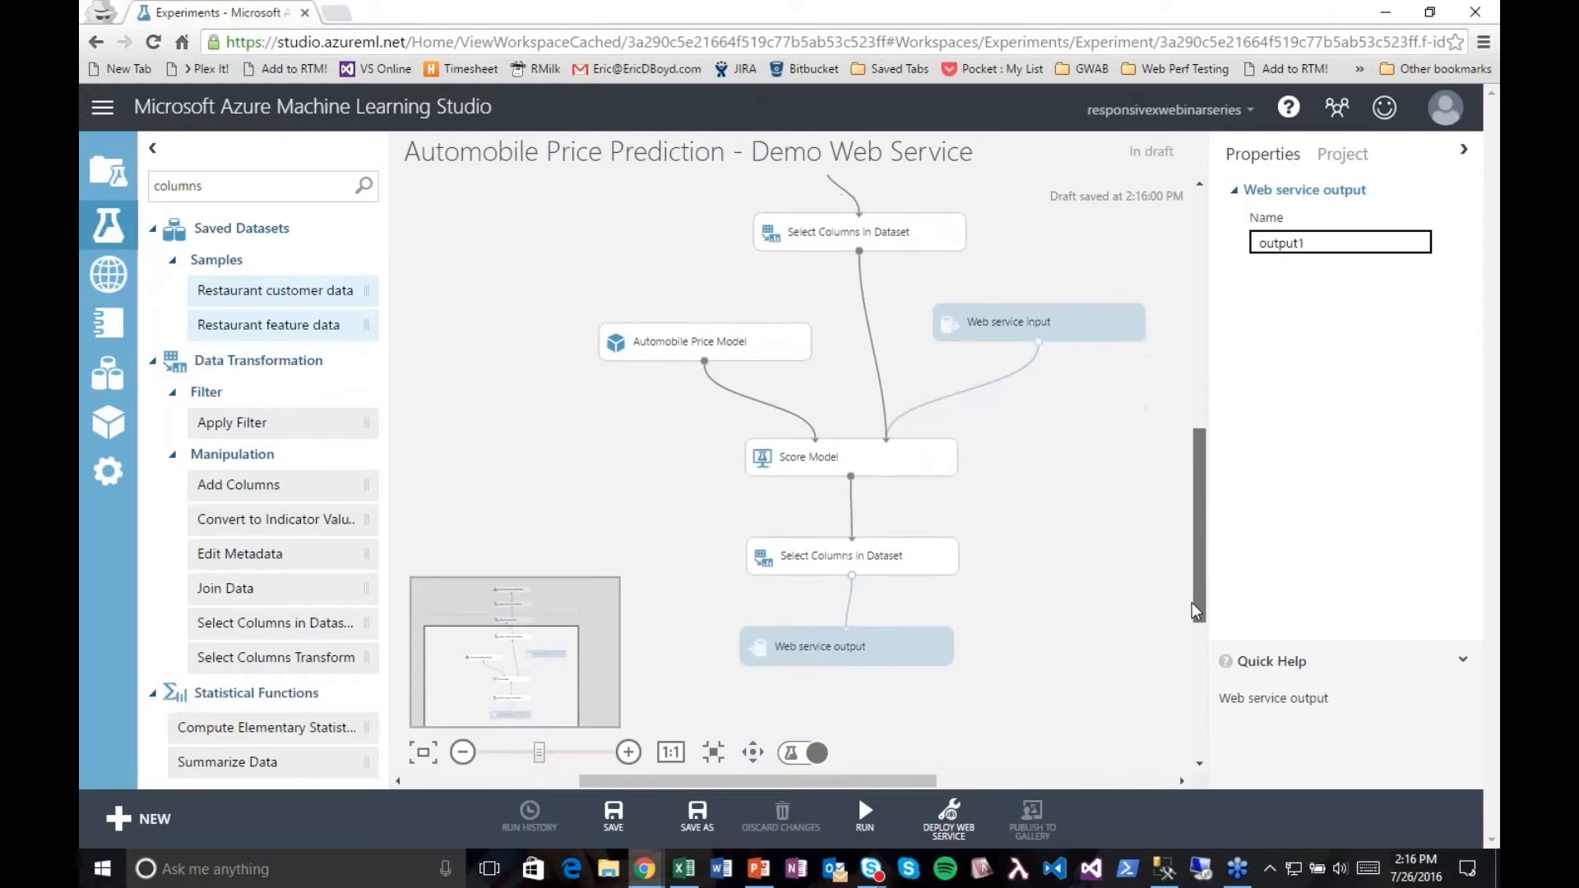
pyautogui.moveTo(1191, 602); pyautogui.dragTo(1190, 602)
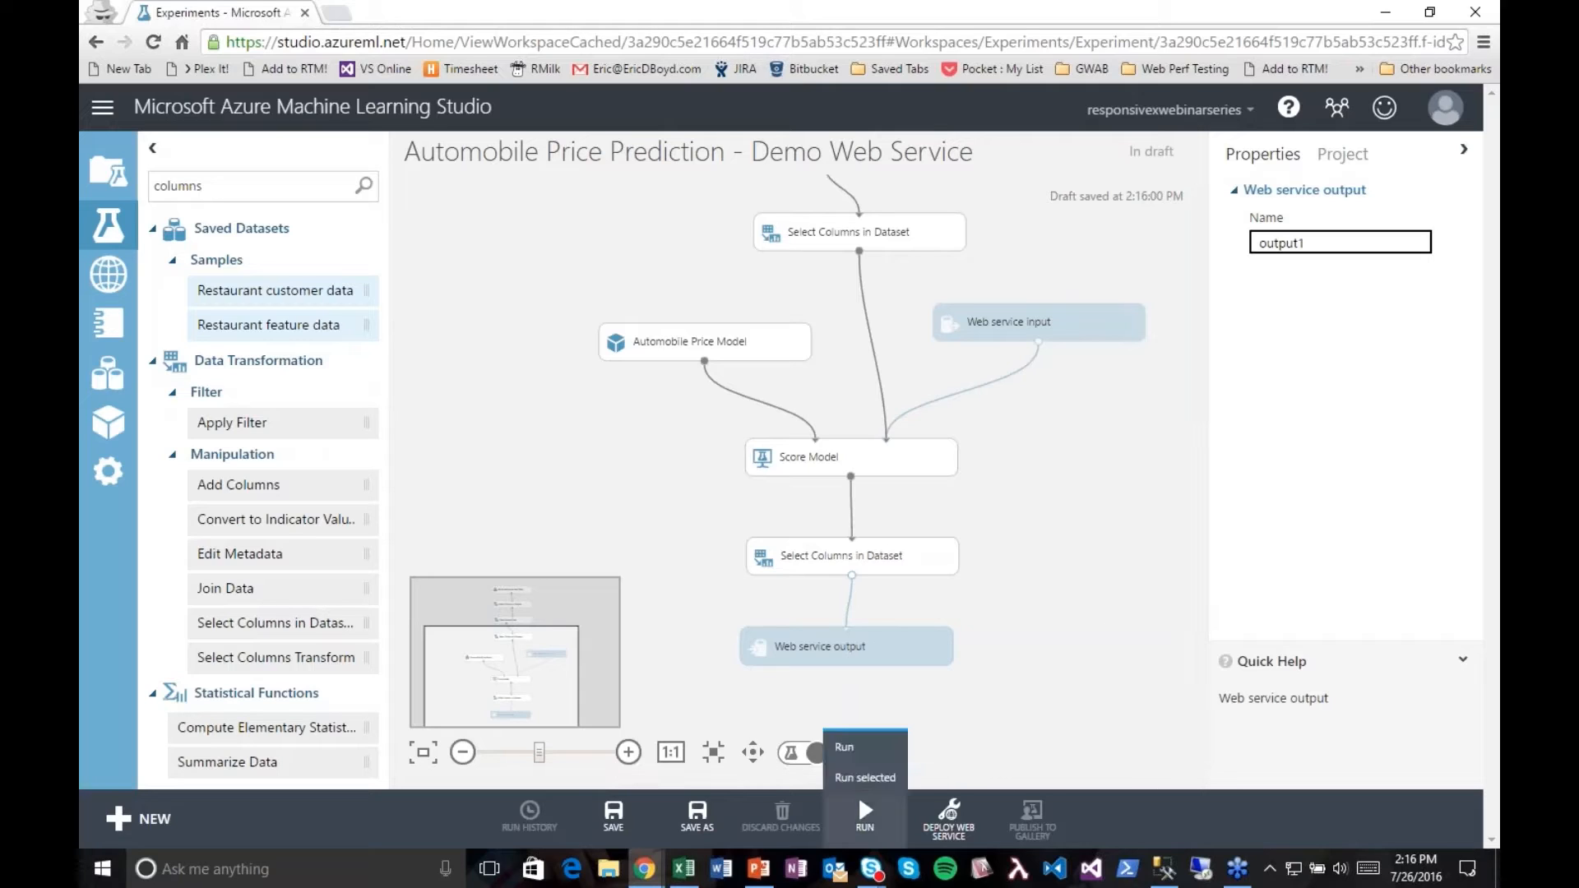
pyautogui.click(859, 737)
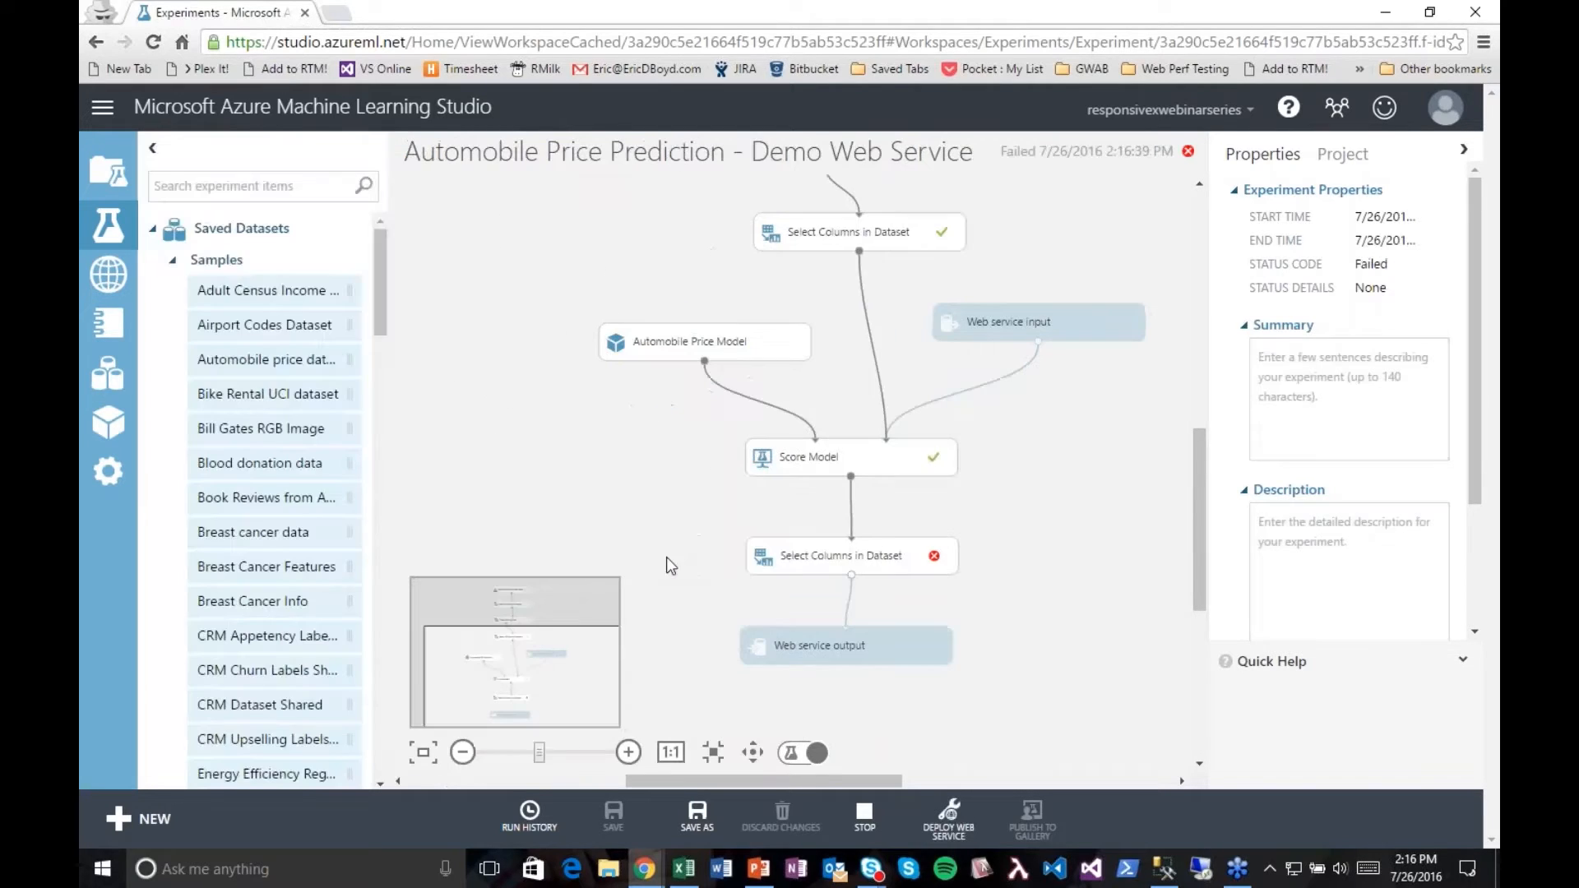
# Step: Examine the status details of the Select Columns in Dataset module below Score Model
pyautogui.click(928, 562)
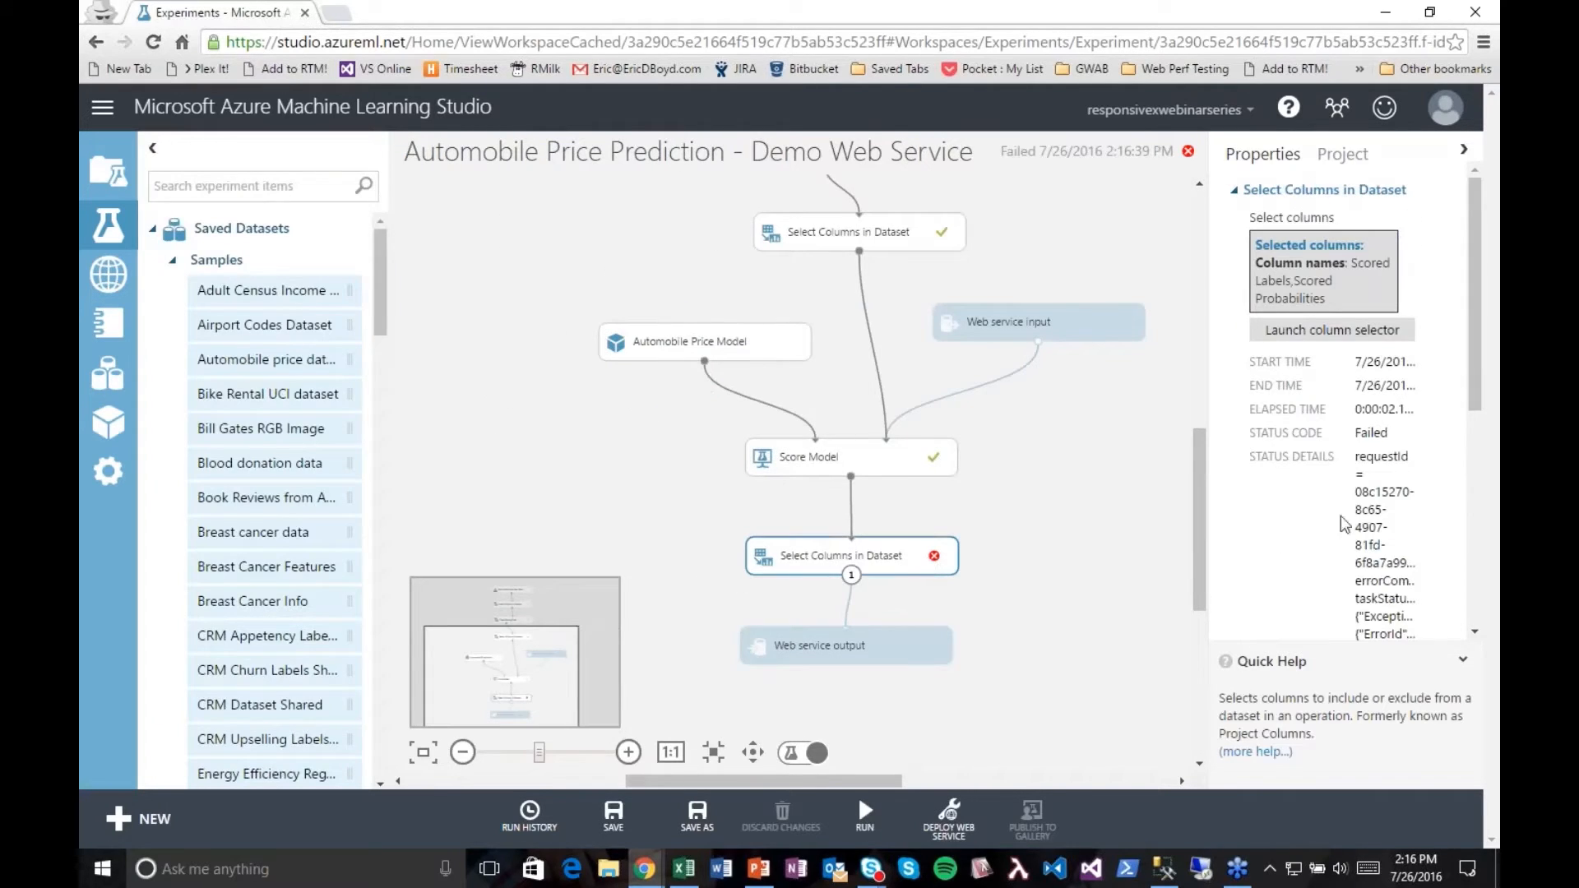
pyautogui.moveTo(1472, 363); pyautogui.dragTo(1457, 470)
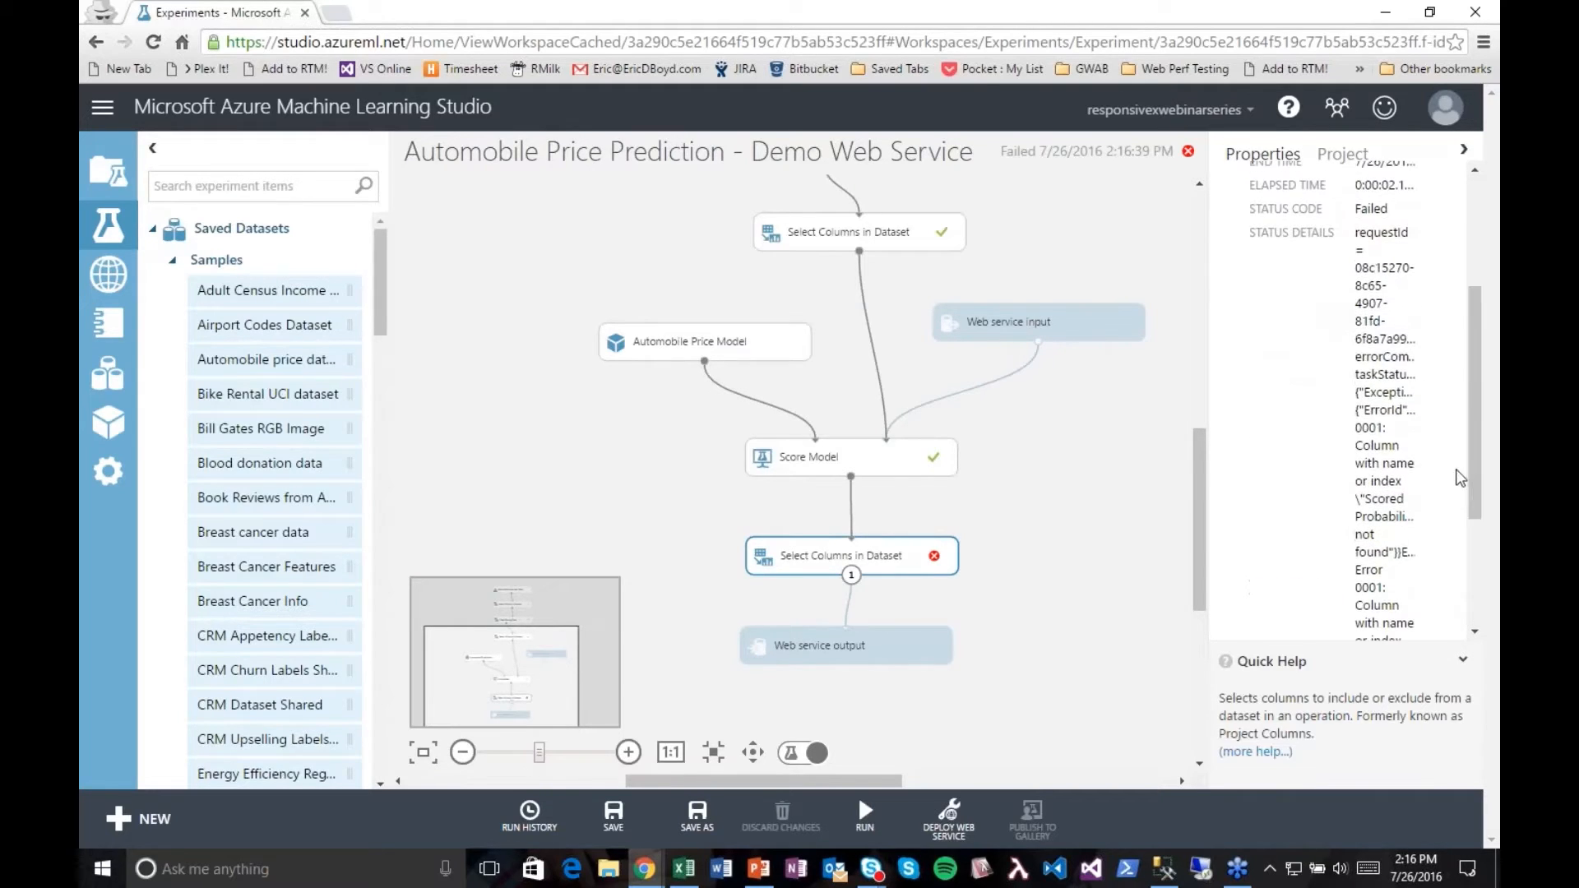
pyautogui.rightClick(876, 563)
pyautogui.press('Escape')
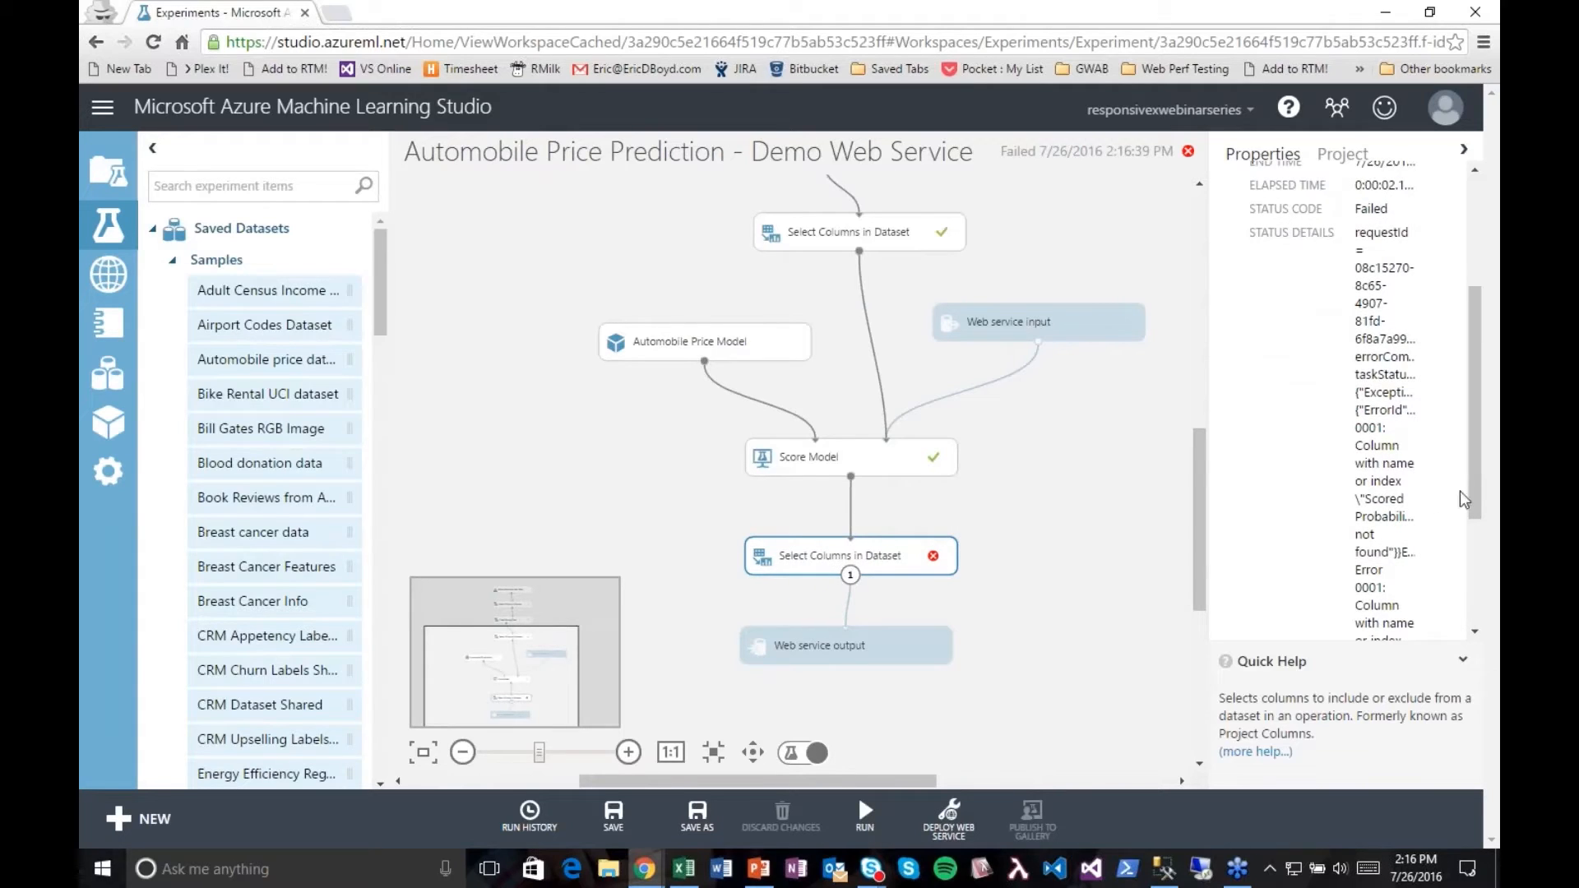
pyautogui.click(1475, 199)
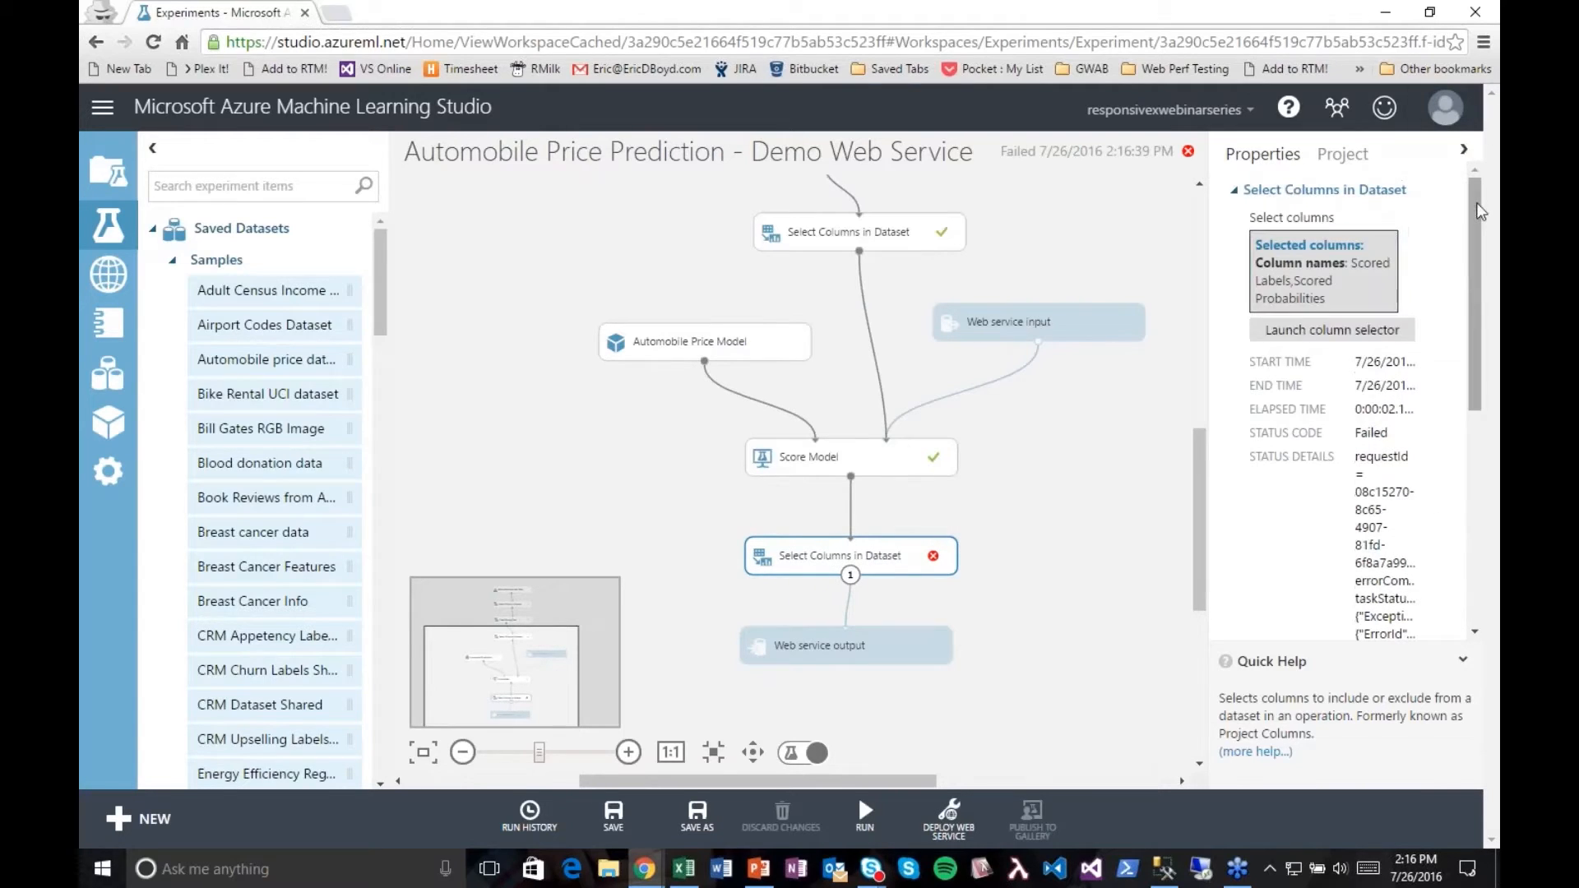
# Step: Remove Scored Probabilities from the column selection of the Select Columns in Dataset module below Score Model
pyautogui.click(1332, 330)
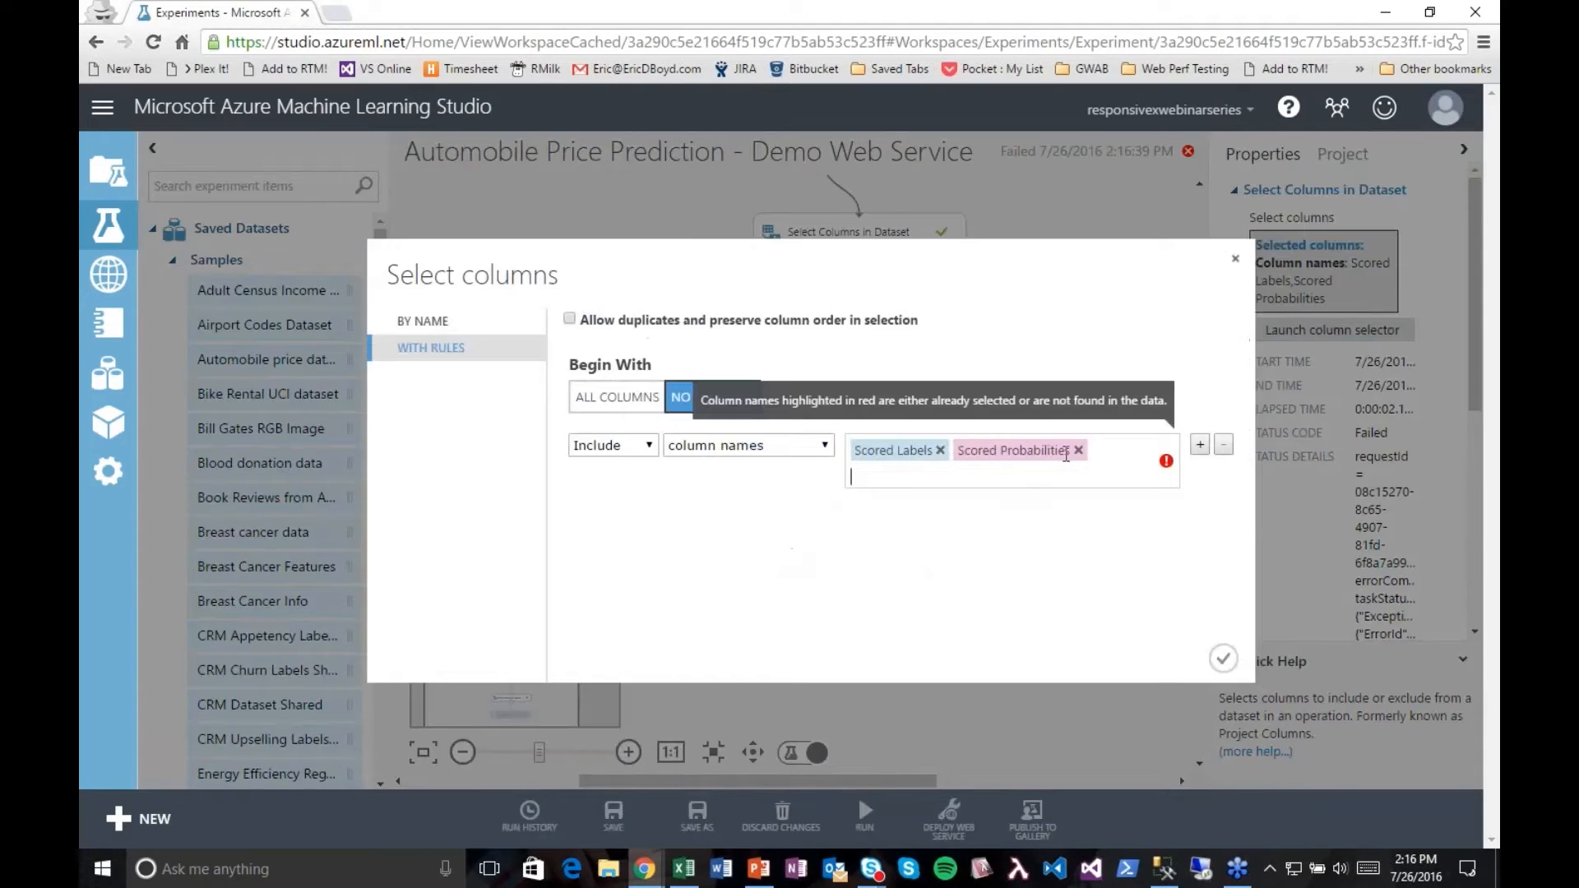
pyautogui.click(1078, 450)
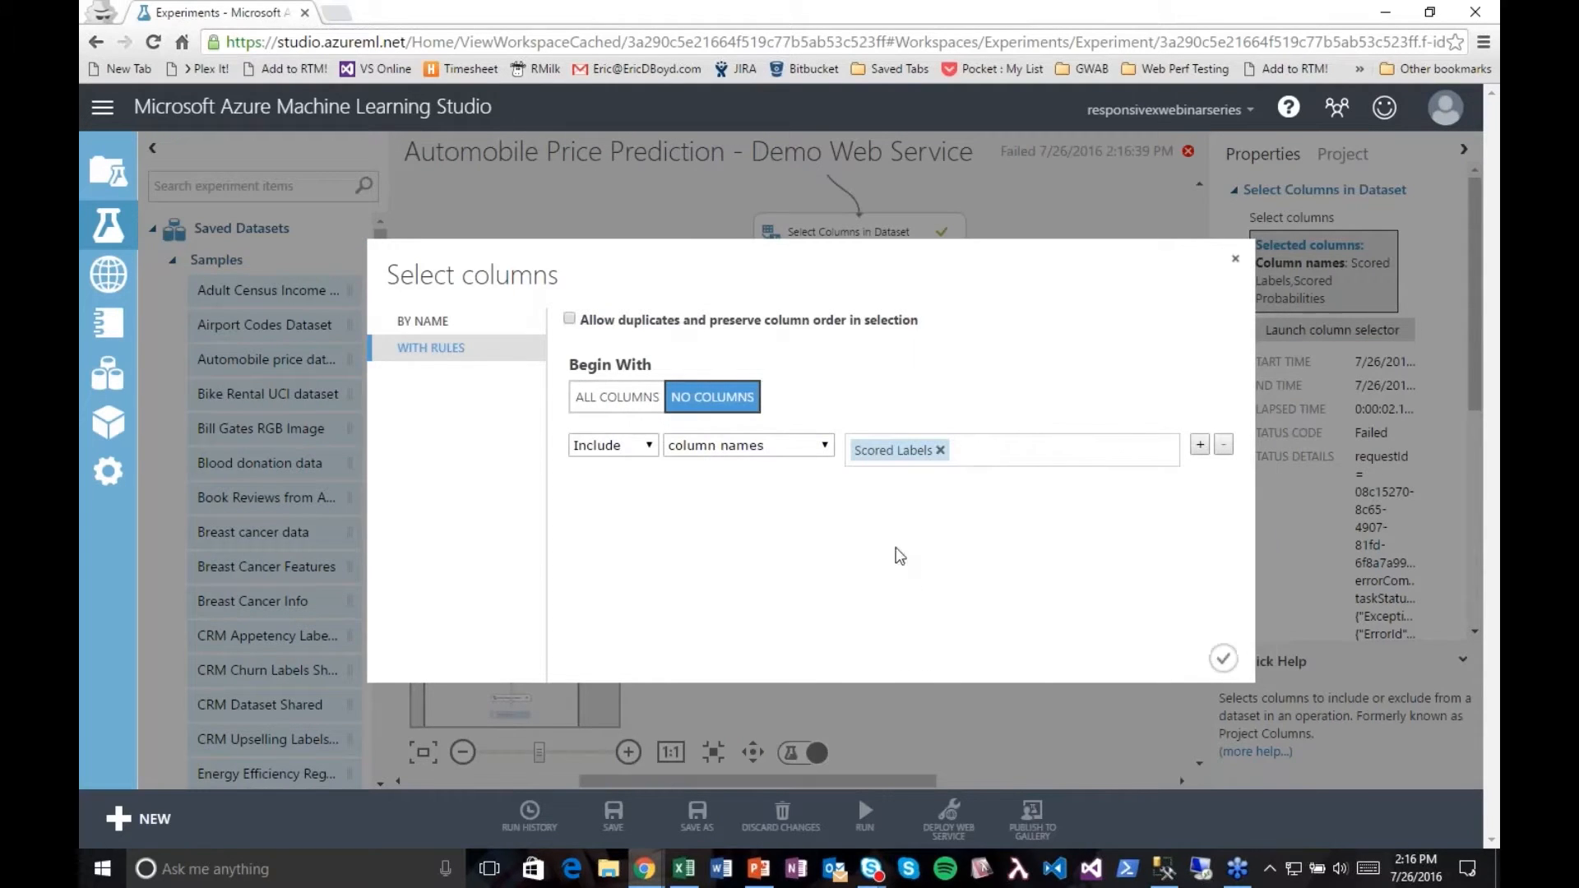
pyautogui.click(1223, 658)
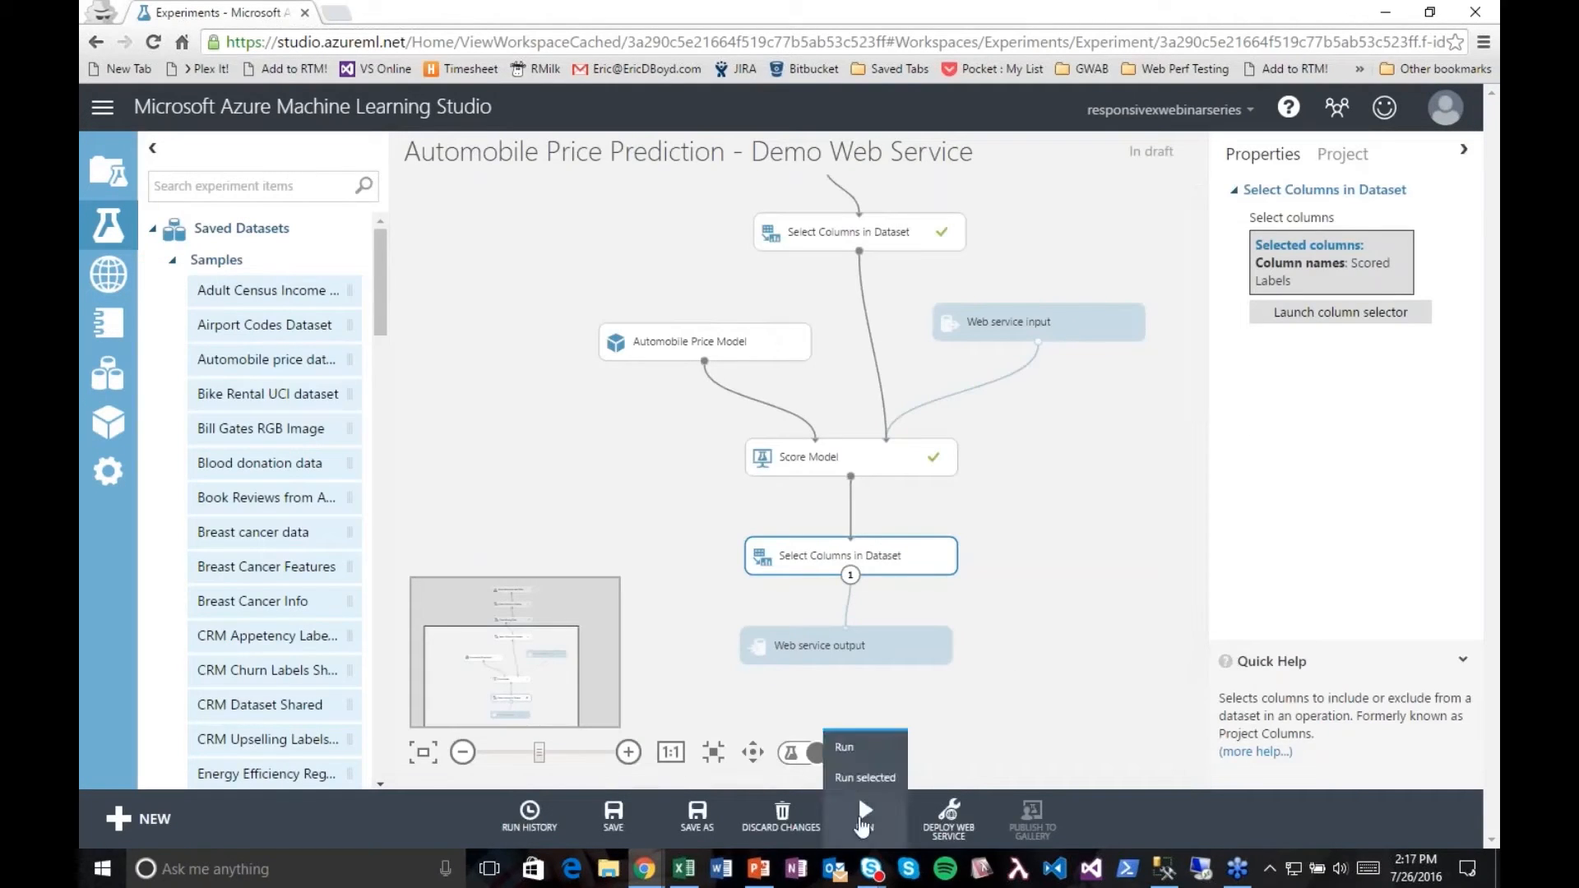
# Step: Run the experiment and deploy it as a web service
pyautogui.click(862, 825)
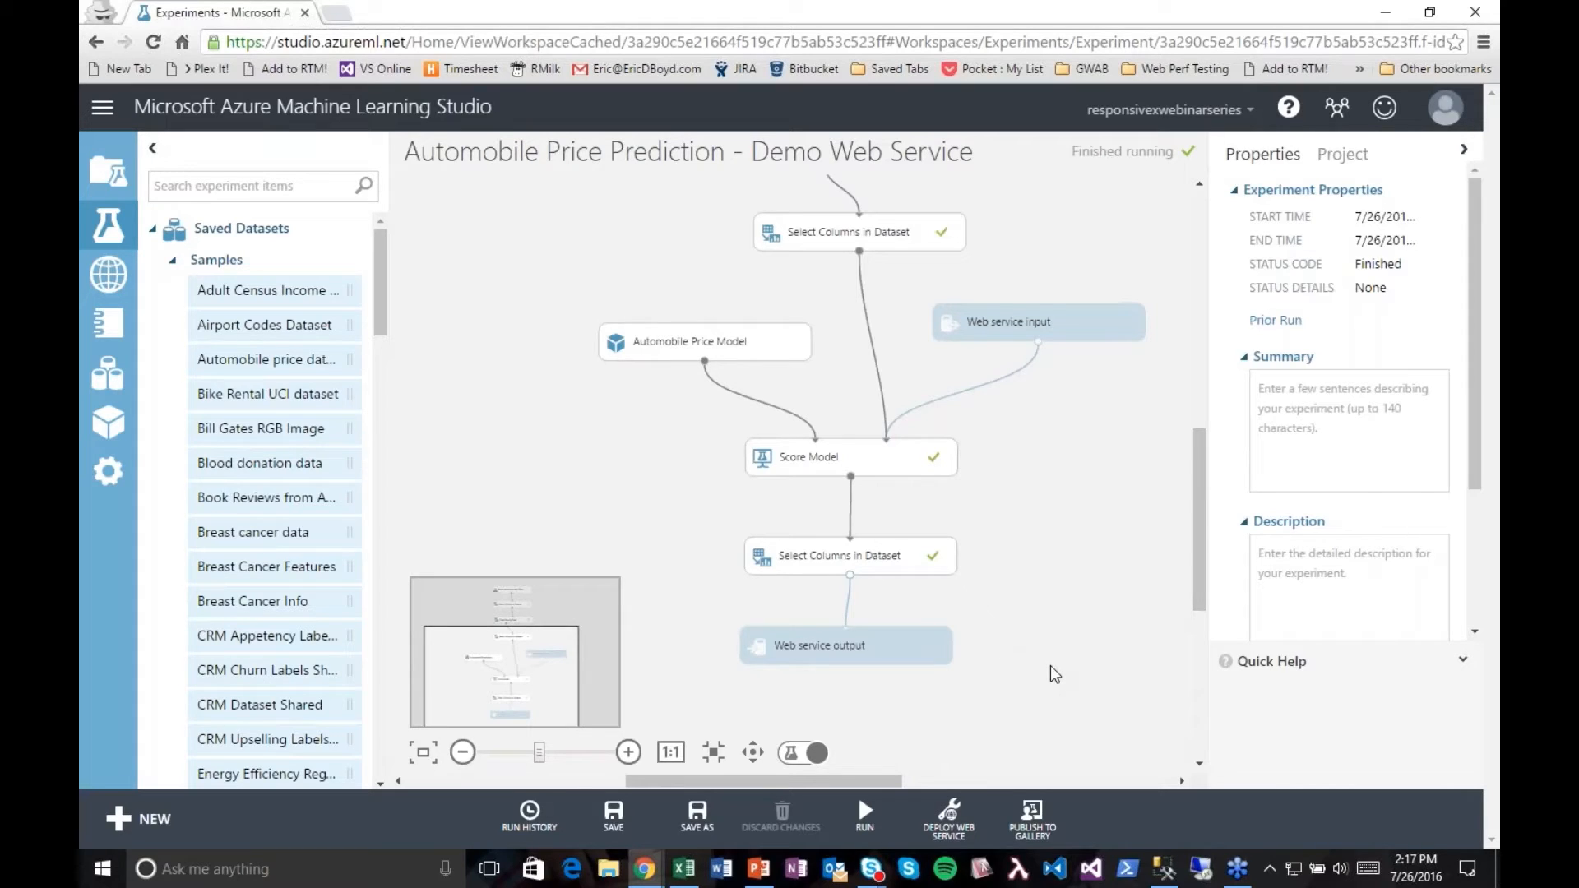
pyautogui.click(954, 822)
pyautogui.click(949, 747)
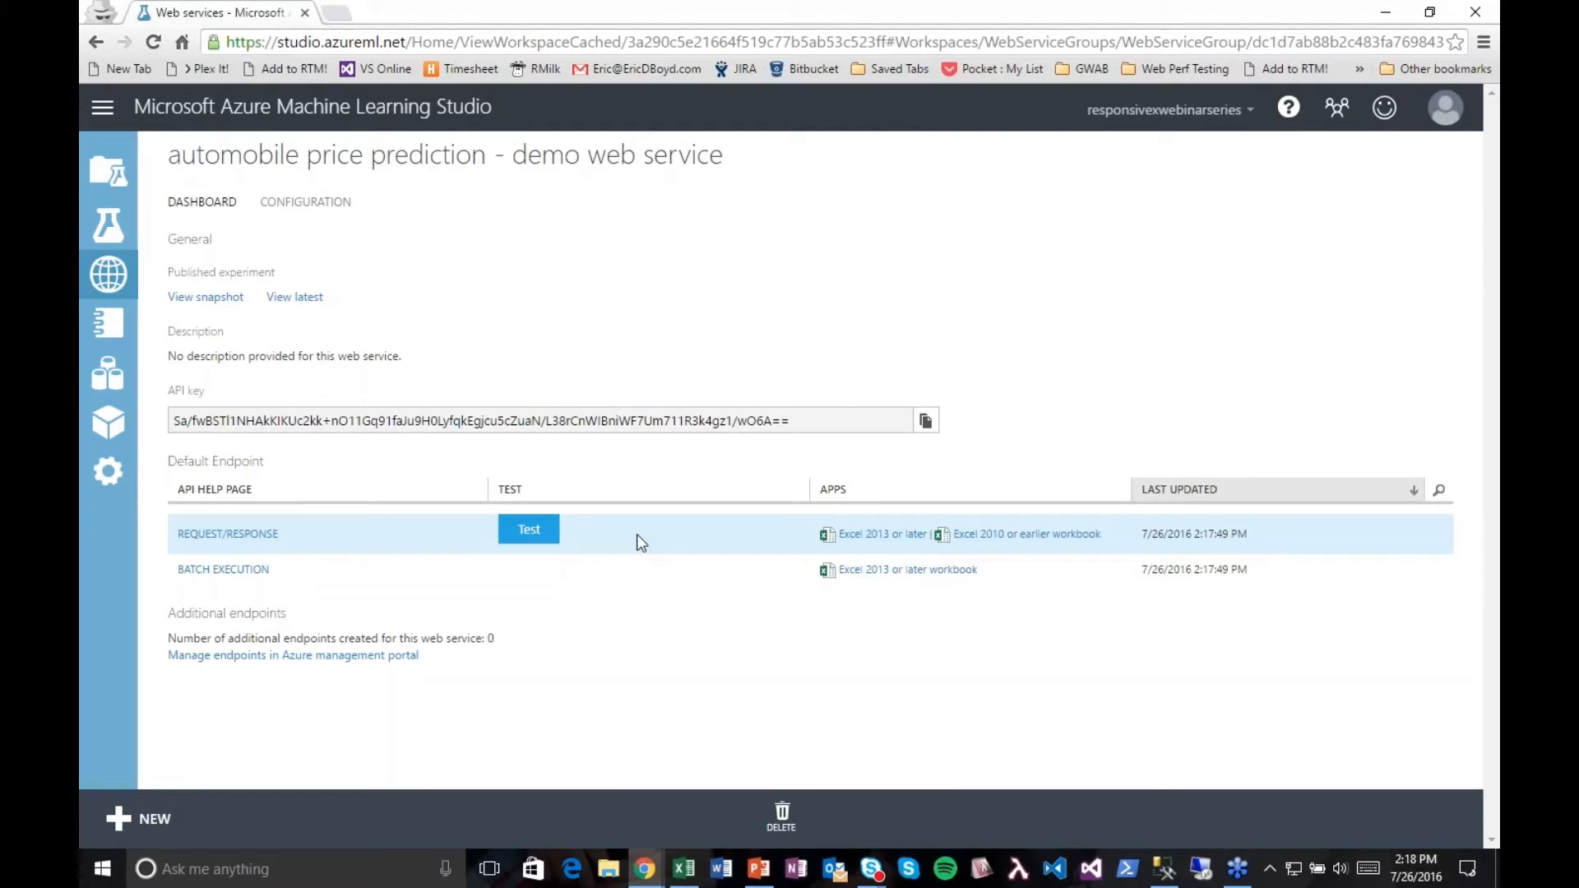
# Step: Open the request/response test form and enter make acura, body-style sedan, wheel-base 200, engine-size 500 and horsepower 800
pyautogui.click(549, 546)
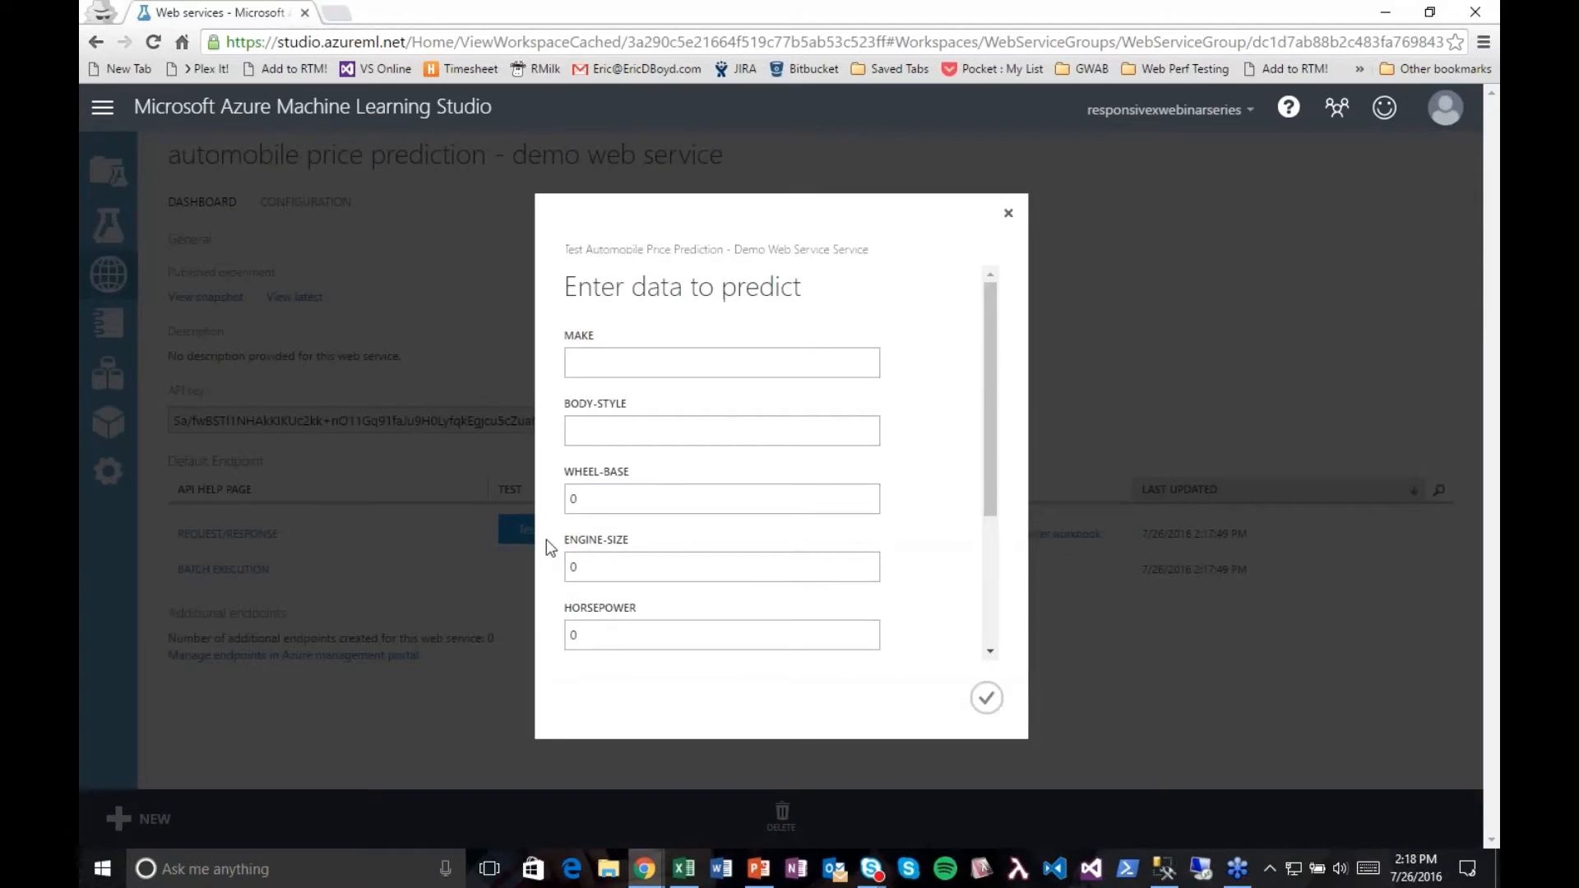
pyautogui.moveTo(997, 455); pyautogui.dragTo(965, 381)
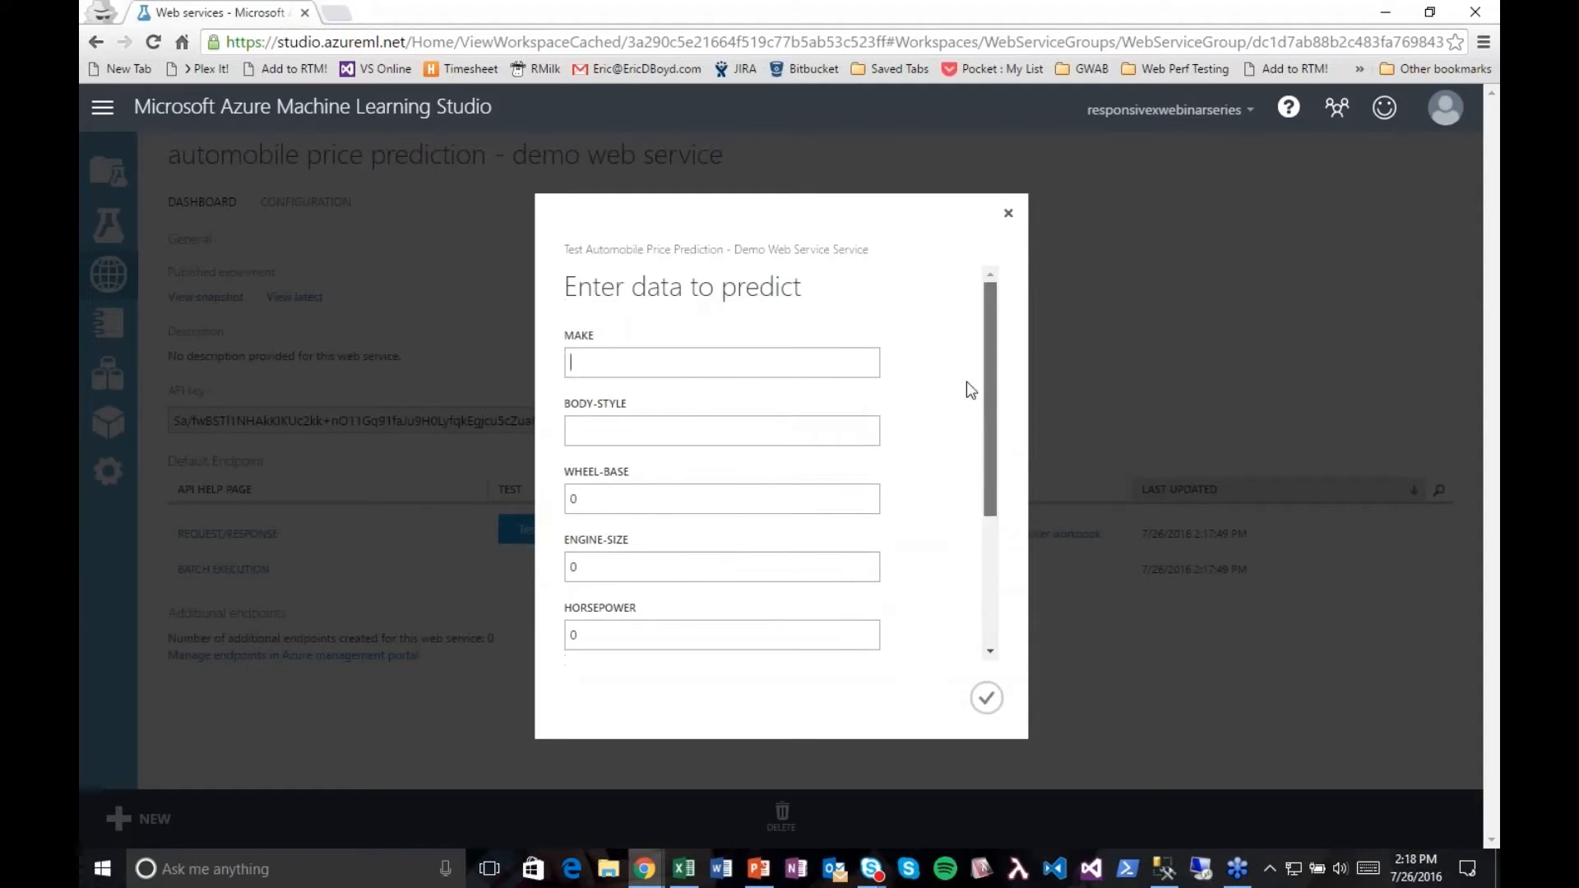
pyautogui.write('acura')
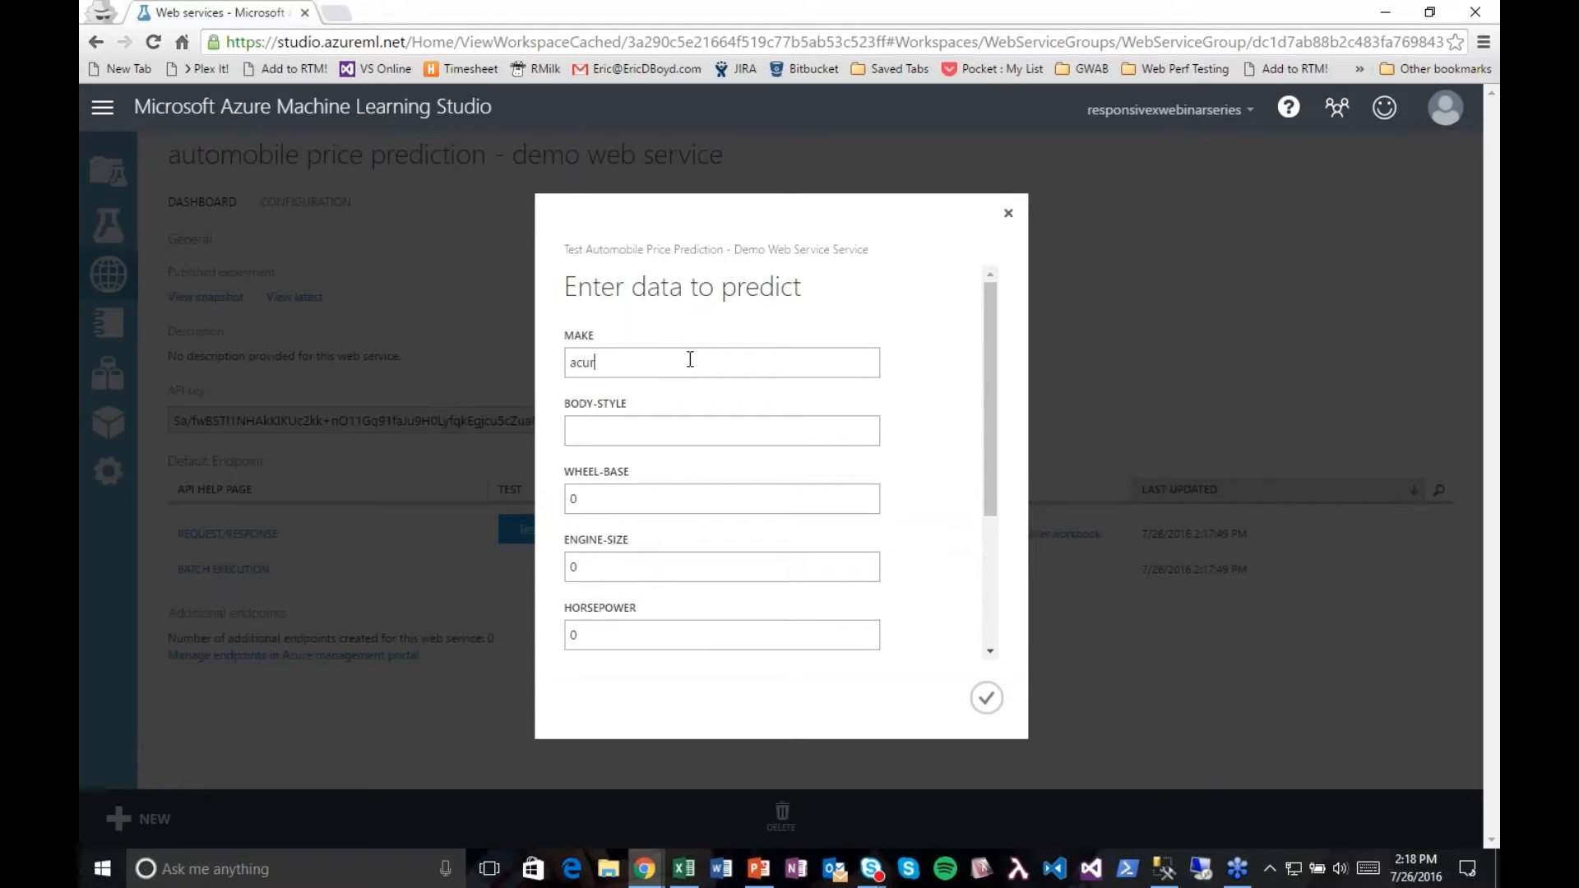
pyautogui.press('Tab')
pyautogui.write('sedan')
pyautogui.press('Tab')
pyautogui.write('200')
pyautogui.press('Tab')
pyautogui.write('500')
pyautogui.press('Tab')
pyautogui.write('800')
pyautogui.press('Tab')
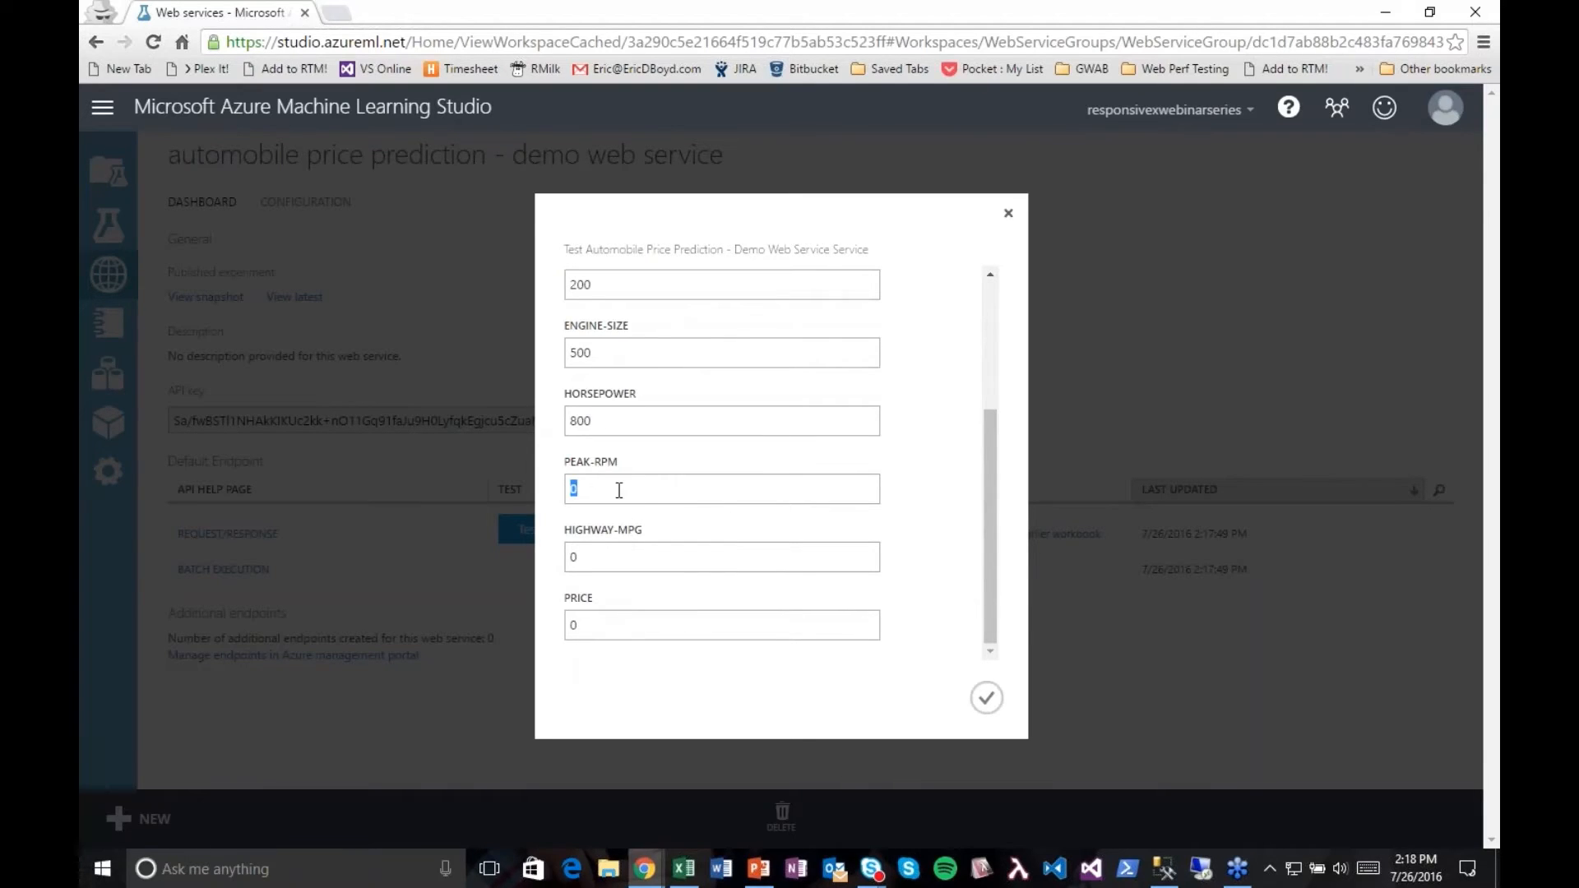
# Step: Set peak-rpm to 7500 and highway-mpg to 15 in the test data, and submit it for prediction
pyautogui.write('7500')
pyautogui.press('Tab')
pyautogui.write('15')
pyautogui.press('Tab')
pyautogui.click(986, 698)
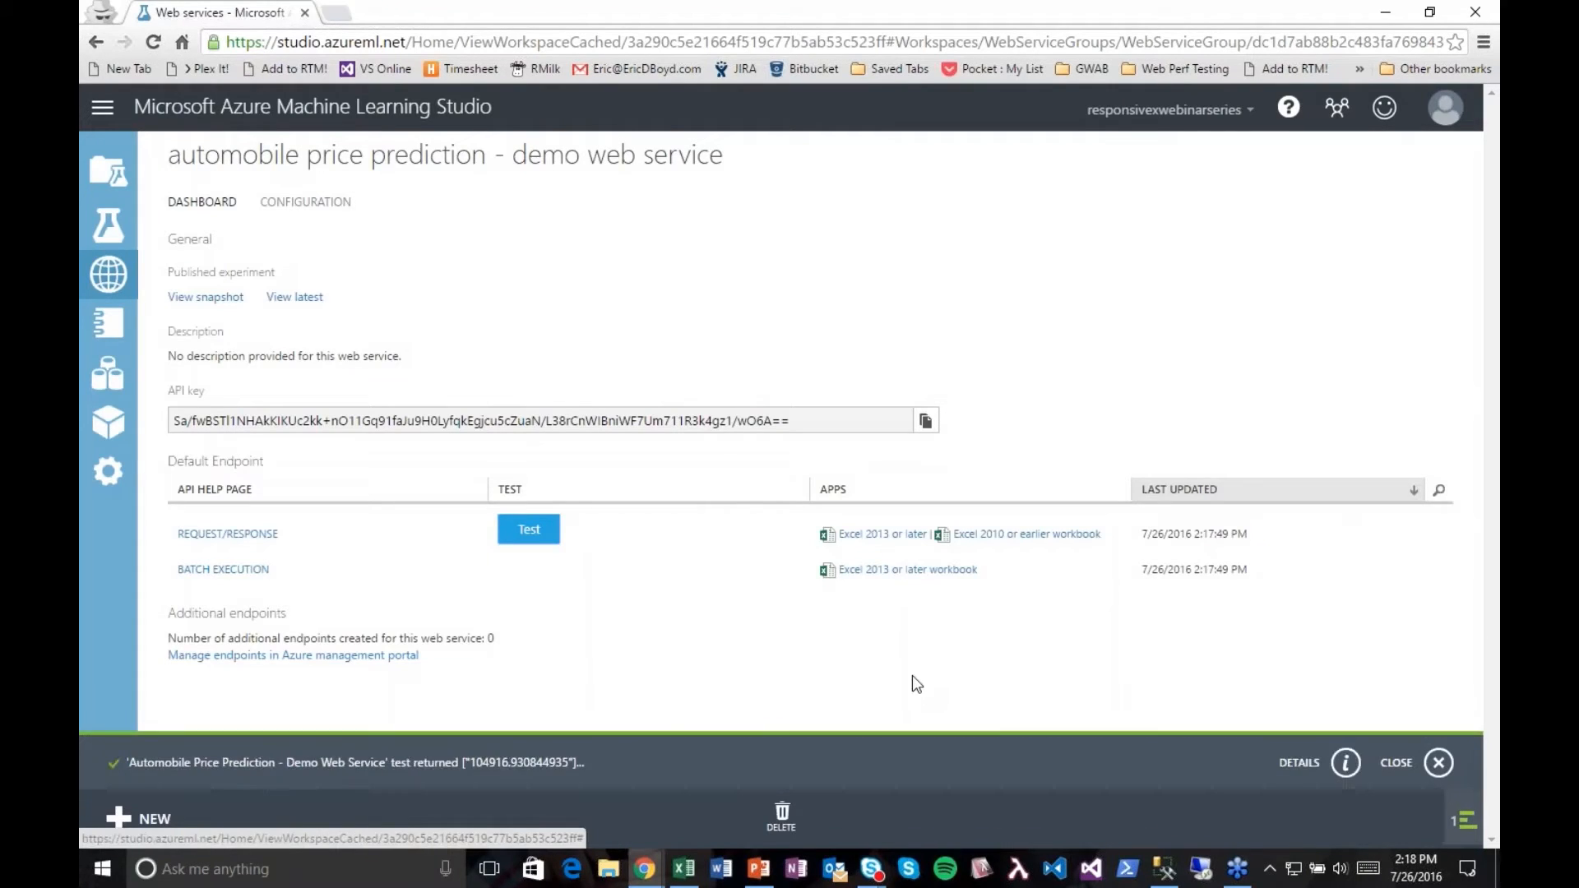
# Step: Examine the details of the returned test result, highlight the predicted value, and close the notification
pyautogui.moveTo(472, 765); pyautogui.dragTo(567, 764)
pyautogui.click(578, 762)
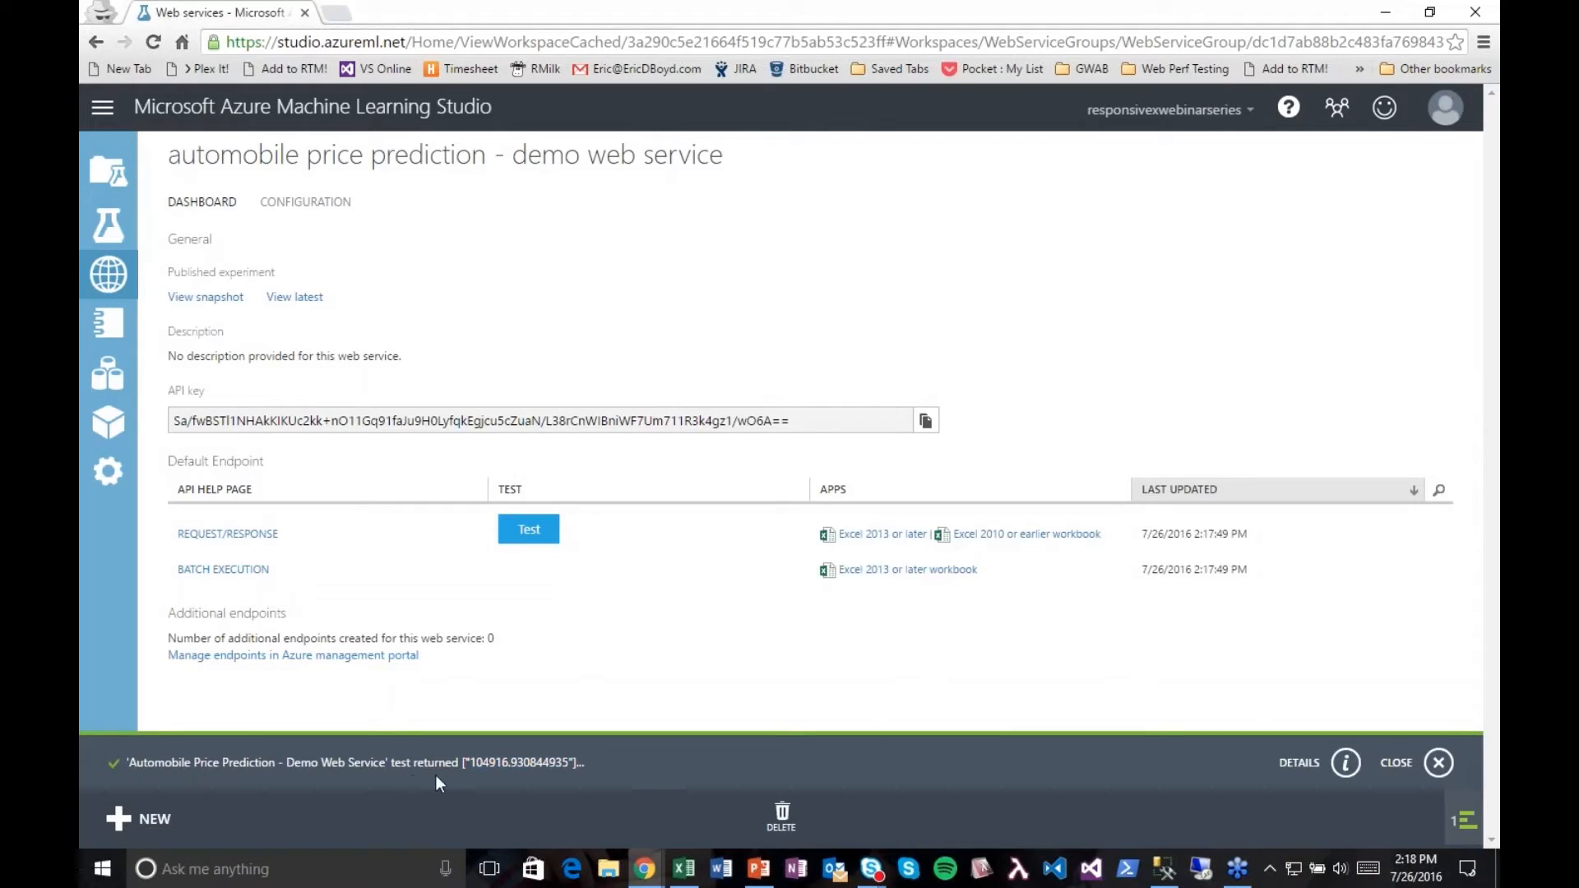
pyautogui.click(1345, 763)
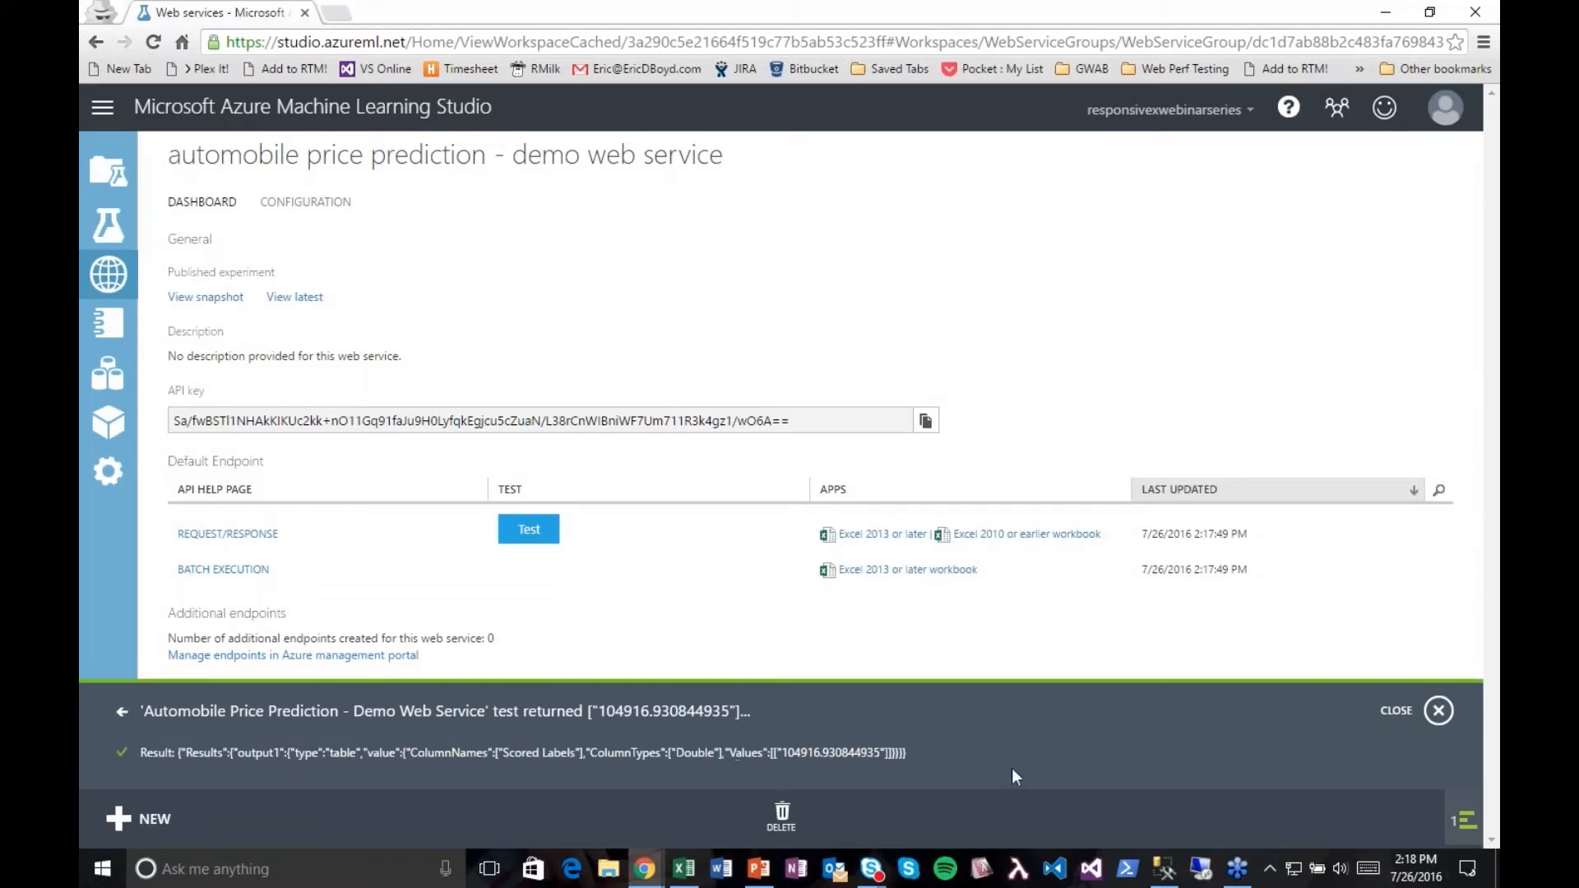
pyautogui.moveTo(600, 711); pyautogui.dragTo(737, 710)
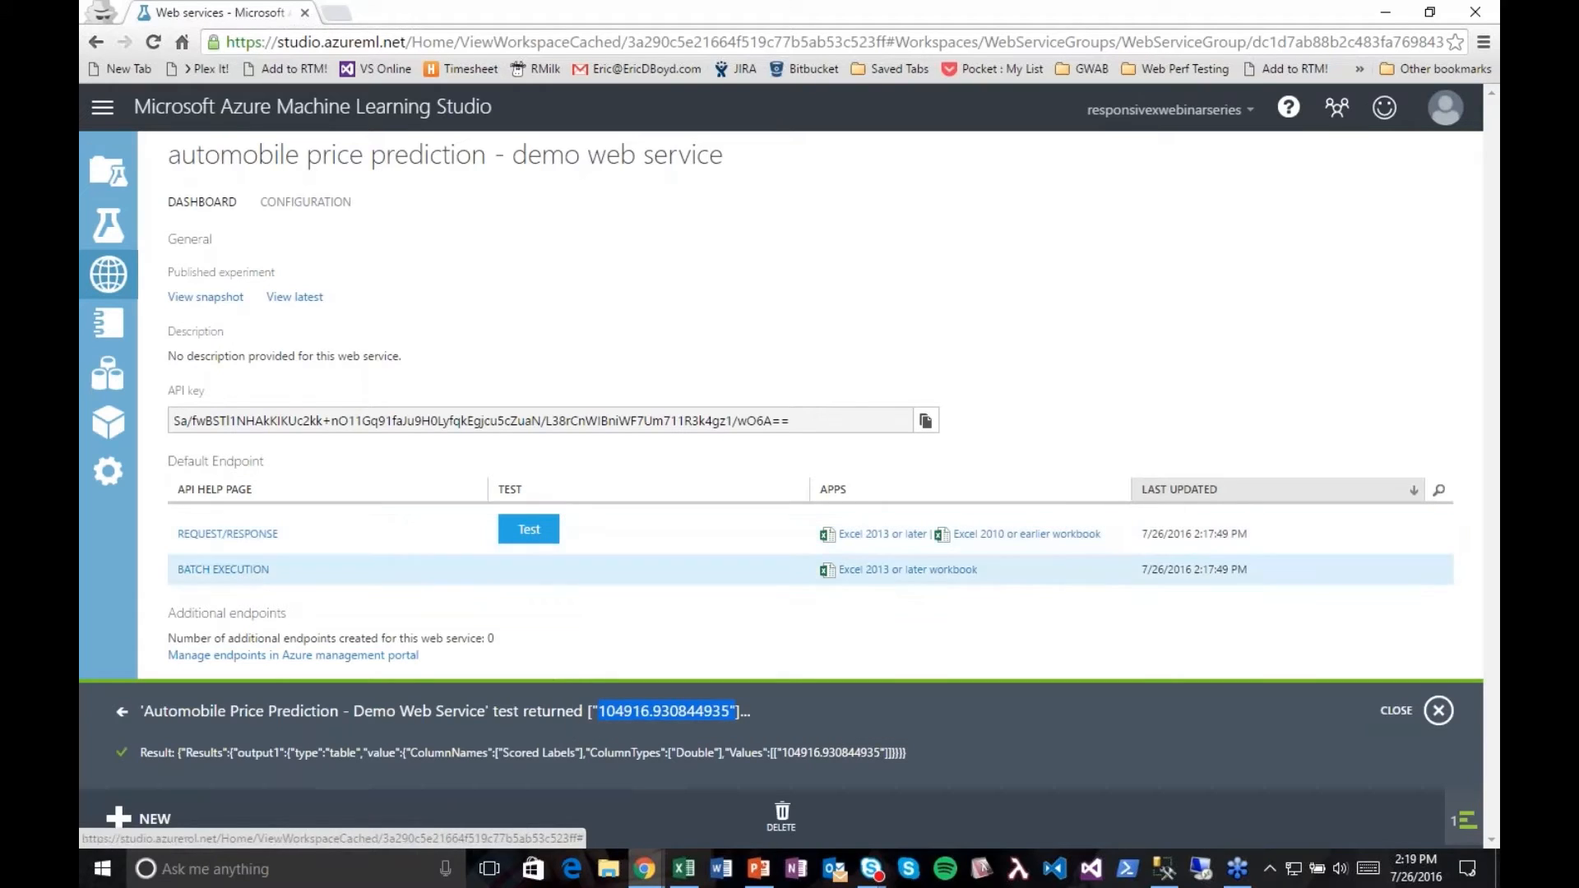
pyautogui.click(1431, 711)
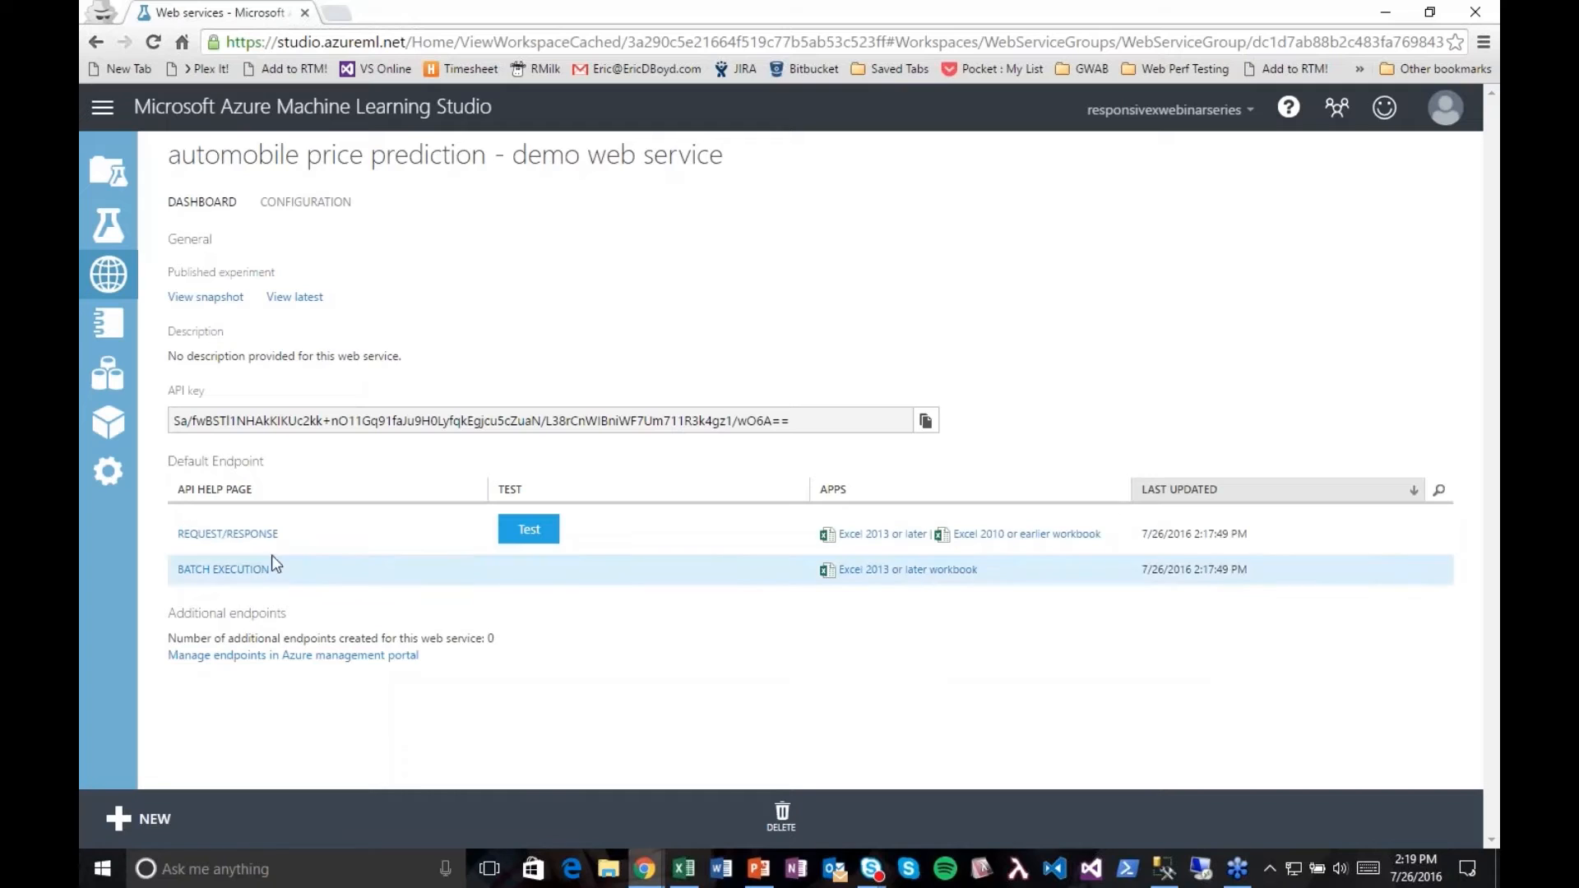
# Step: Highlight the web service's API key, and open the Request/Response API documentation in its own maximized browser window
pyautogui.click(383, 413)
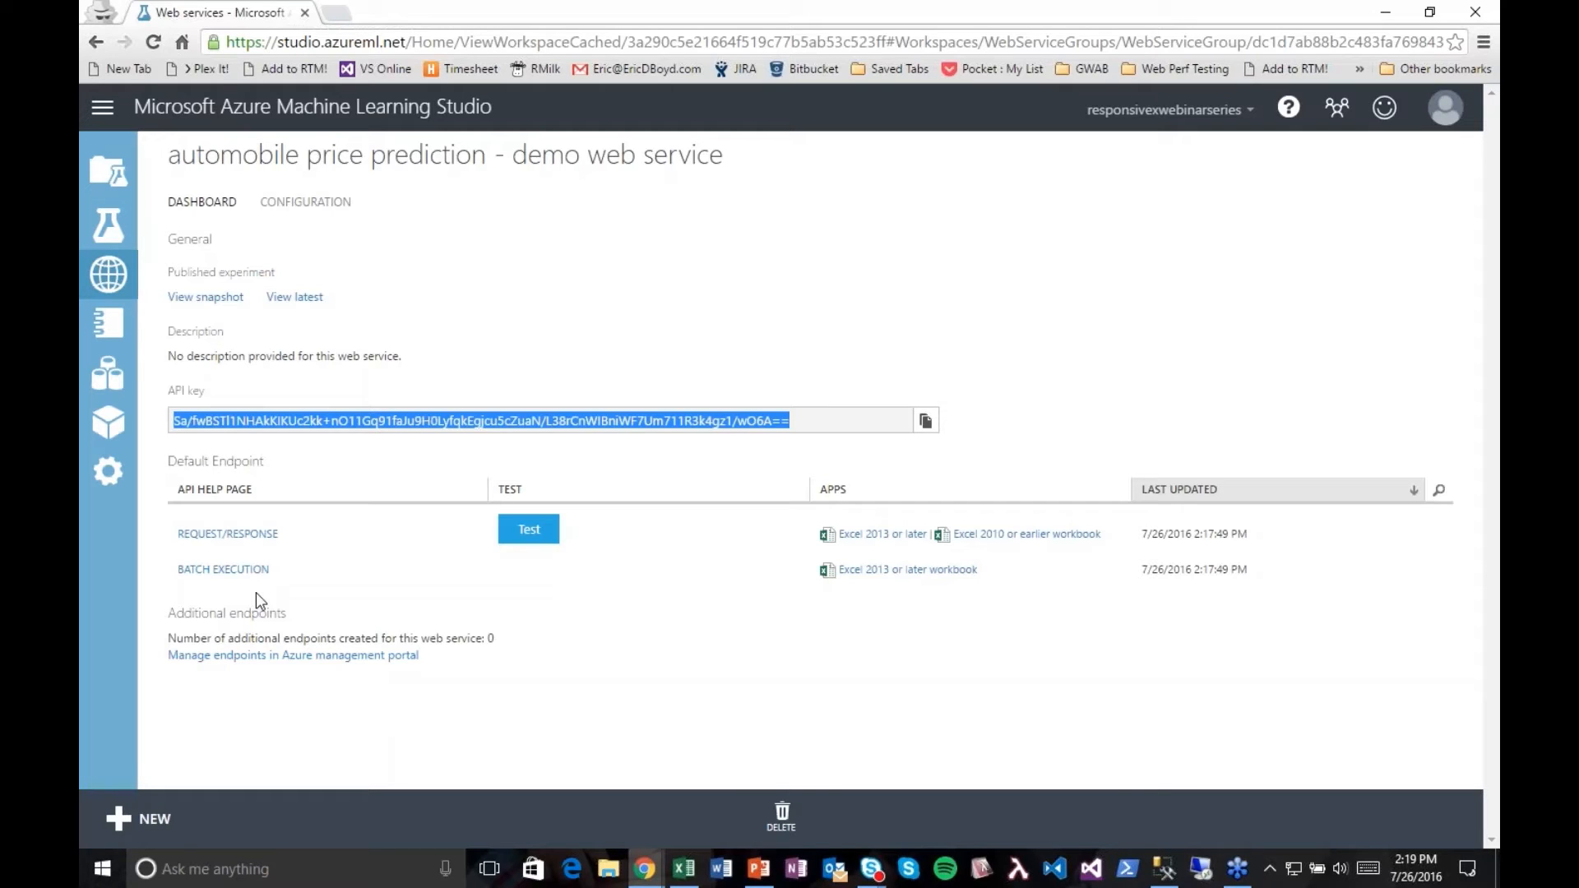
pyautogui.click(265, 536)
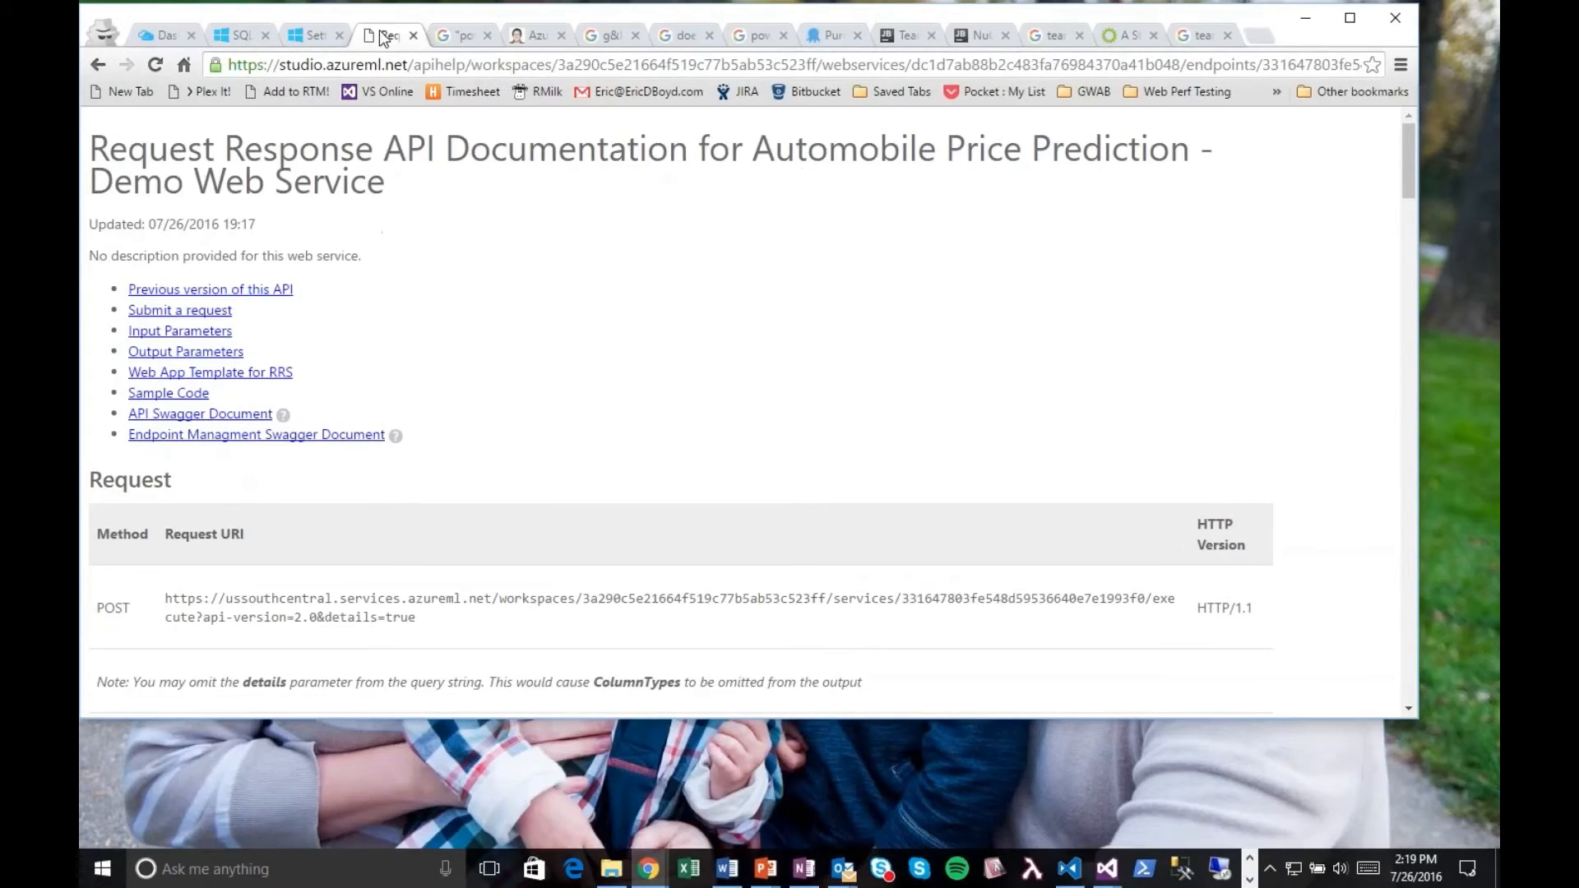
pyautogui.moveTo(383, 44); pyautogui.dragTo(301, 230)
pyautogui.click(1306, 18)
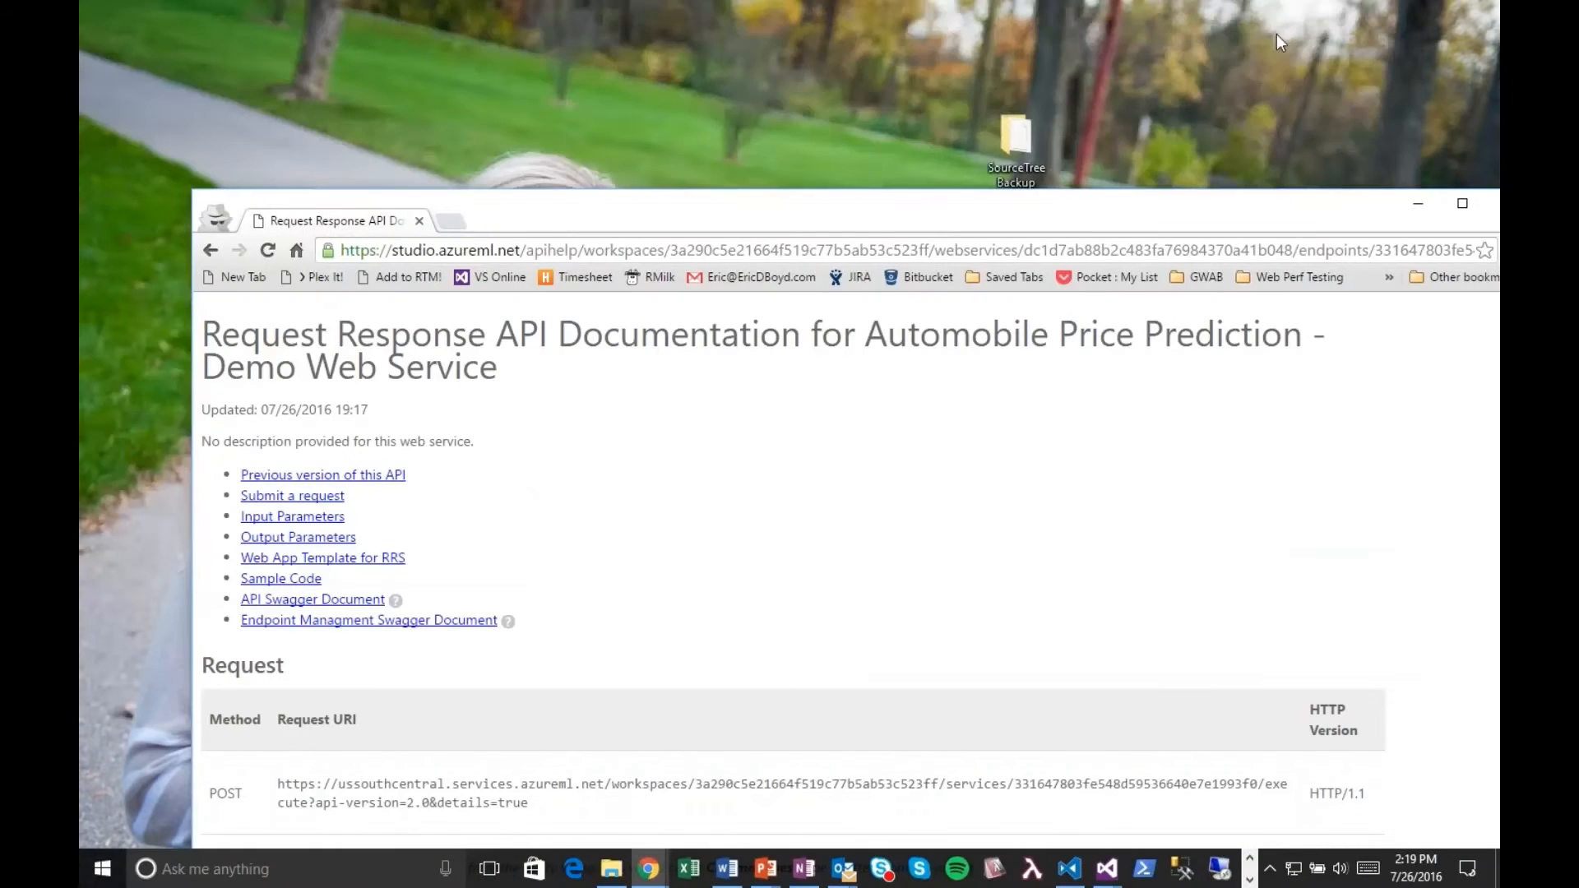
pyautogui.moveTo(885, 229); pyautogui.dragTo(812, 91)
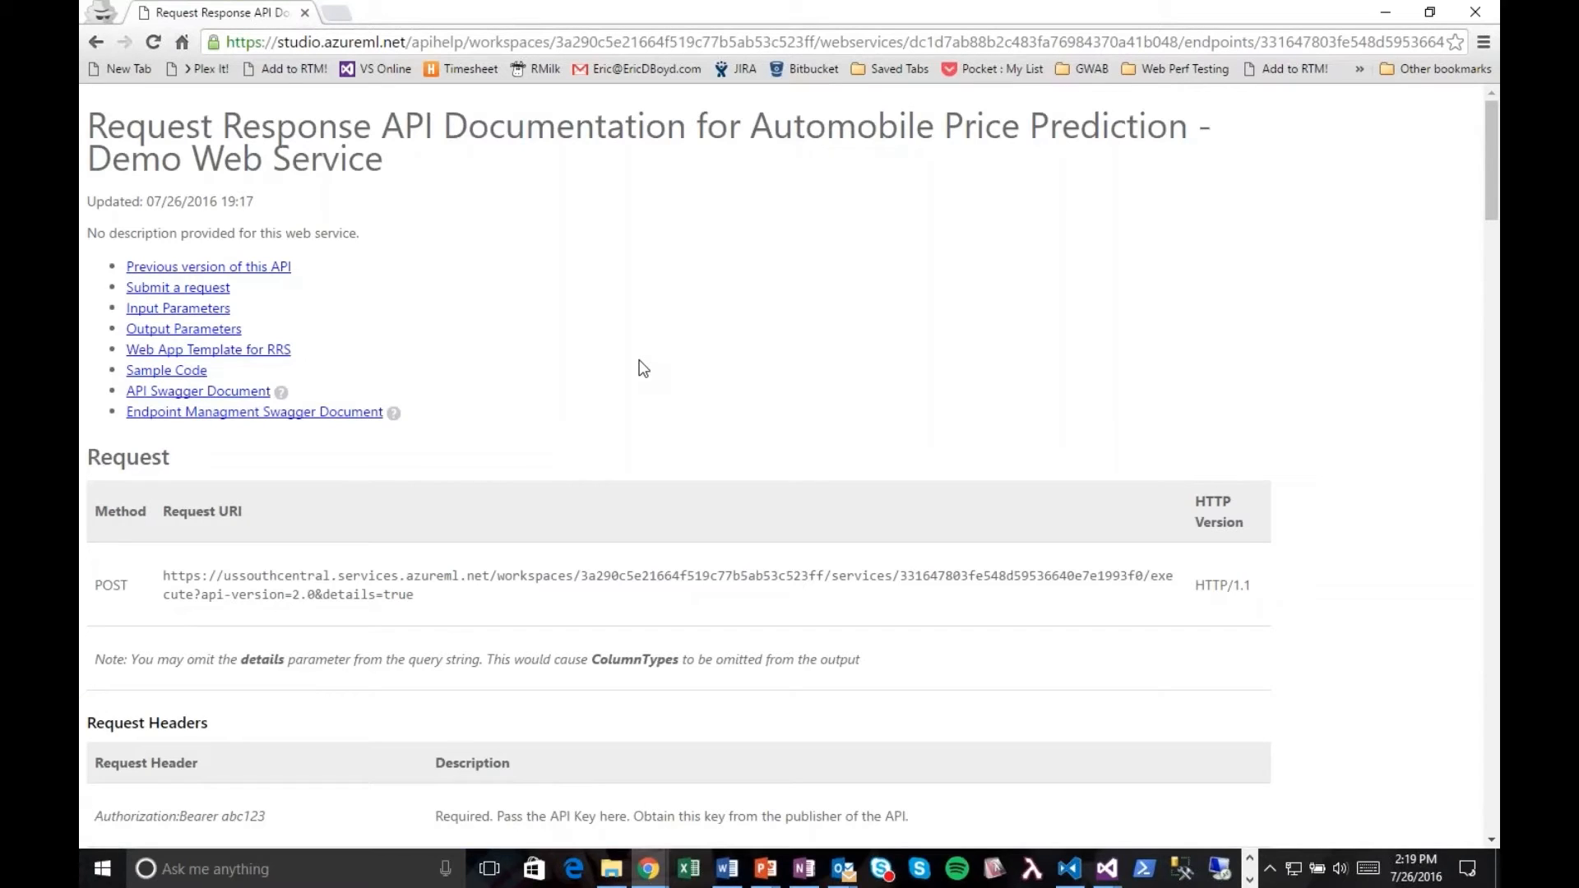
# Step: Examine the request URI, request headers and sample request body in the Request Response API documentation
pyautogui.scroll(-2, 496, 401)
pyautogui.moveTo(469, 398); pyautogui.dragTo(163, 378)
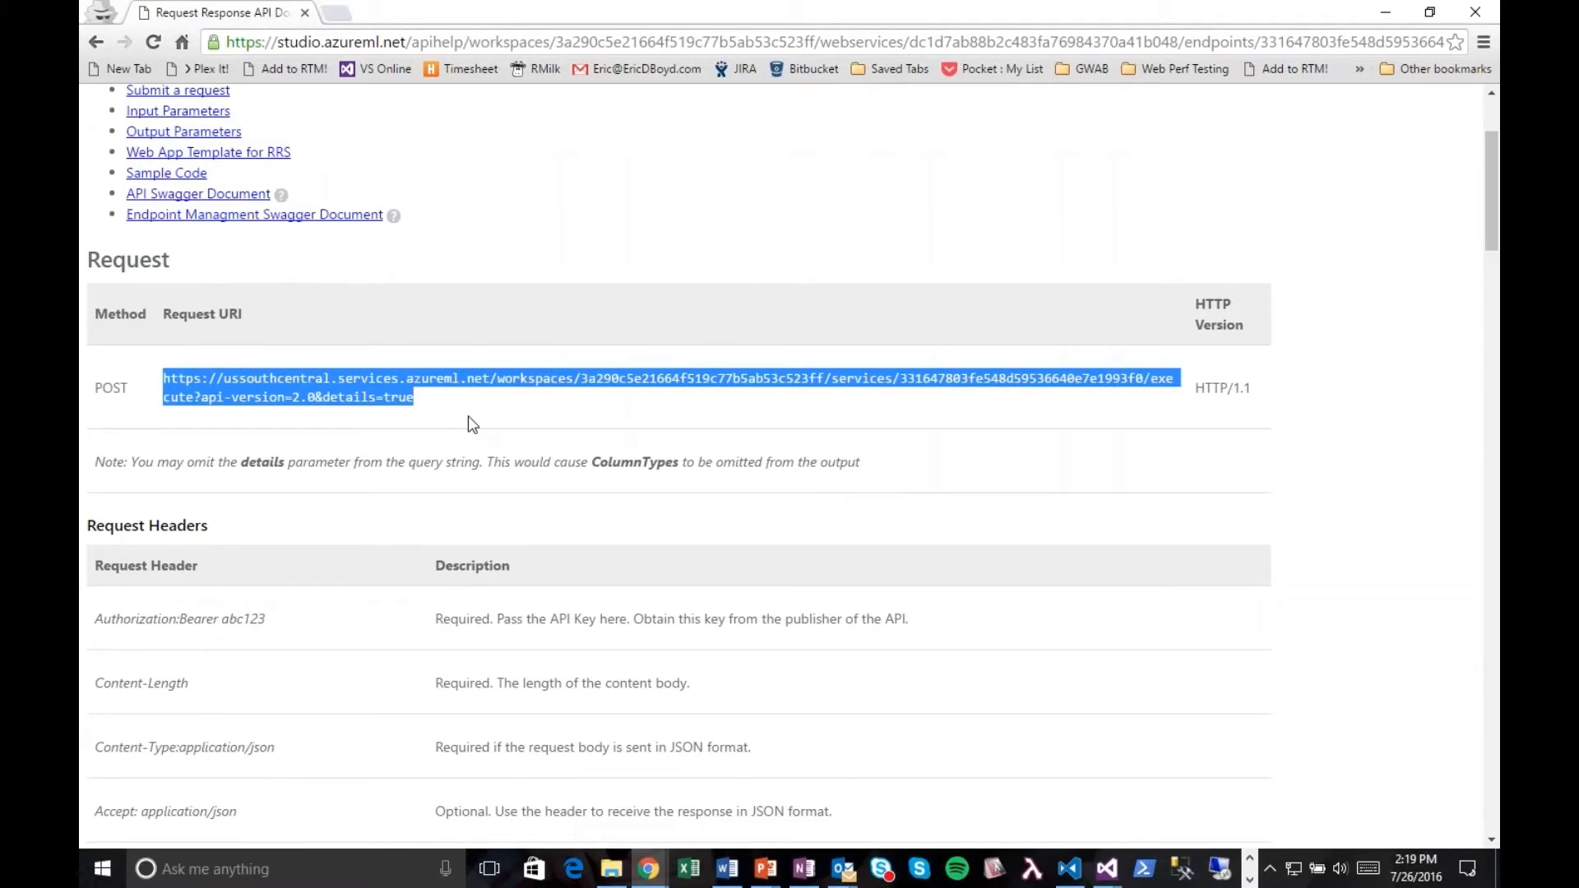
pyautogui.scroll(-5, 476, 418)
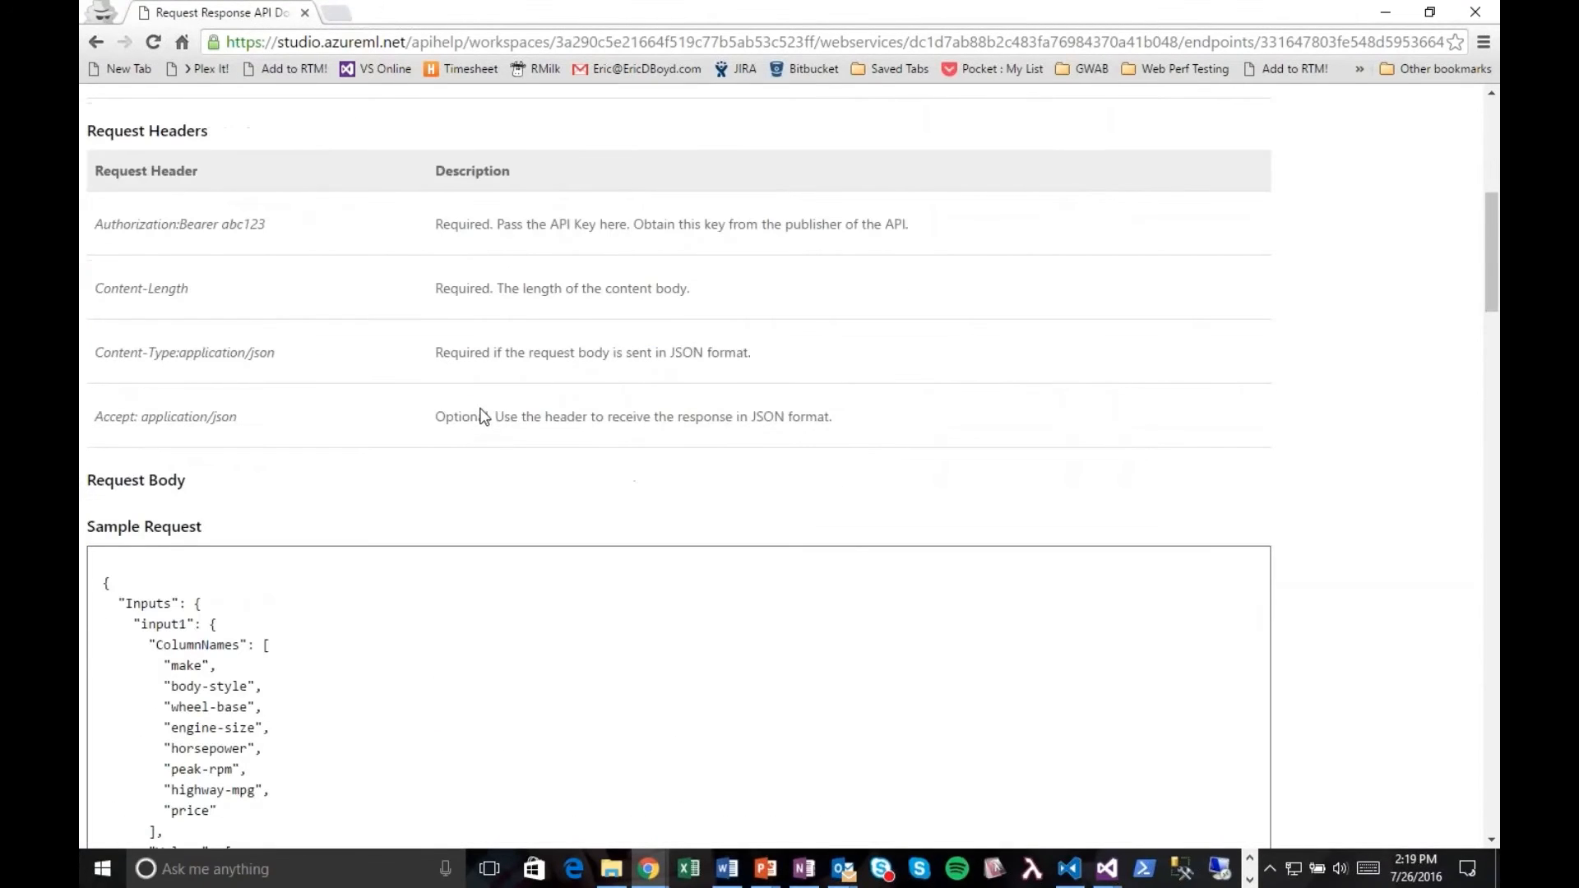
pyautogui.scroll(-3, 483, 416)
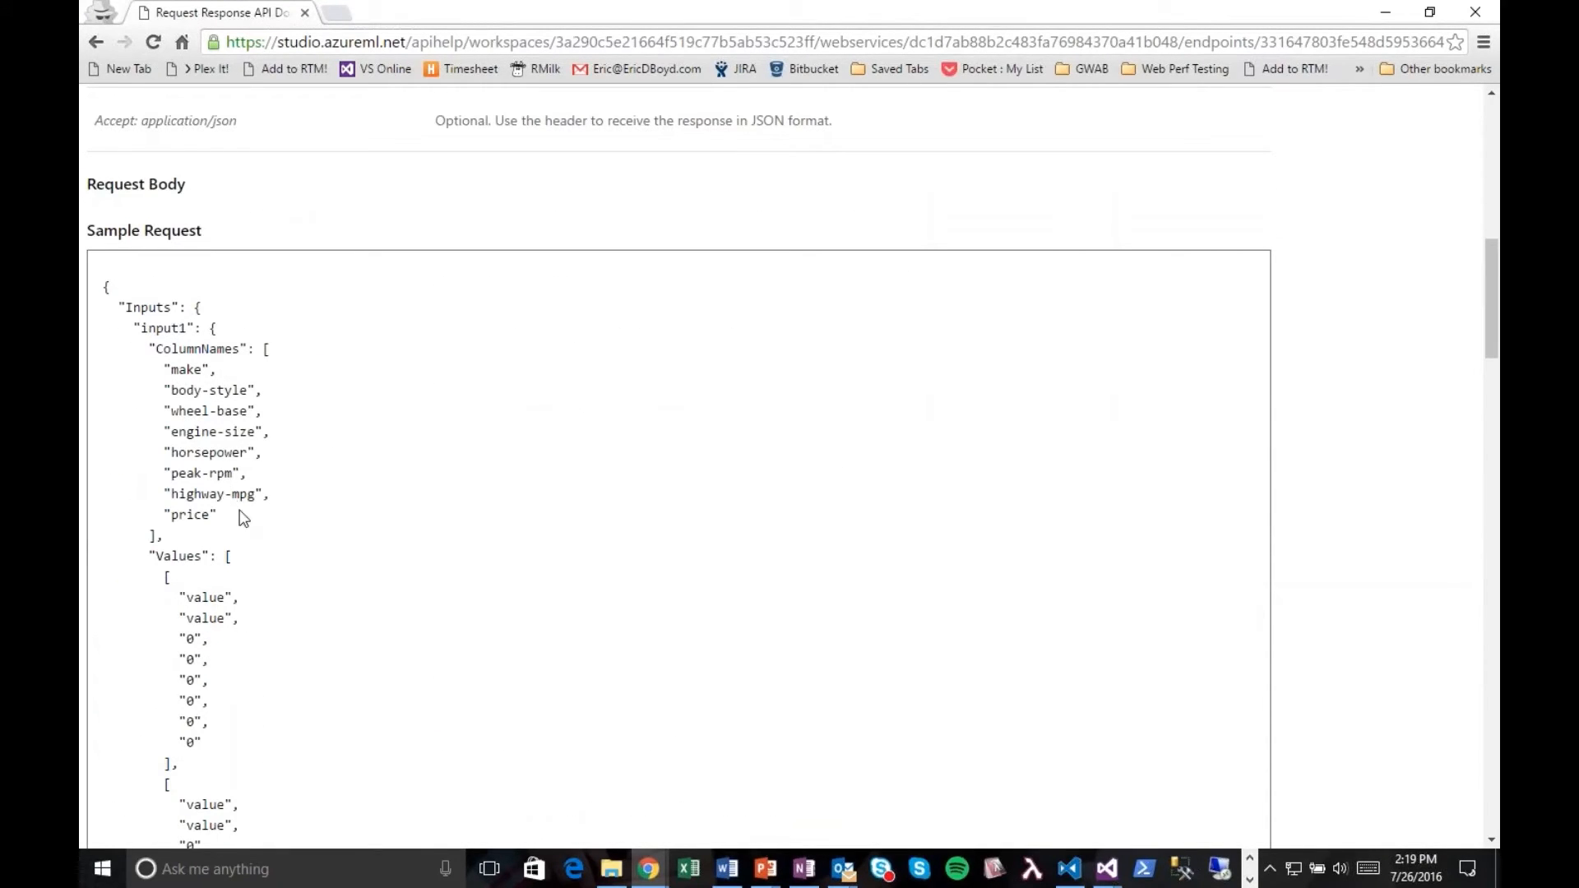
pyautogui.scroll(-5, 257, 515)
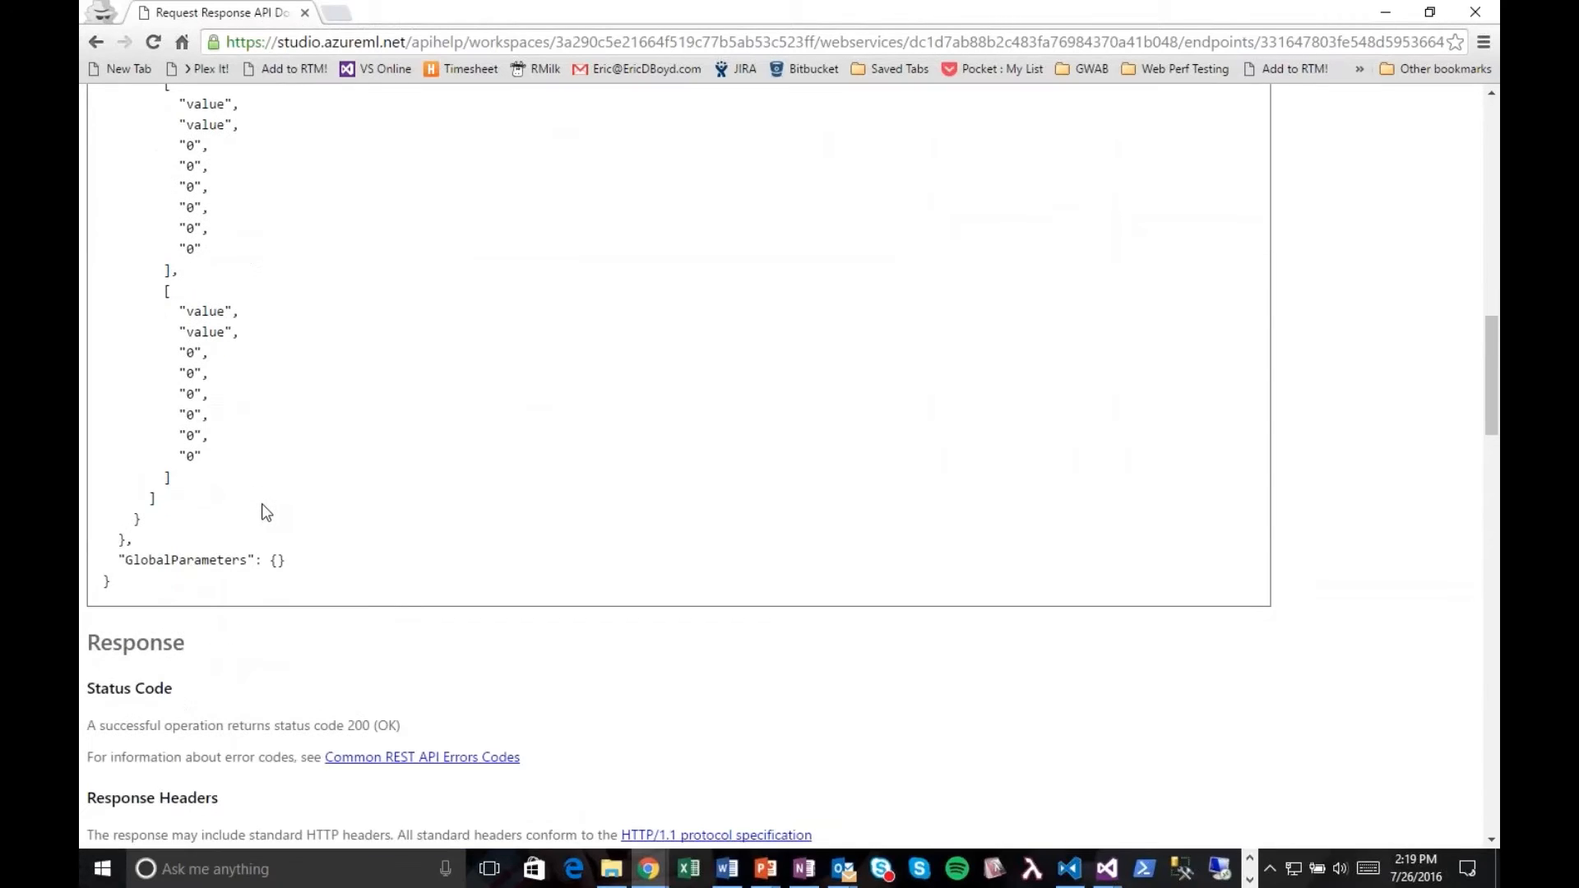
pyautogui.scroll(15, 433, 504)
pyautogui.tripleClick(356, 584)
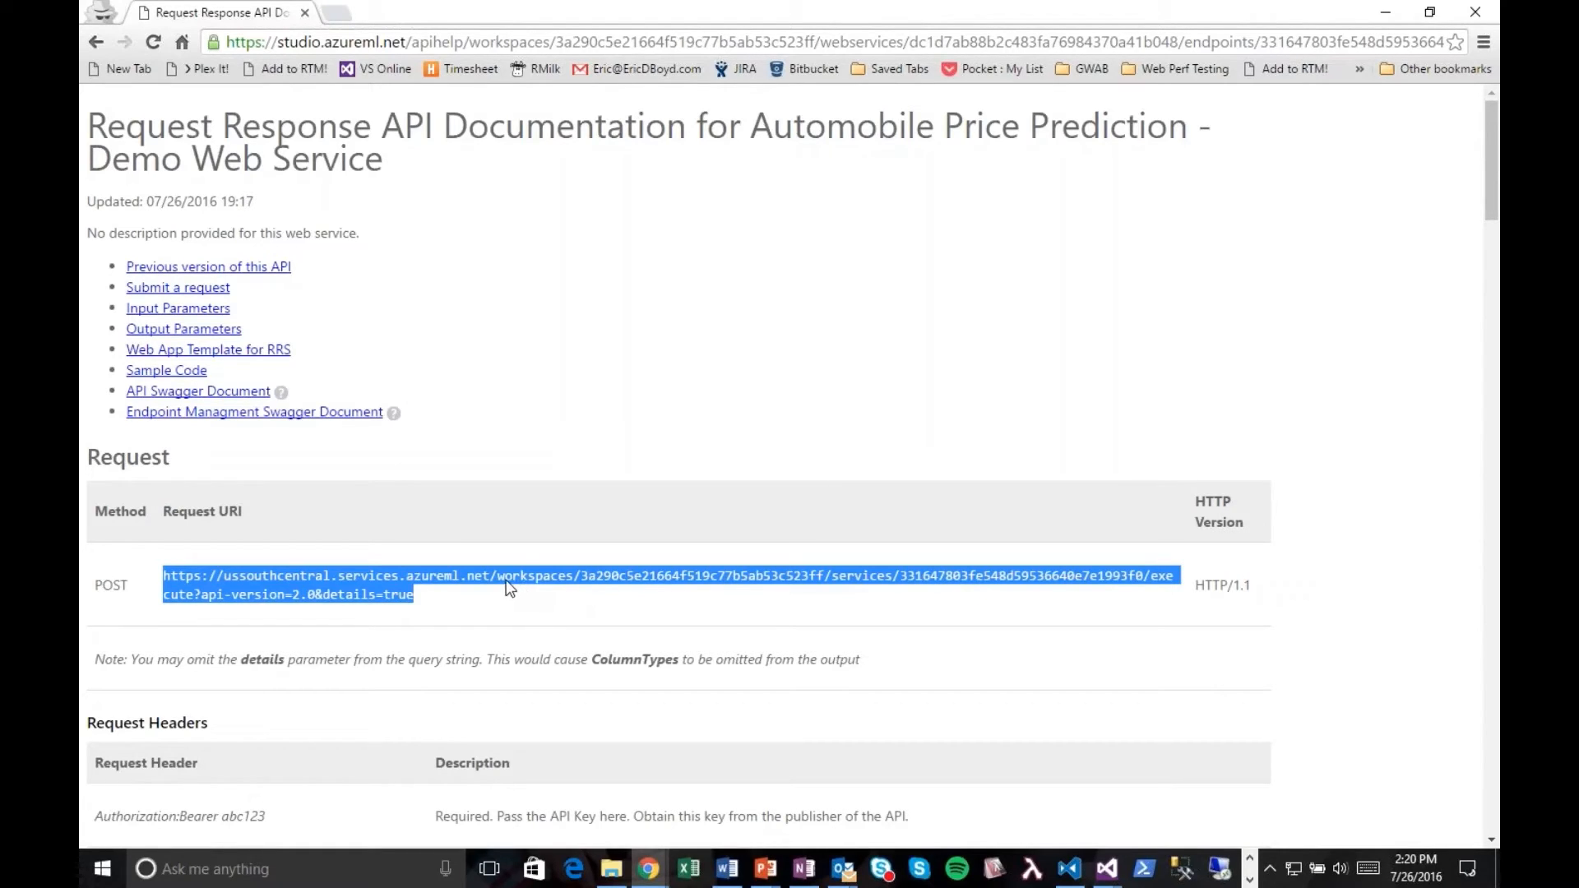
pyautogui.scroll(-3, 508, 585)
pyautogui.scroll(-3, 507, 586)
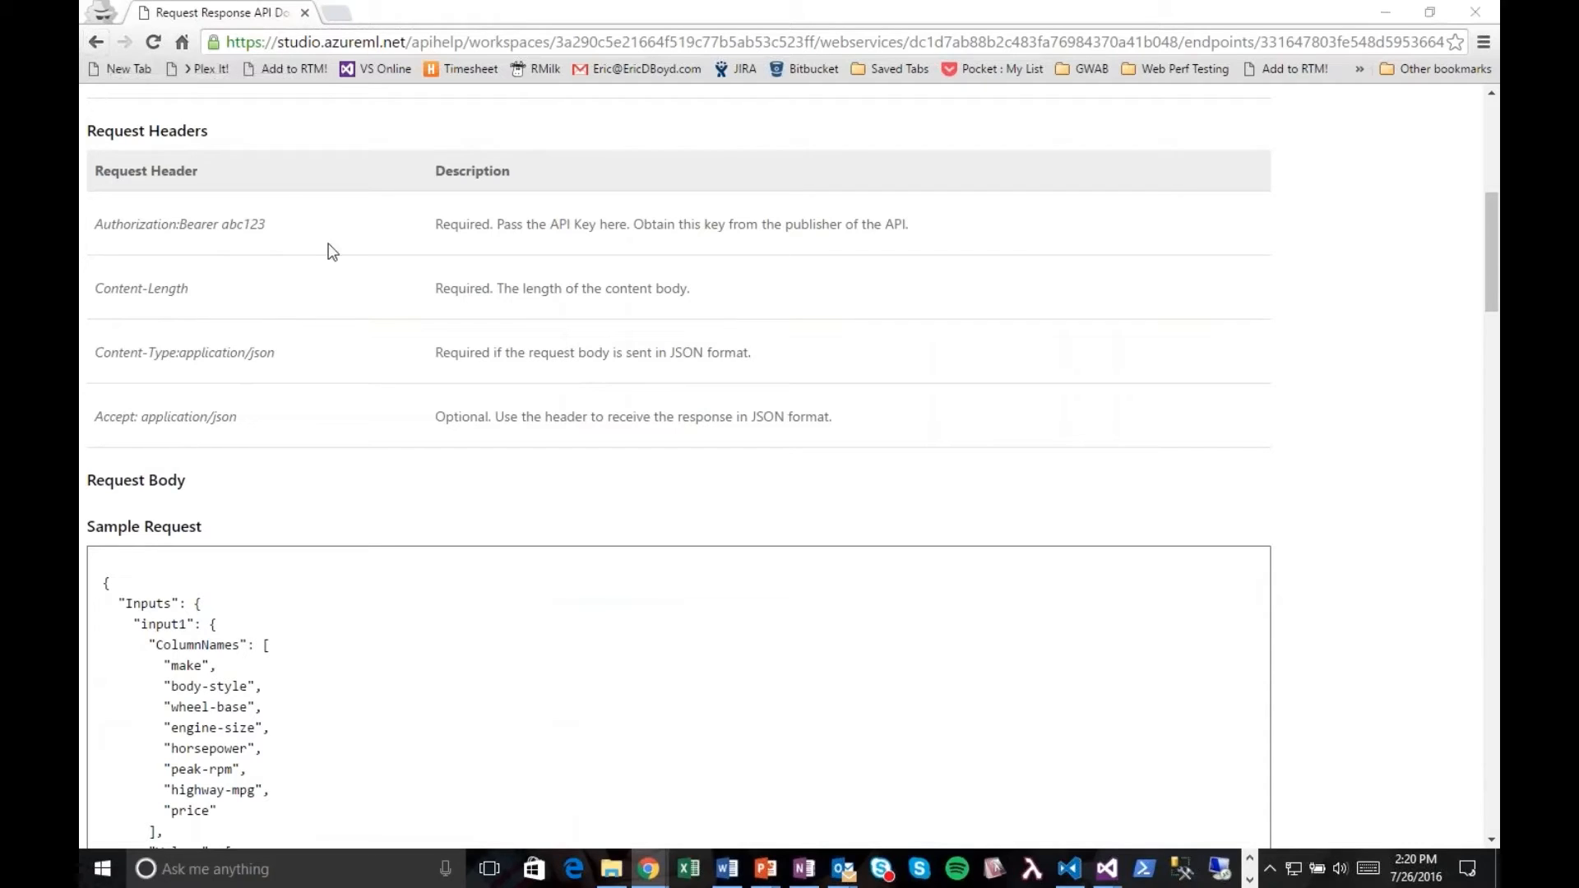
# Step: Return to the web service dashboard, download the request/response workbook for Excel 2013 or later, and open it in Excel with editing enabled
pyautogui.press('super+Tab')
pyautogui.click(1015, 784)
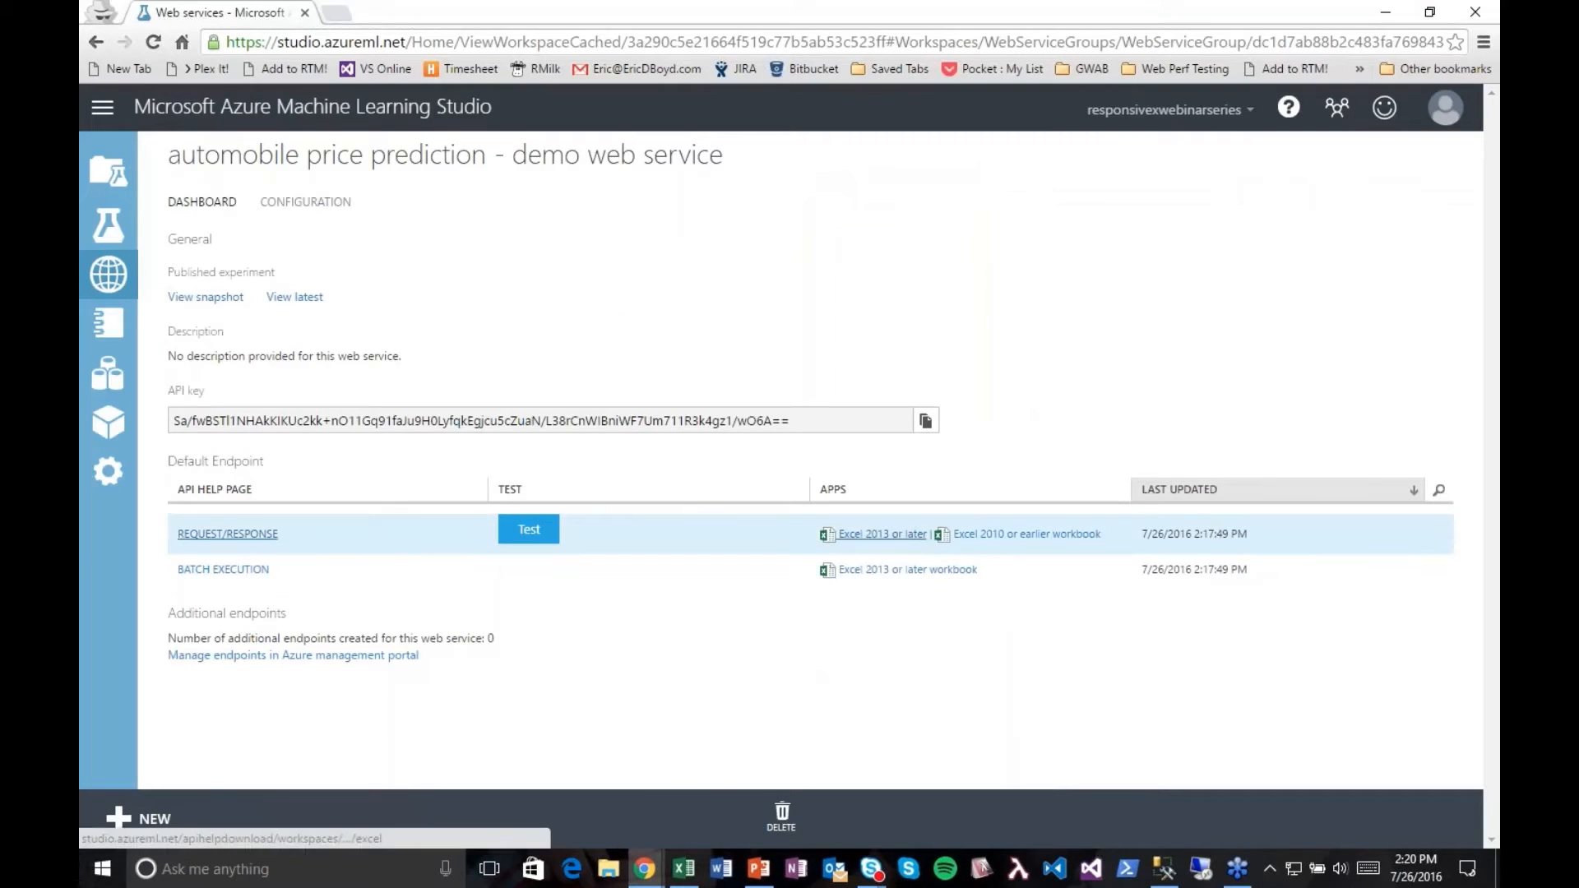
pyautogui.click(882, 534)
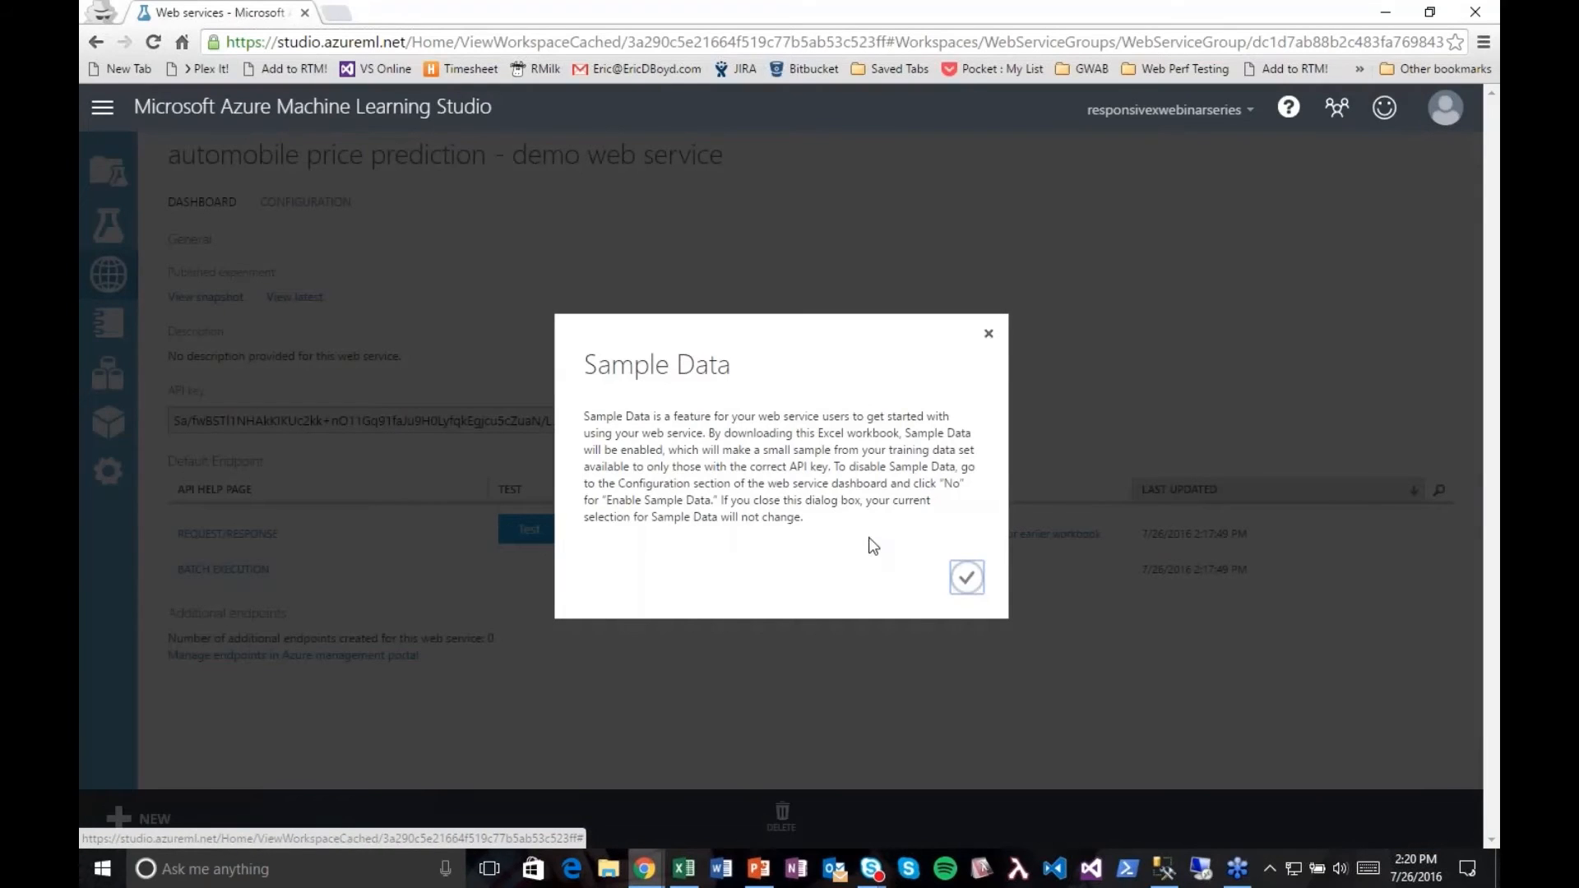
pyautogui.click(967, 578)
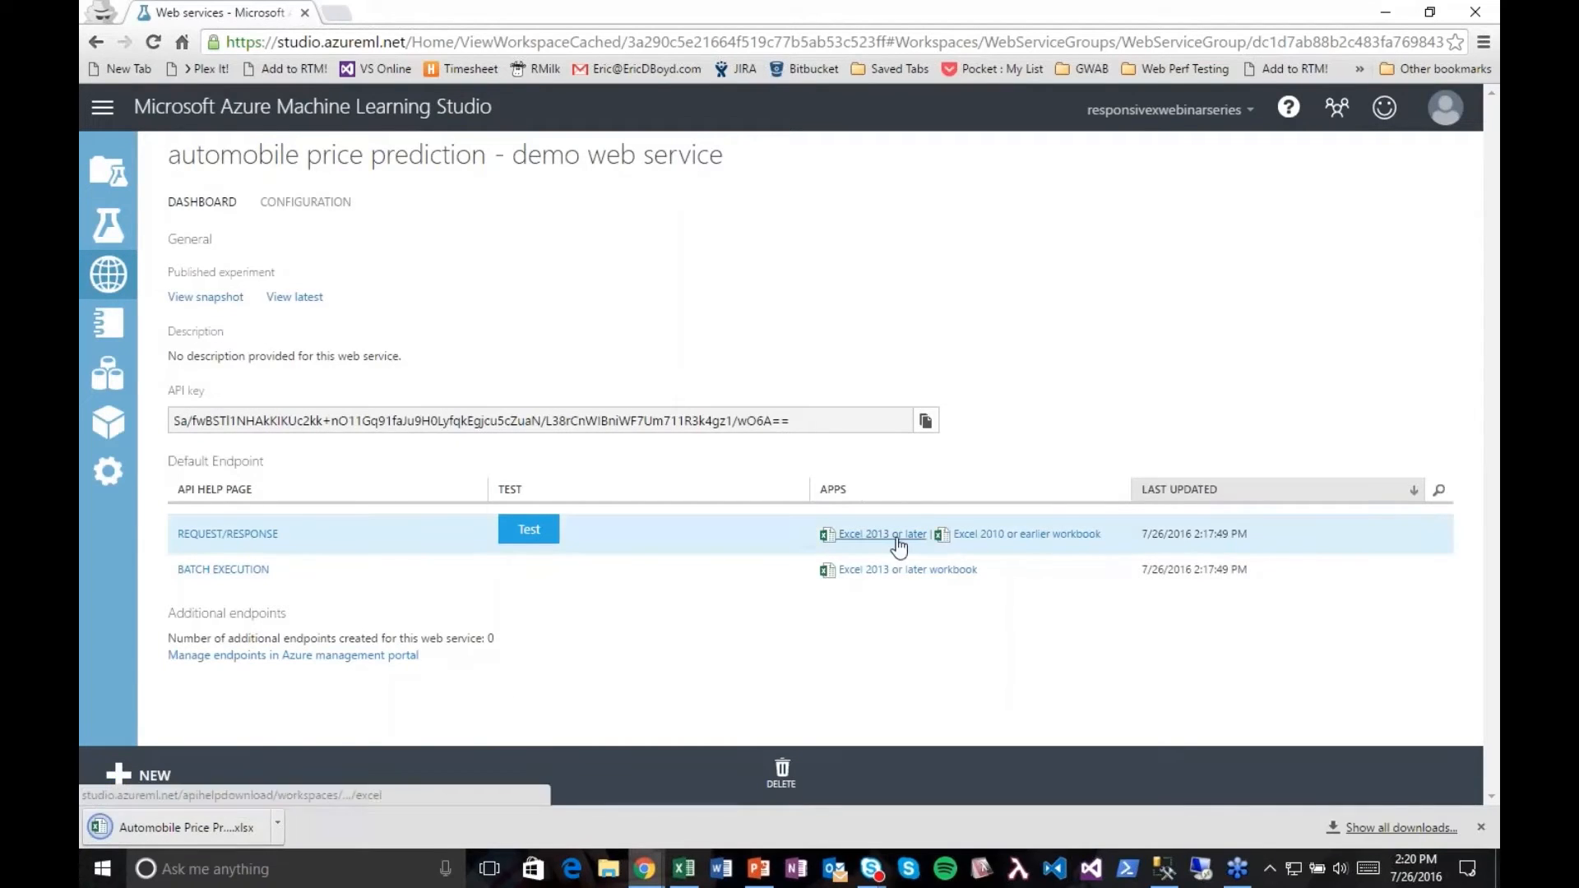
pyautogui.click(183, 829)
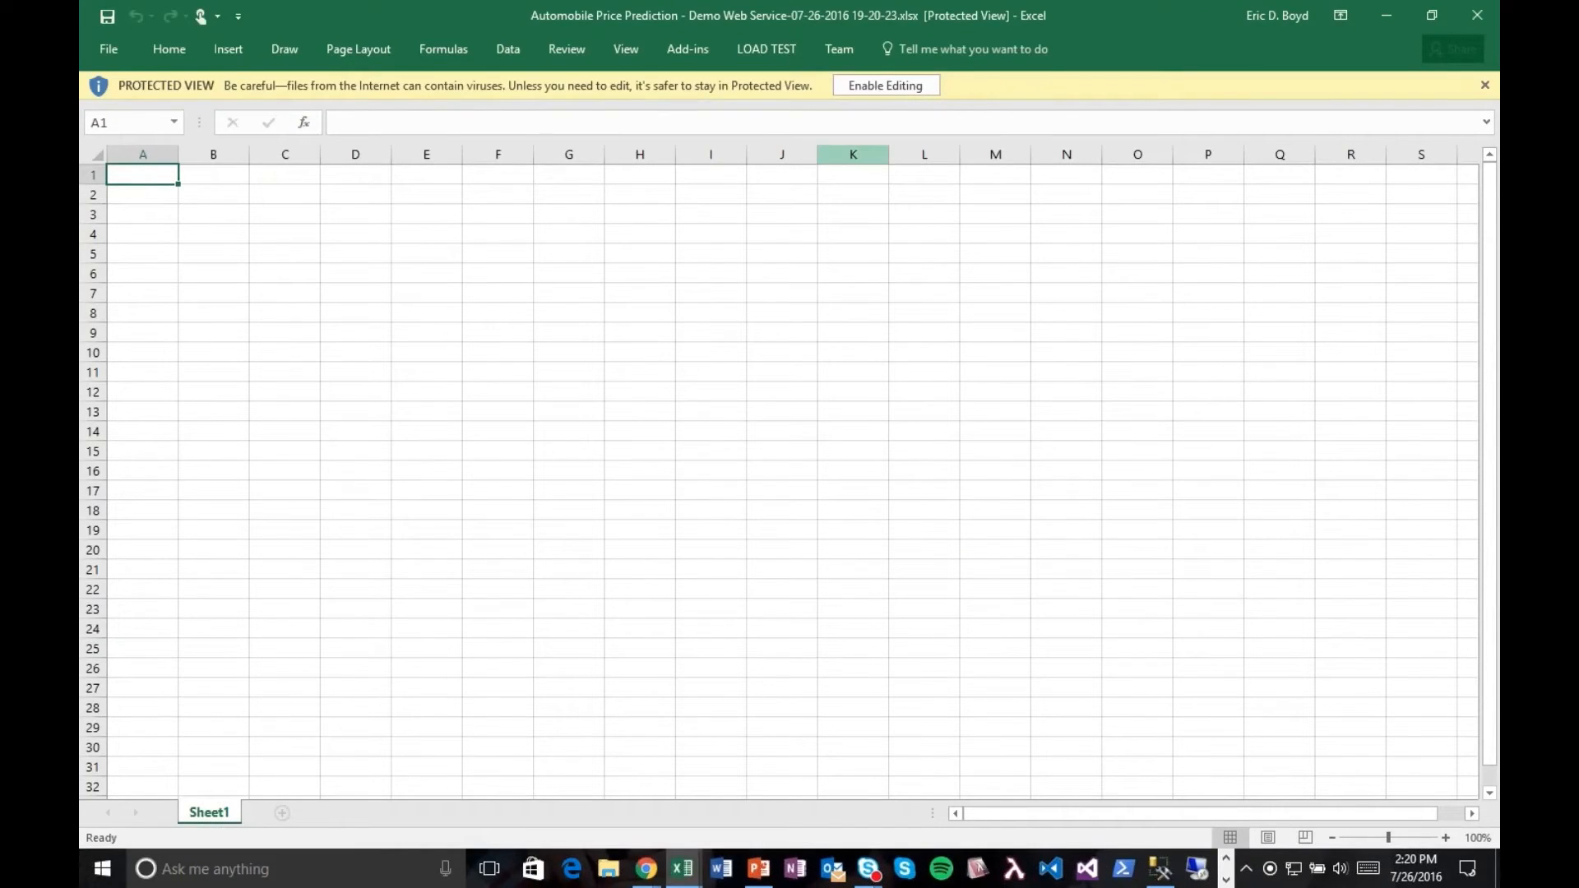
pyautogui.click(886, 86)
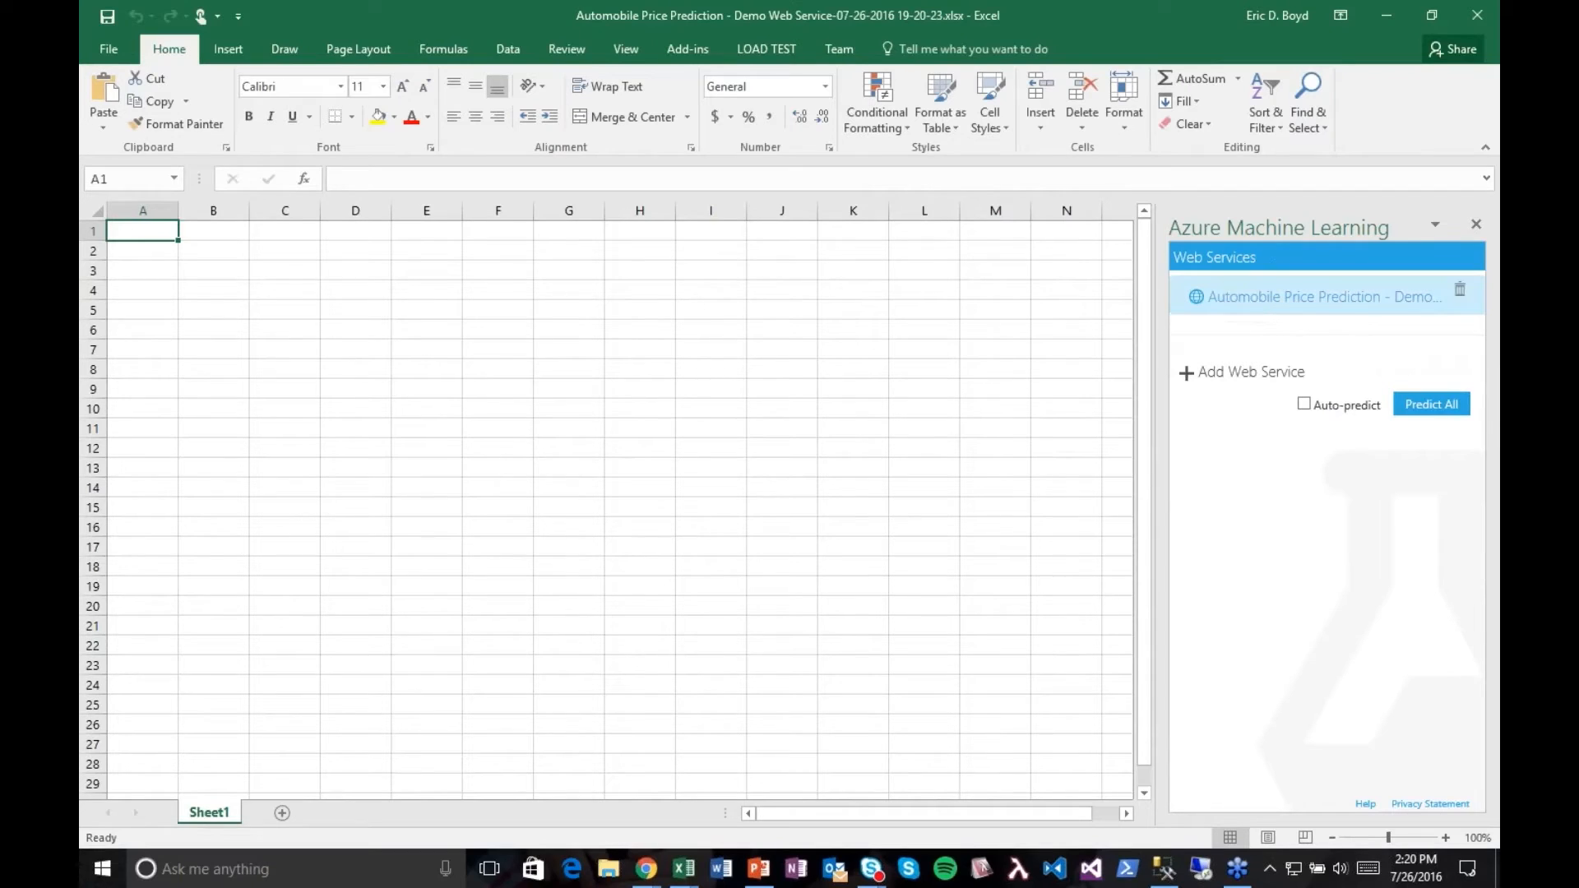
# Step: Insert the sample data for the Automobile Price Prediction web service and set its prediction input range to Sheet1!A1:H6
pyautogui.click(1289, 306)
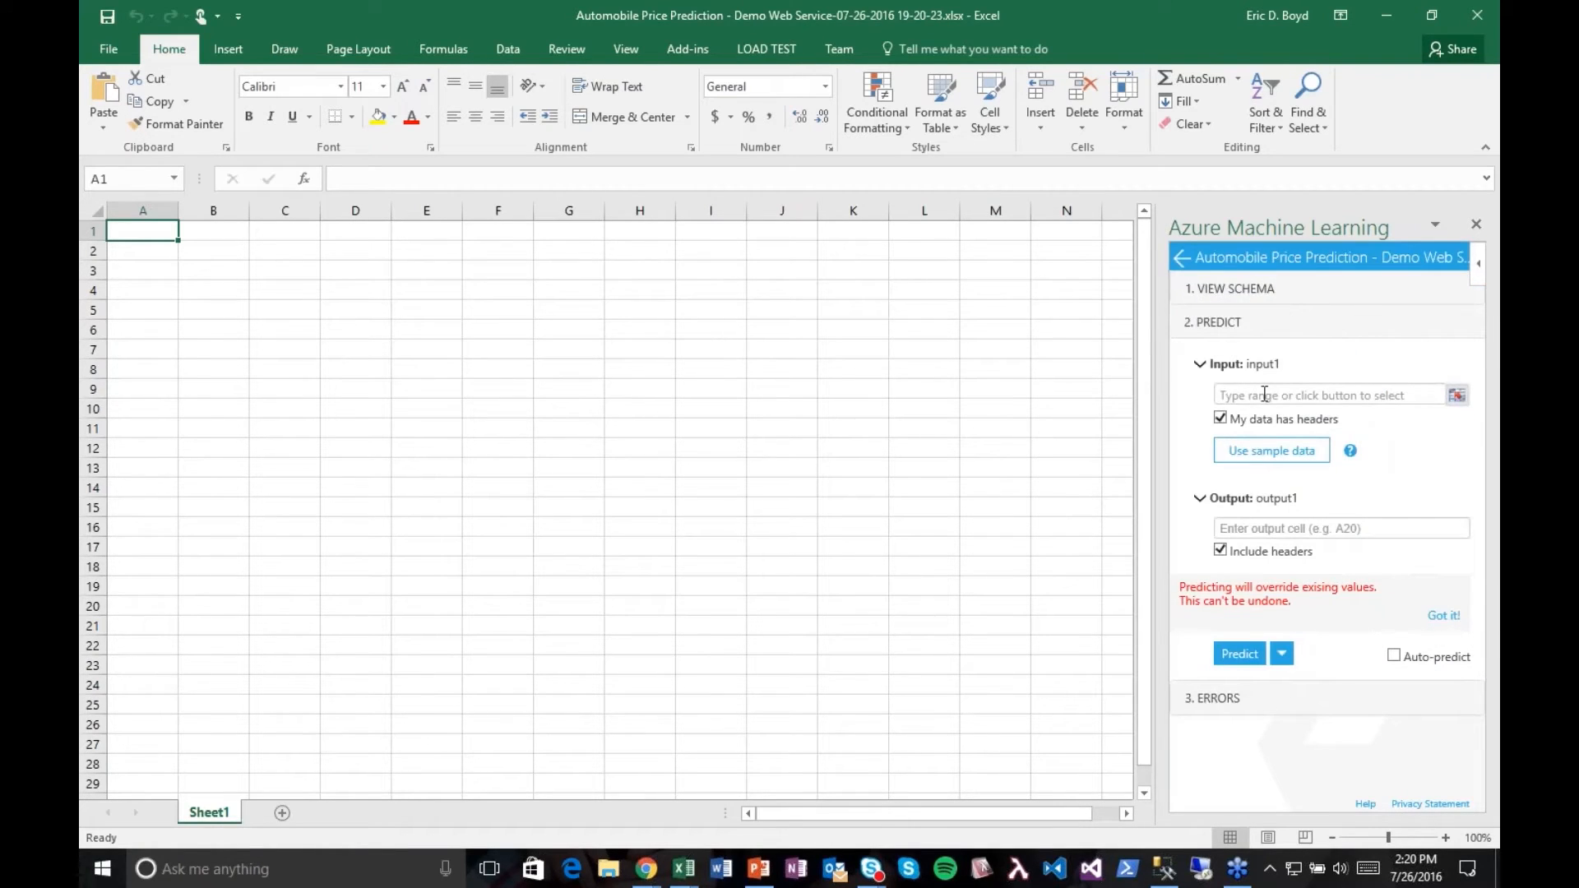
pyautogui.click(1278, 464)
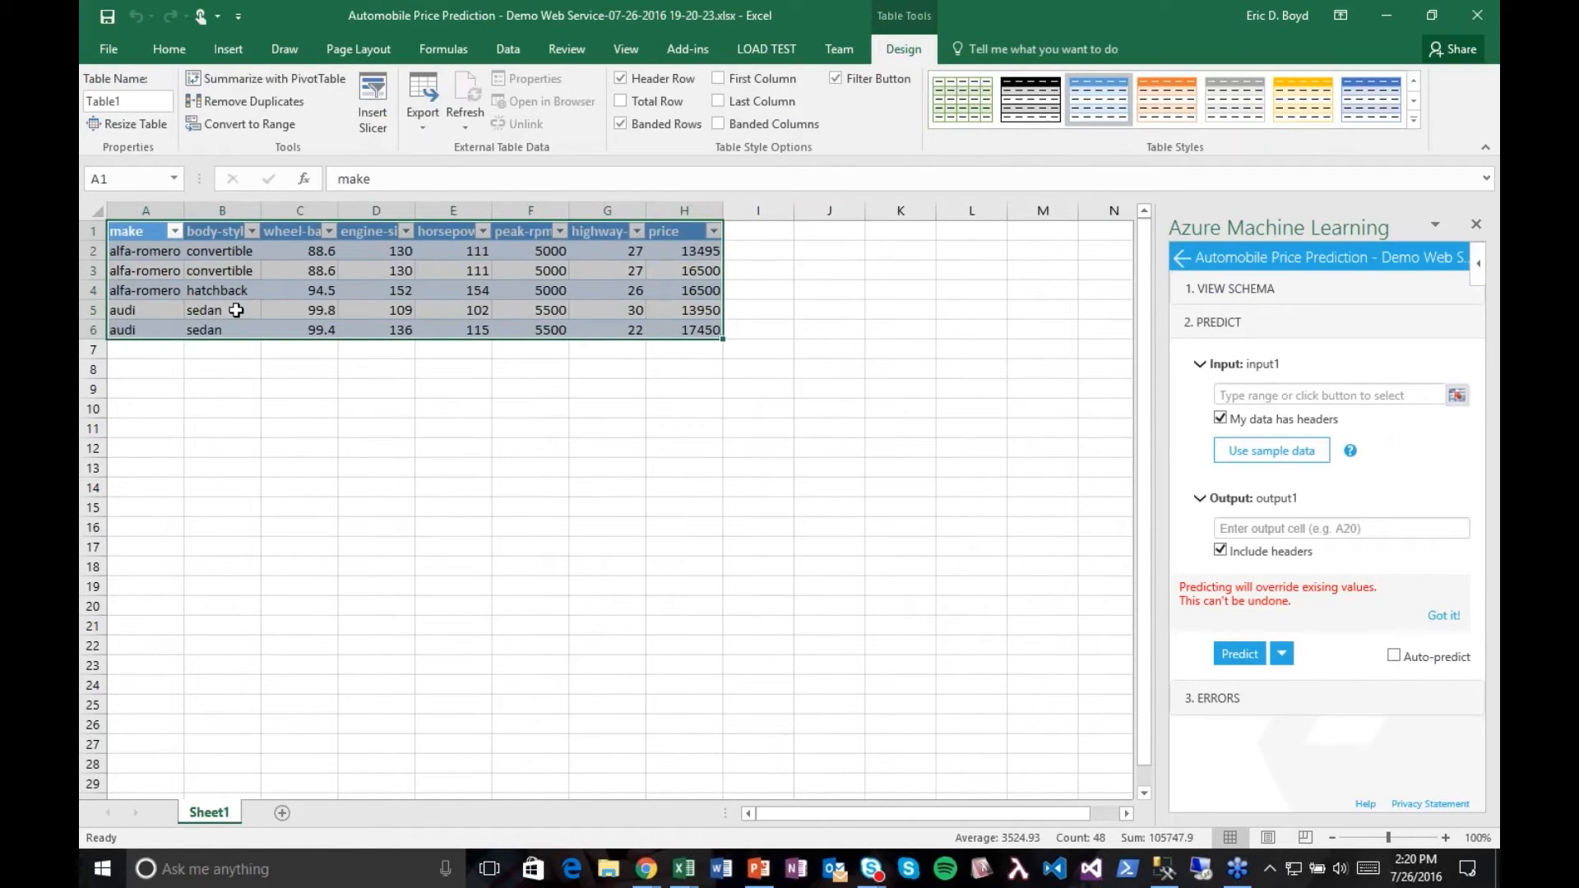
pyautogui.click(1457, 396)
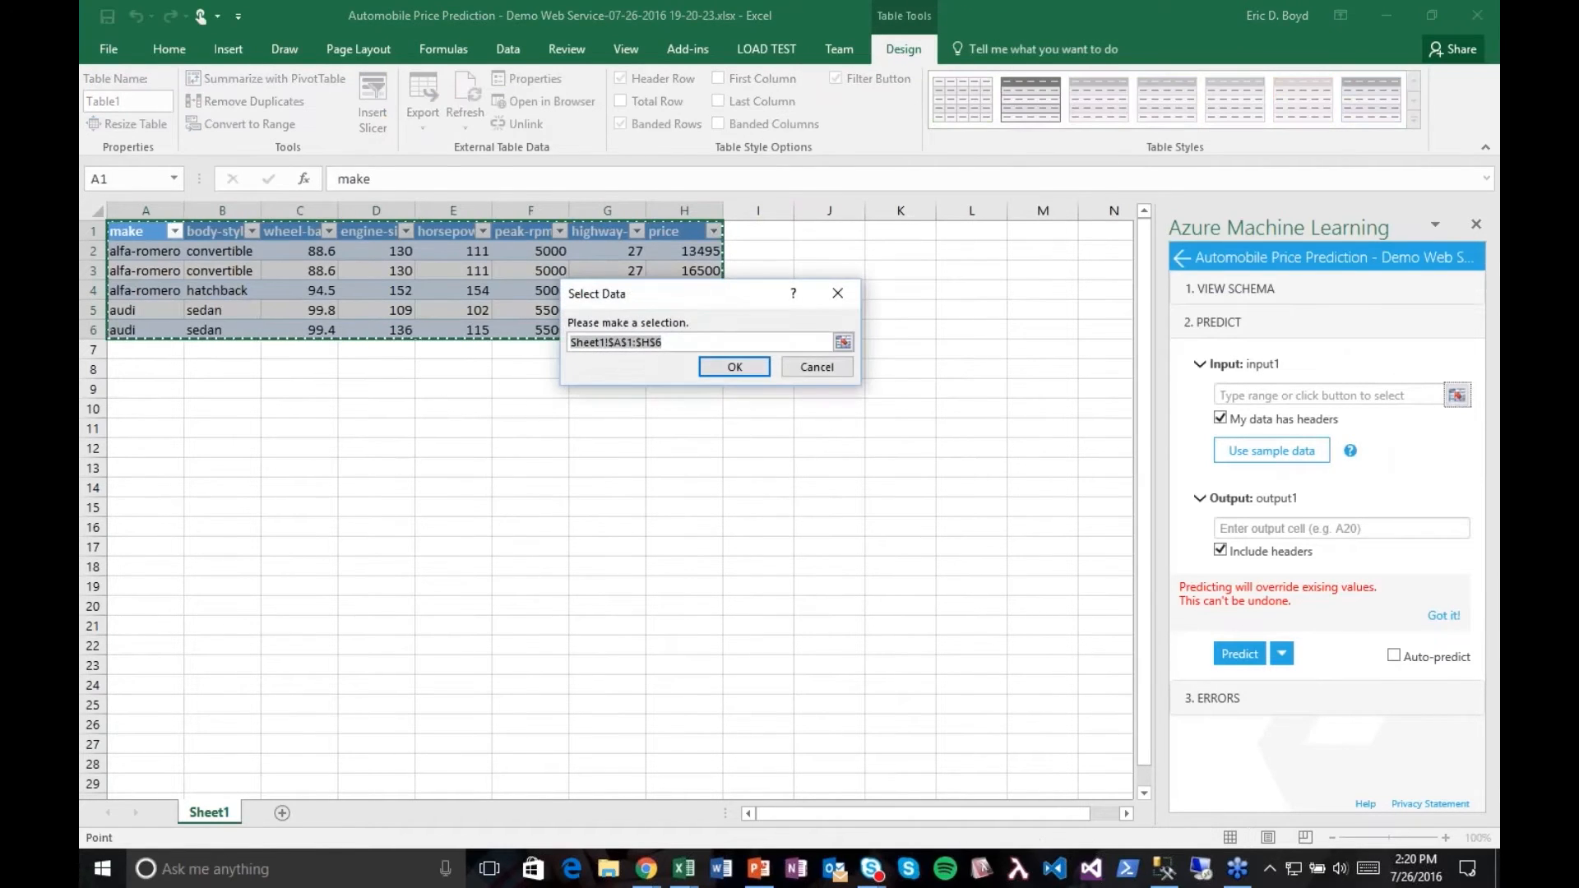
pyautogui.click(724, 372)
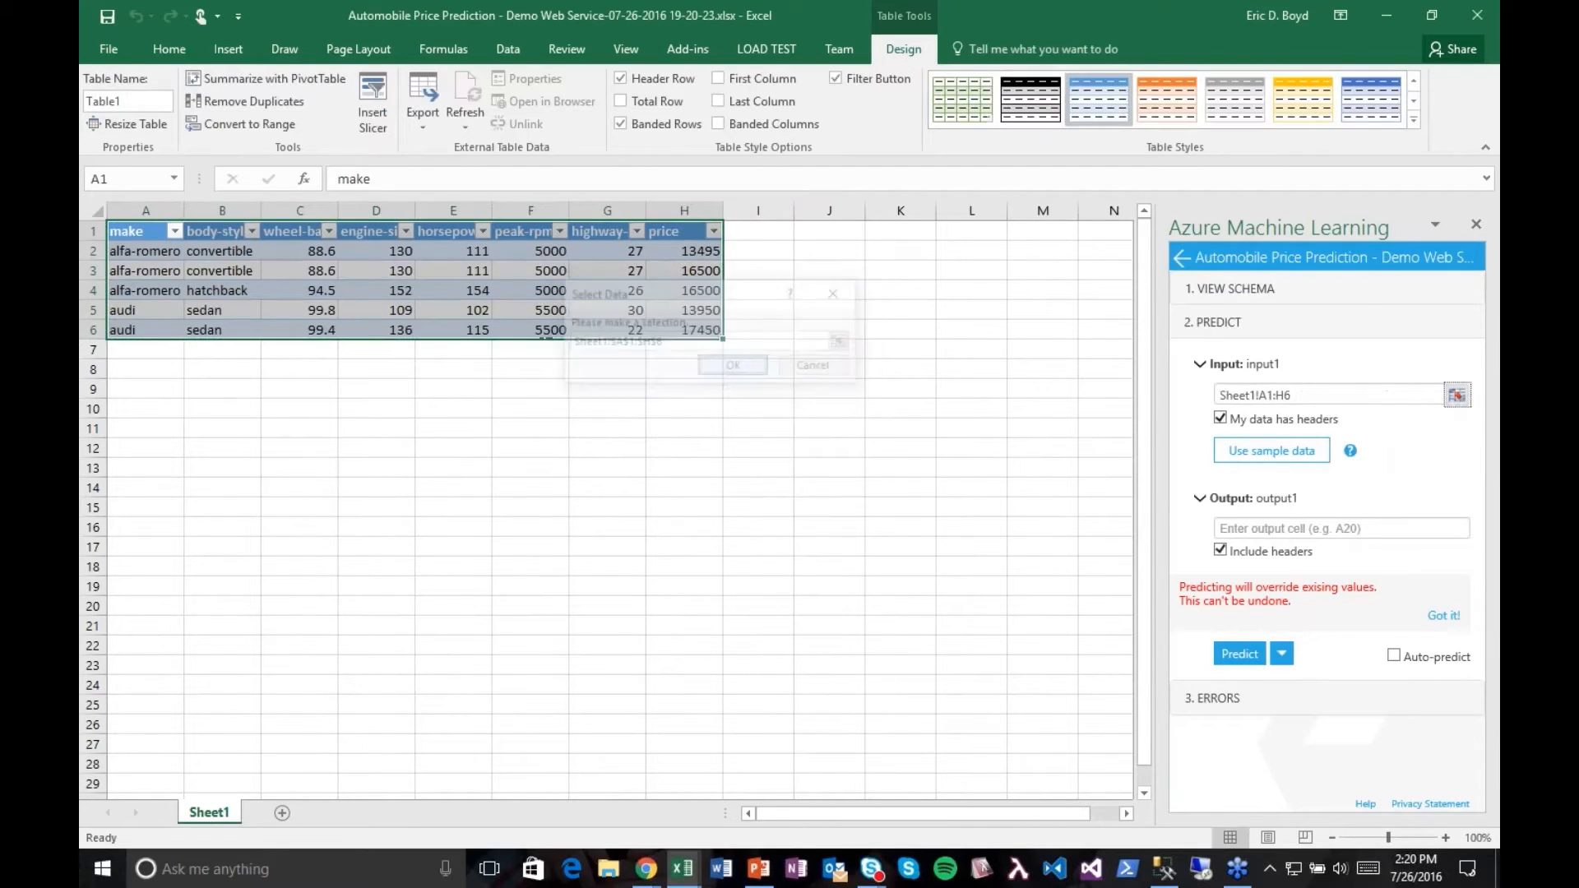
# Step: Set the prediction output cell to I1 and enable Auto-predict
pyautogui.click(1275, 531)
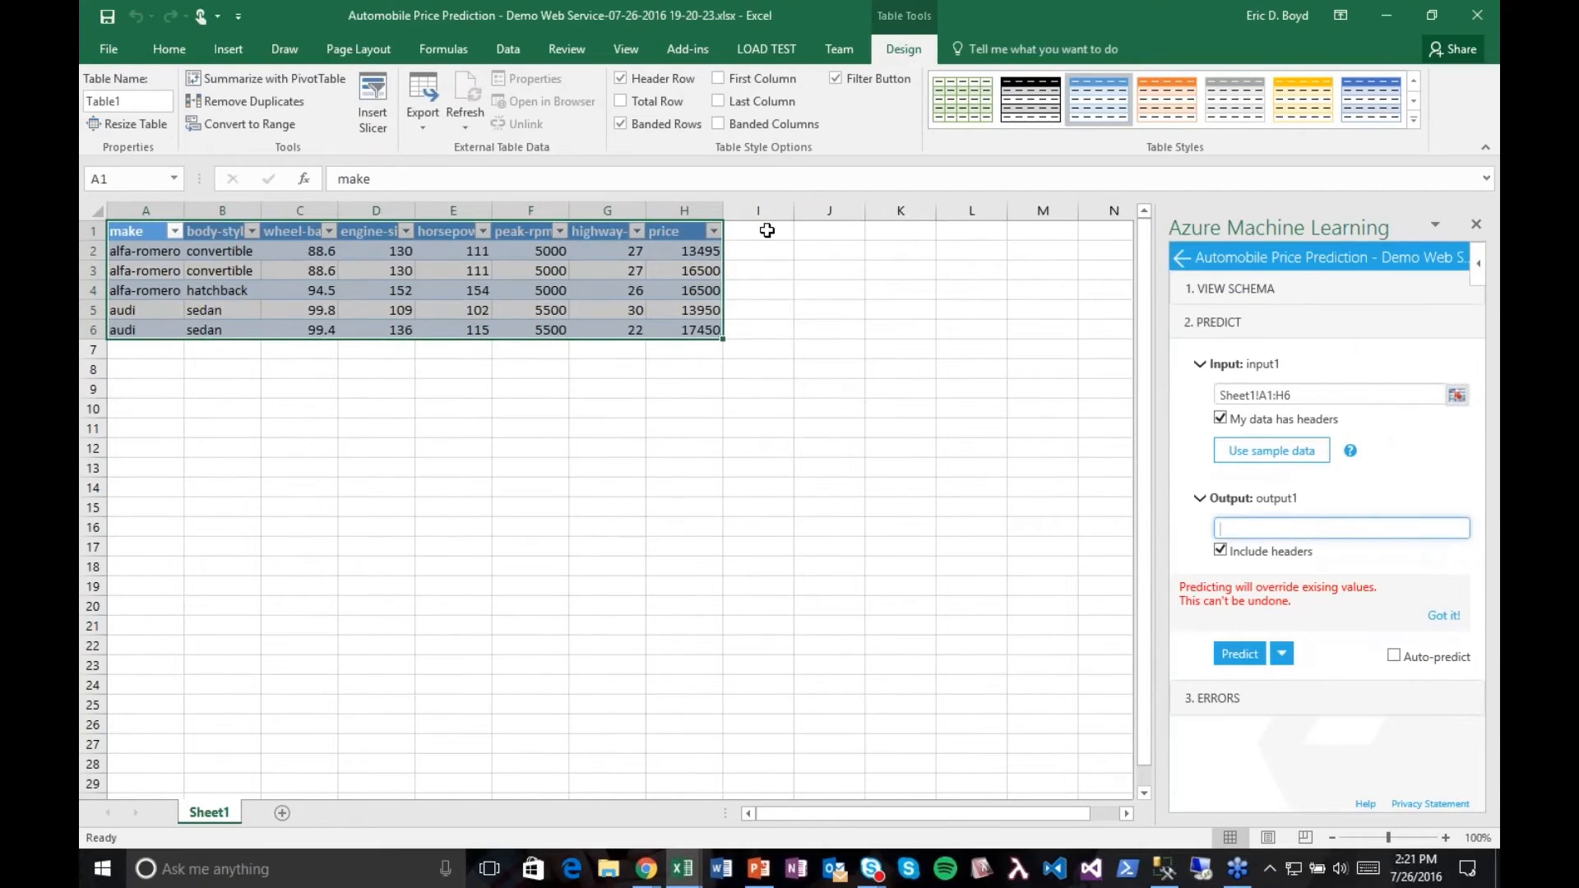
pyautogui.write('I1')
pyautogui.click(1394, 656)
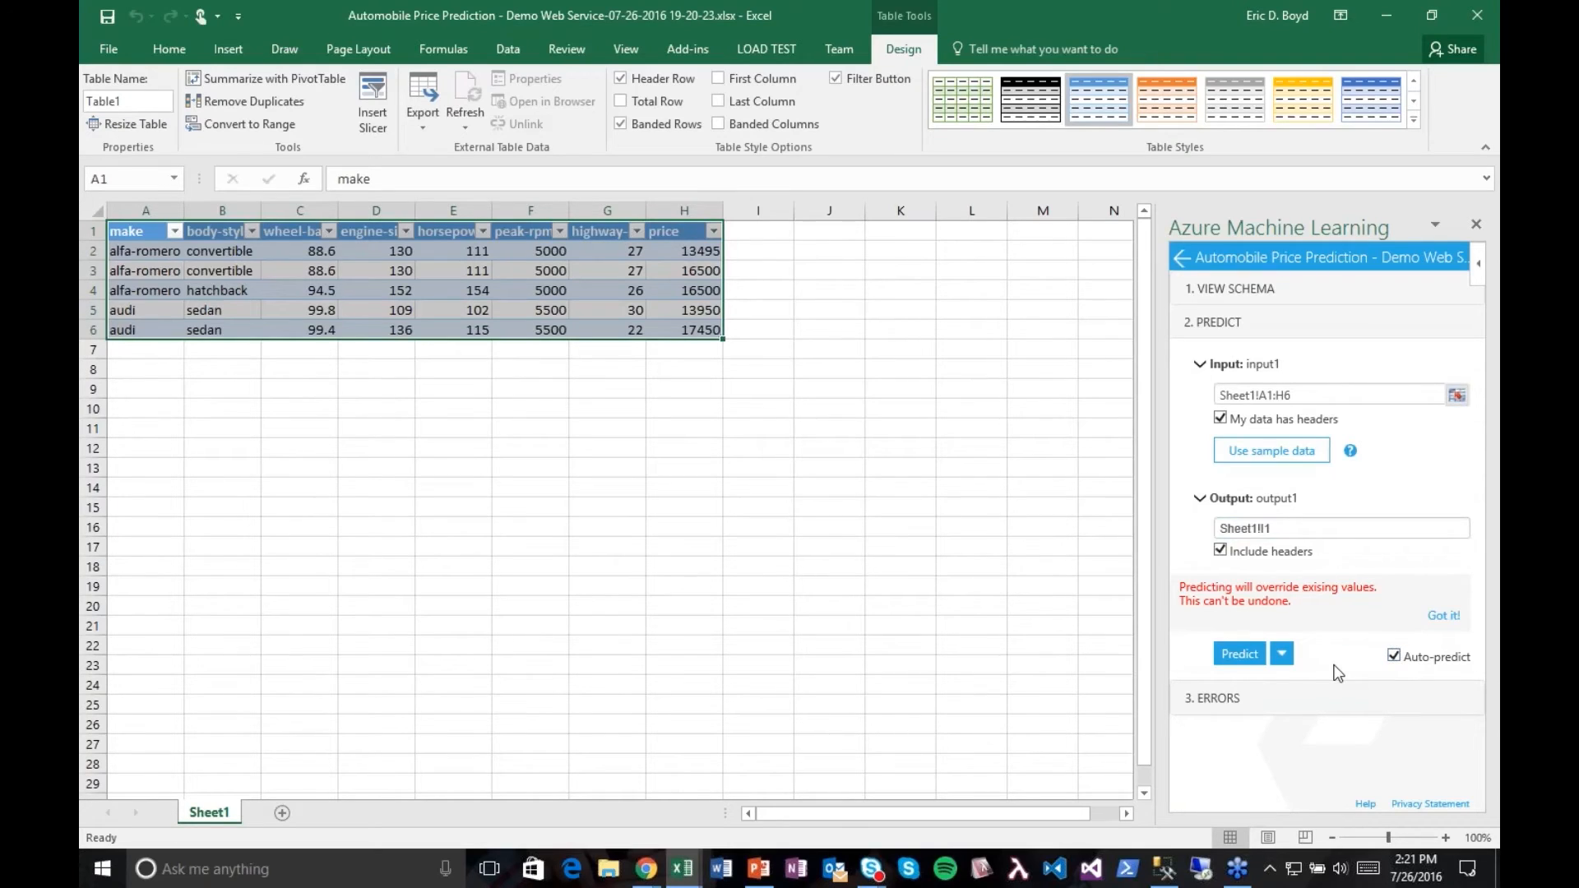
# Step: Run the prediction on the sample data, fit column I to its contents, and widen the make column
pyautogui.click(1237, 656)
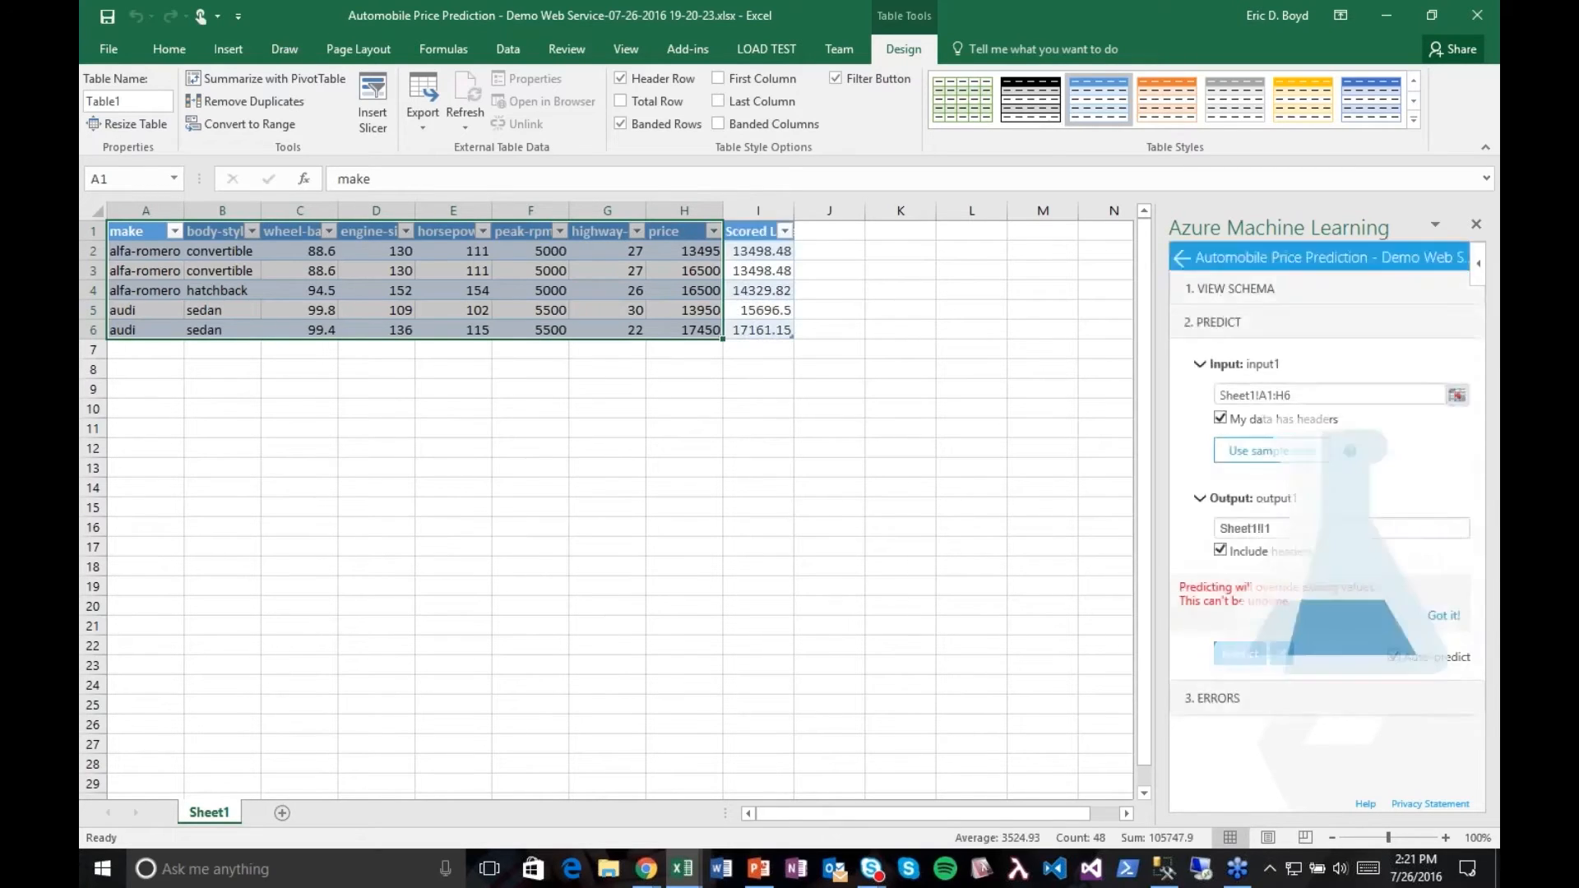
pyautogui.click(746, 251)
pyautogui.doubleClick(798, 209)
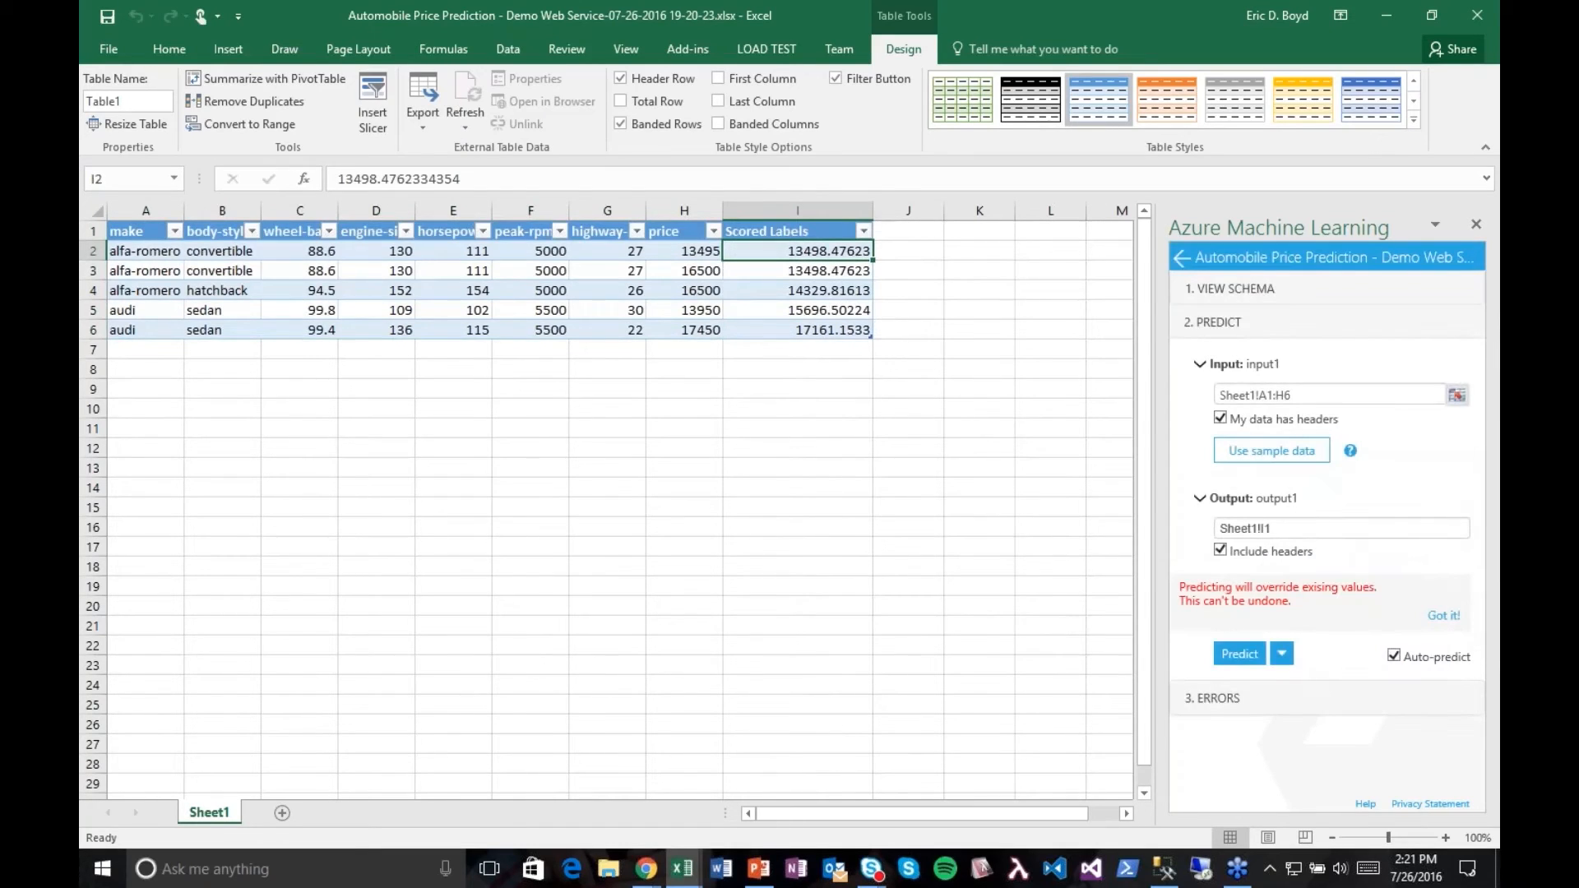
pyautogui.click(815, 385)
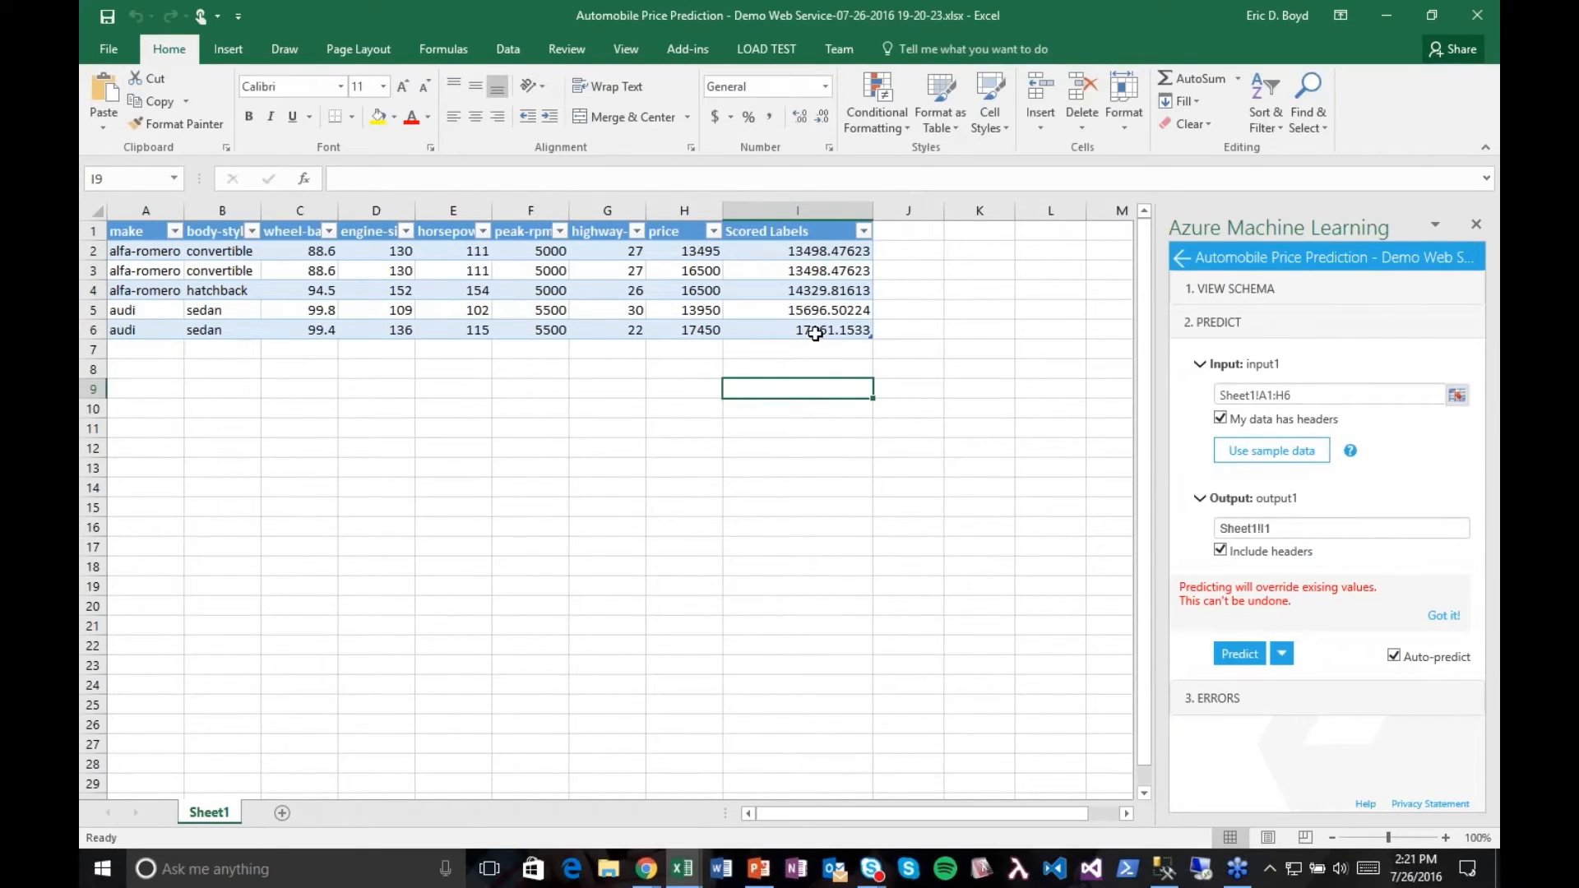
pyautogui.moveTo(184, 210); pyautogui.dragTo(257, 211)
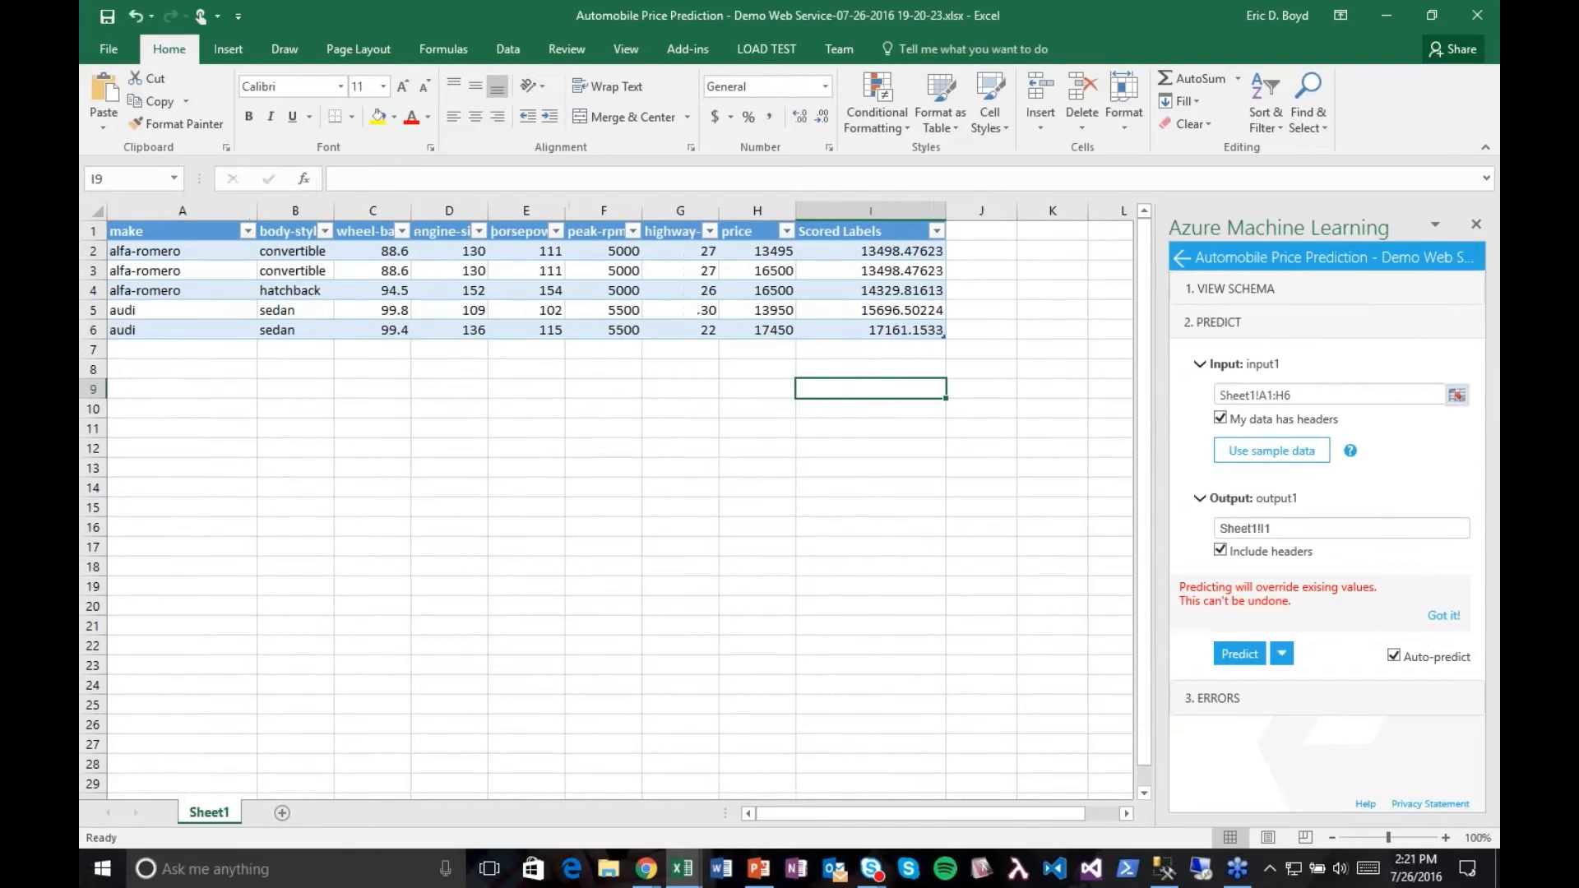
# Step: Change the make in row 6 of the sample table to acura
pyautogui.click(247, 332)
pyautogui.write('ac')
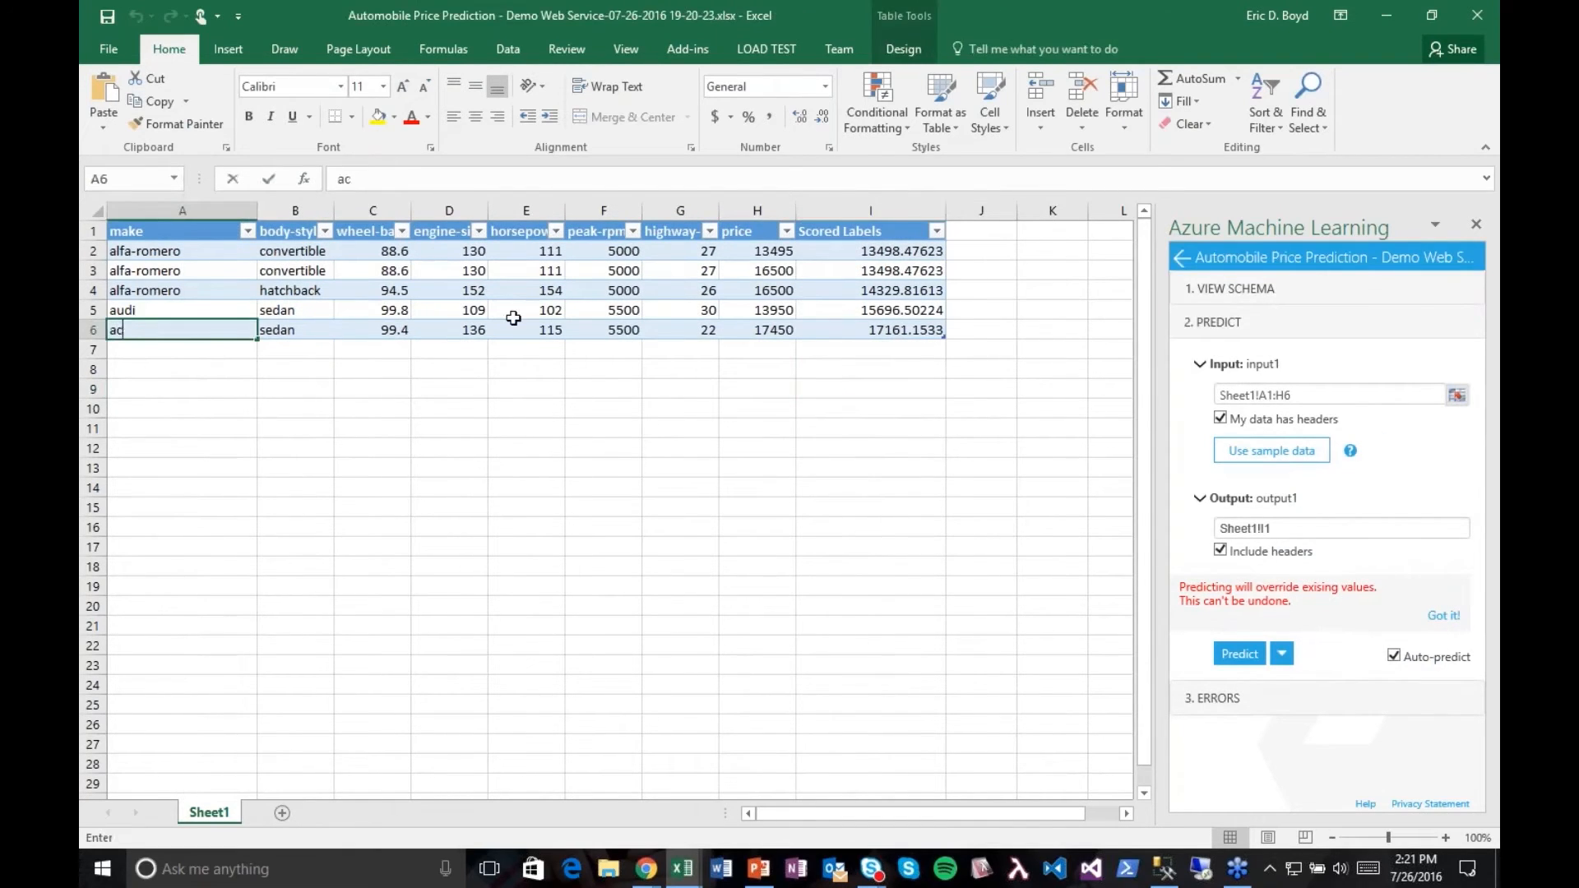
pyautogui.write('ura')
pyautogui.press('Tab')
pyautogui.press('Tab')
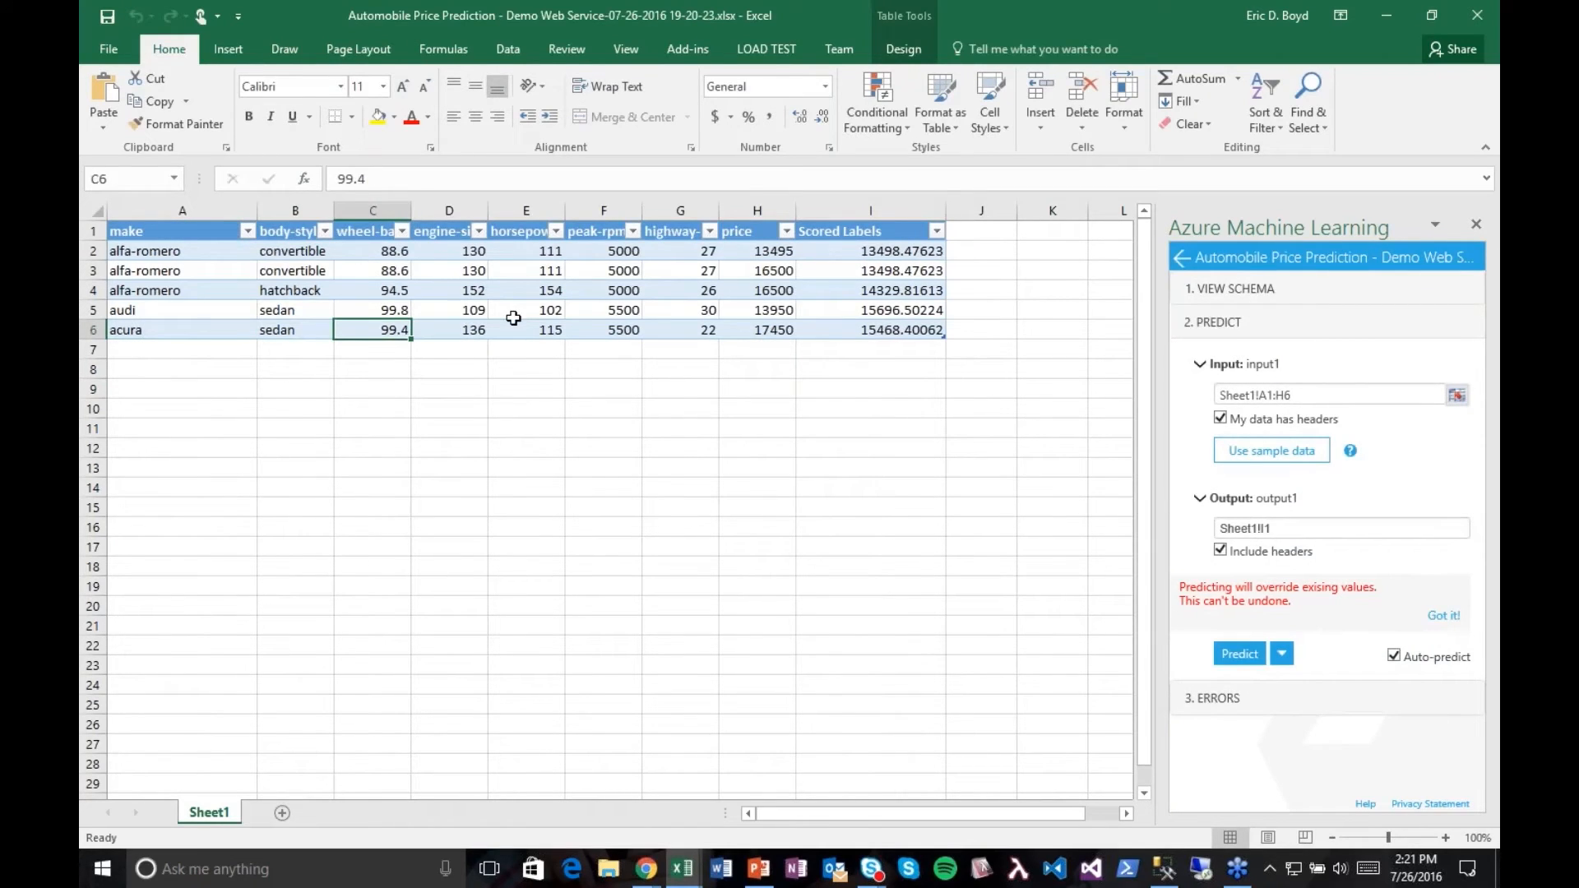
# Step: Set the engine size to 250 and the horsepower to 500 in the acura row
pyautogui.press('Tab')
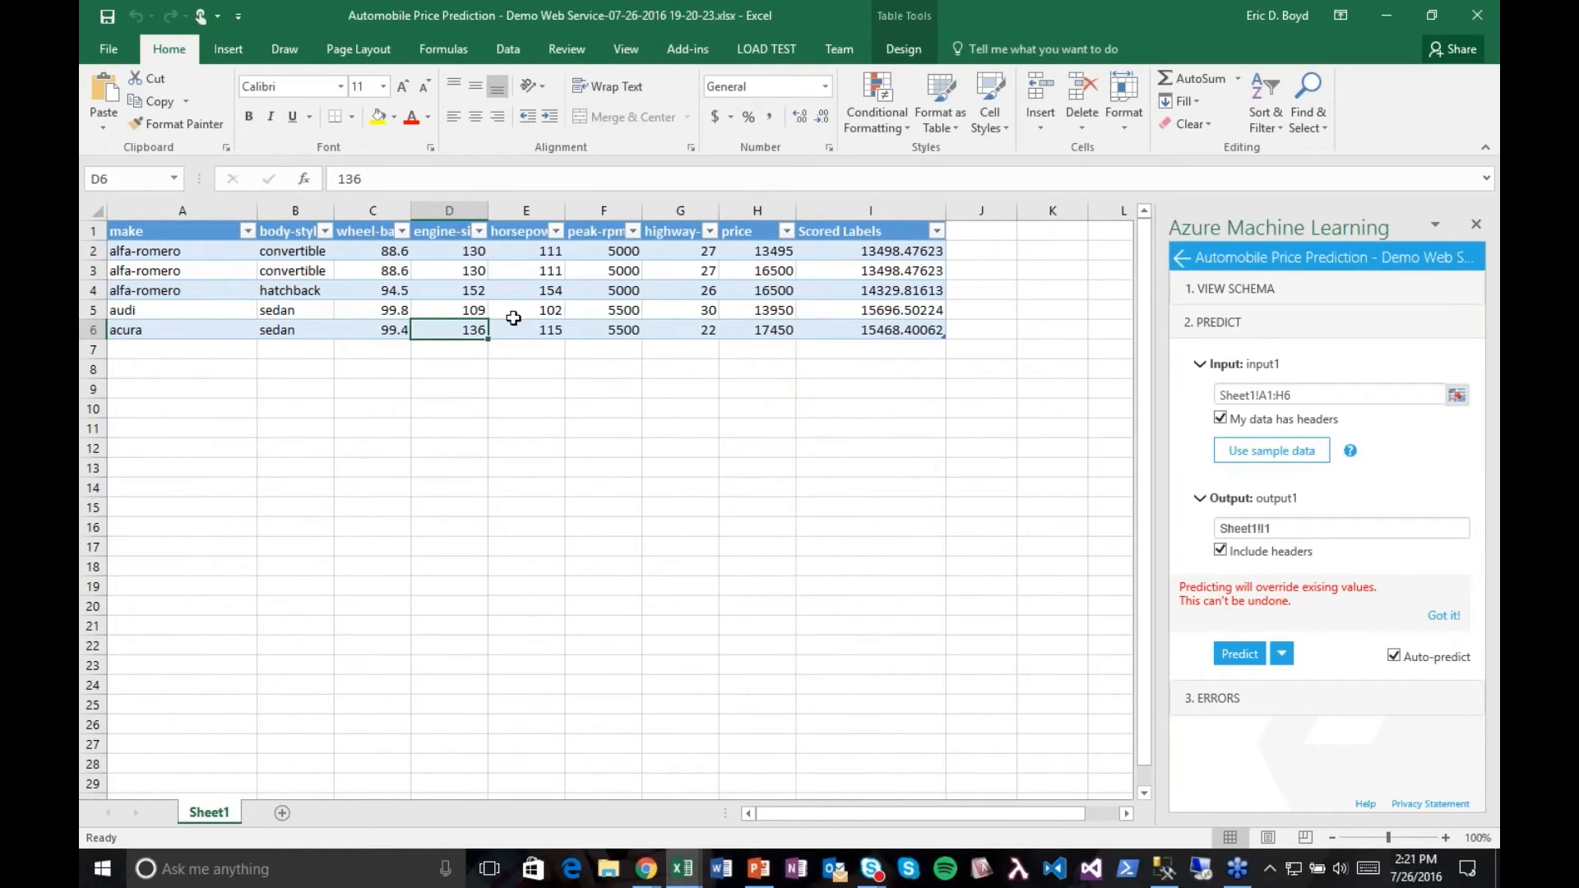
pyautogui.write('250')
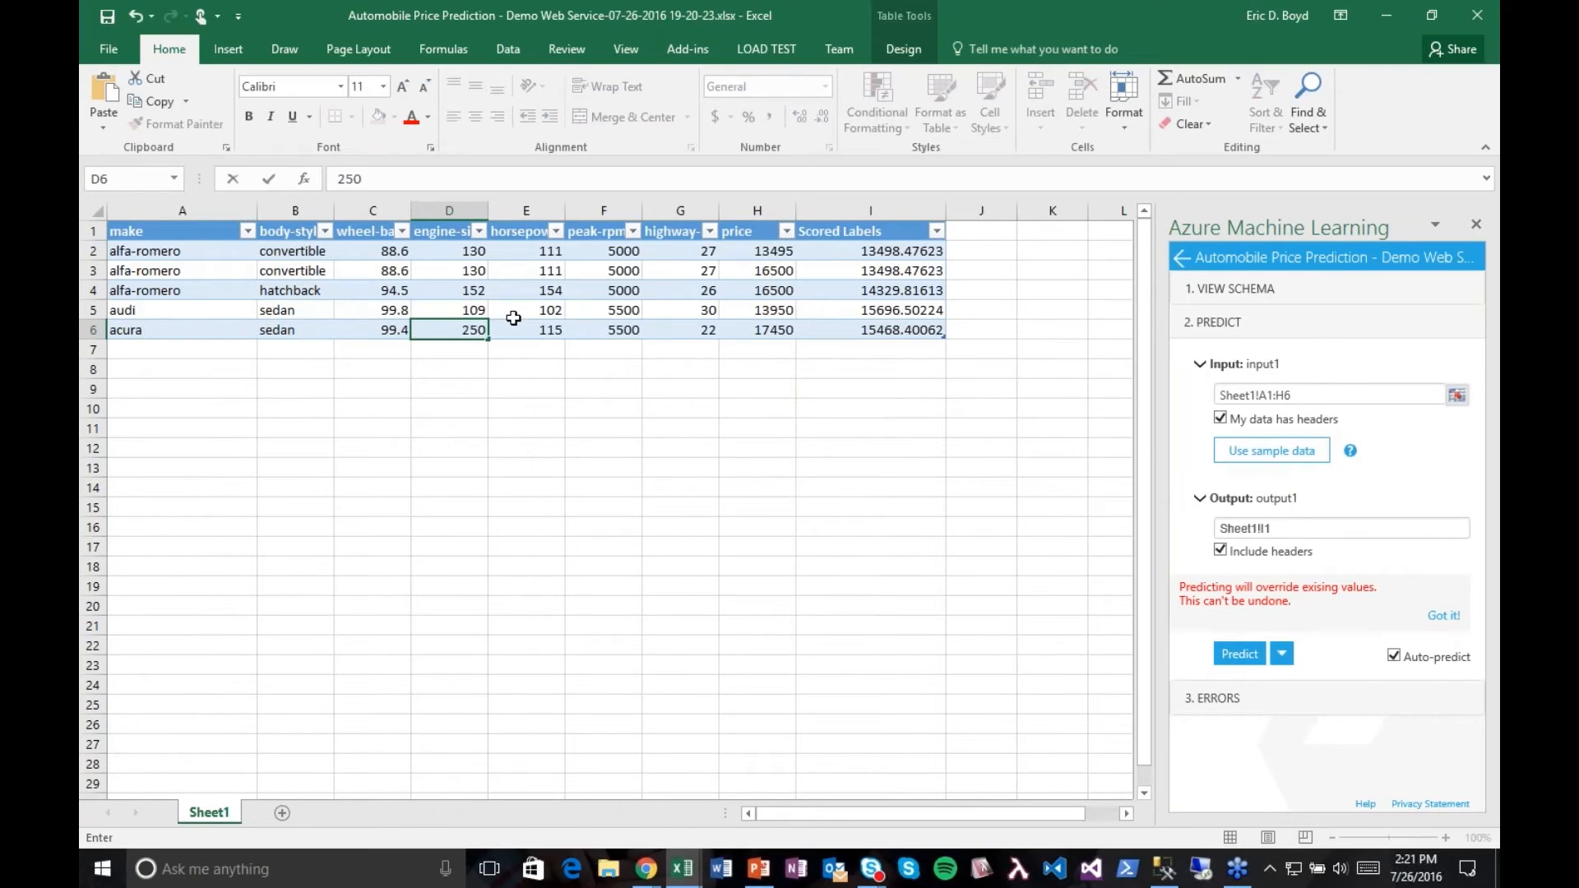
pyautogui.press('Tab')
pyautogui.write('500')
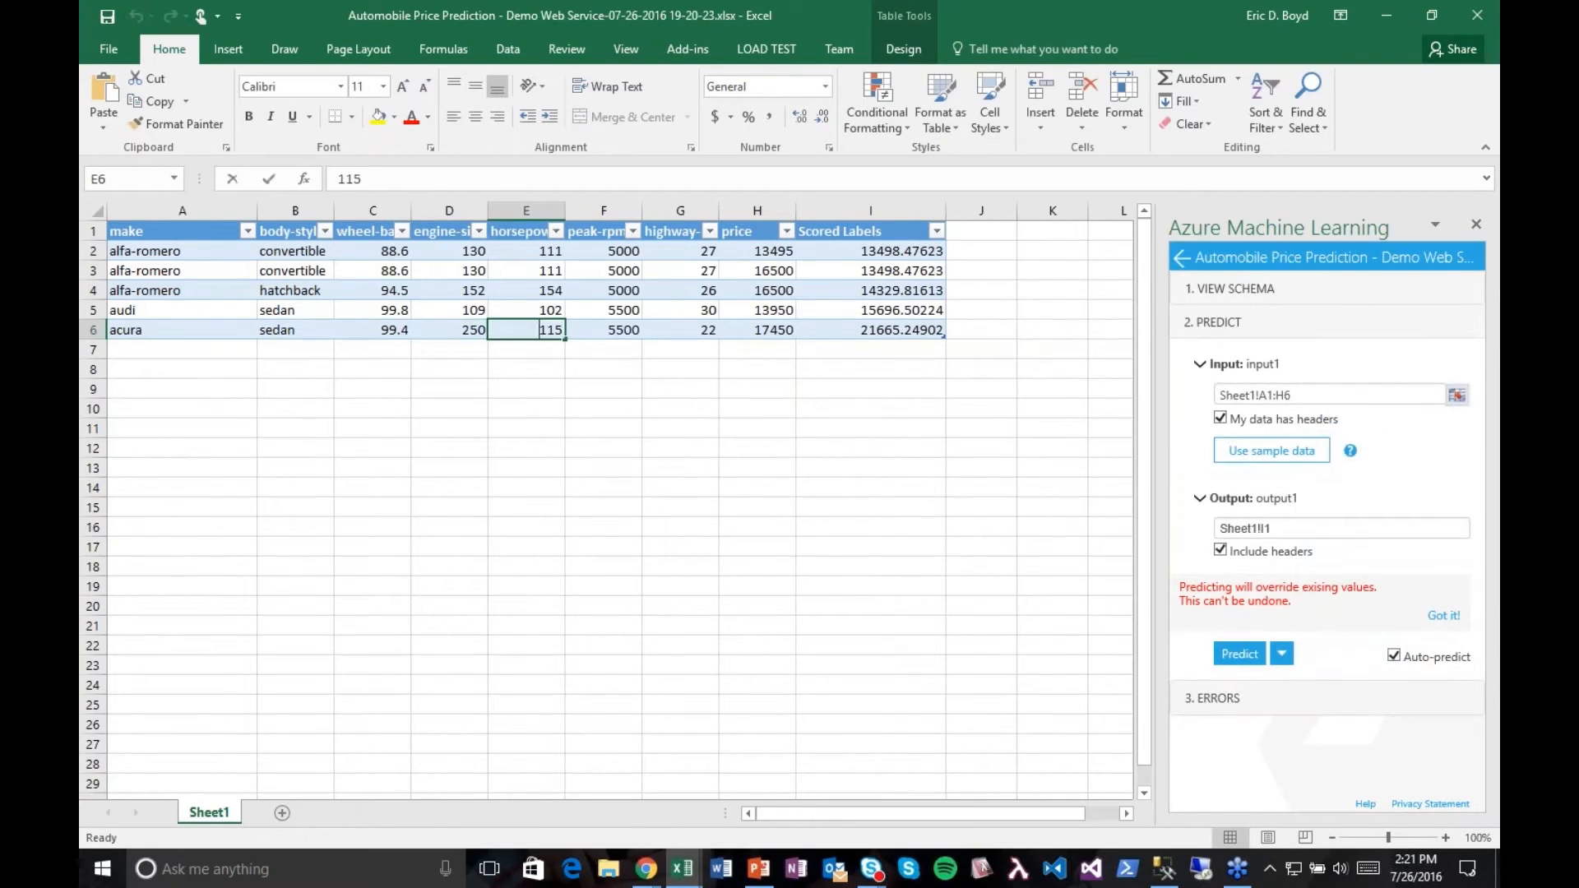
pyautogui.press('Tab')
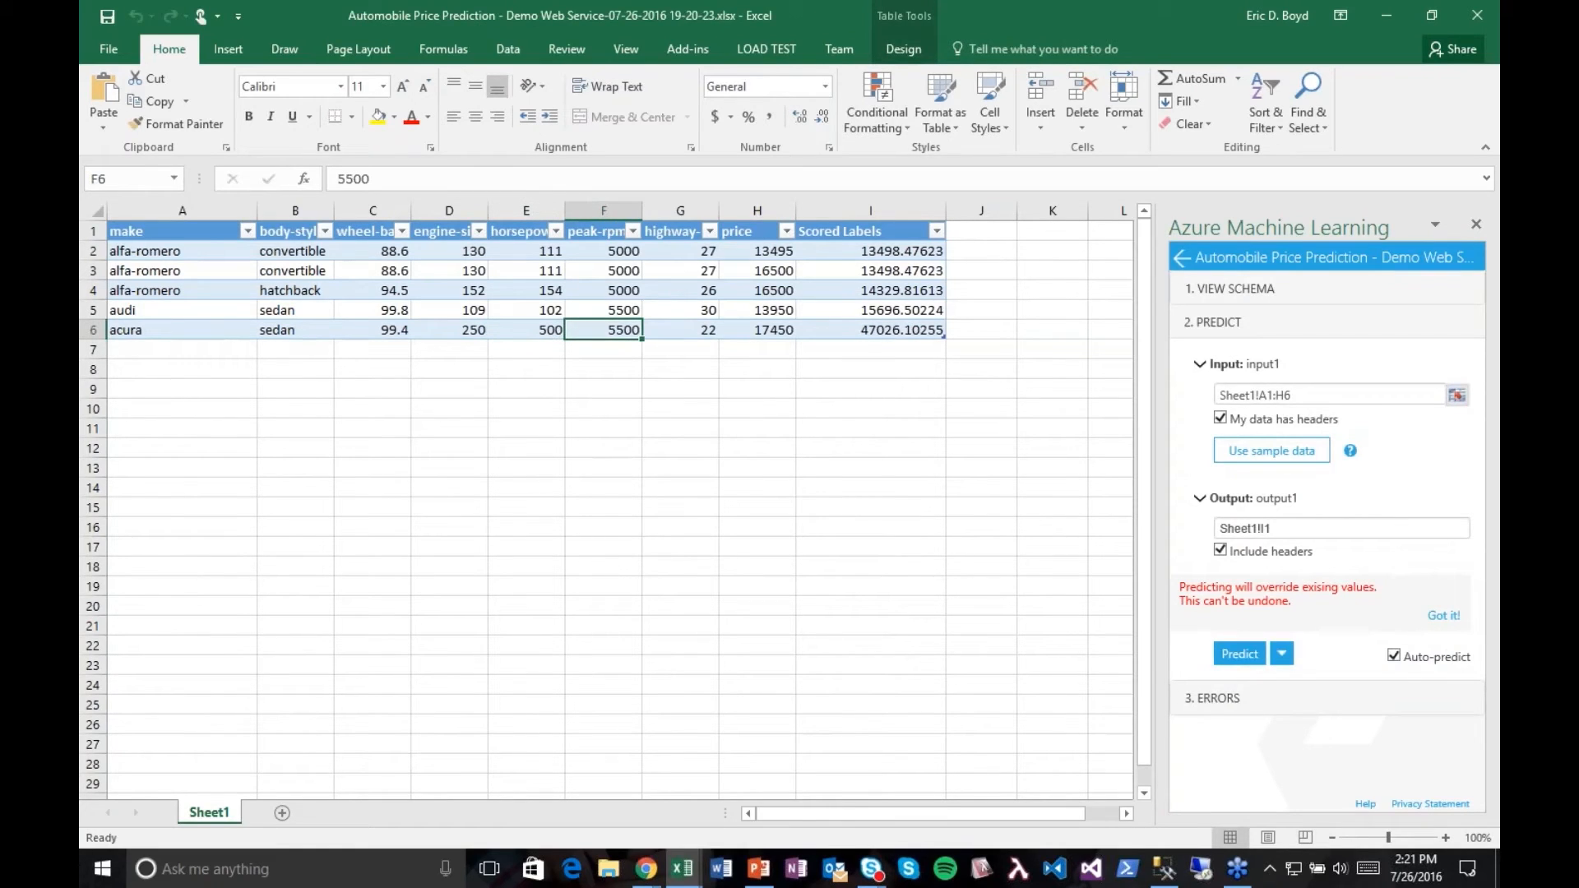
# Step: Set the acura row's engine size to 150, horsepower to 300 and highway mileage to 12
pyautogui.click(449, 330)
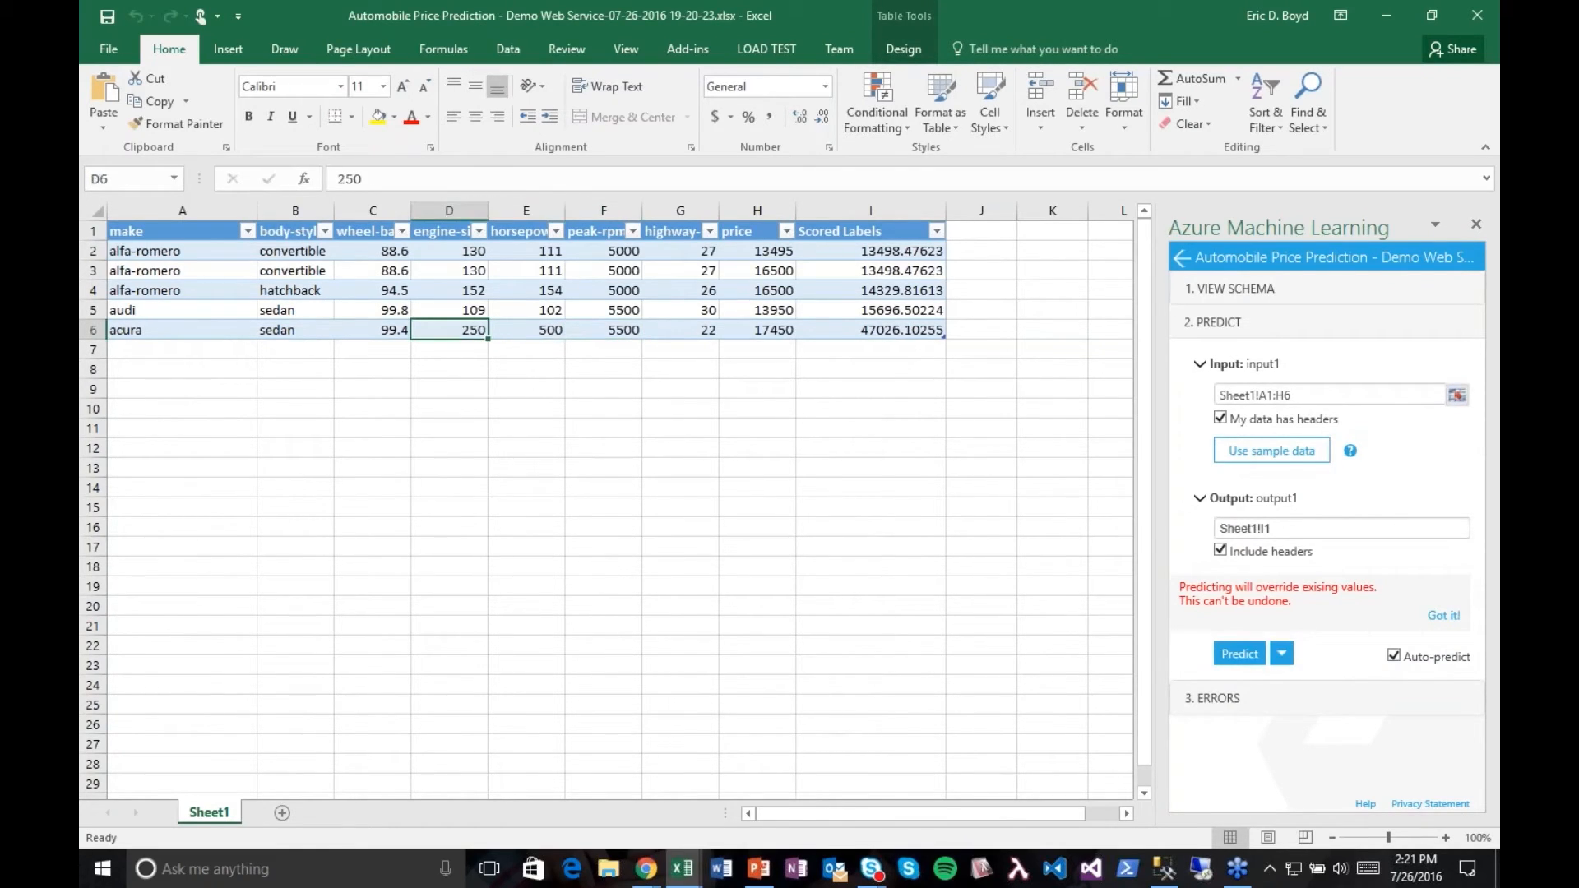
pyautogui.write('150')
pyautogui.press('Tab')
pyautogui.write('300')
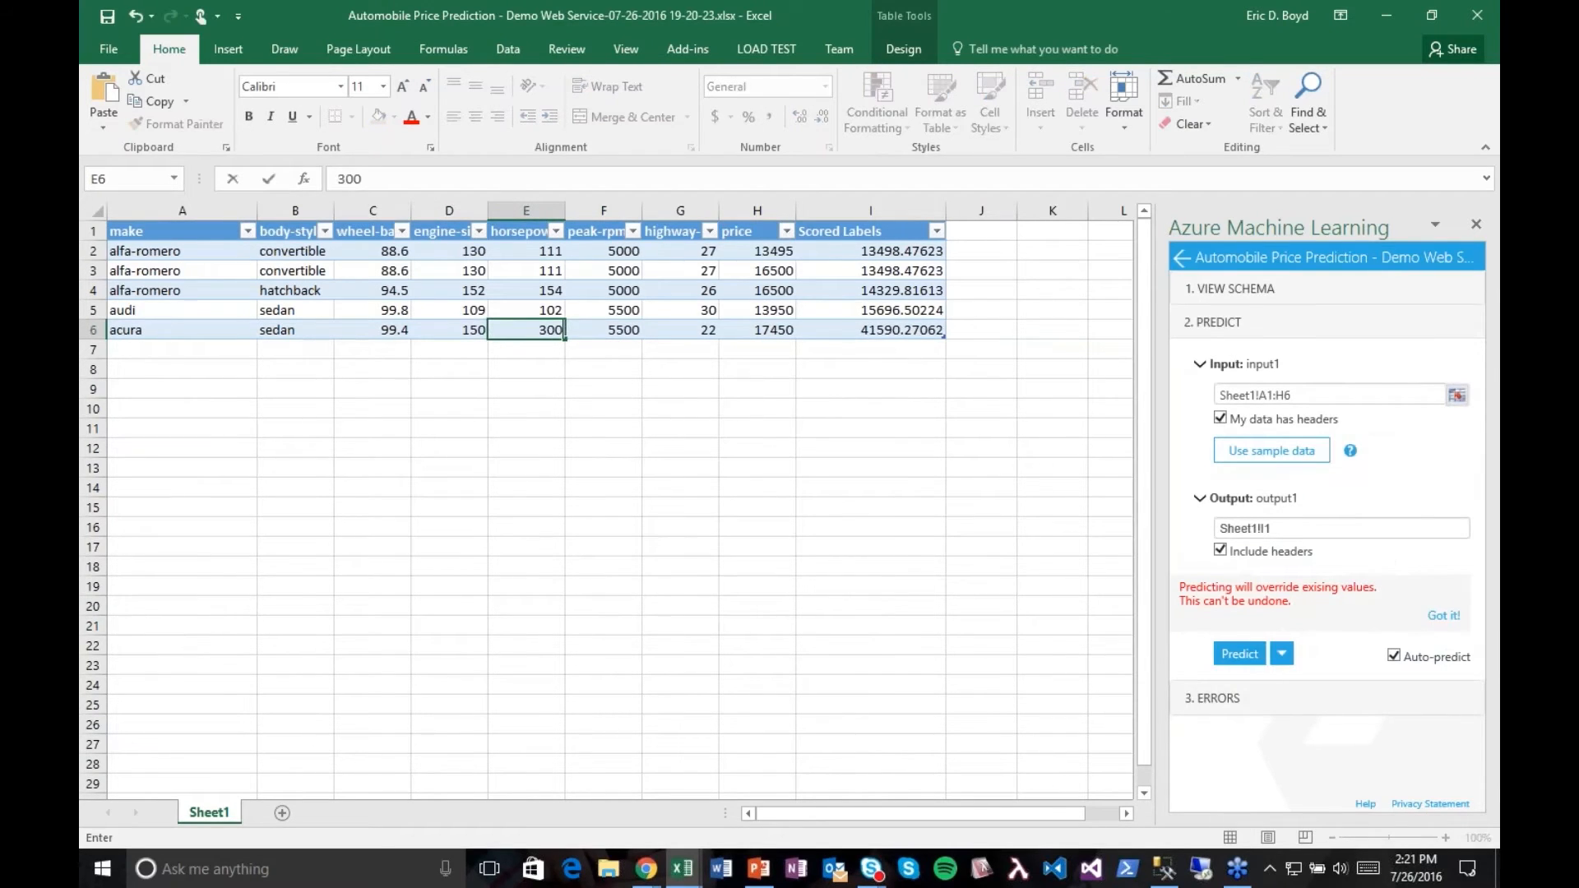
pyautogui.press('Tab')
pyautogui.press('Tab')
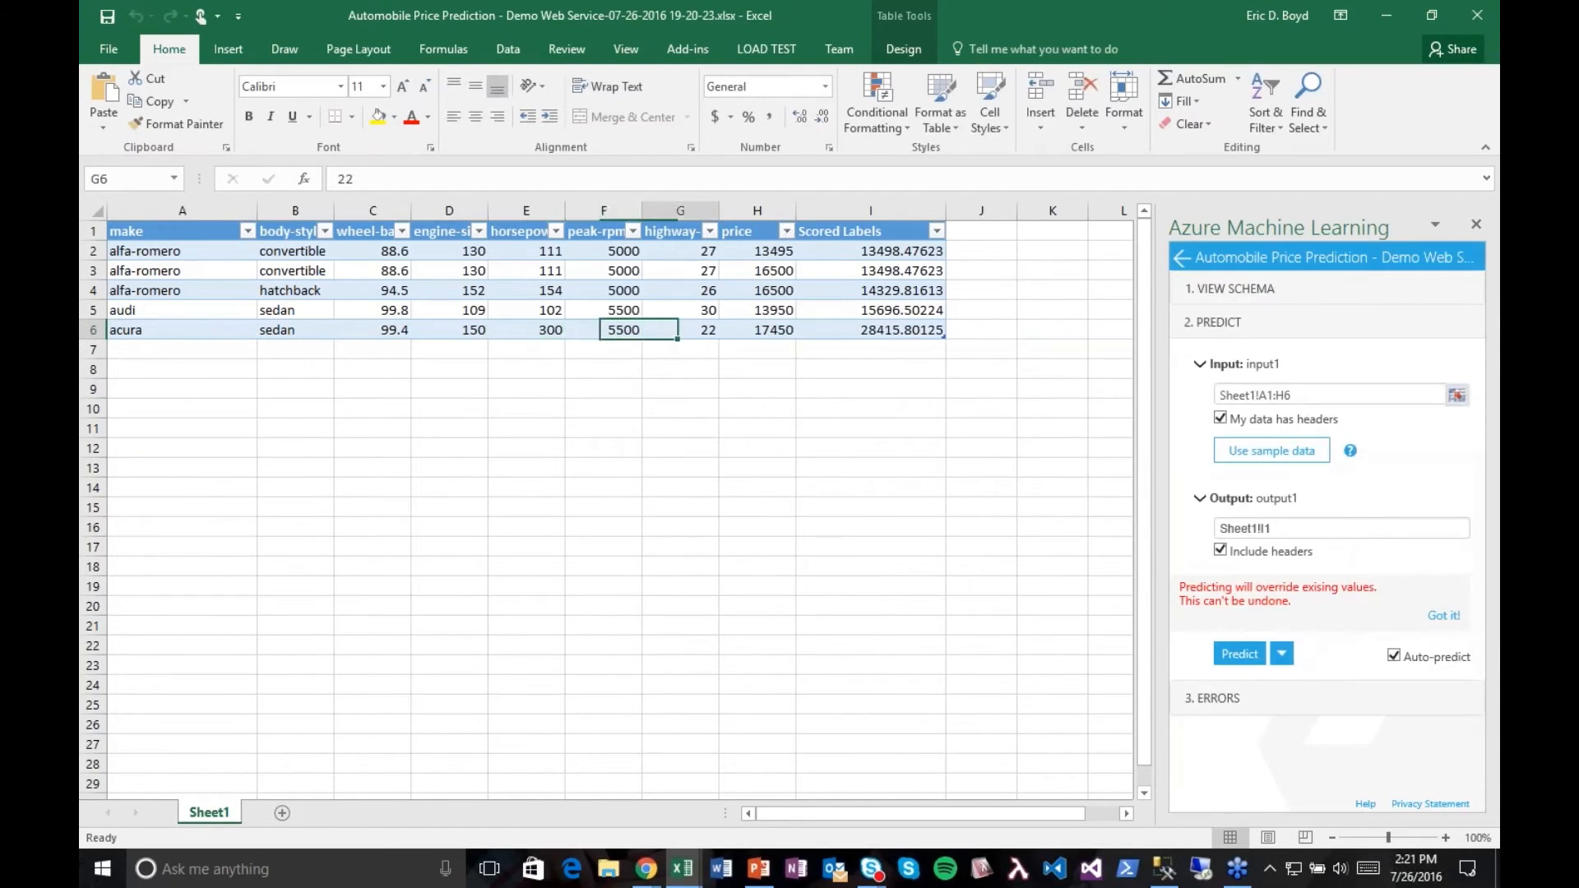
pyautogui.write('12')
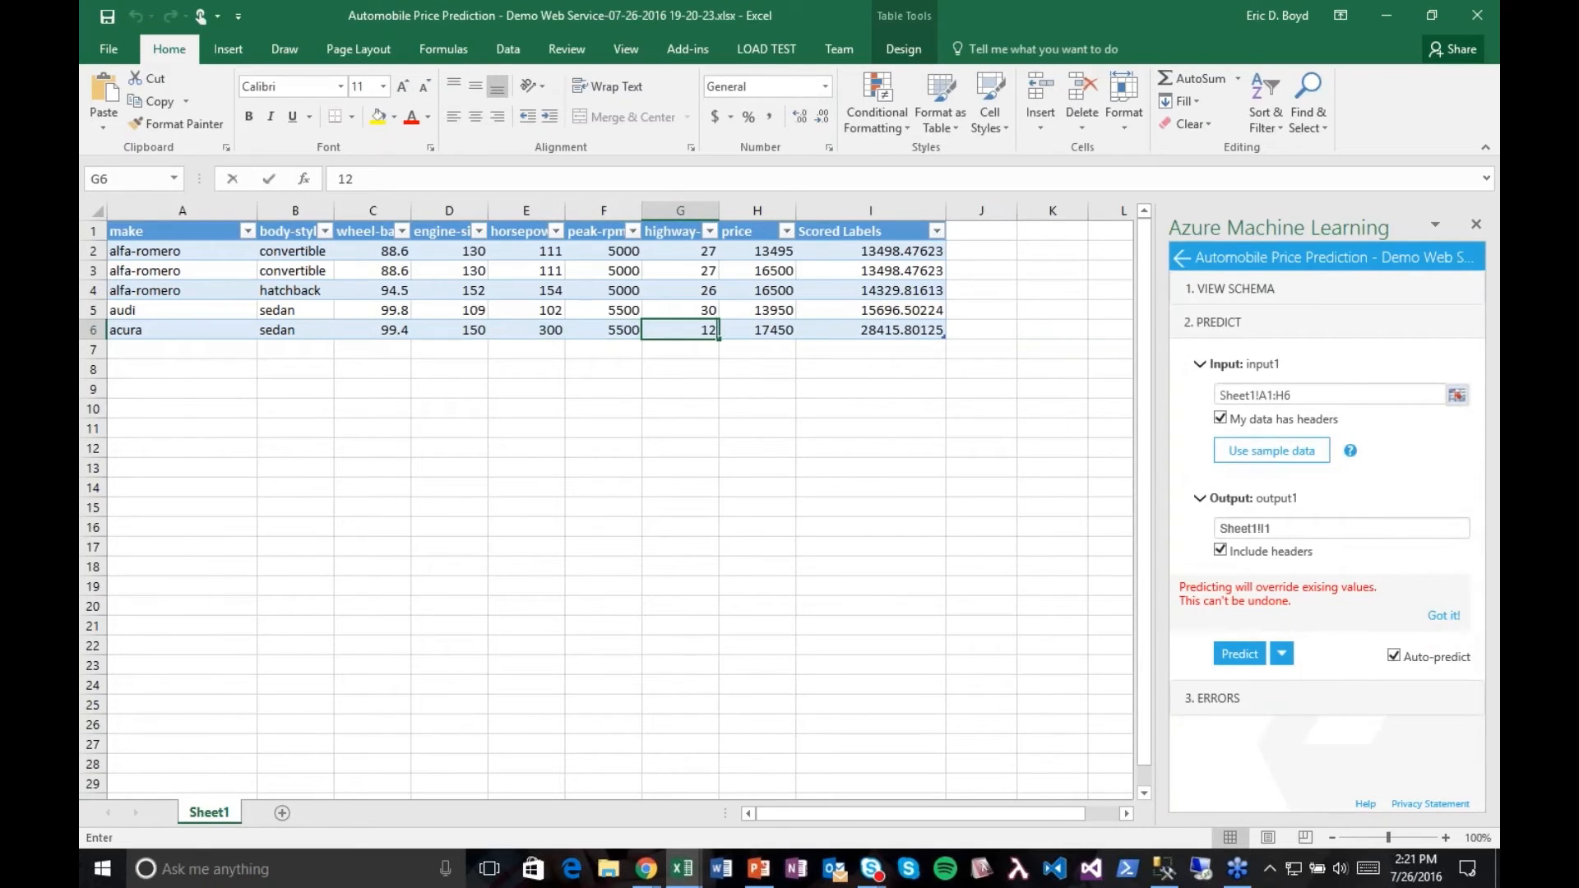
pyautogui.hotkey('shift', 'Tab')
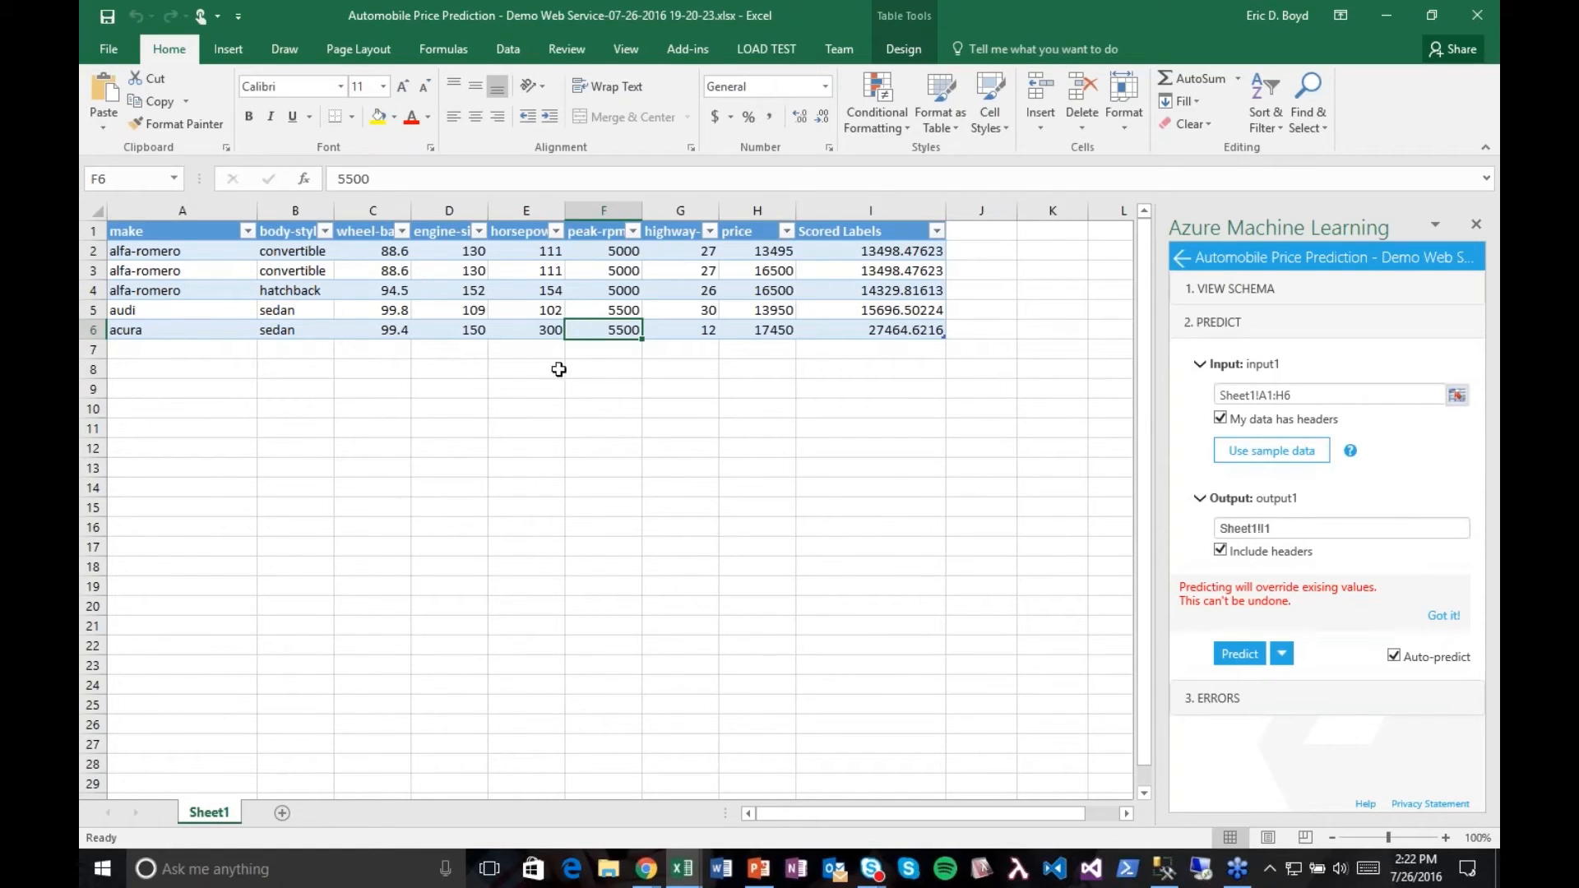
# Step: Switch to Azure Machine Learning Studio in Chrome and open the Targeted Marketing - Web Service experiment to view its modules
pyautogui.press('super+Tab')
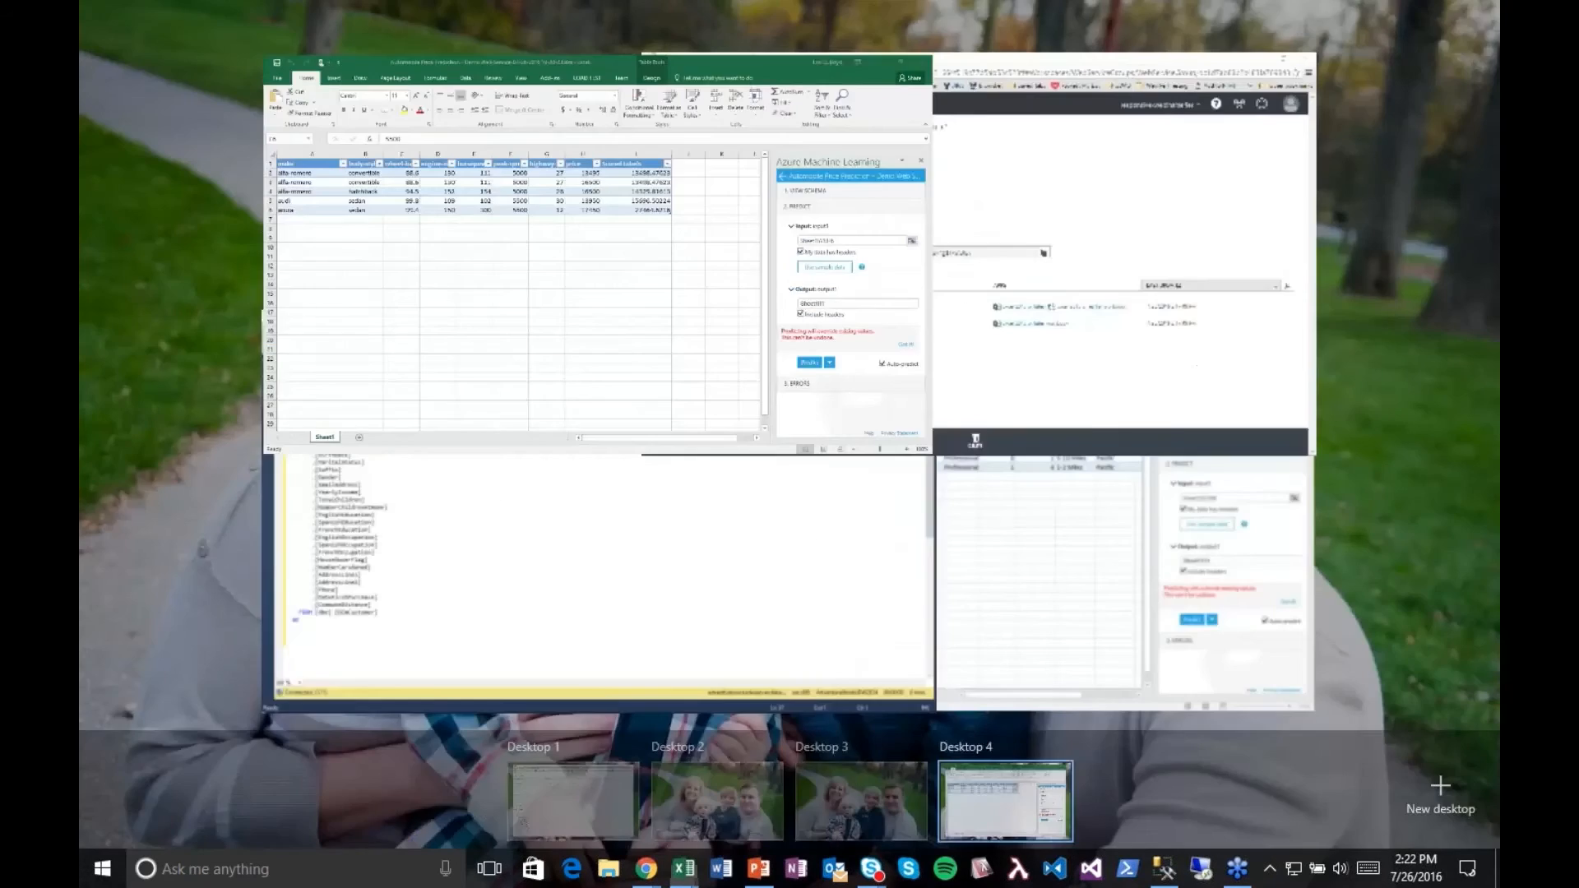
pyautogui.press('Escape')
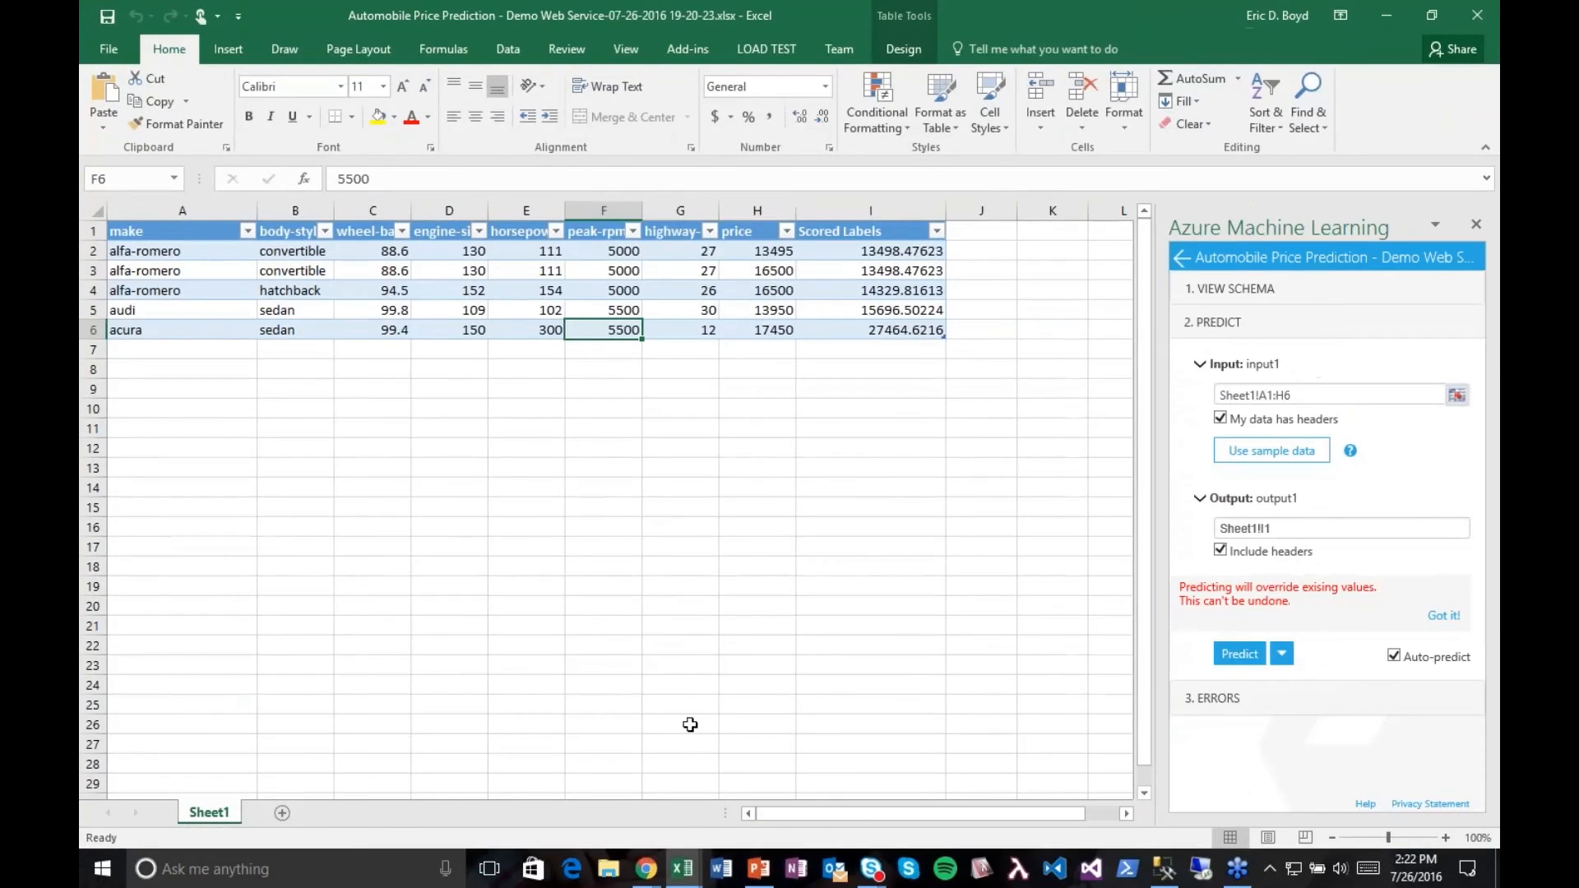
pyautogui.moveTo(645, 869)
pyautogui.click(554, 782)
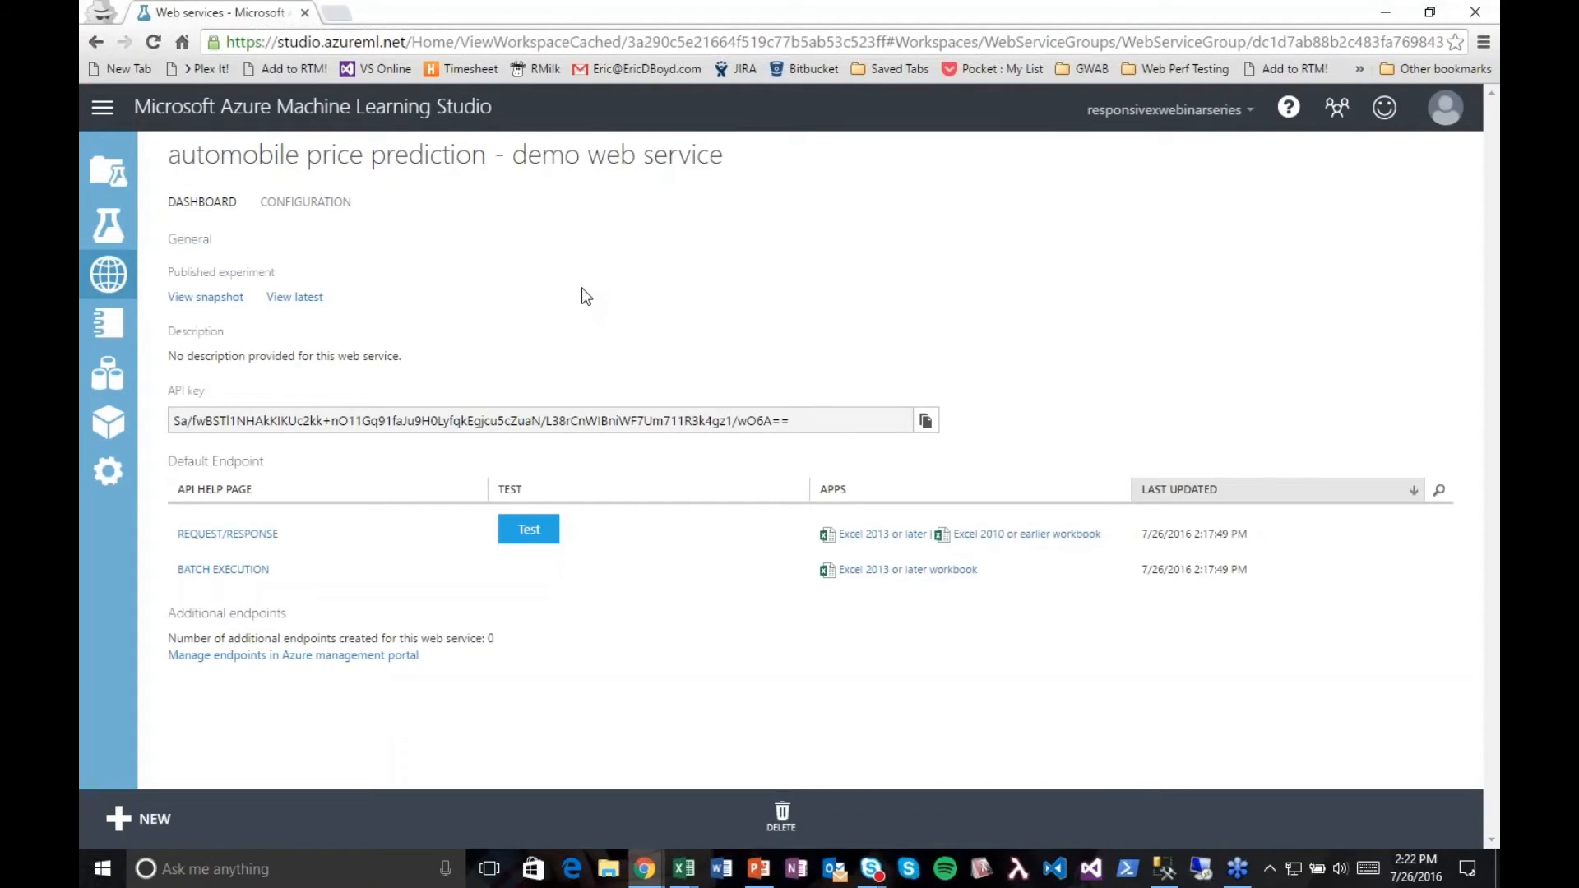
pyautogui.click(117, 280)
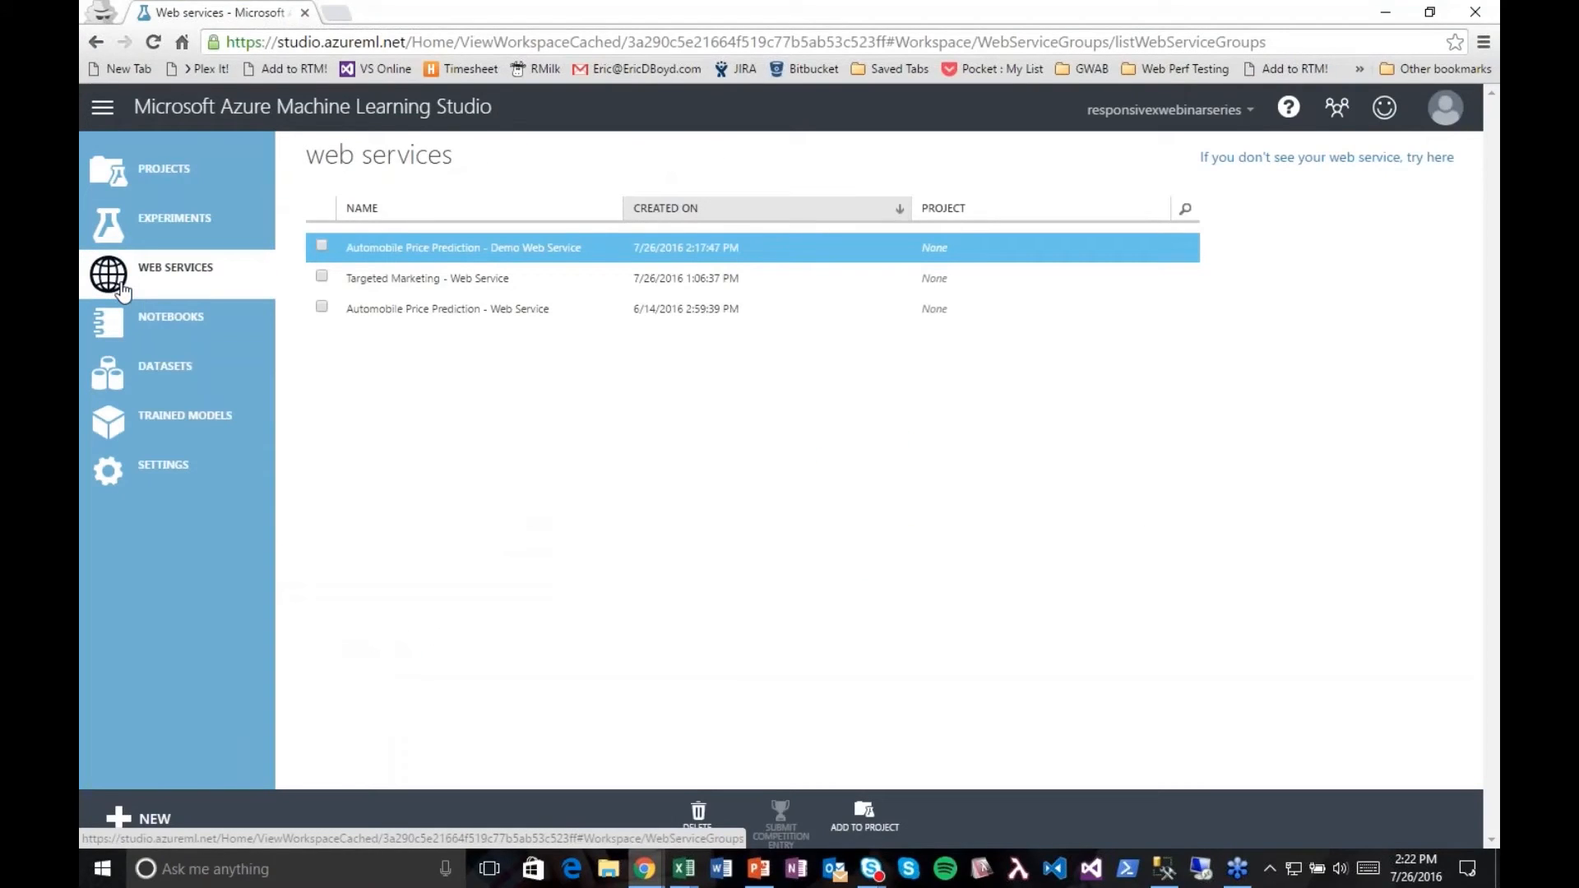
pyautogui.click(174, 231)
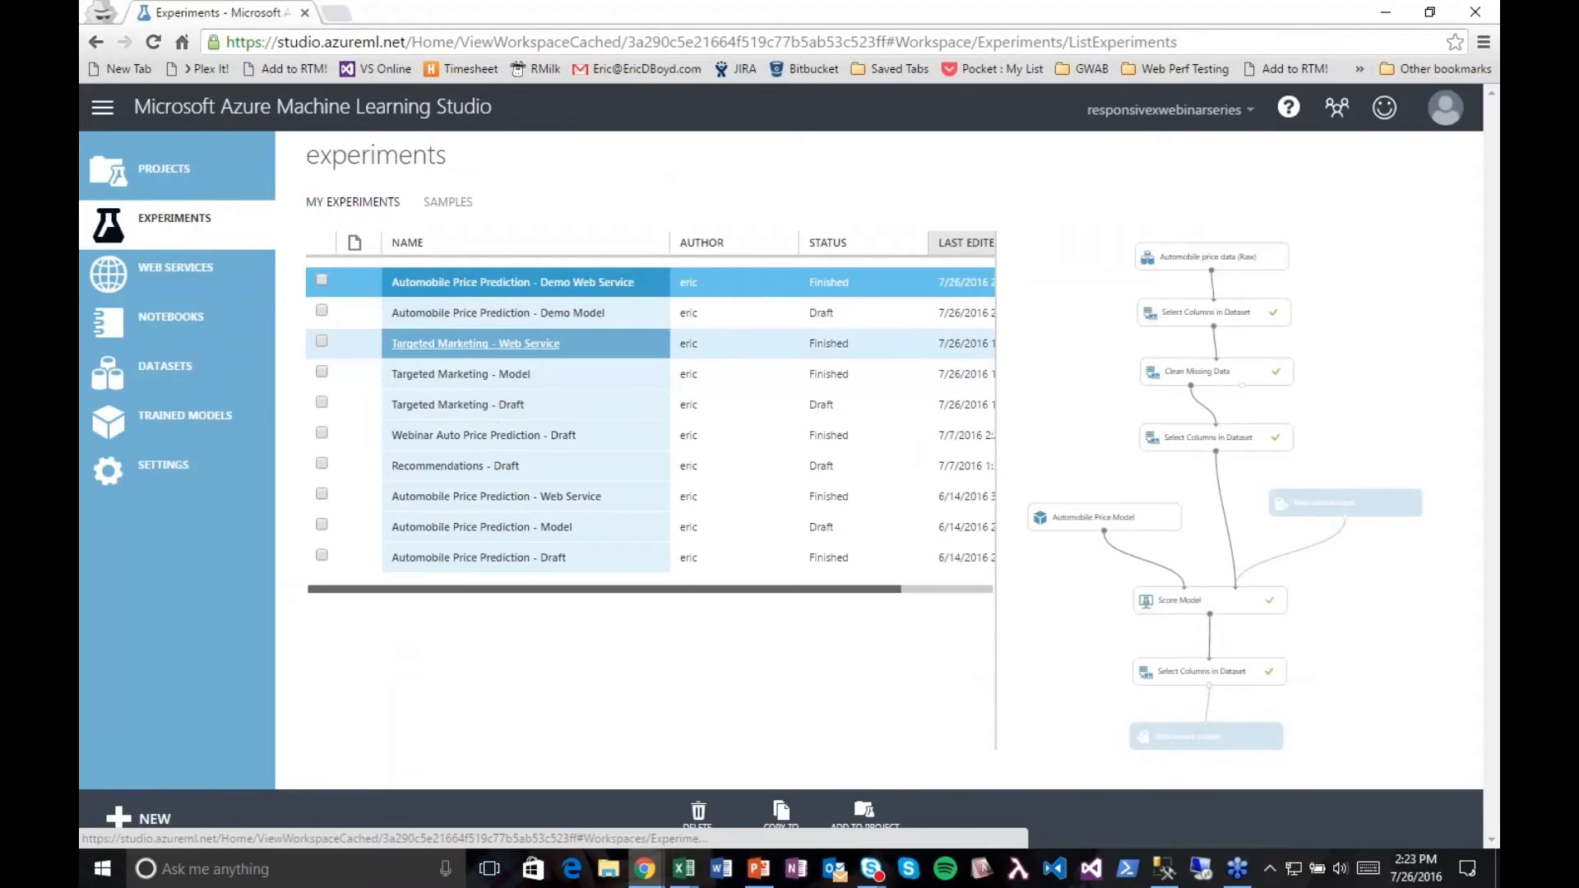
pyautogui.click(504, 352)
pyautogui.click(504, 343)
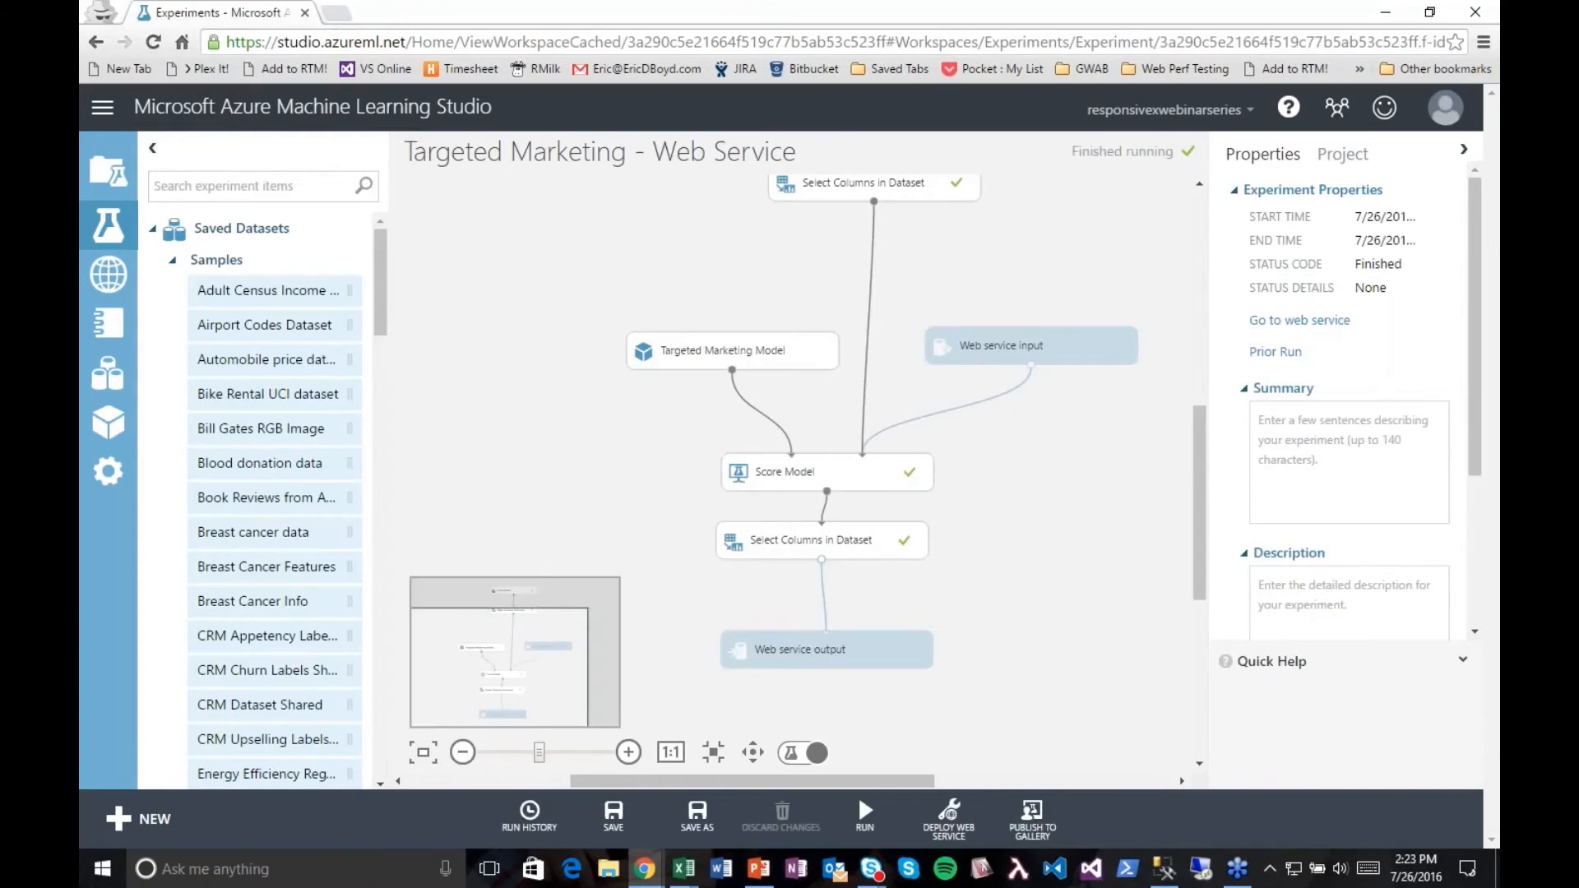
pyautogui.moveTo(1199, 467); pyautogui.dragTo(1195, 431)
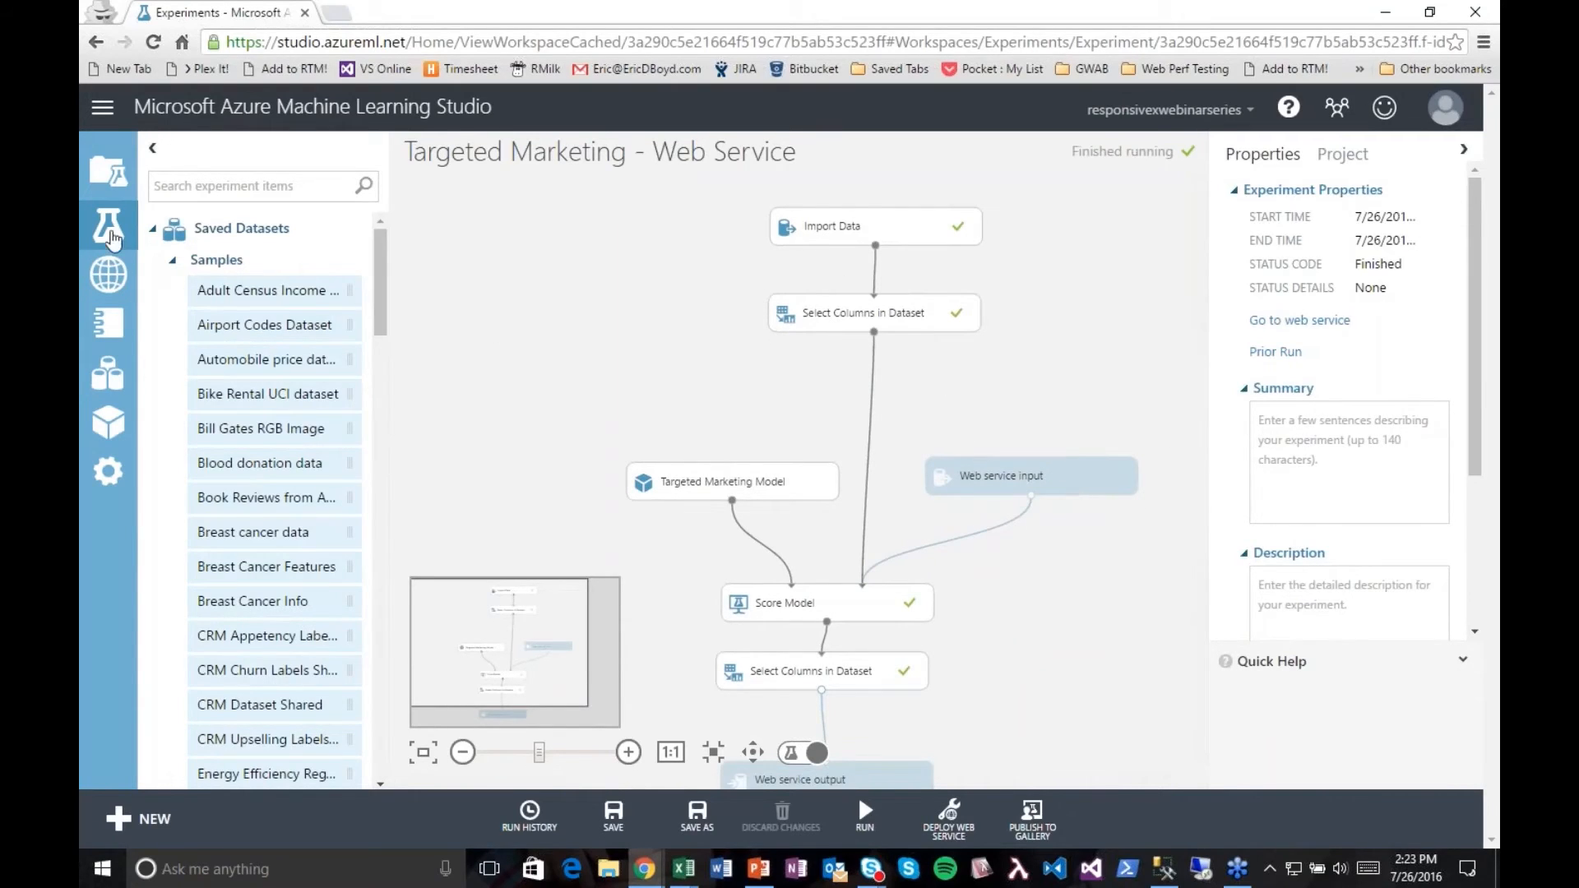
# Step: Open the Targeted Marketing - Draft experiment and inspect its two-class boosted decision tree and Bayes point machine modules
pyautogui.click(109, 233)
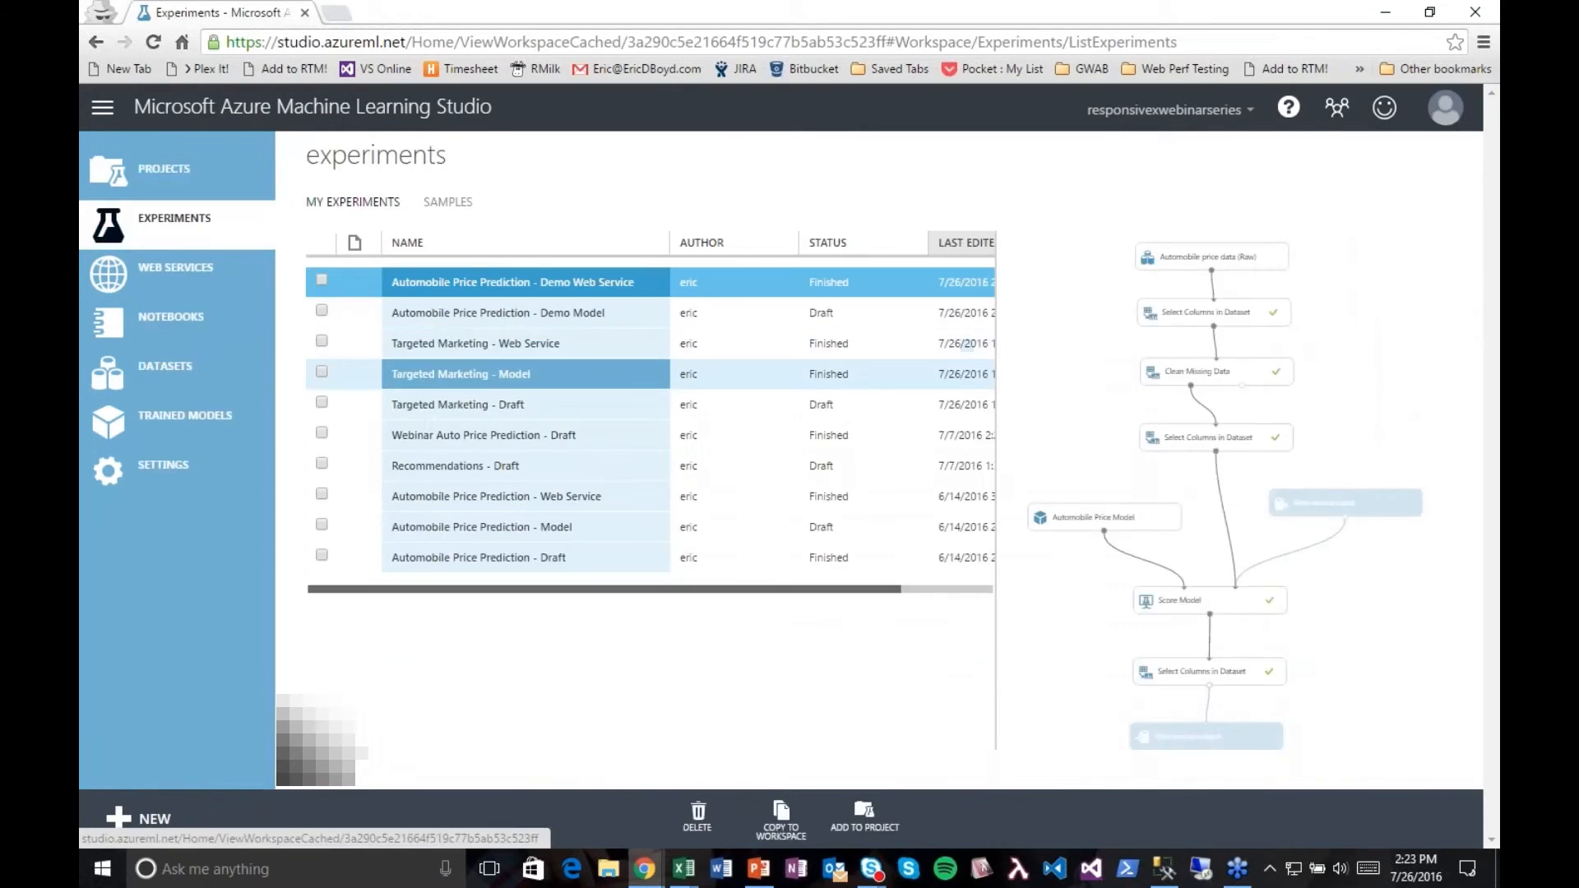
pyautogui.click(475, 406)
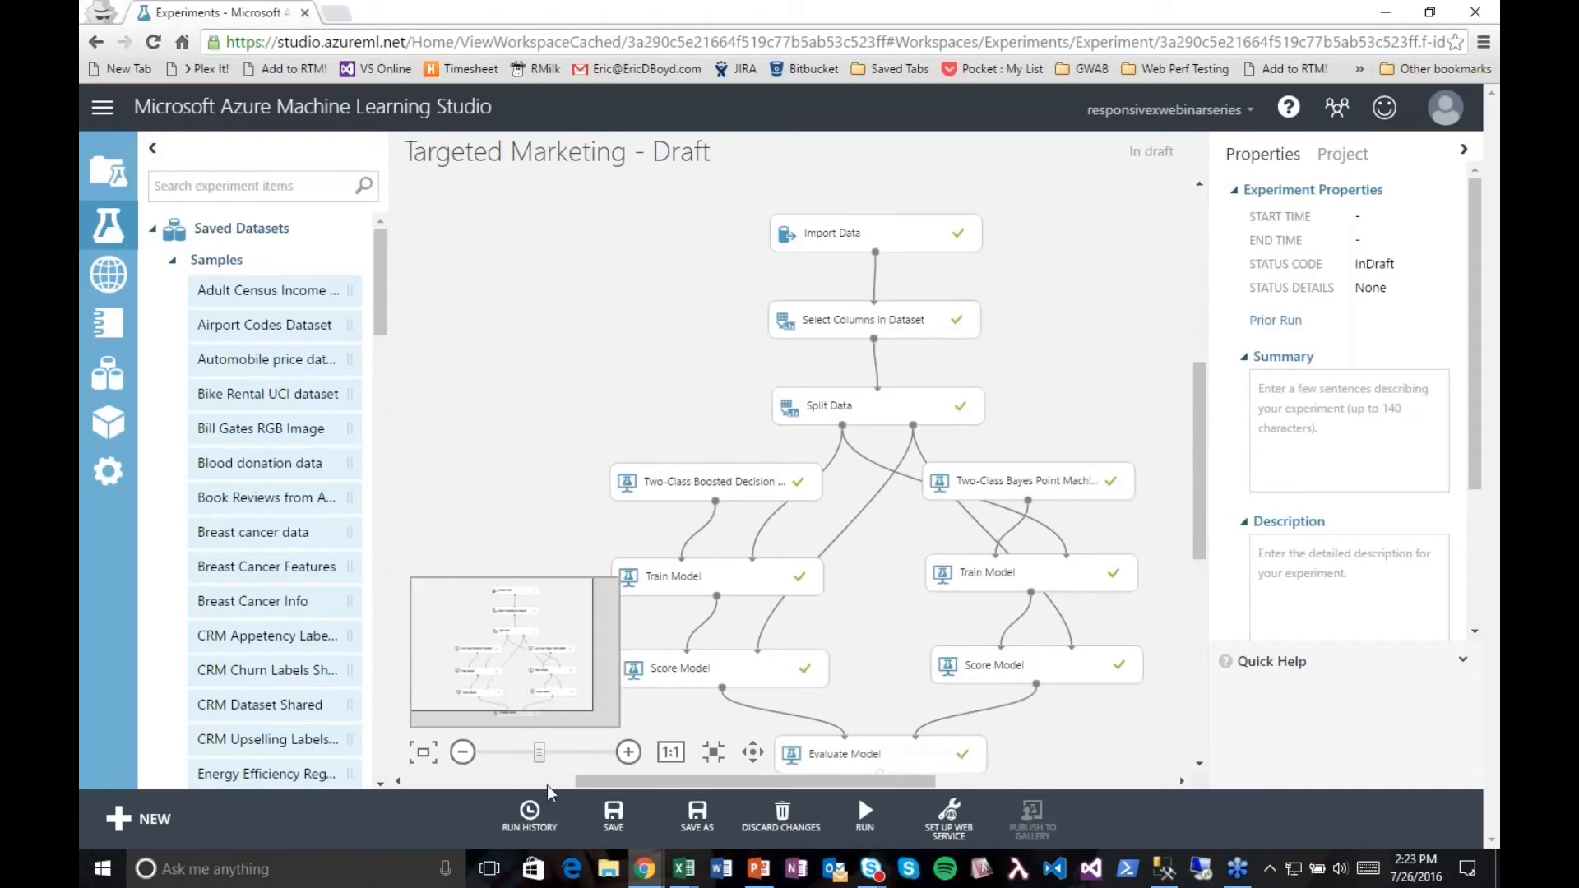
pyautogui.click(463, 752)
pyautogui.scroll(-2, 1199, 520)
pyautogui.scroll(1, 1209, 524)
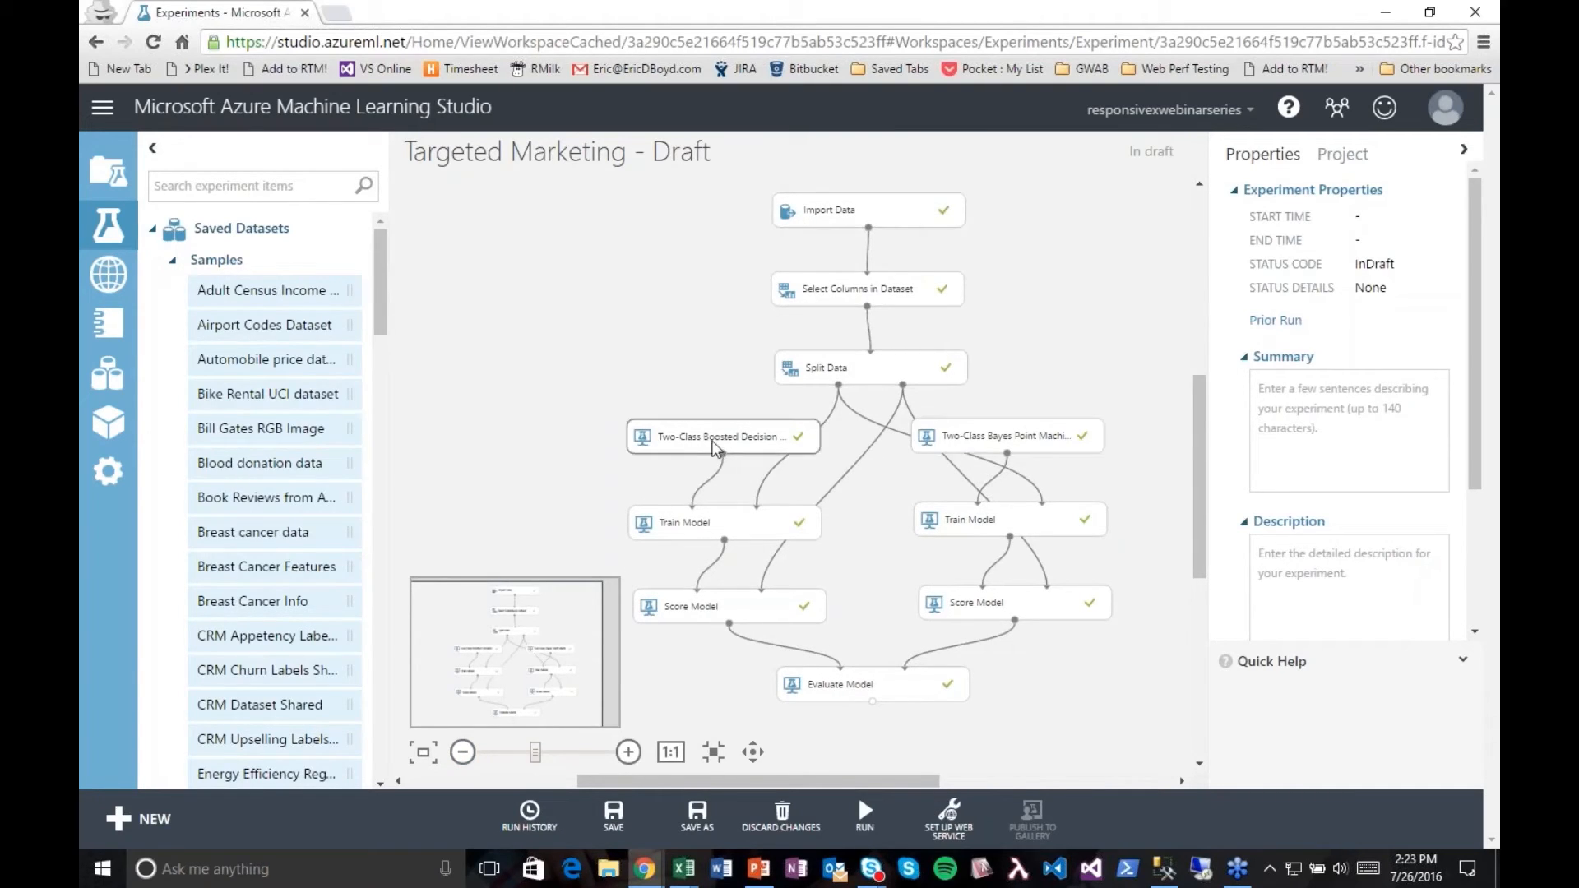
pyautogui.click(720, 444)
pyautogui.click(1020, 438)
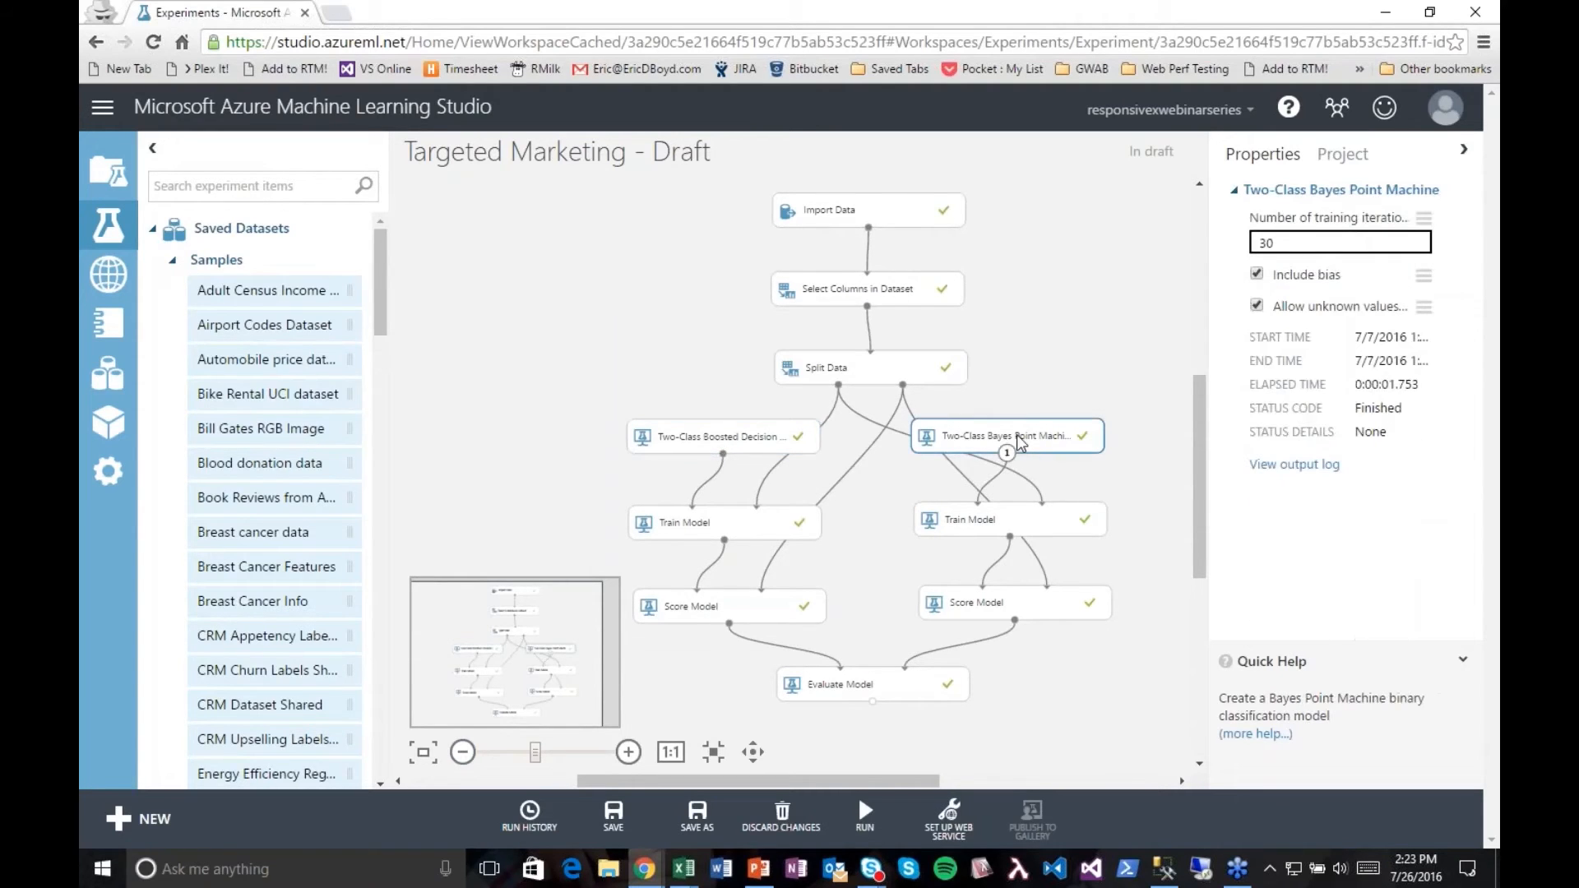
pyautogui.scroll(-2, 1200, 473)
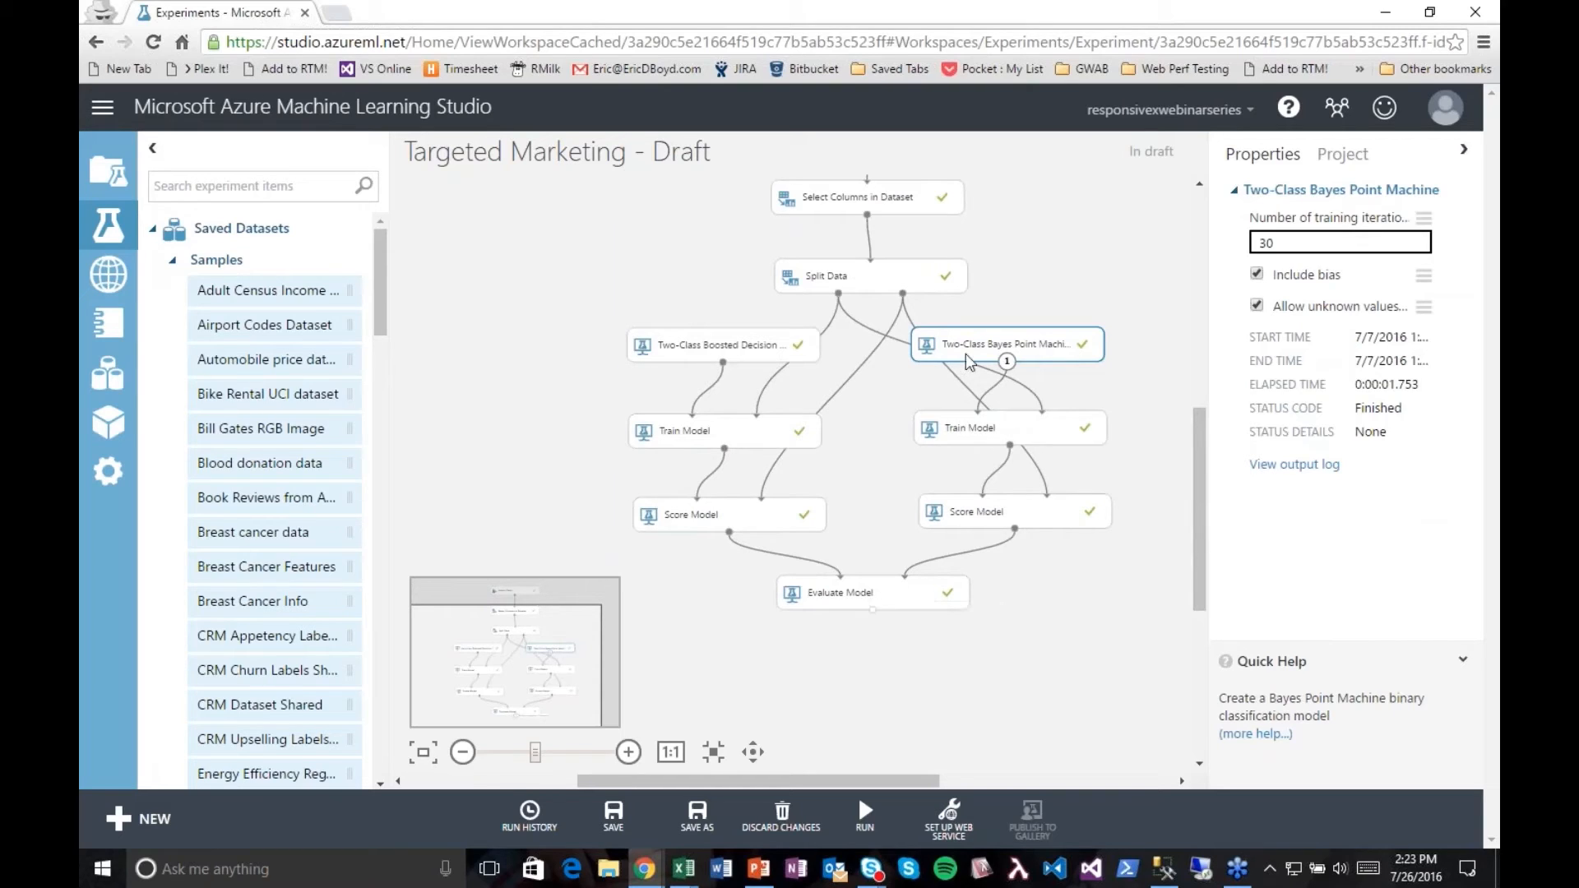
# Step: Visualize the Evaluate Model results to compare the ROC curves of both scored datasets, and close the results
pyautogui.rightClick(873, 610)
pyautogui.click(943, 745)
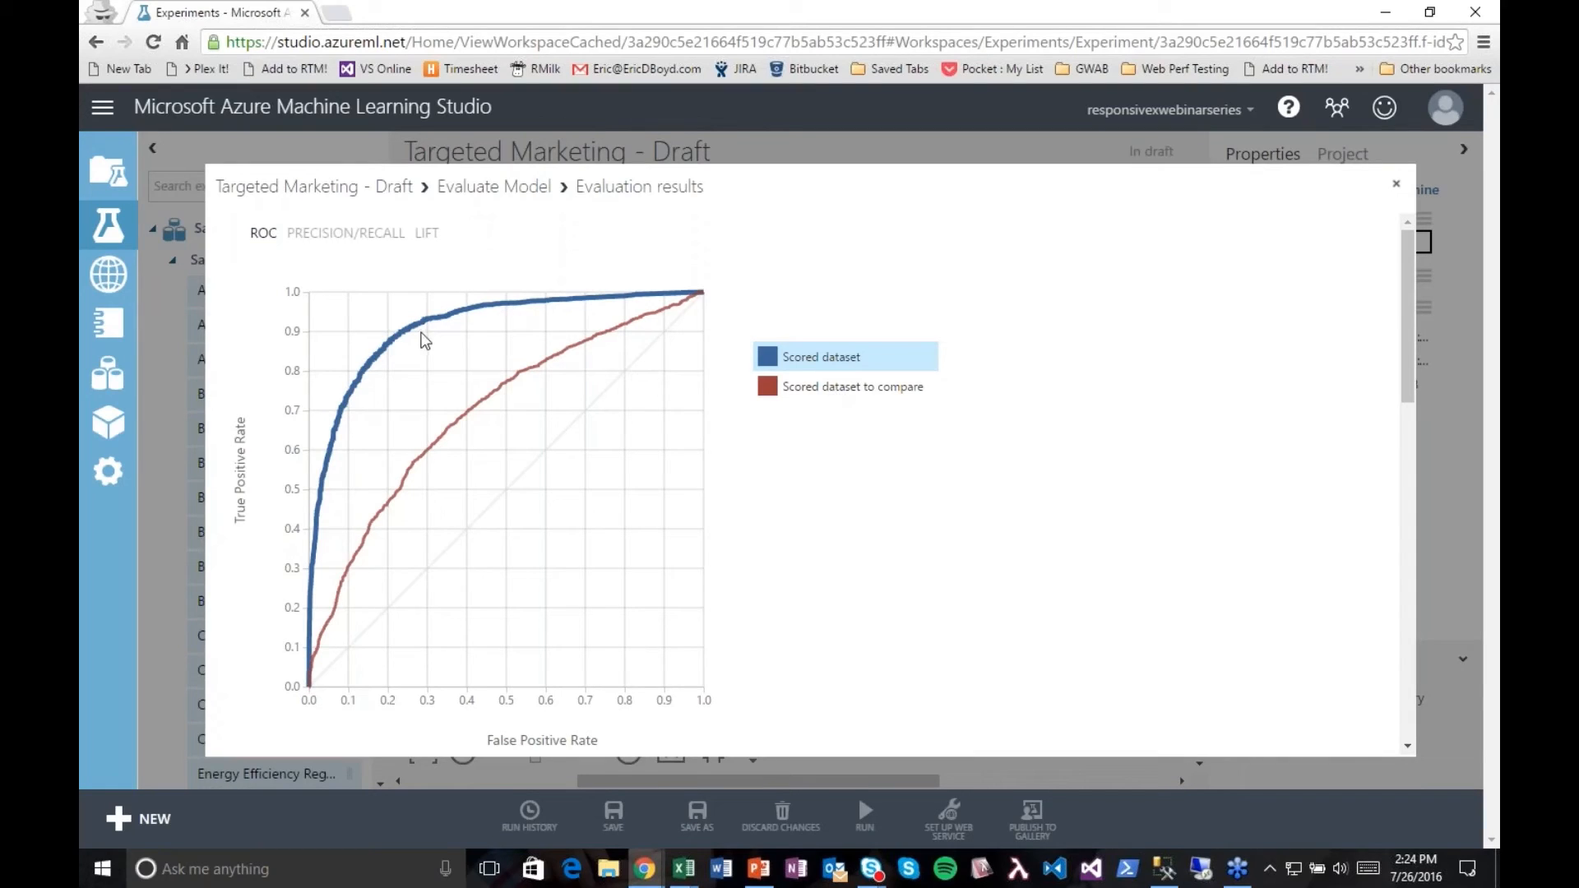
pyautogui.click(1396, 185)
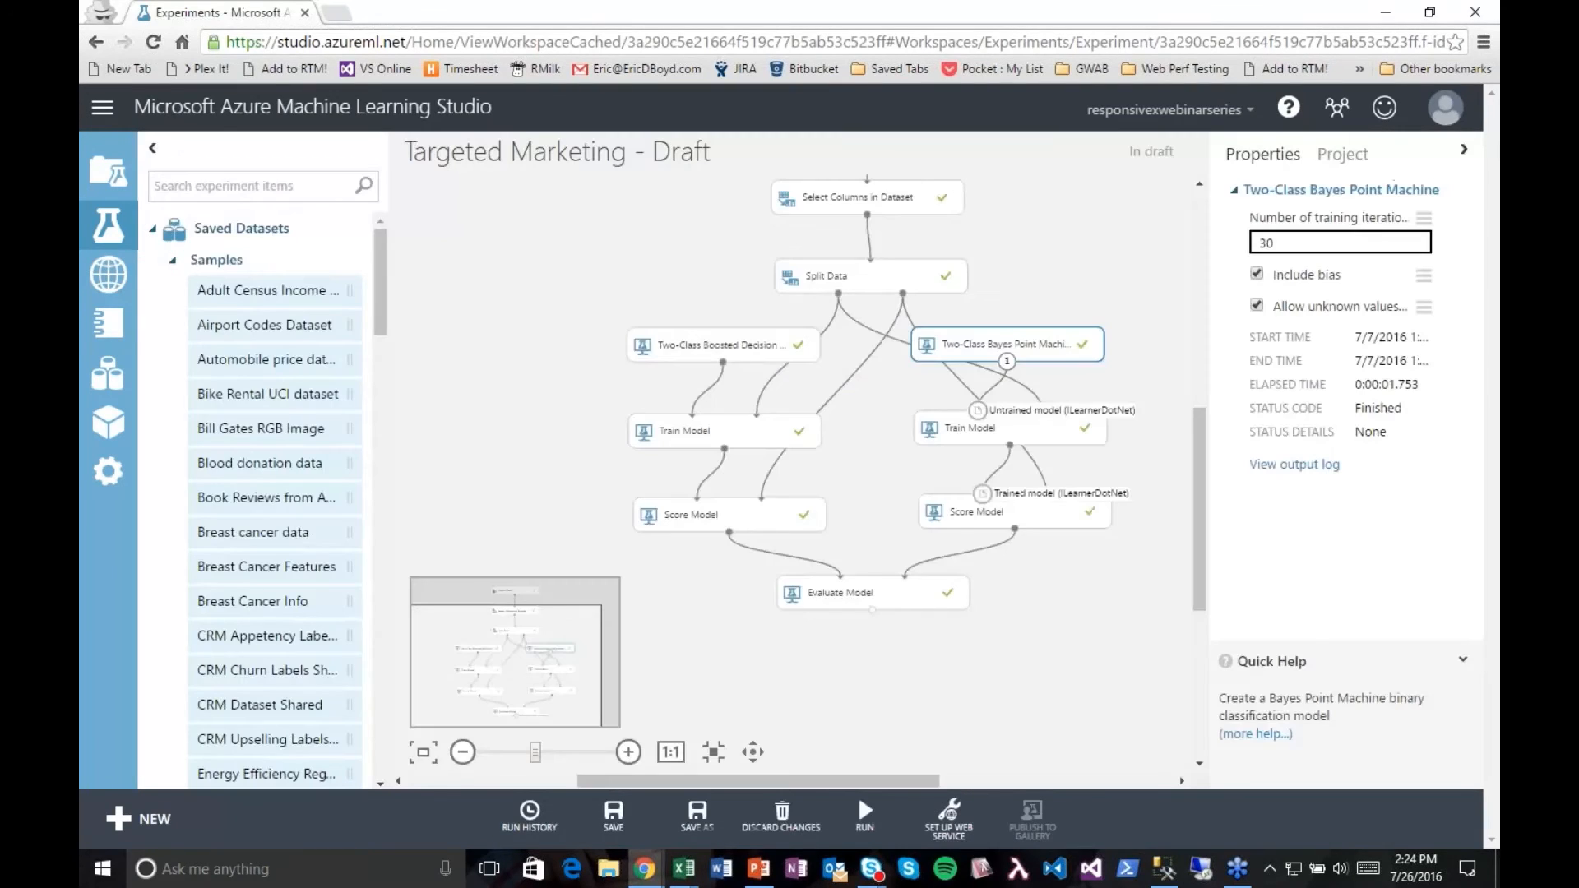
# Step: Highlight the boosted decision tree branch with its Train Model and Score Model modules, and clear the selection
pyautogui.click(1152, 560)
pyautogui.moveTo(847, 547); pyautogui.dragTo(553, 308)
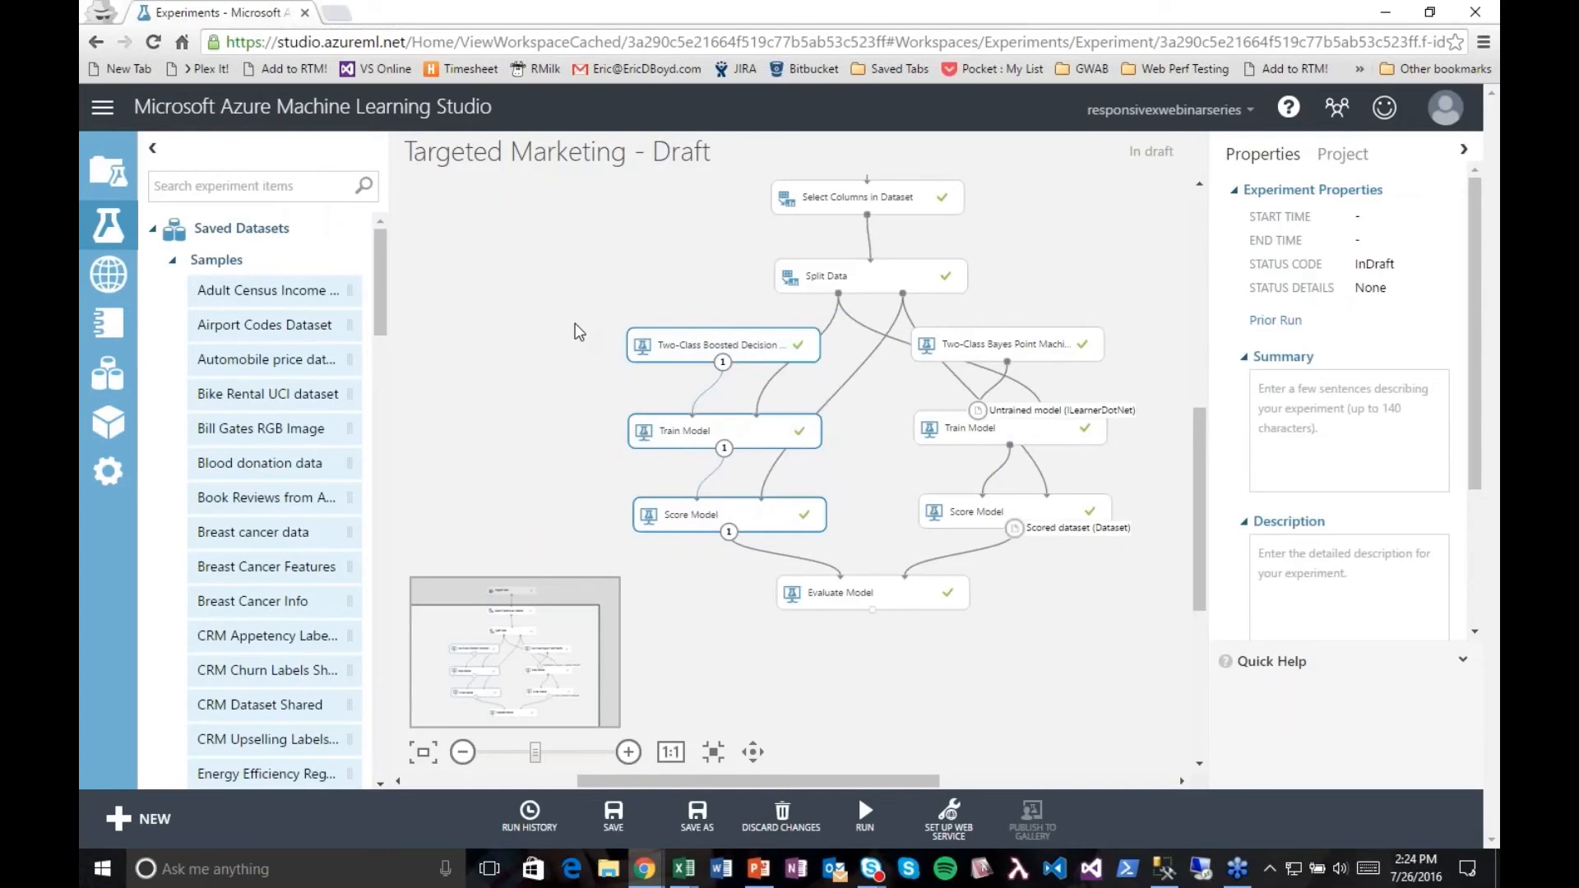
pyautogui.click(578, 330)
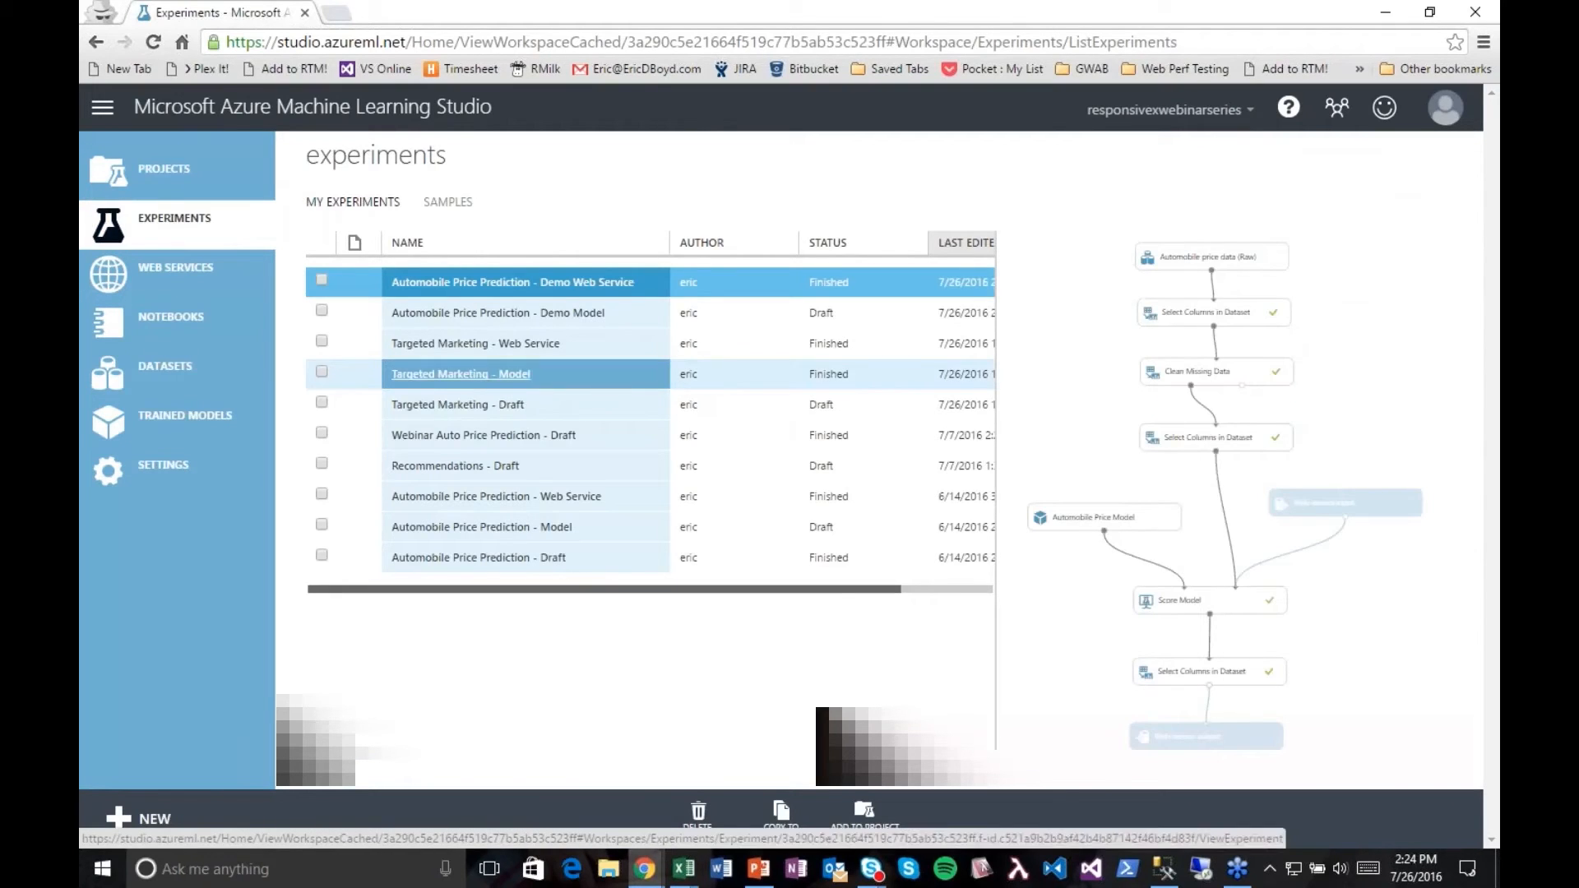
# Step: Open the Targeted Marketing - Model experiment and move its trained model, Score Model and Evaluate Model together closer beneath Select Columns in Dataset
pyautogui.click(505, 376)
pyautogui.click(505, 379)
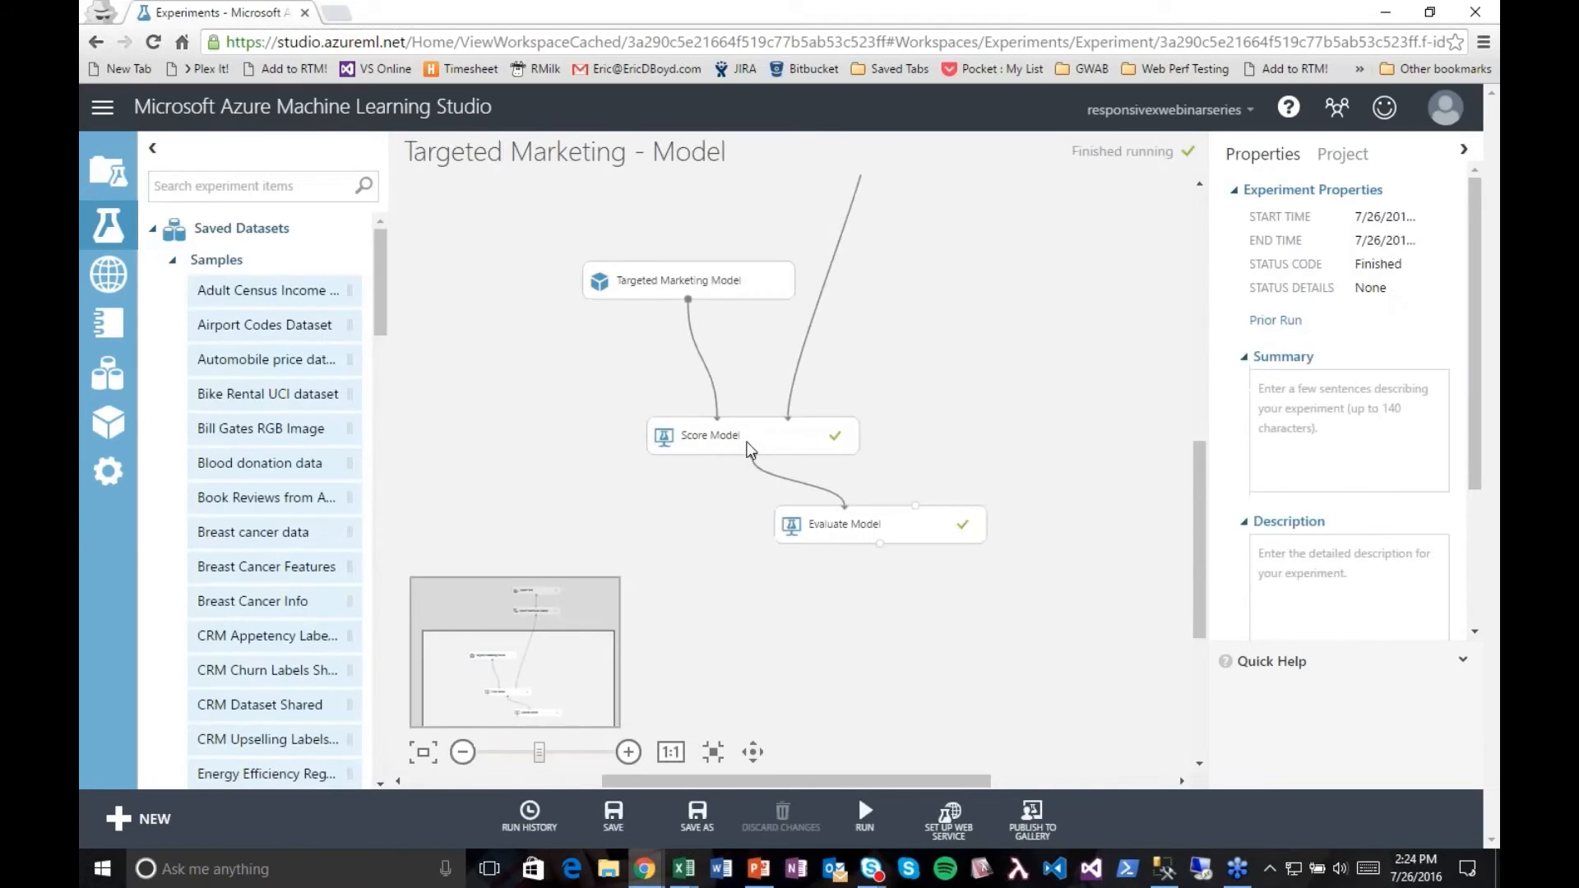
pyautogui.moveTo(1198, 561); pyautogui.dragTo(1198, 510)
pyautogui.moveTo(1071, 707); pyautogui.dragTo(492, 345)
pyautogui.moveTo(658, 428); pyautogui.dragTo(798, 332)
pyautogui.click(1064, 551)
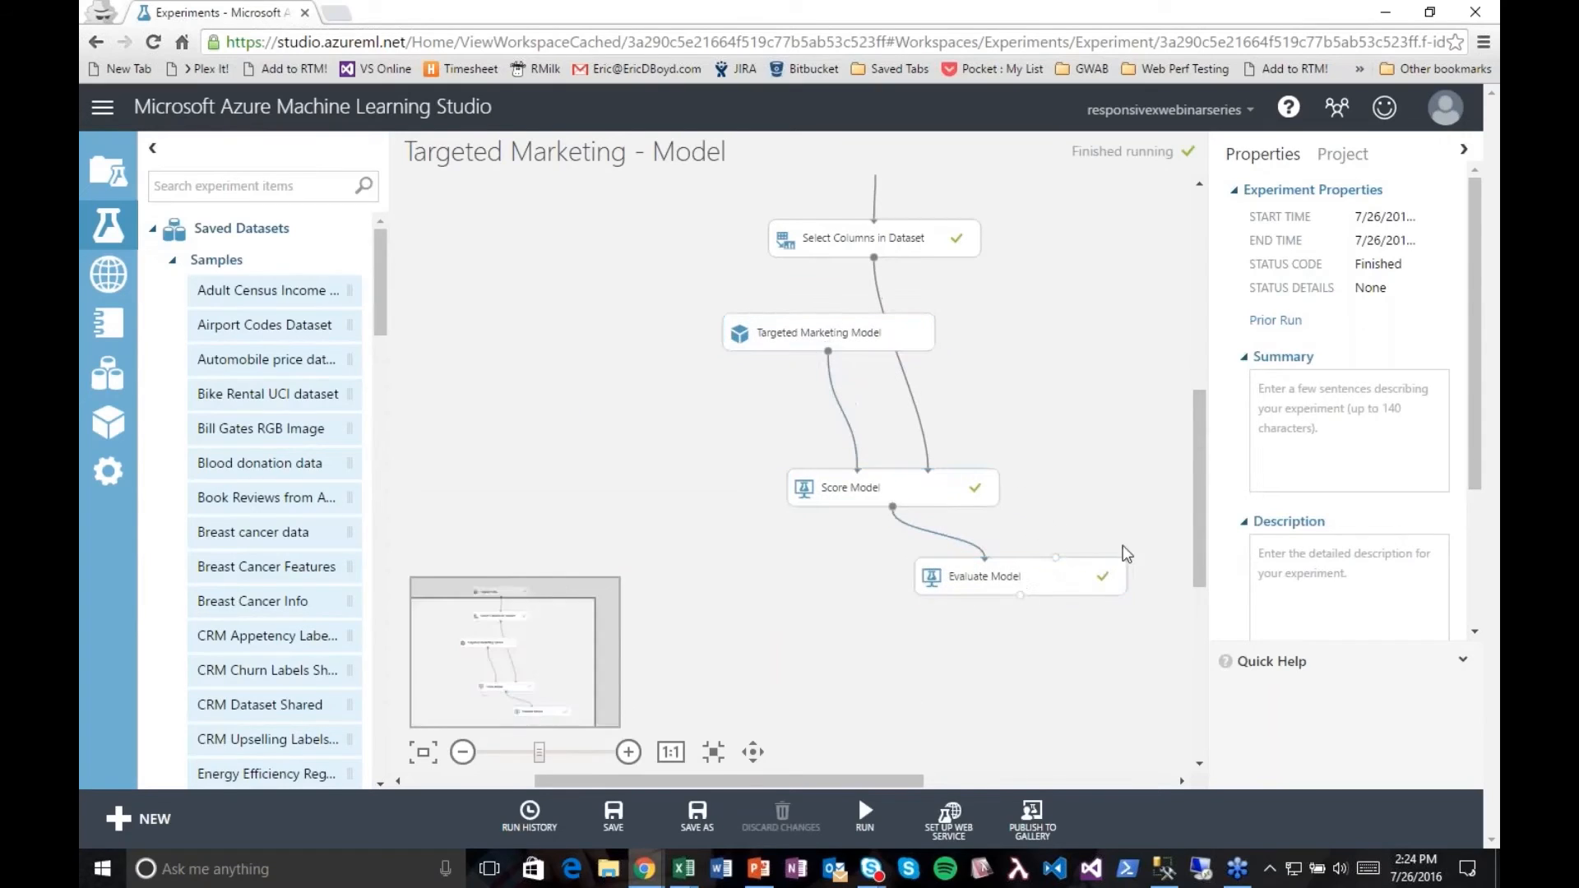
# Step: Reposition Score Model, Evaluate Model beneath it, and Targeted Marketing Model farther from the dataset connection to tidy the experiment layout
pyautogui.moveTo(1198, 559); pyautogui.dragTo(1198, 515)
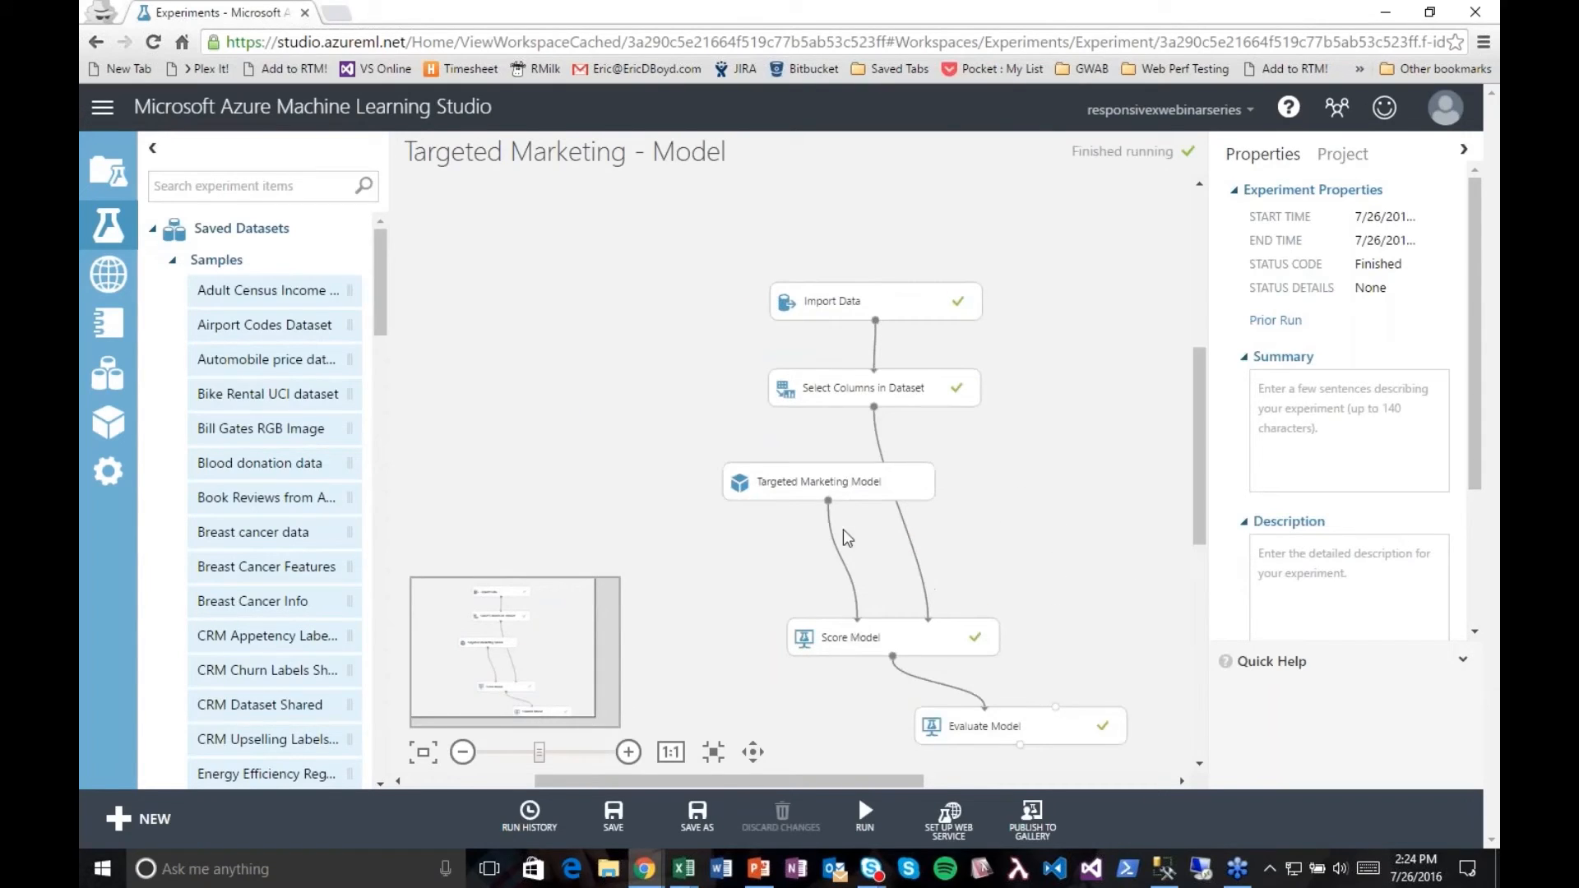
pyautogui.click(852, 638)
pyautogui.moveTo(849, 646); pyautogui.dragTo(818, 604)
pyautogui.moveTo(973, 724); pyautogui.dragTo(835, 689)
pyautogui.scroll(-2, 1186, 550)
pyautogui.moveTo(817, 409); pyautogui.dragTo(742, 409)
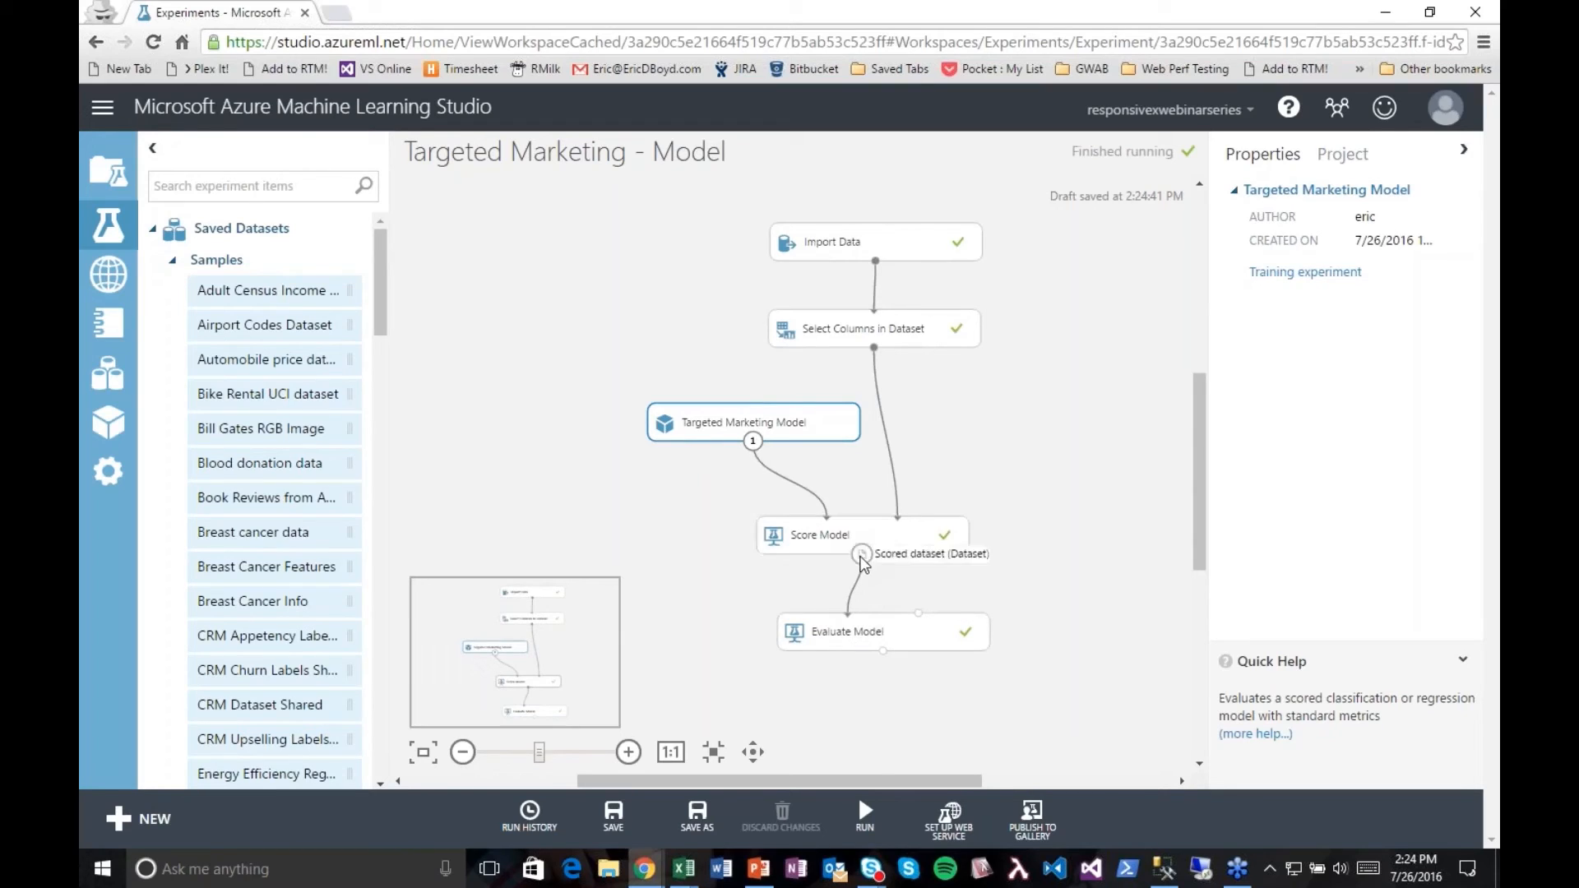
# Step: Visualize the Score Model's scored dataset, examine the Scored Labels column and scored probabilities across the rows, and close the results
pyautogui.rightClick(860, 558)
pyautogui.click(896, 695)
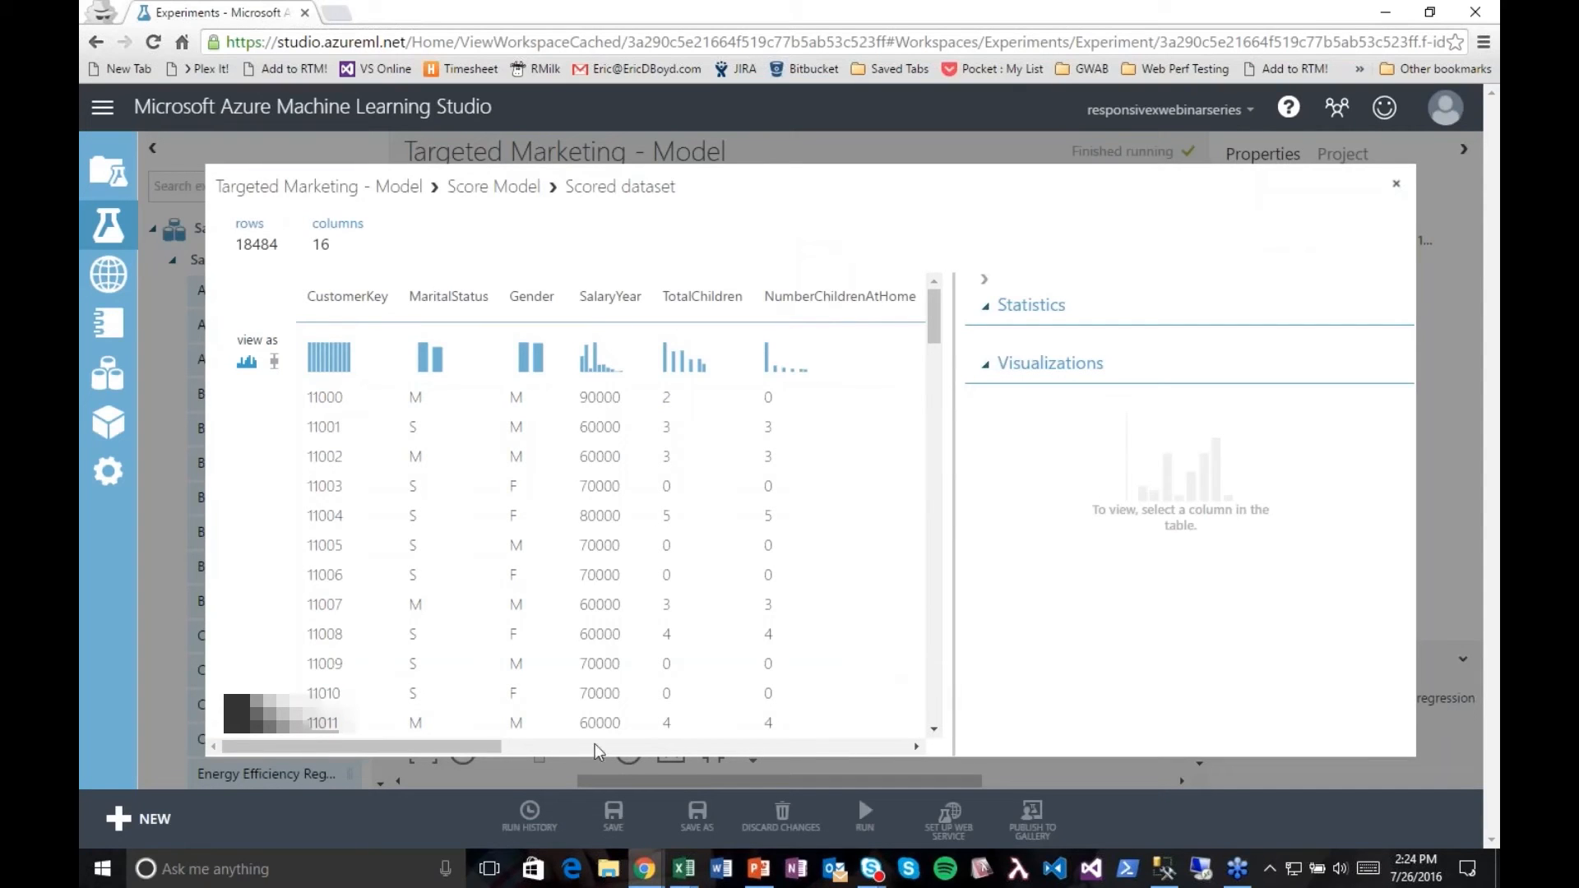
pyautogui.moveTo(488, 755); pyautogui.dragTo(894, 779)
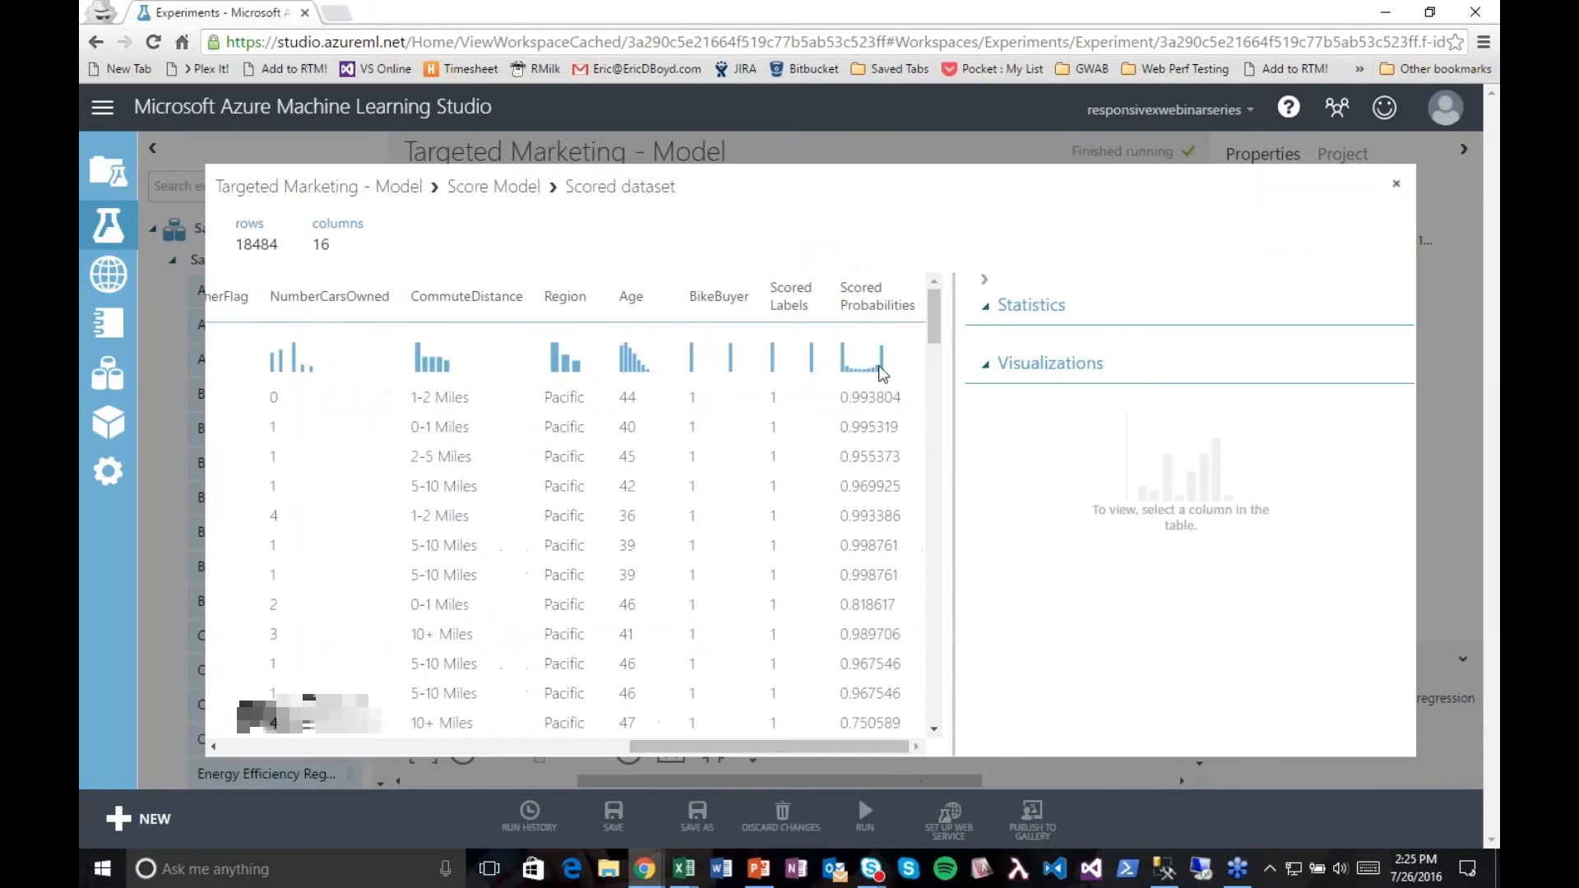
pyautogui.click(789, 393)
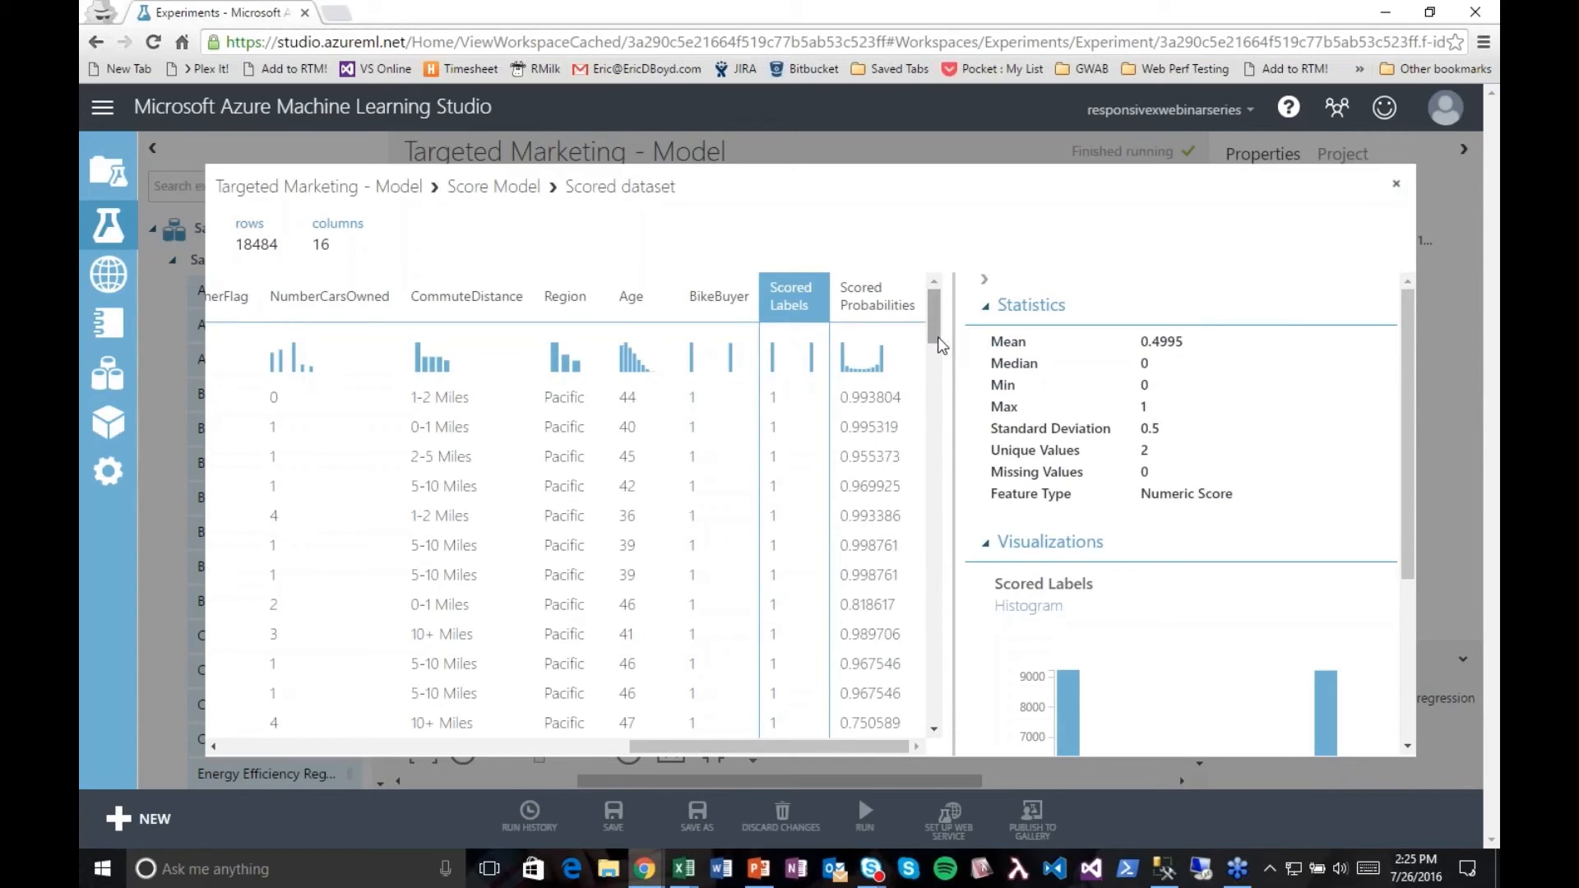
pyautogui.moveTo(937, 336); pyautogui.dragTo(910, 424)
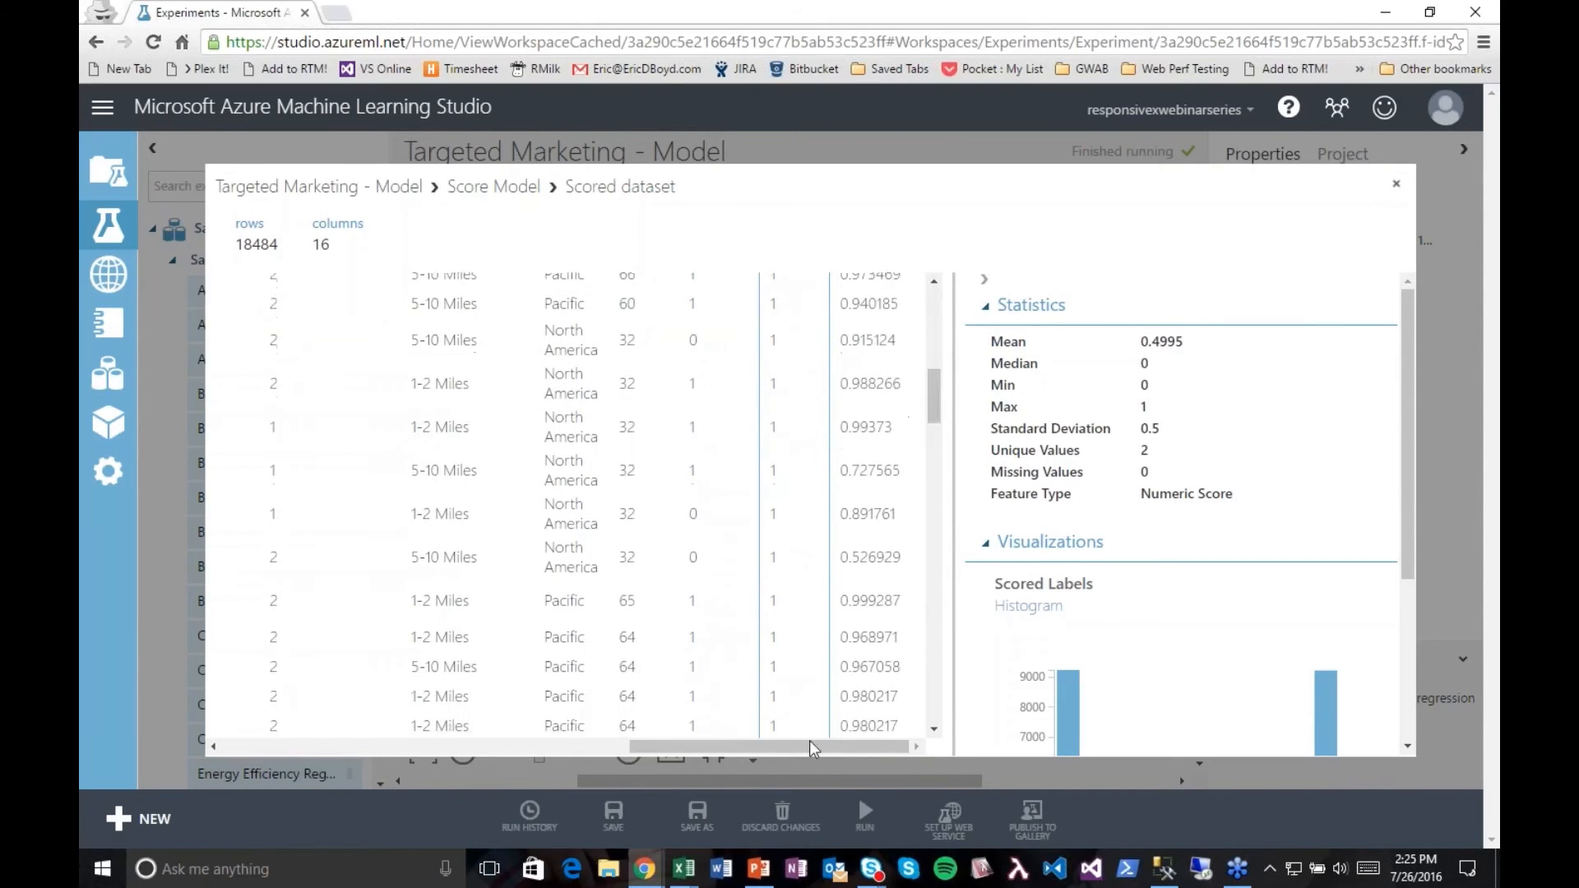
pyautogui.moveTo(769, 746); pyautogui.dragTo(406, 777)
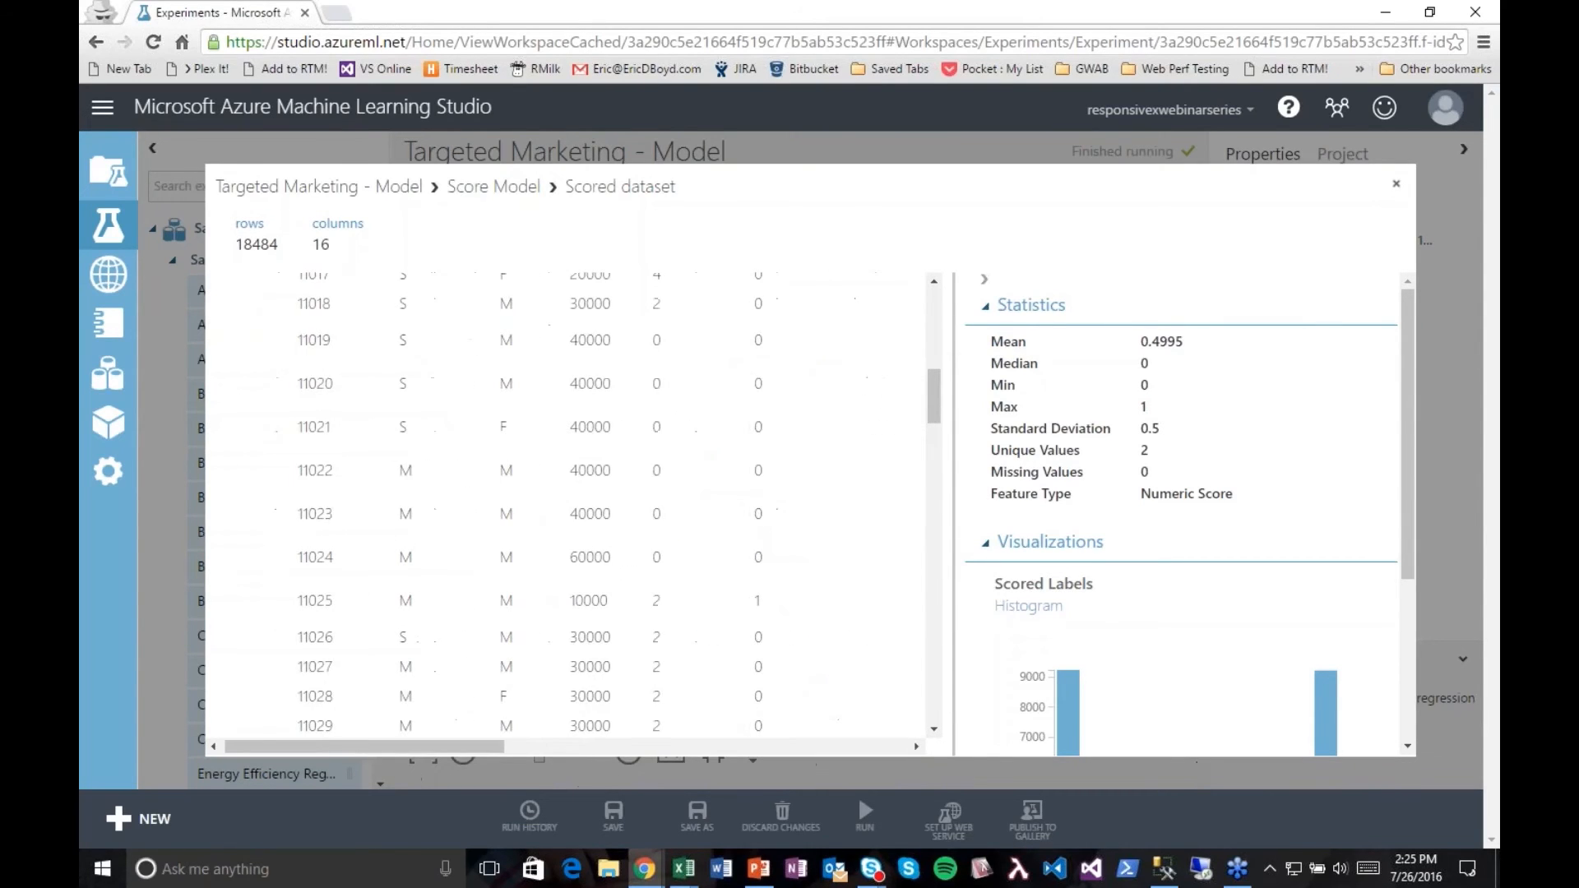
pyautogui.click(1396, 188)
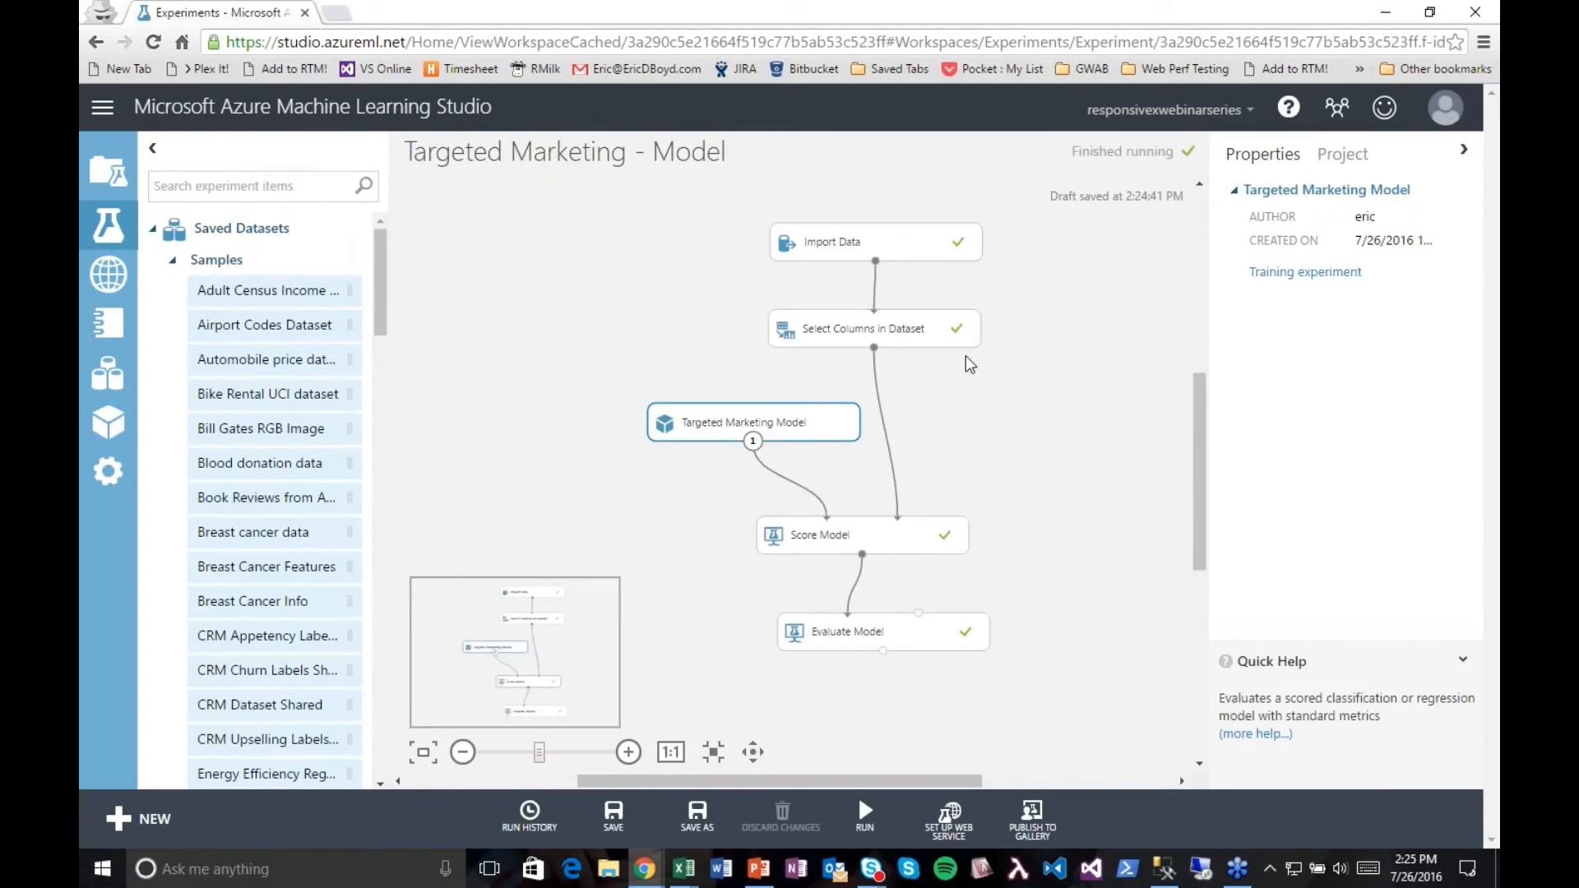
# Step: Nudge the Targeted Marketing Model module slightly and return to the experiments list, accepting the loss of unsaved changes
pyautogui.moveTo(838, 416); pyautogui.dragTo(827, 428)
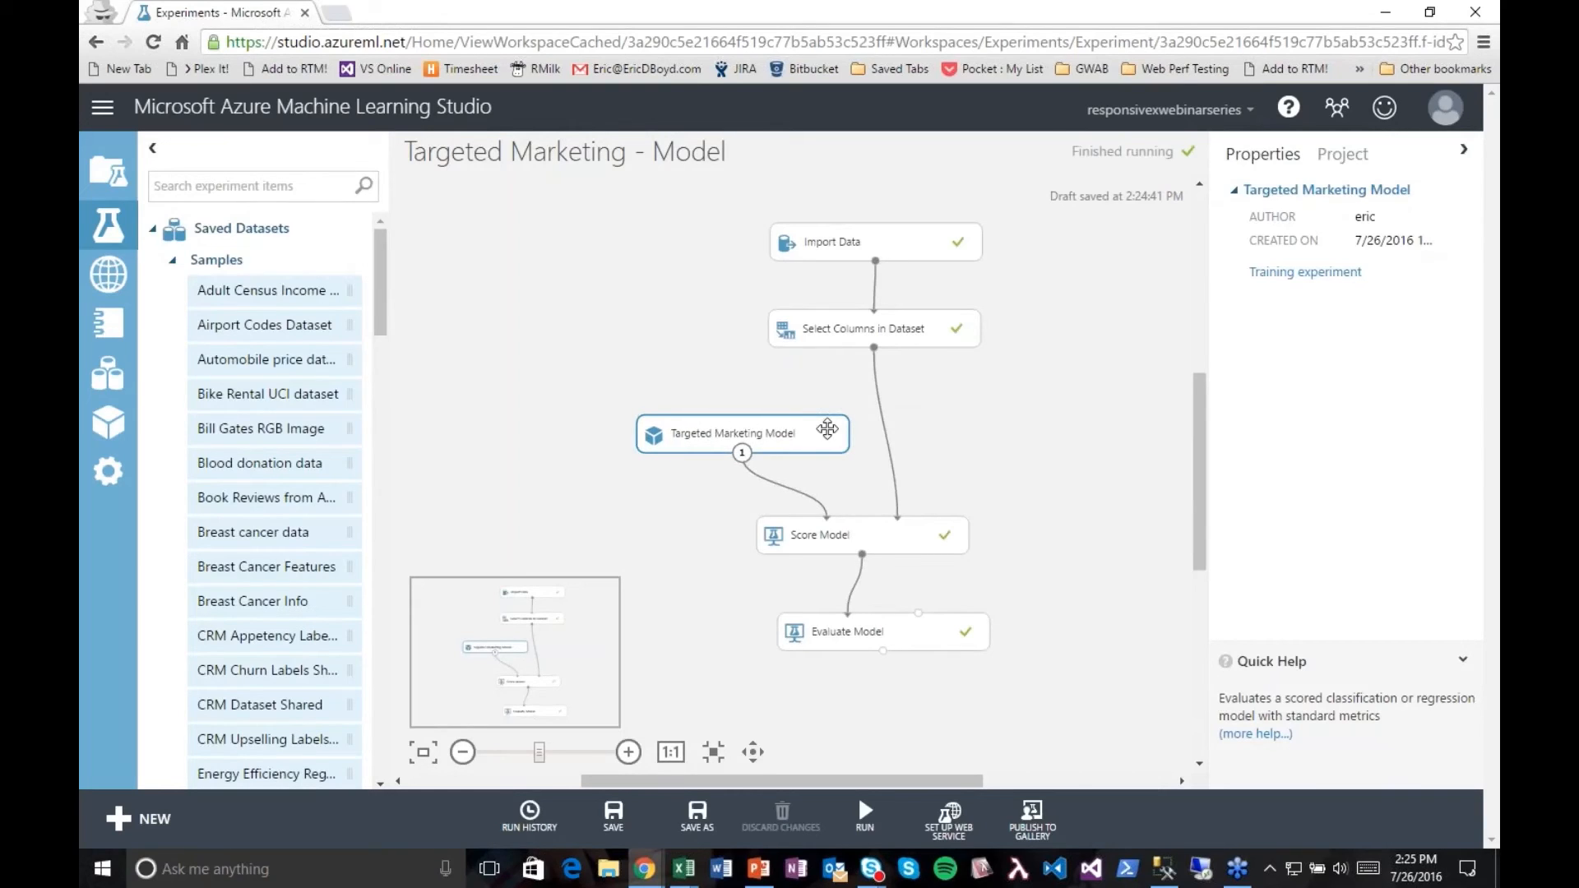
pyautogui.click(1054, 491)
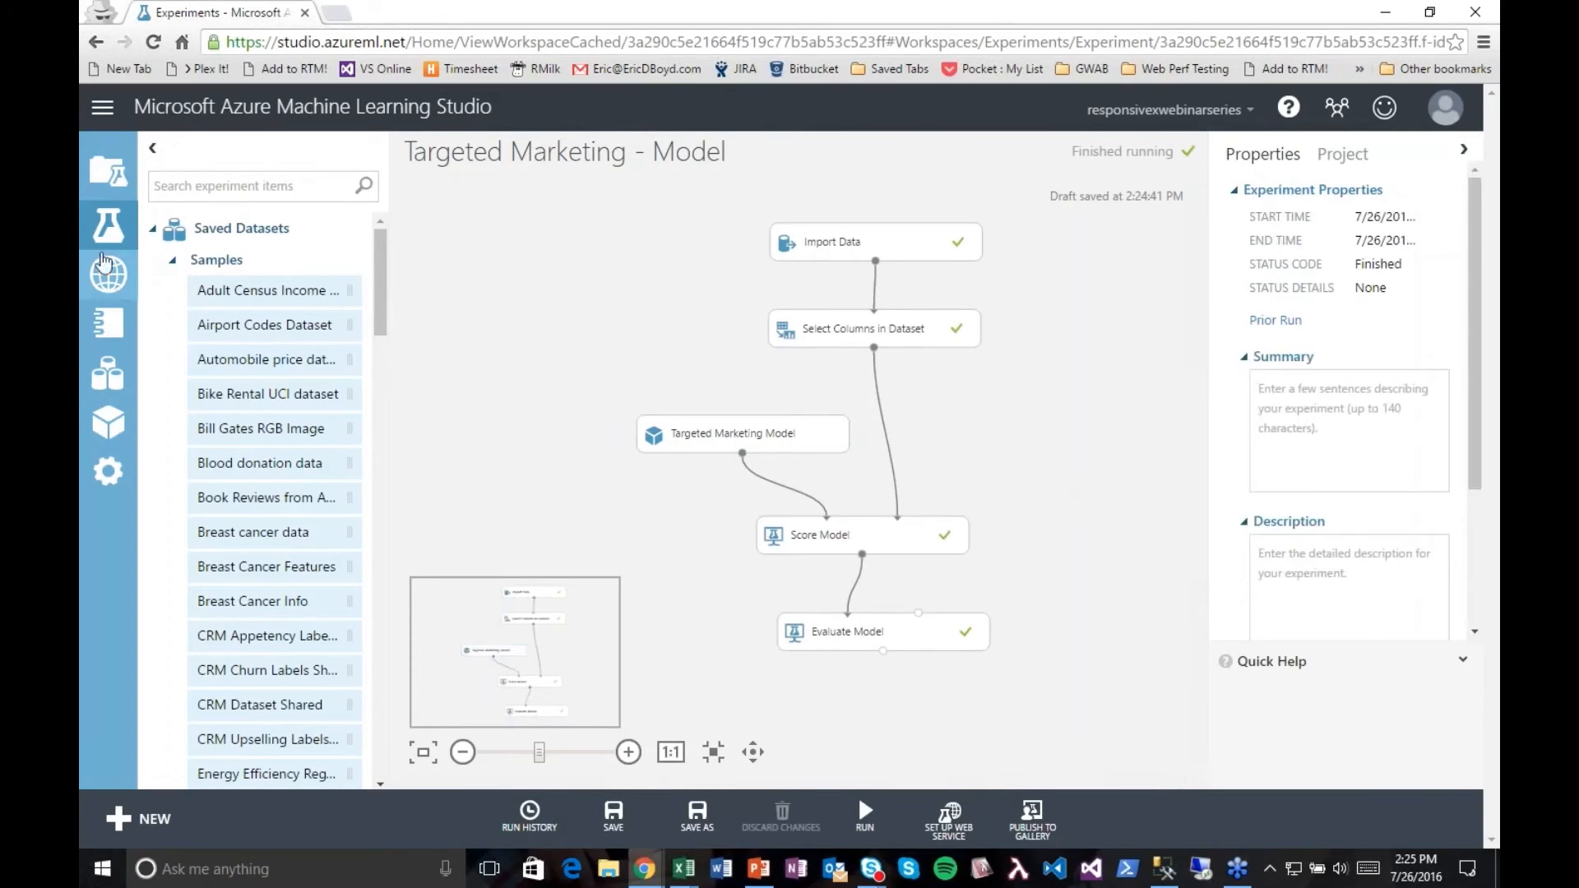
pyautogui.click(109, 234)
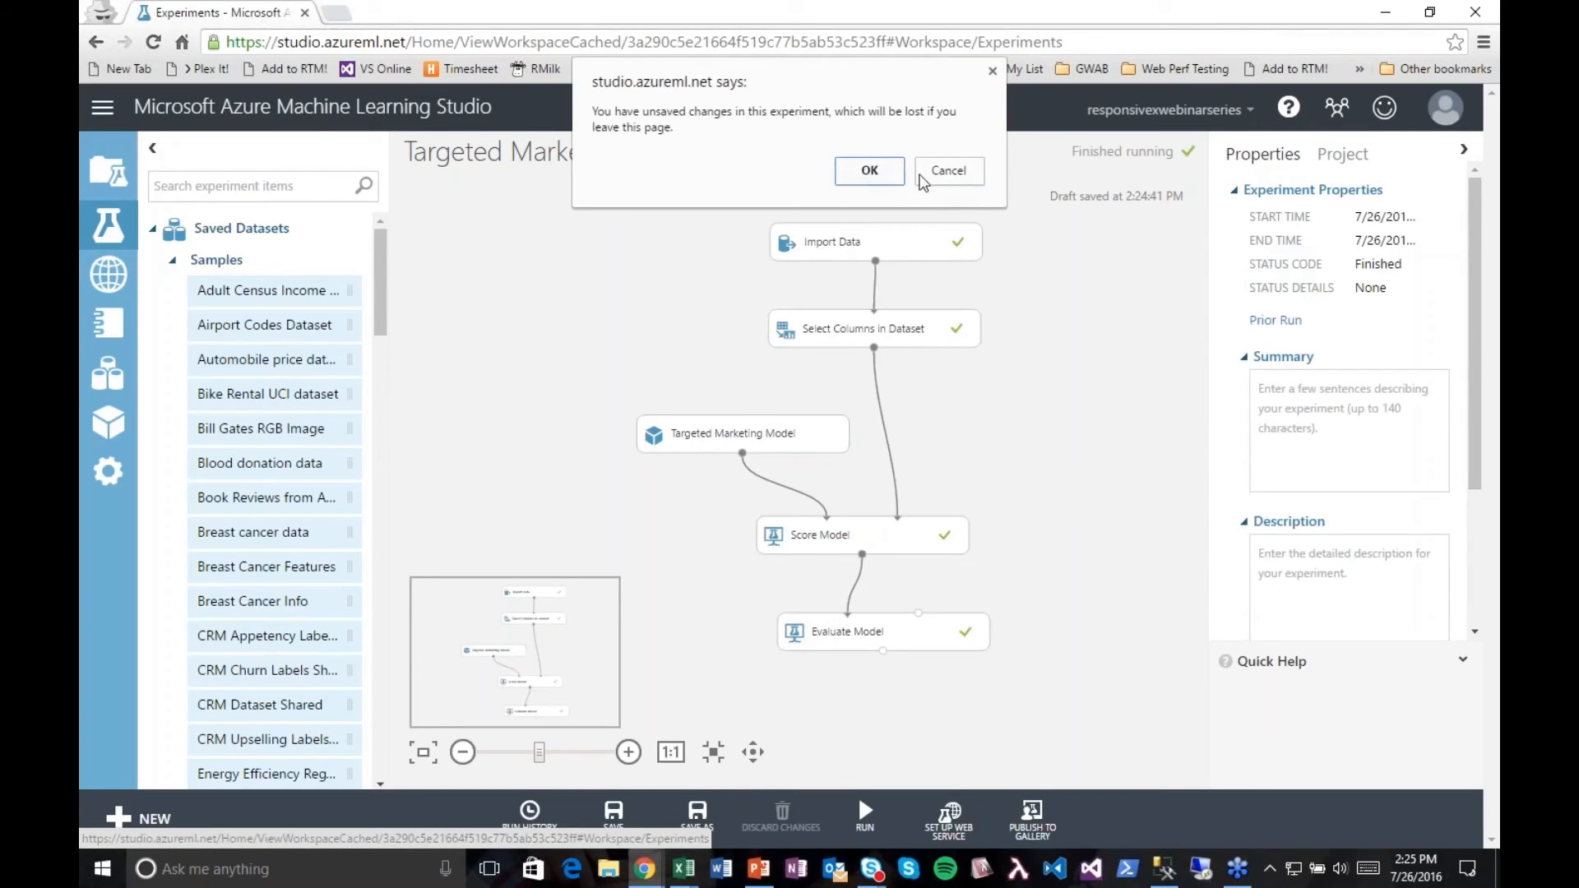
pyautogui.click(860, 179)
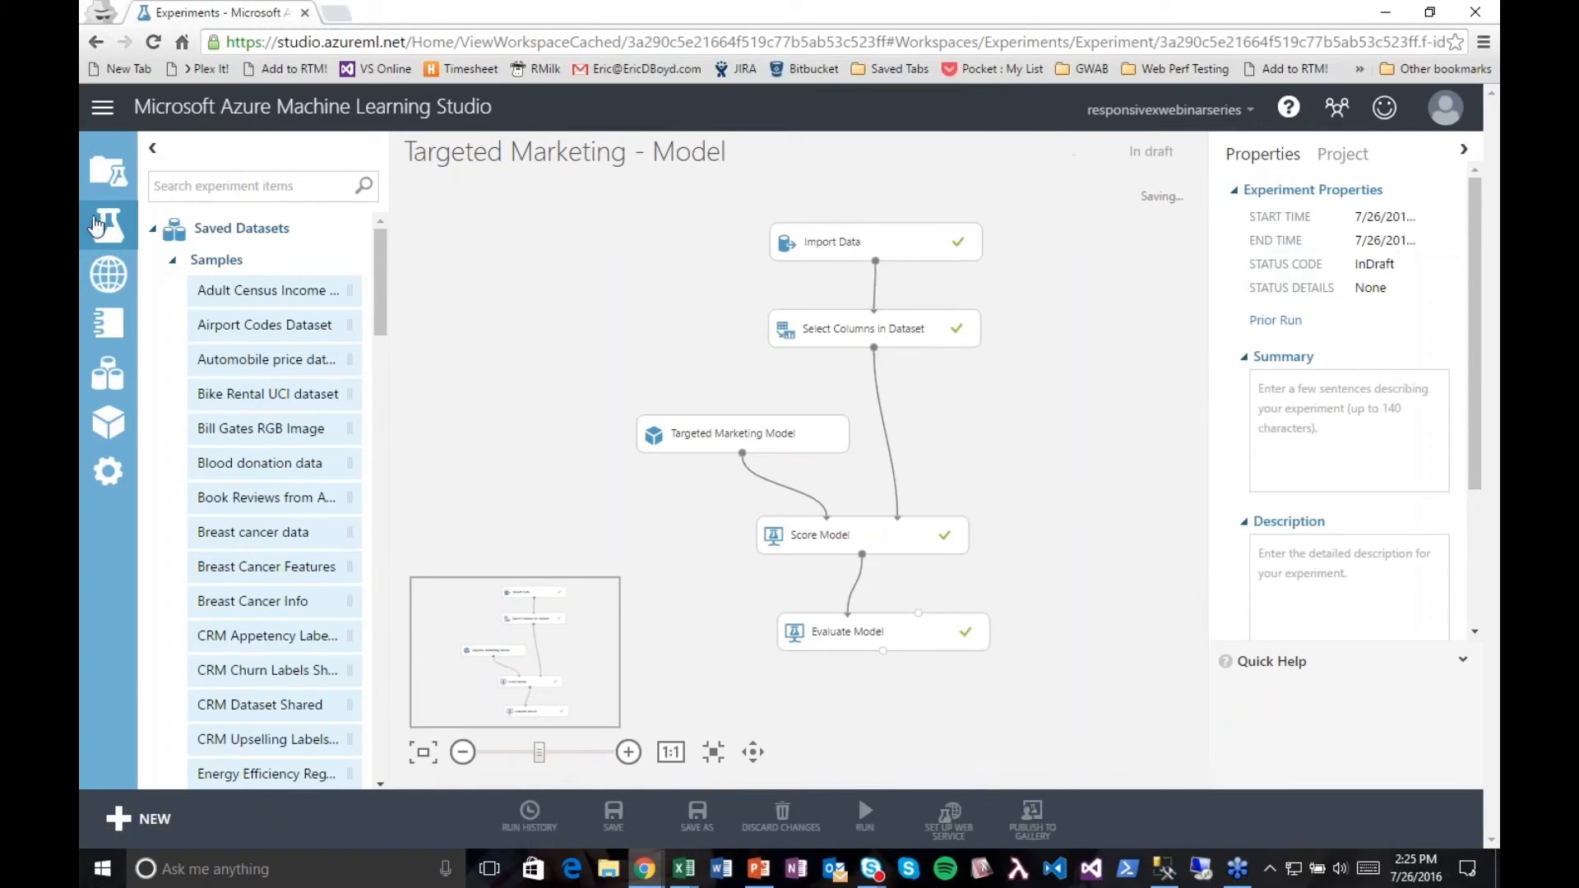
pyautogui.click(110, 230)
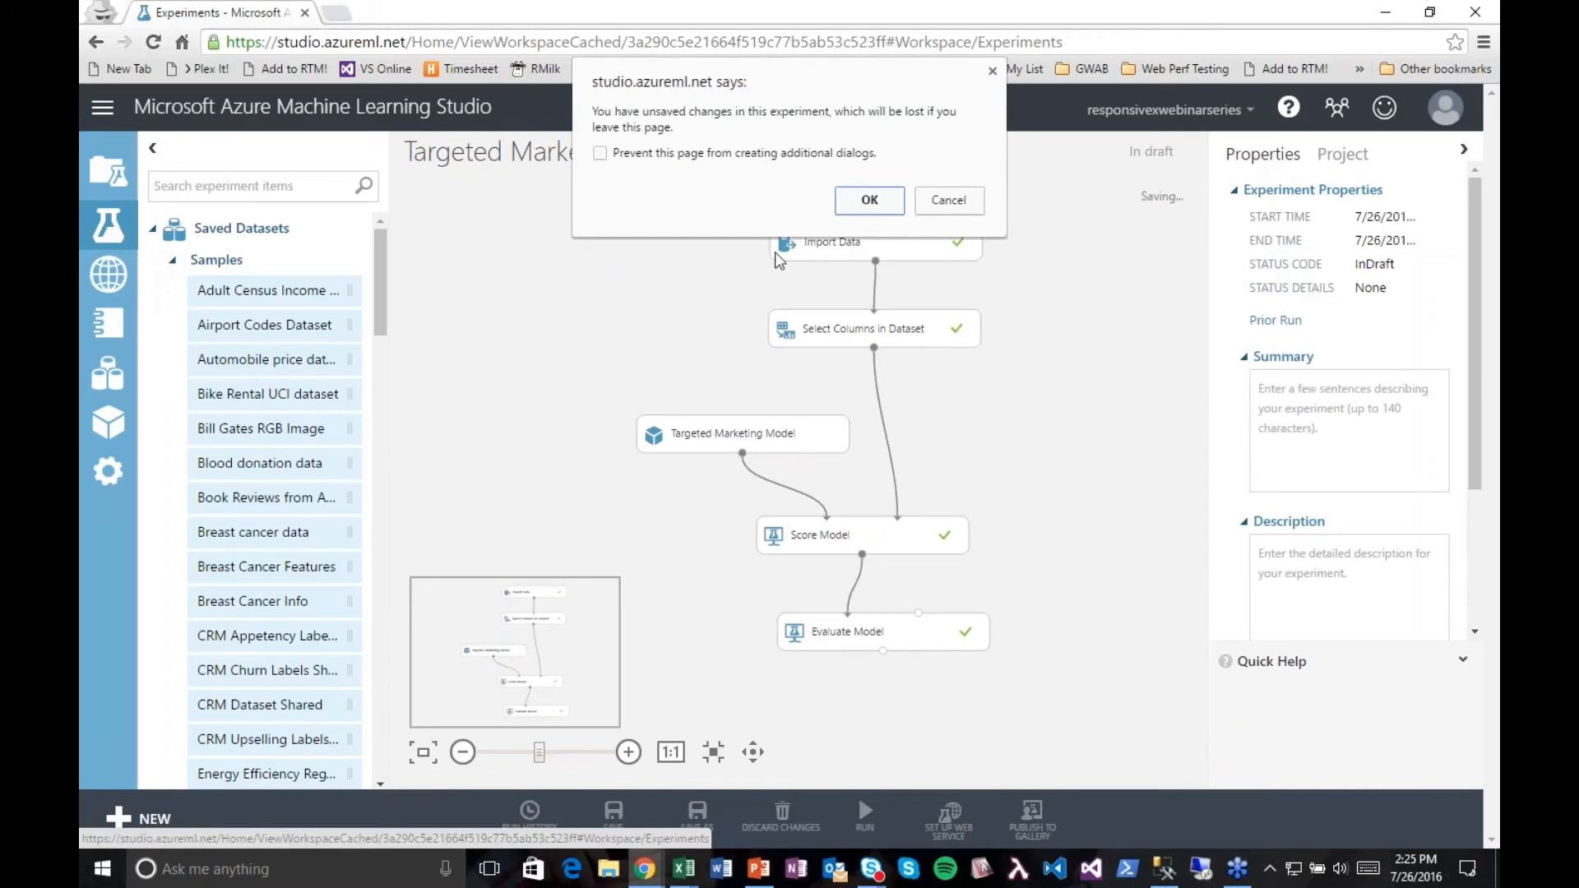
pyautogui.click(869, 200)
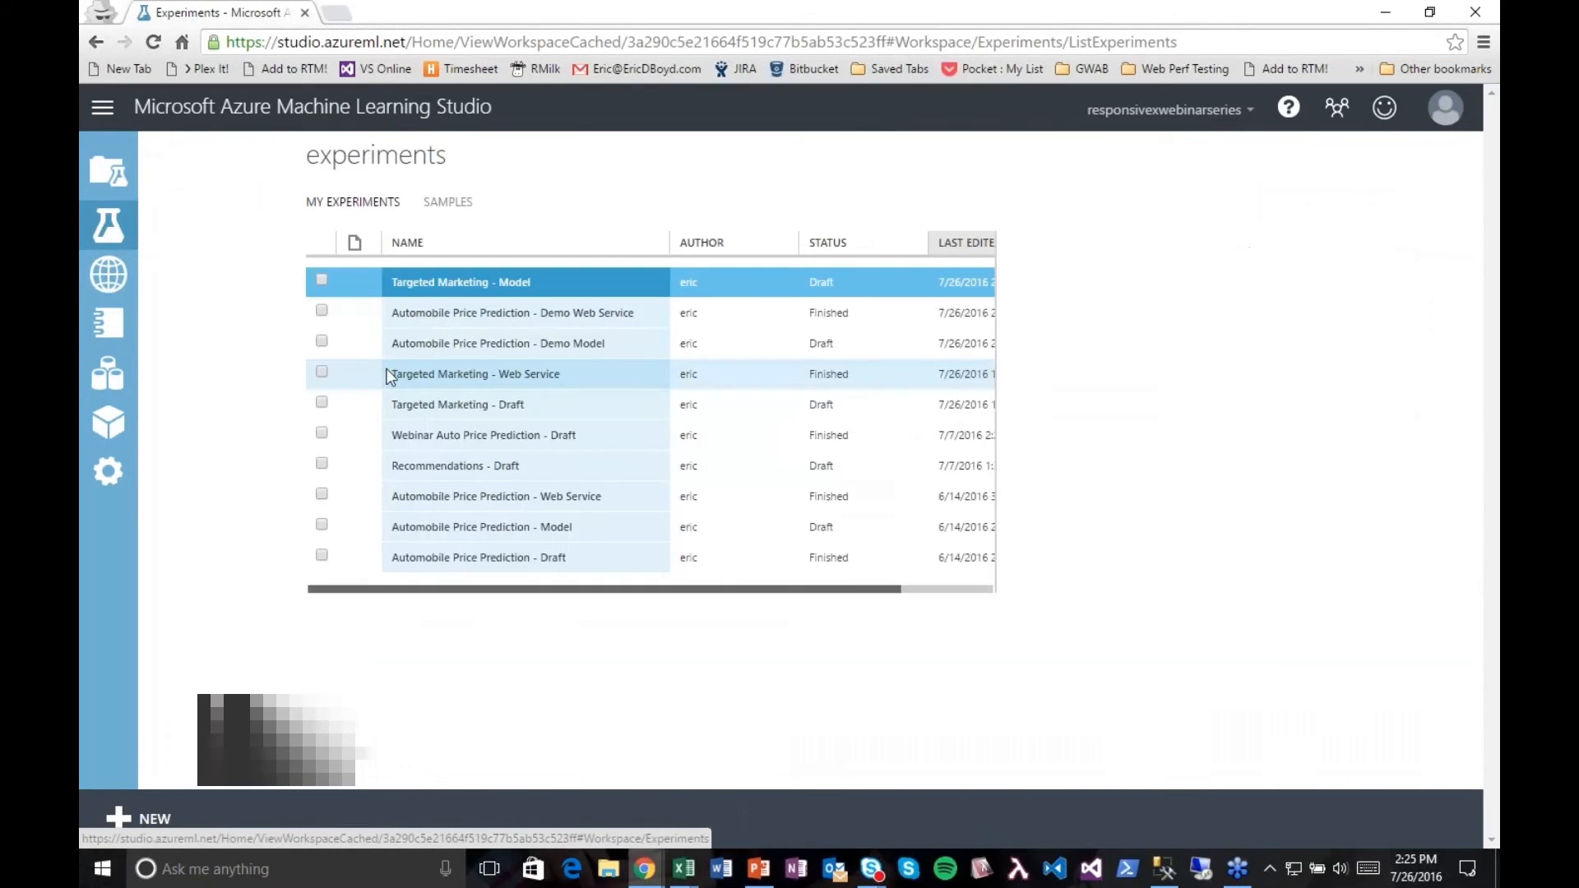
# Step: Open the Targeted Marketing - Web Service experiment and inspect its web service input and the Select Columns in Dataset module below Score Model
pyautogui.click(448, 376)
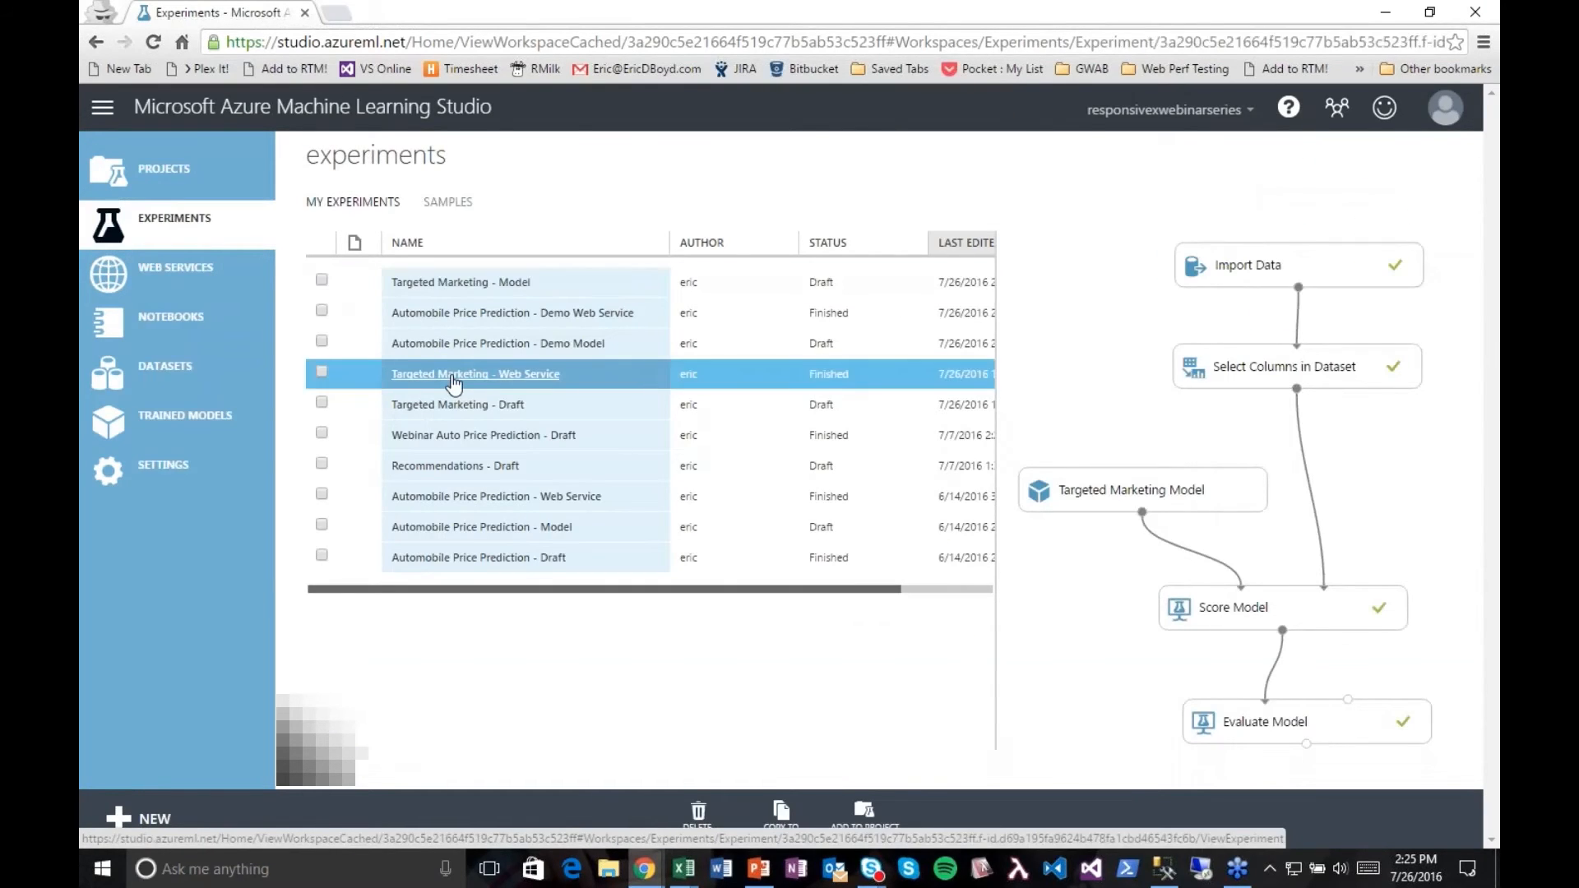
pyautogui.click(452, 379)
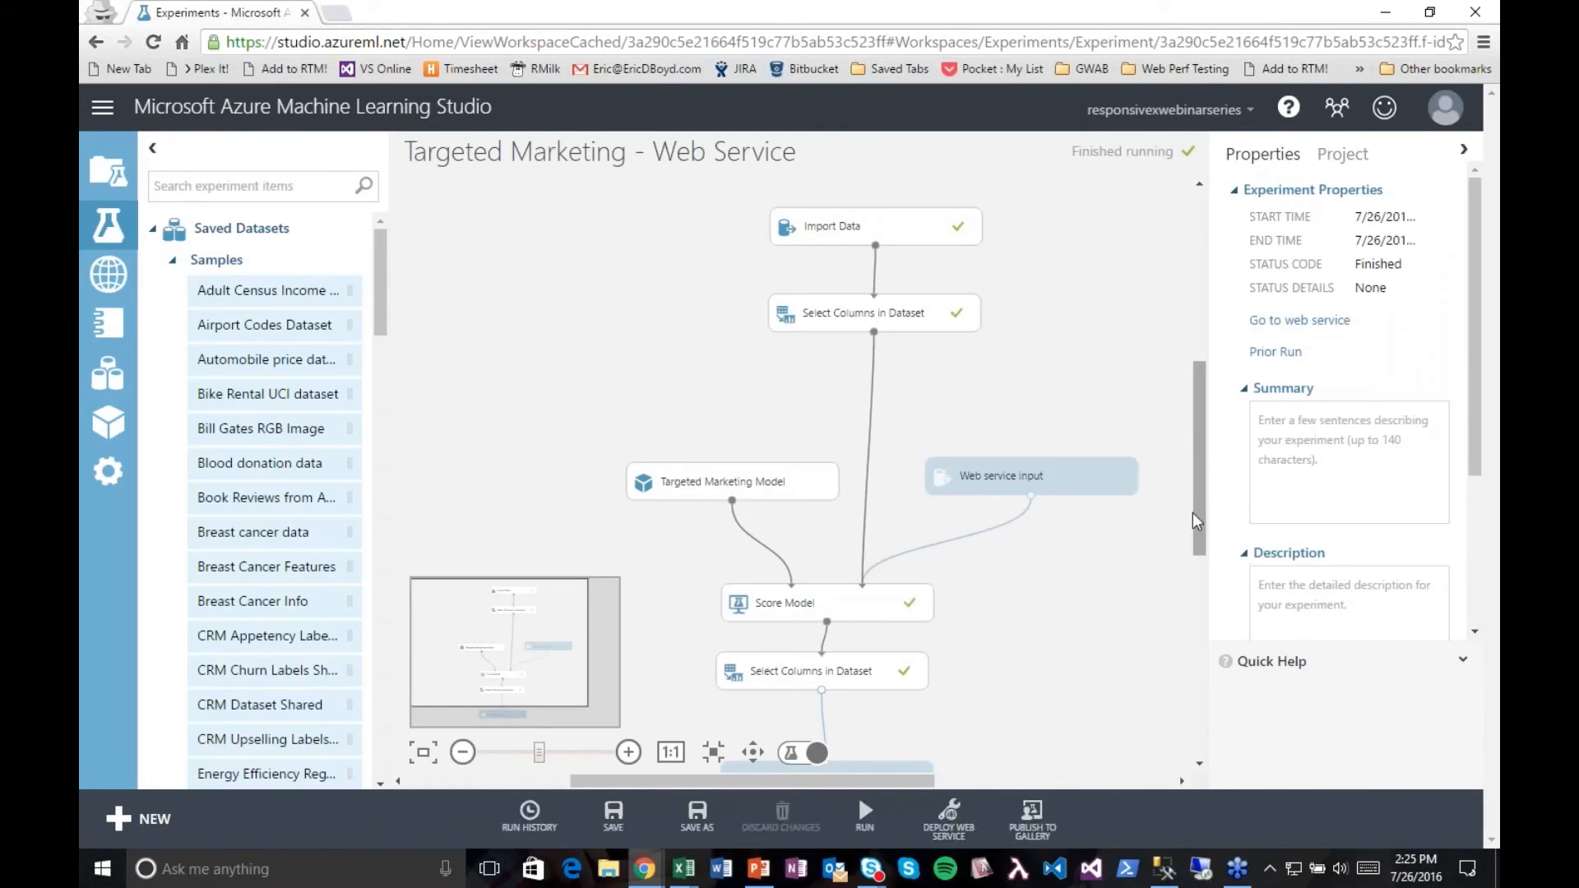
pyautogui.moveTo(1197, 520); pyautogui.dragTo(1198, 560)
pyautogui.click(1057, 376)
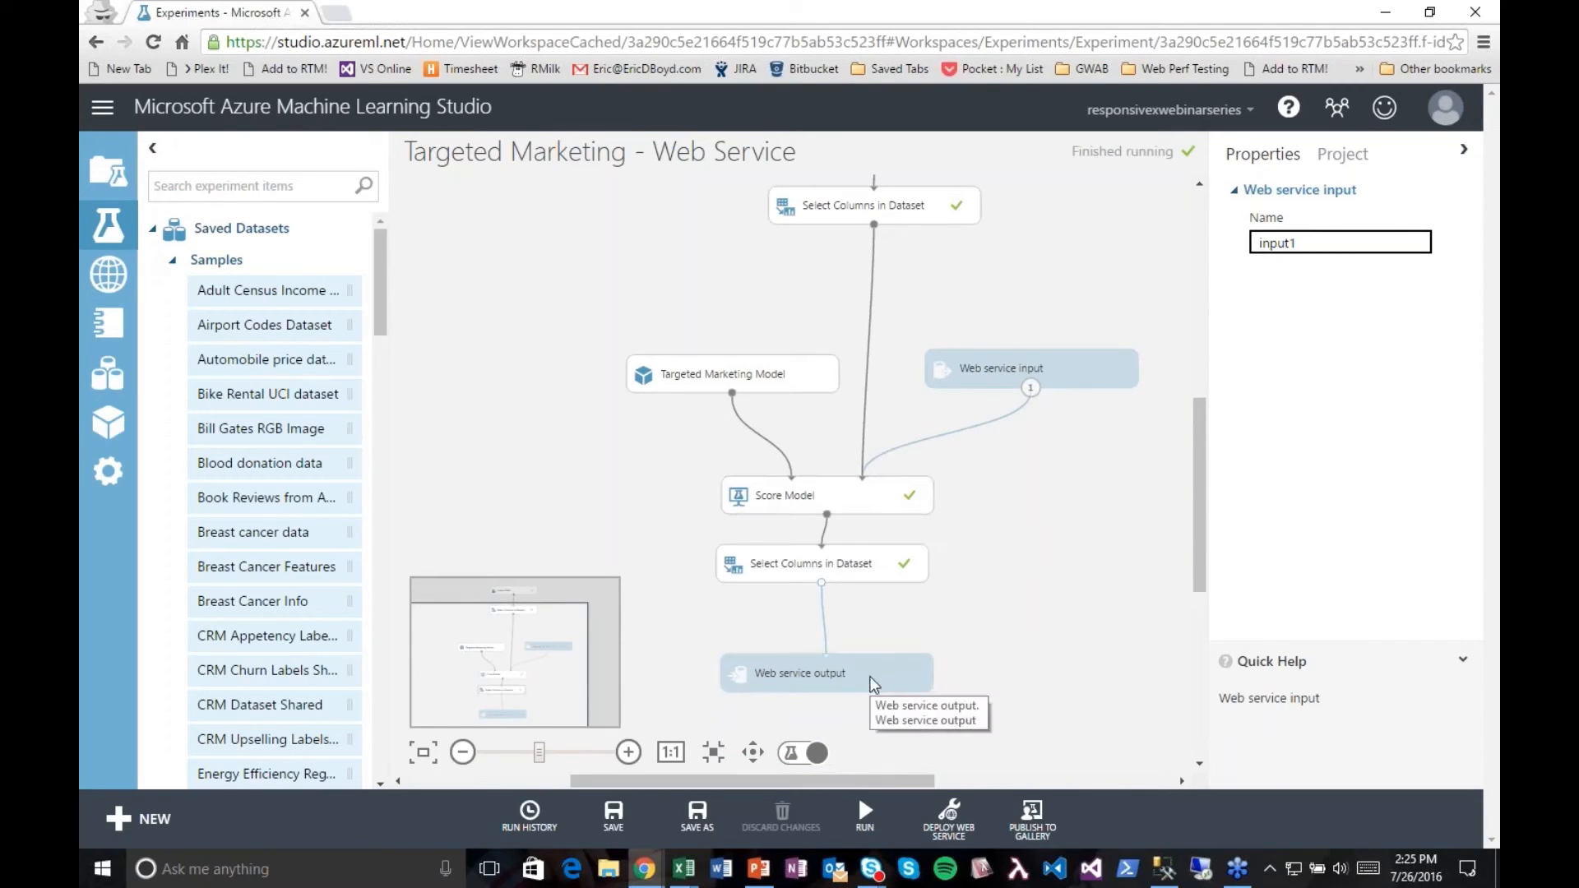
pyautogui.click(781, 573)
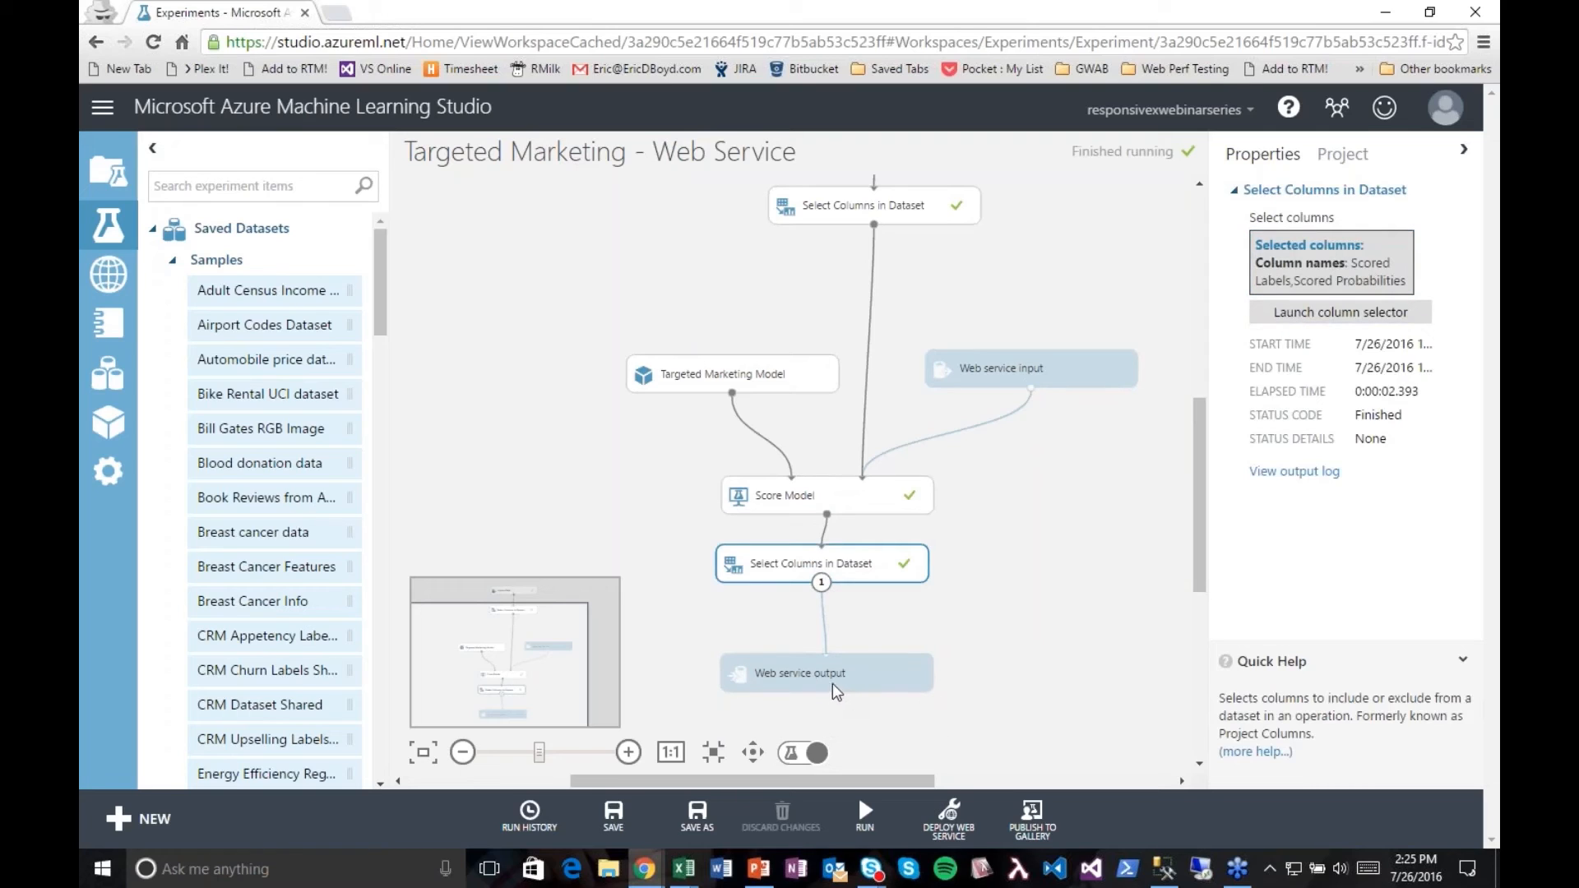
# Step: Go to the published web services and open the Targeted Marketing - Web Service dashboard
pyautogui.click(947, 839)
pyautogui.click(175, 262)
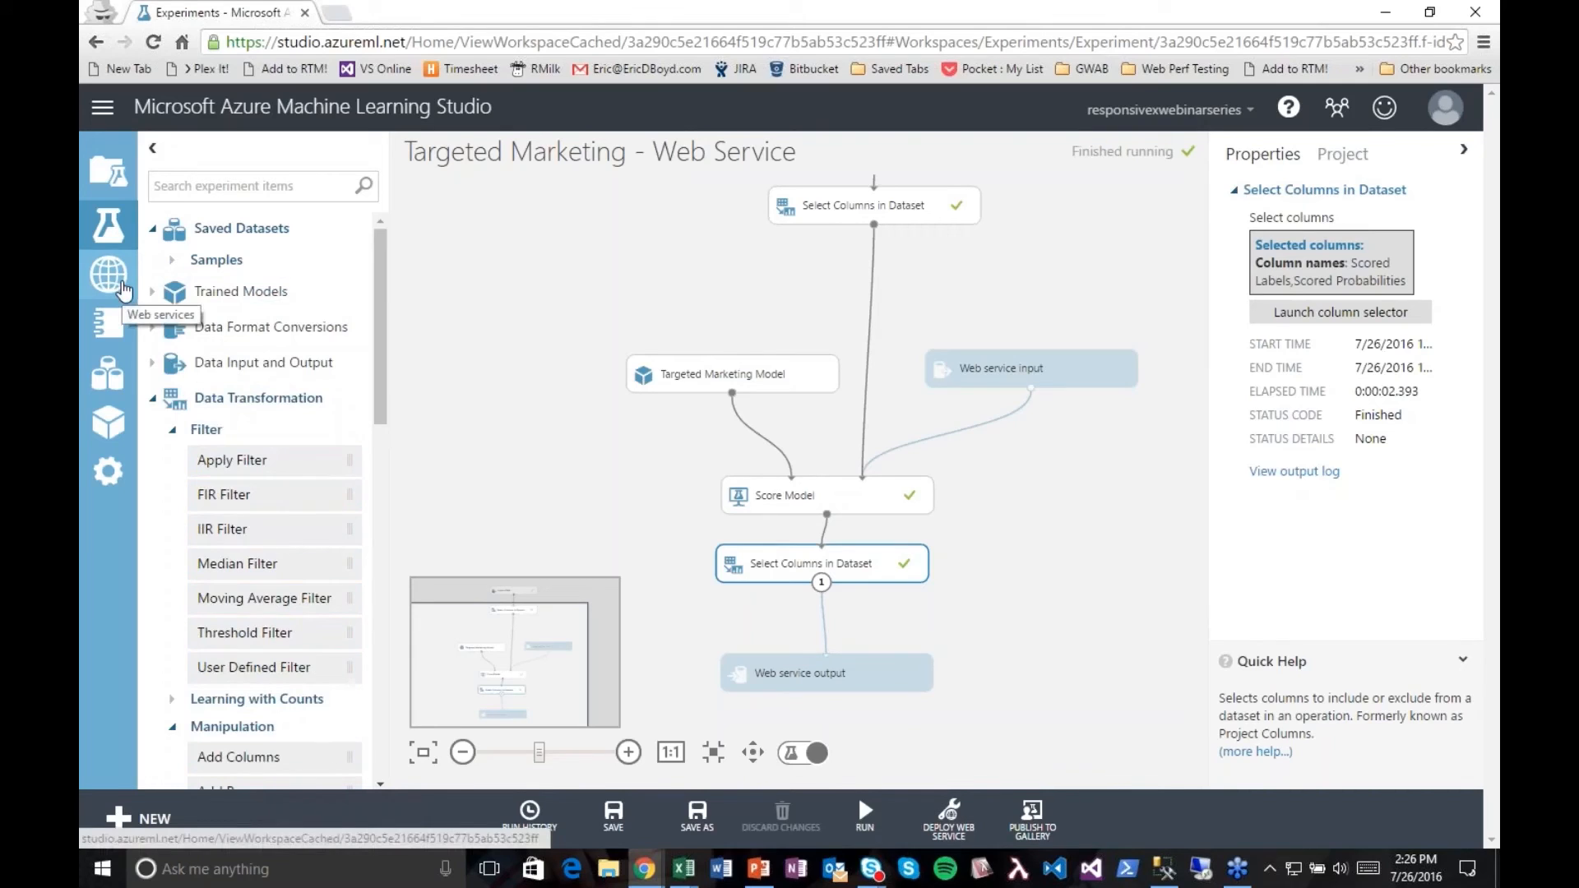
pyautogui.click(122, 289)
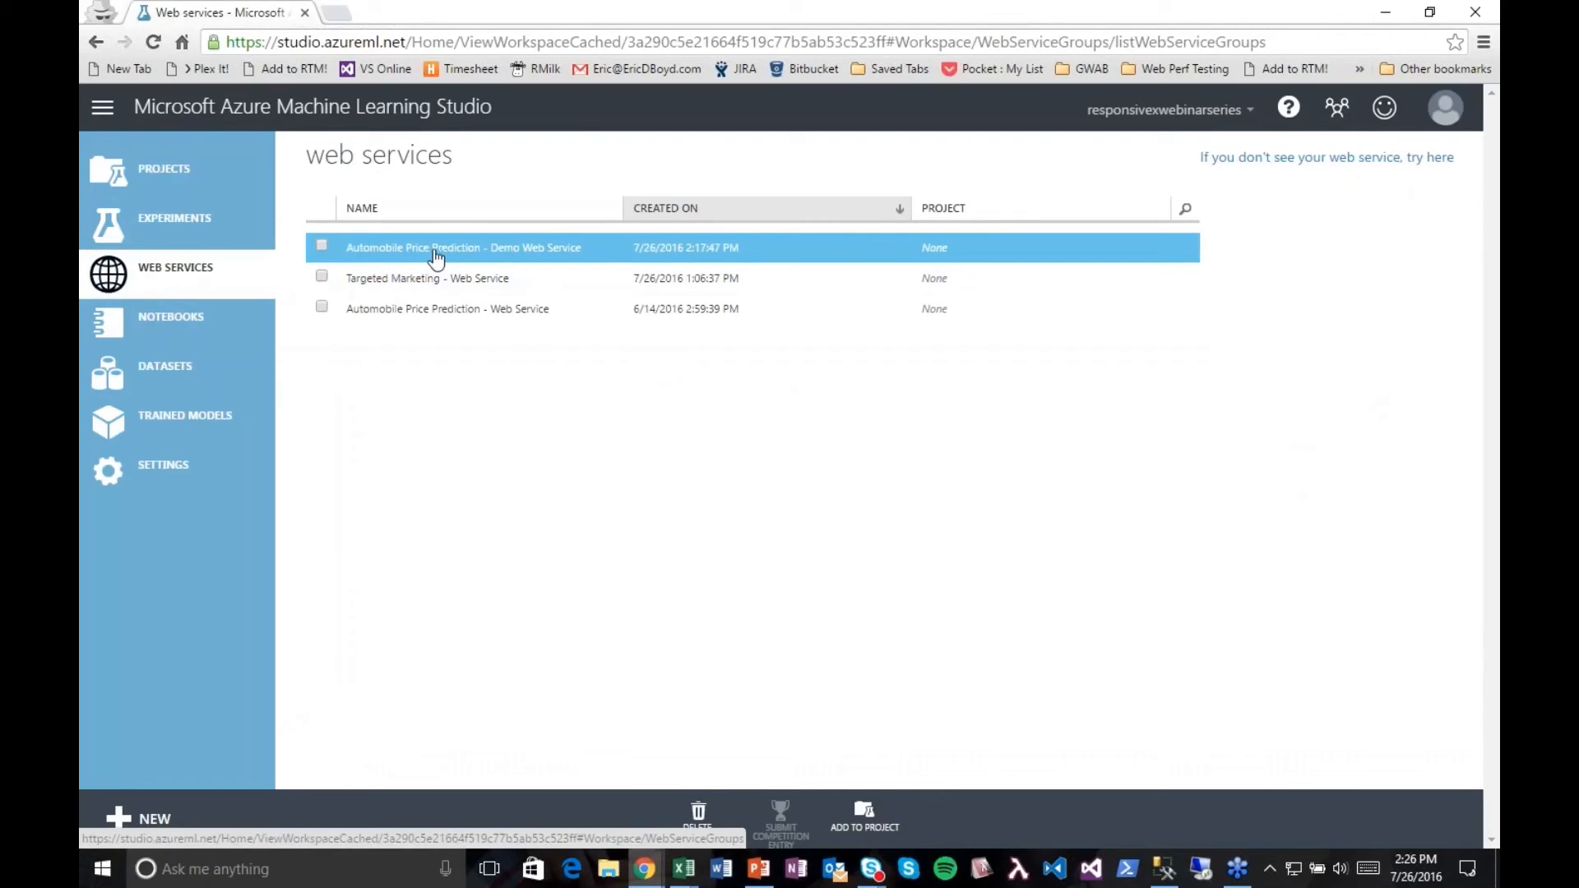
pyautogui.click(478, 288)
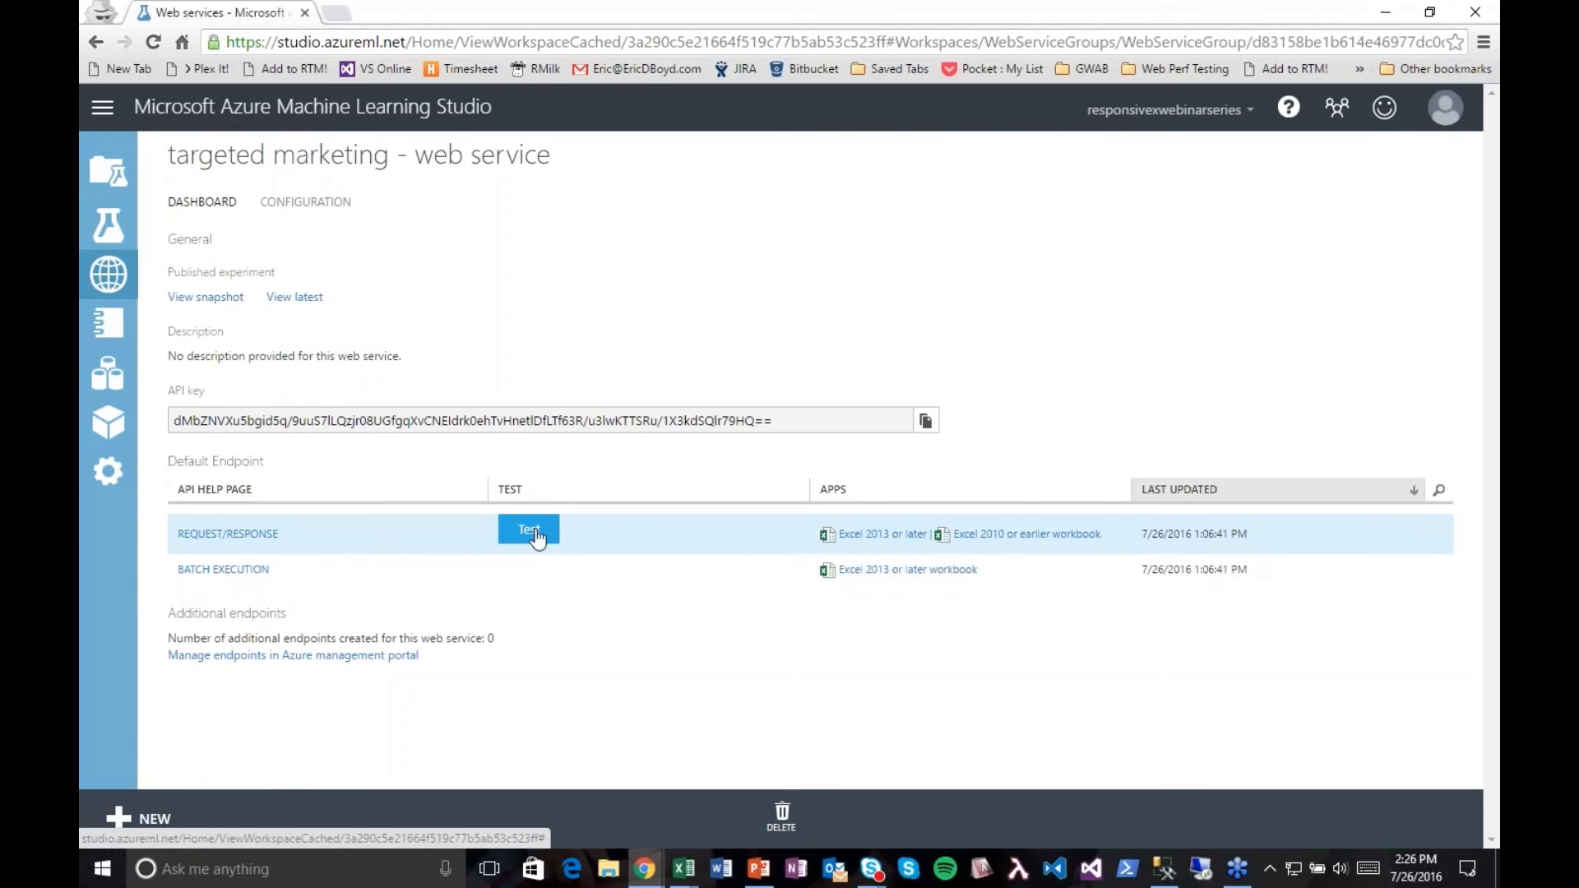
# Step: Download the request/response workbook for Excel 2013 or later, accepting sample data, and open it in Excel with editing enabled
pyautogui.click(866, 535)
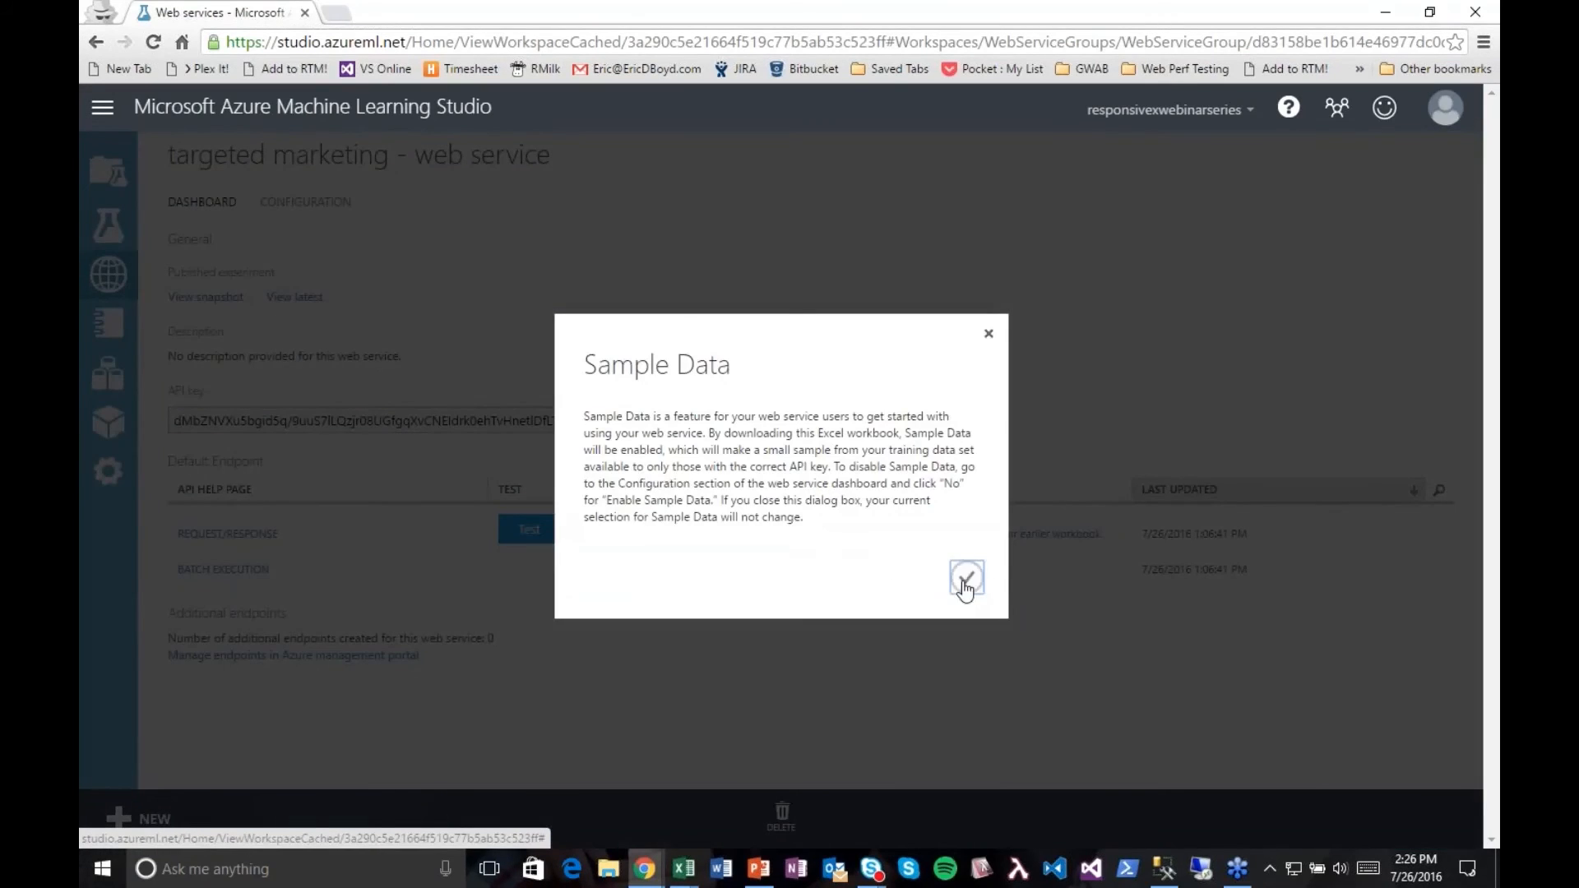
pyautogui.click(966, 579)
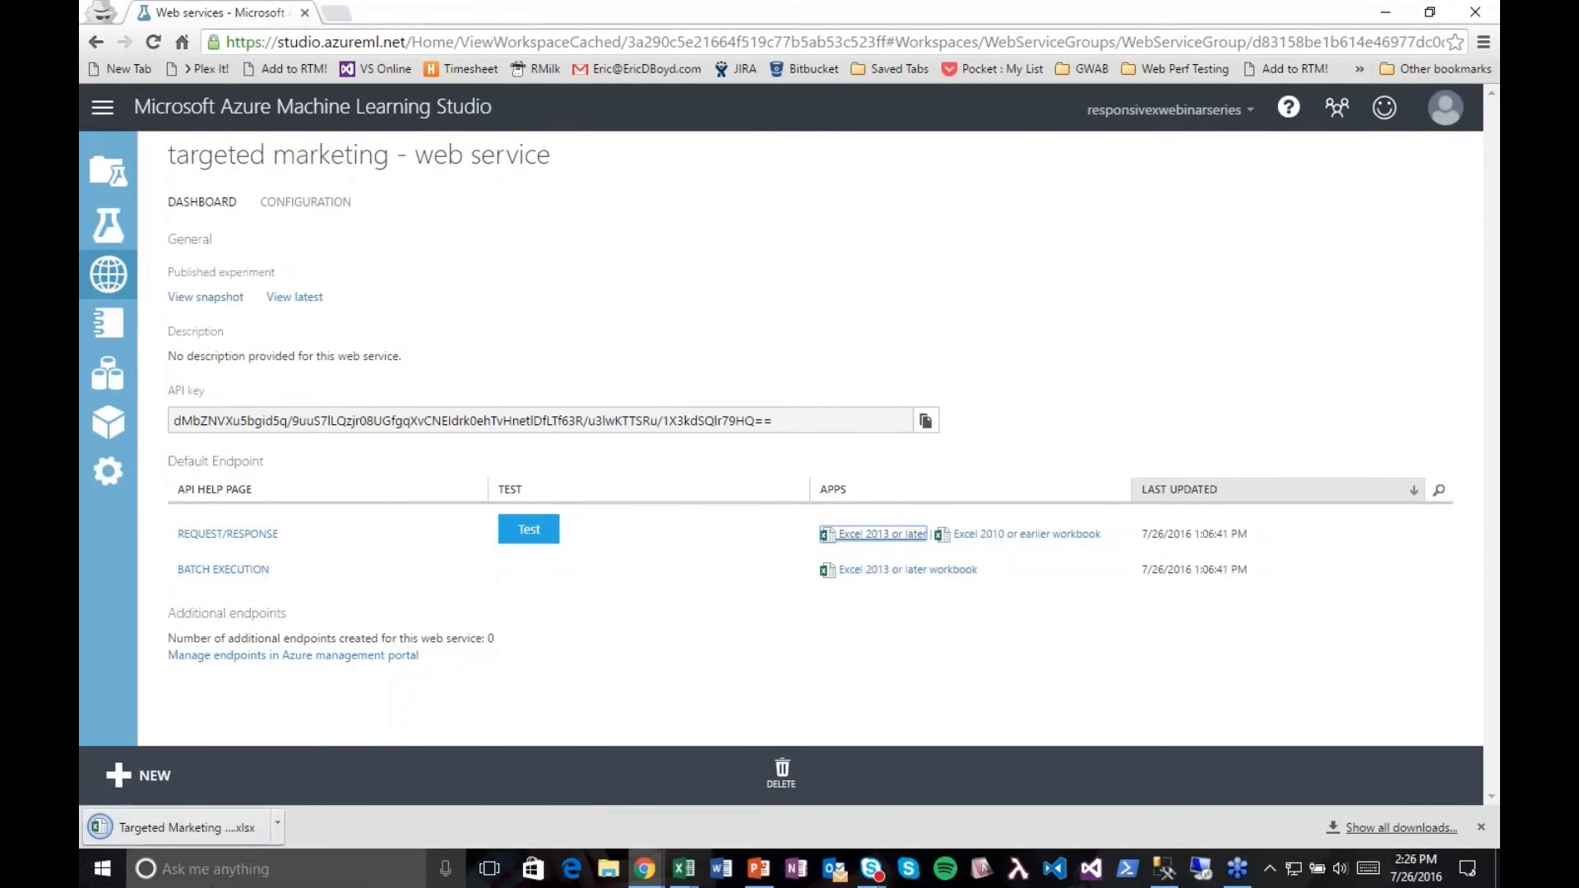
pyautogui.click(201, 829)
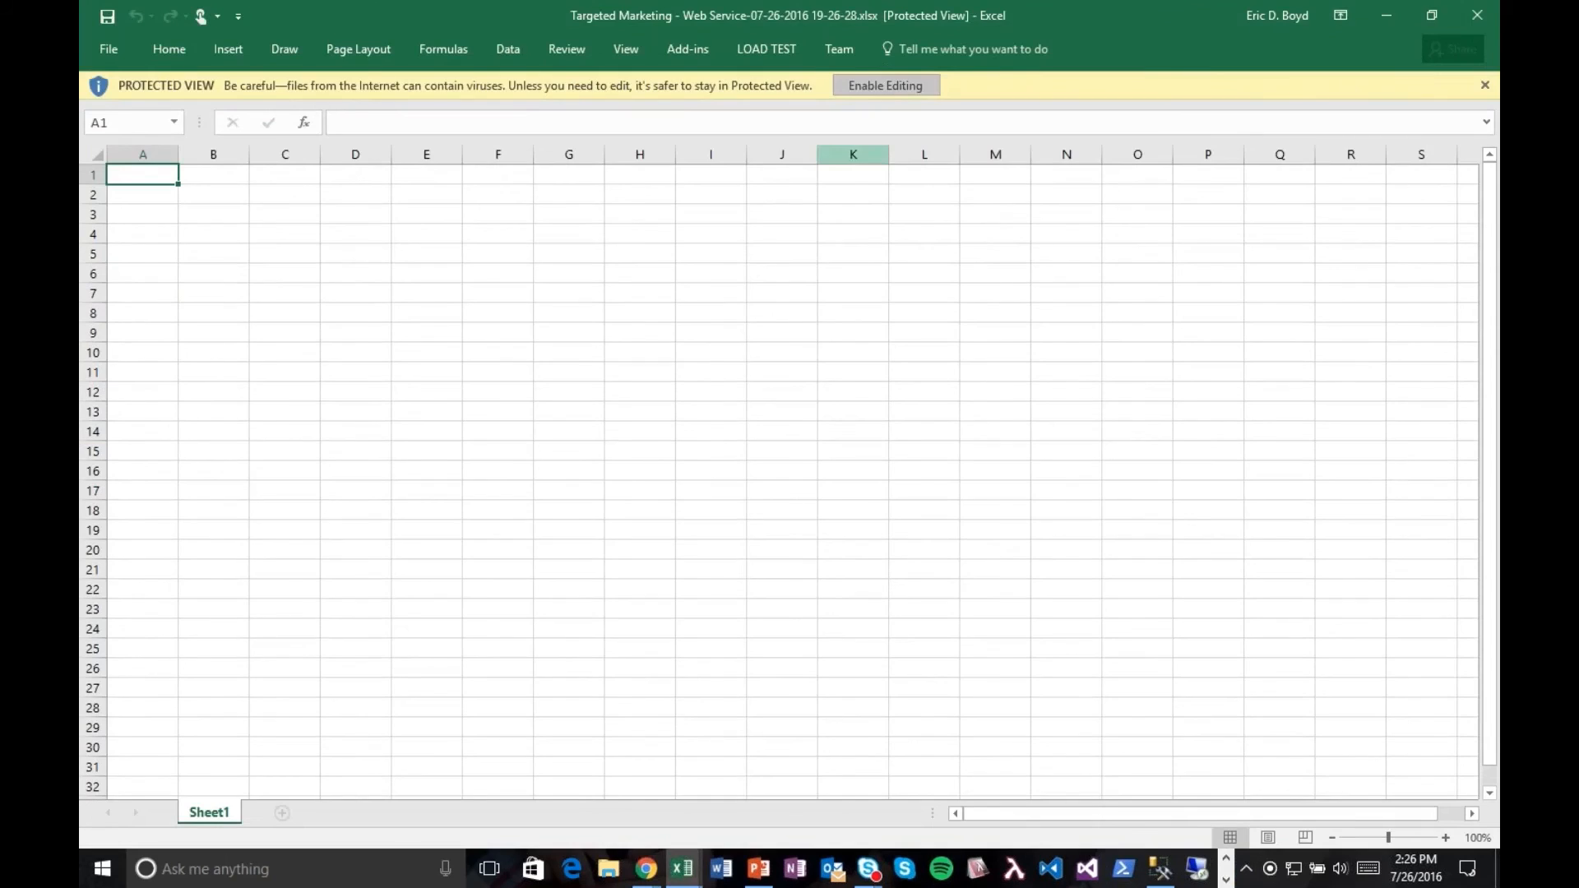
pyautogui.click(886, 86)
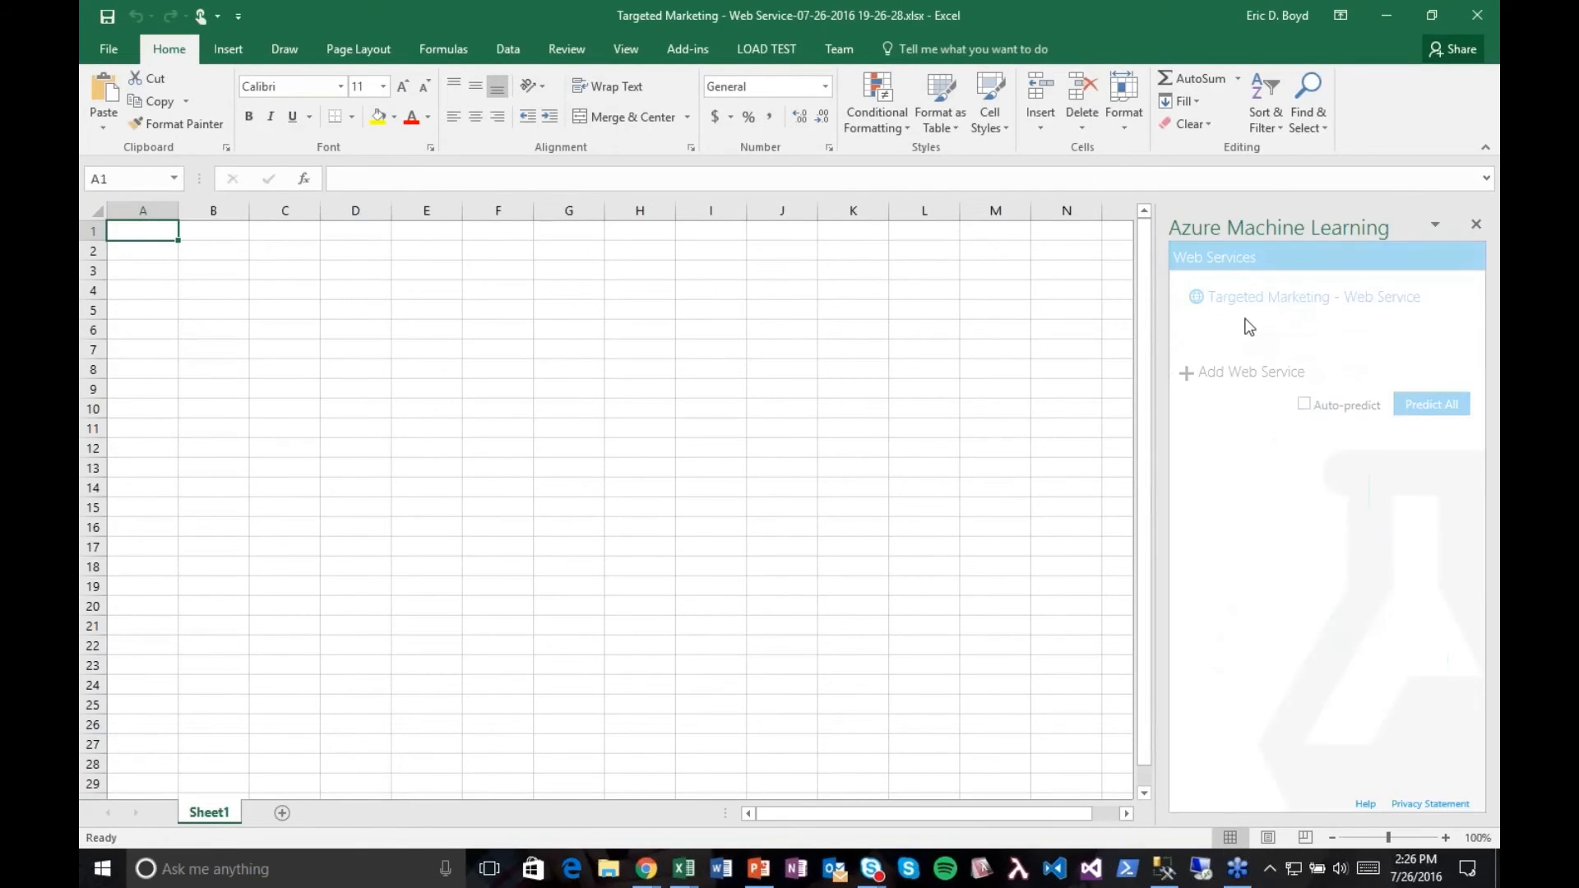
# Step: Insert the Targeted Marketing - Web Service sample data into the sheet and set the prediction input range to Sheet1!A1:N6
pyautogui.click(1247, 305)
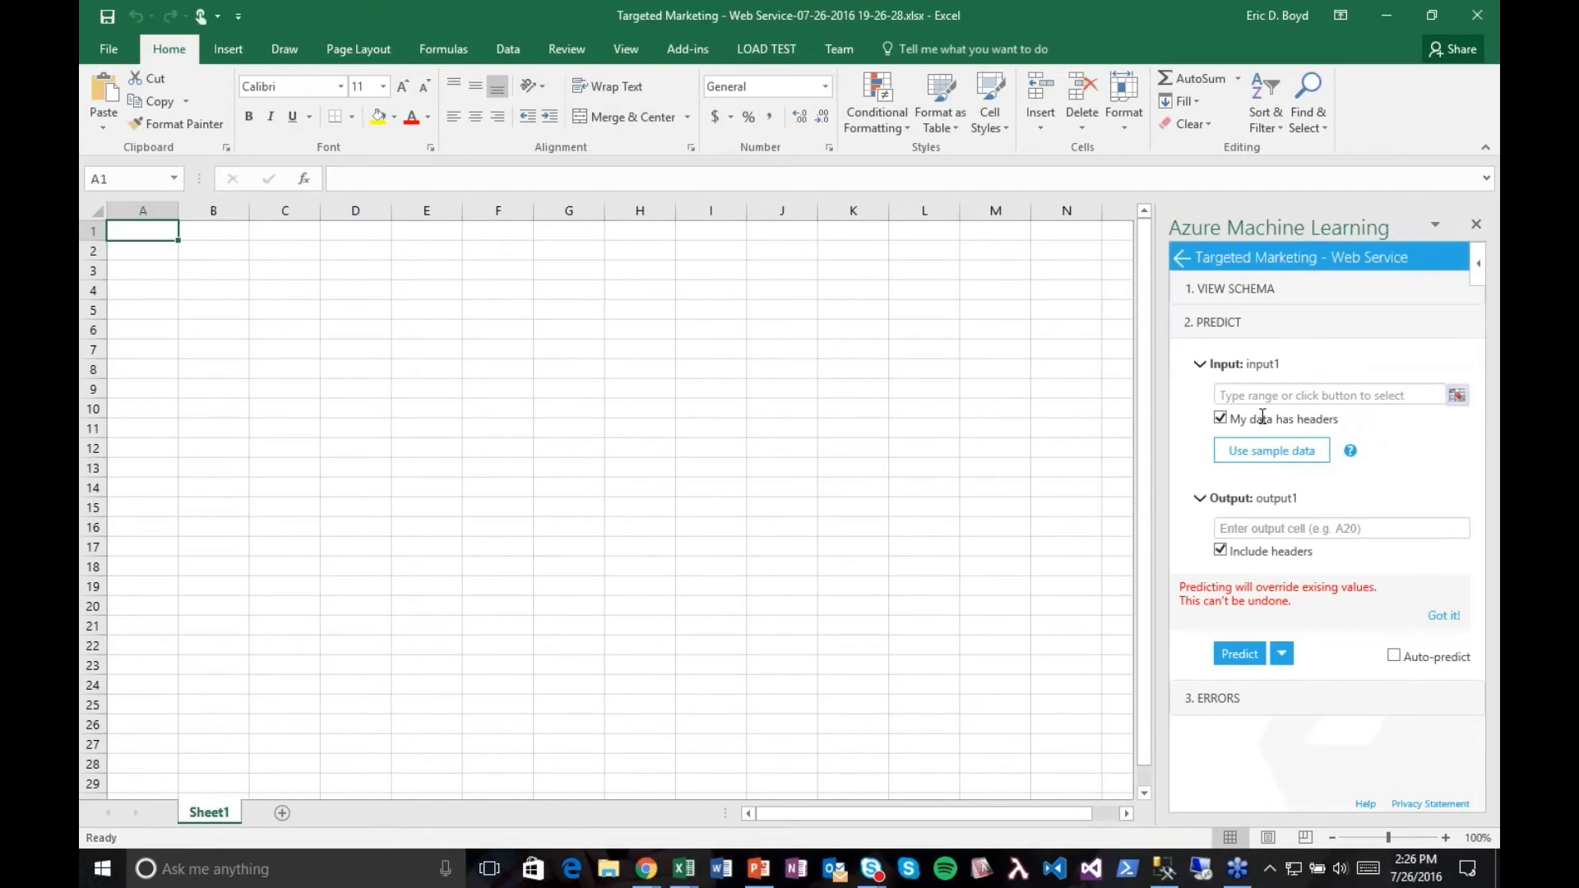
pyautogui.click(1270, 450)
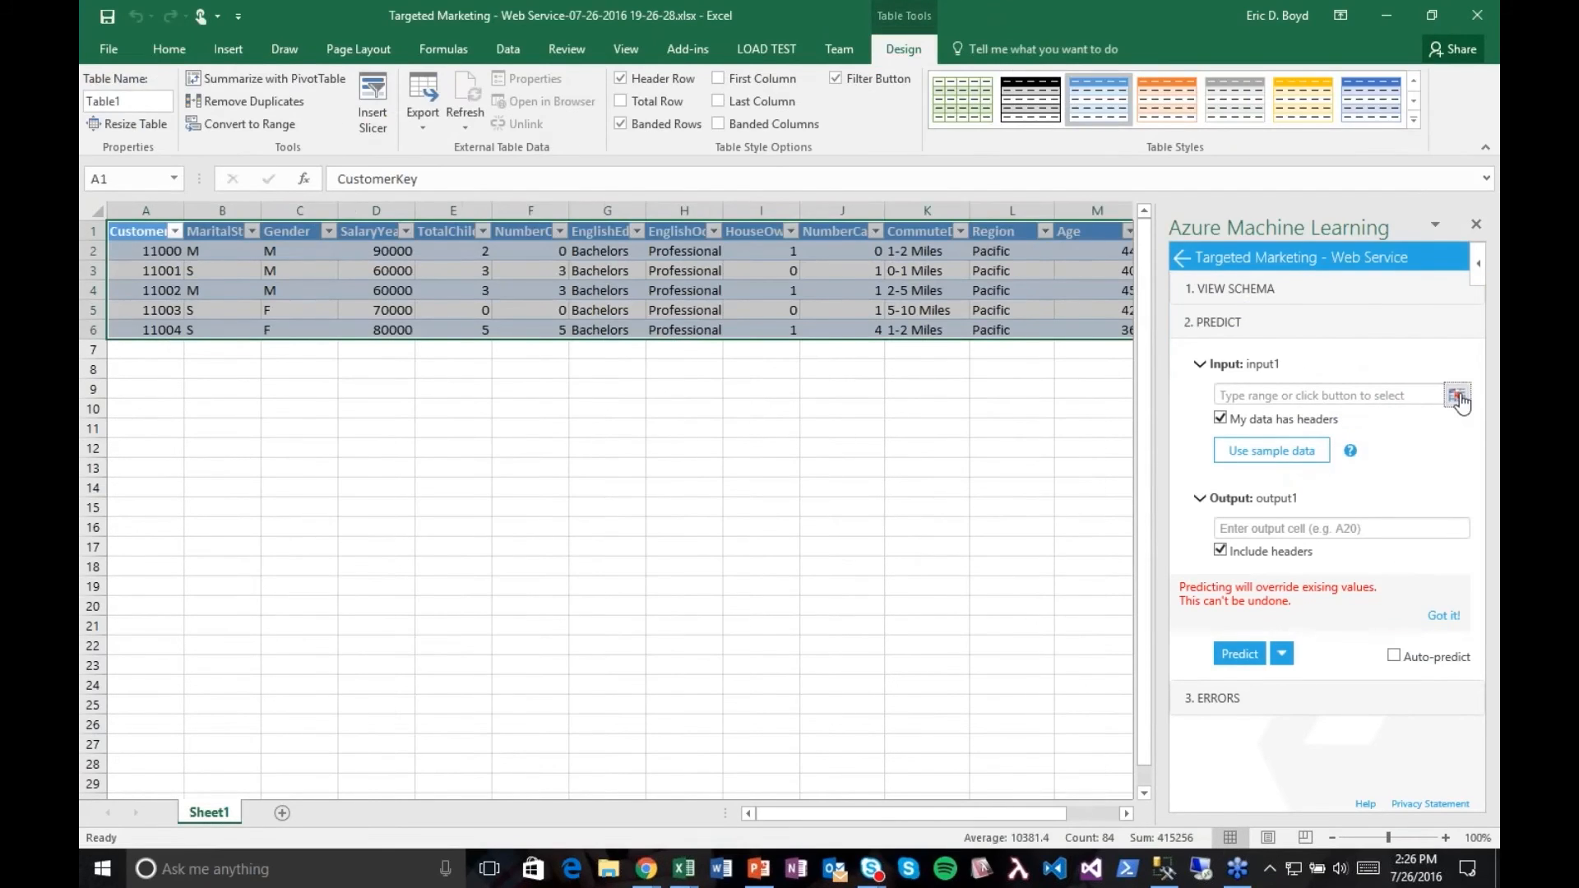
pyautogui.click(1457, 395)
pyautogui.click(734, 367)
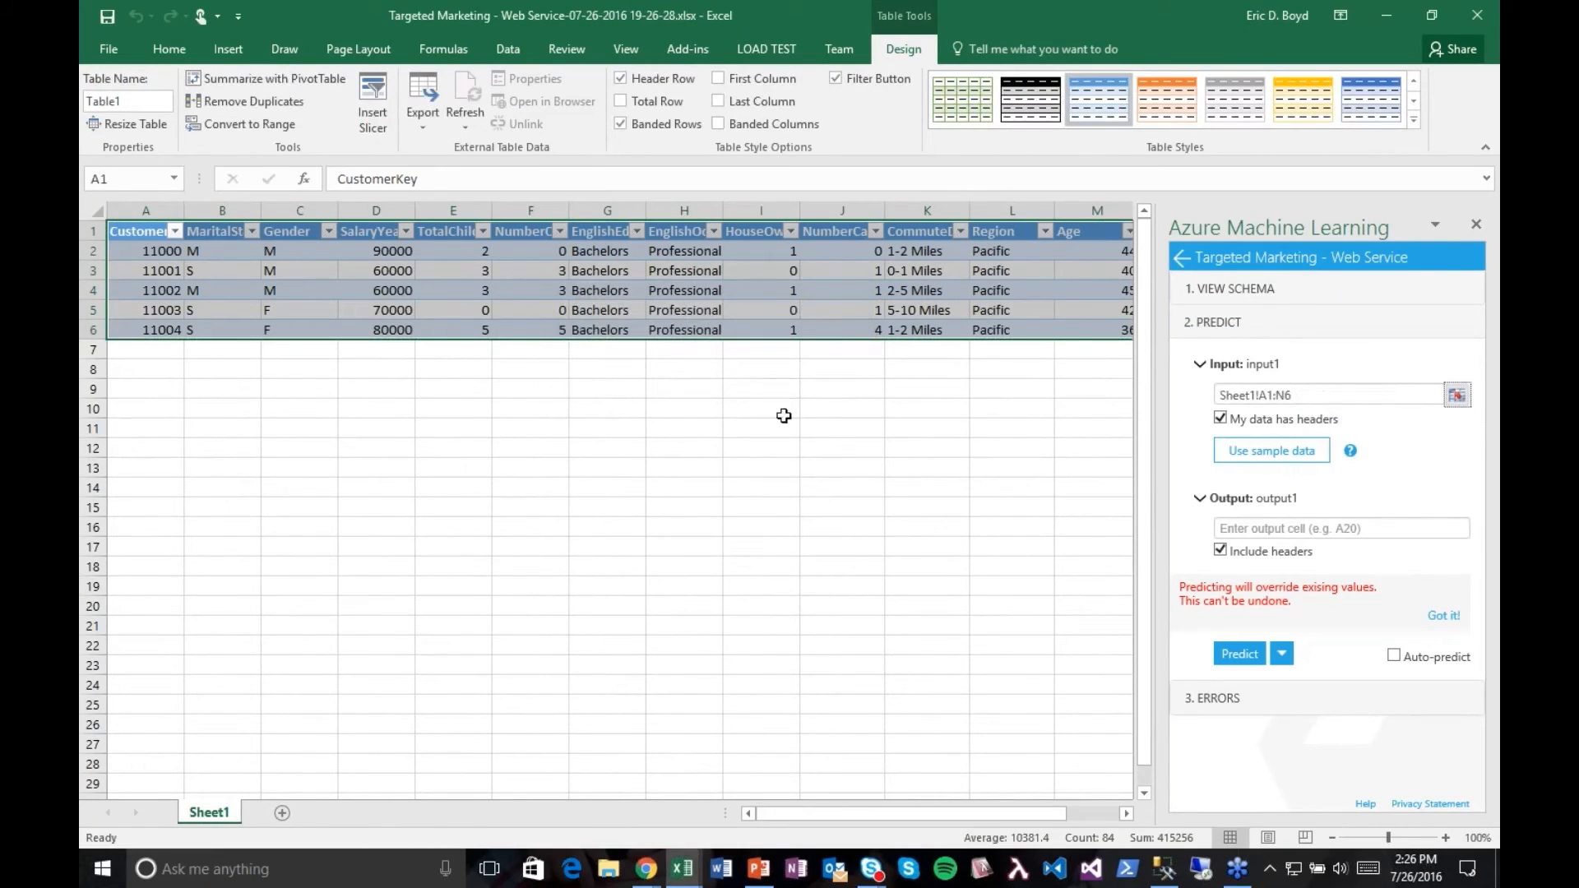
# Step: Set the prediction output cell to O1, enable auto-predict, and run the prediction
pyautogui.moveTo(874, 819); pyautogui.dragTo(820, 822)
pyautogui.click(1270, 529)
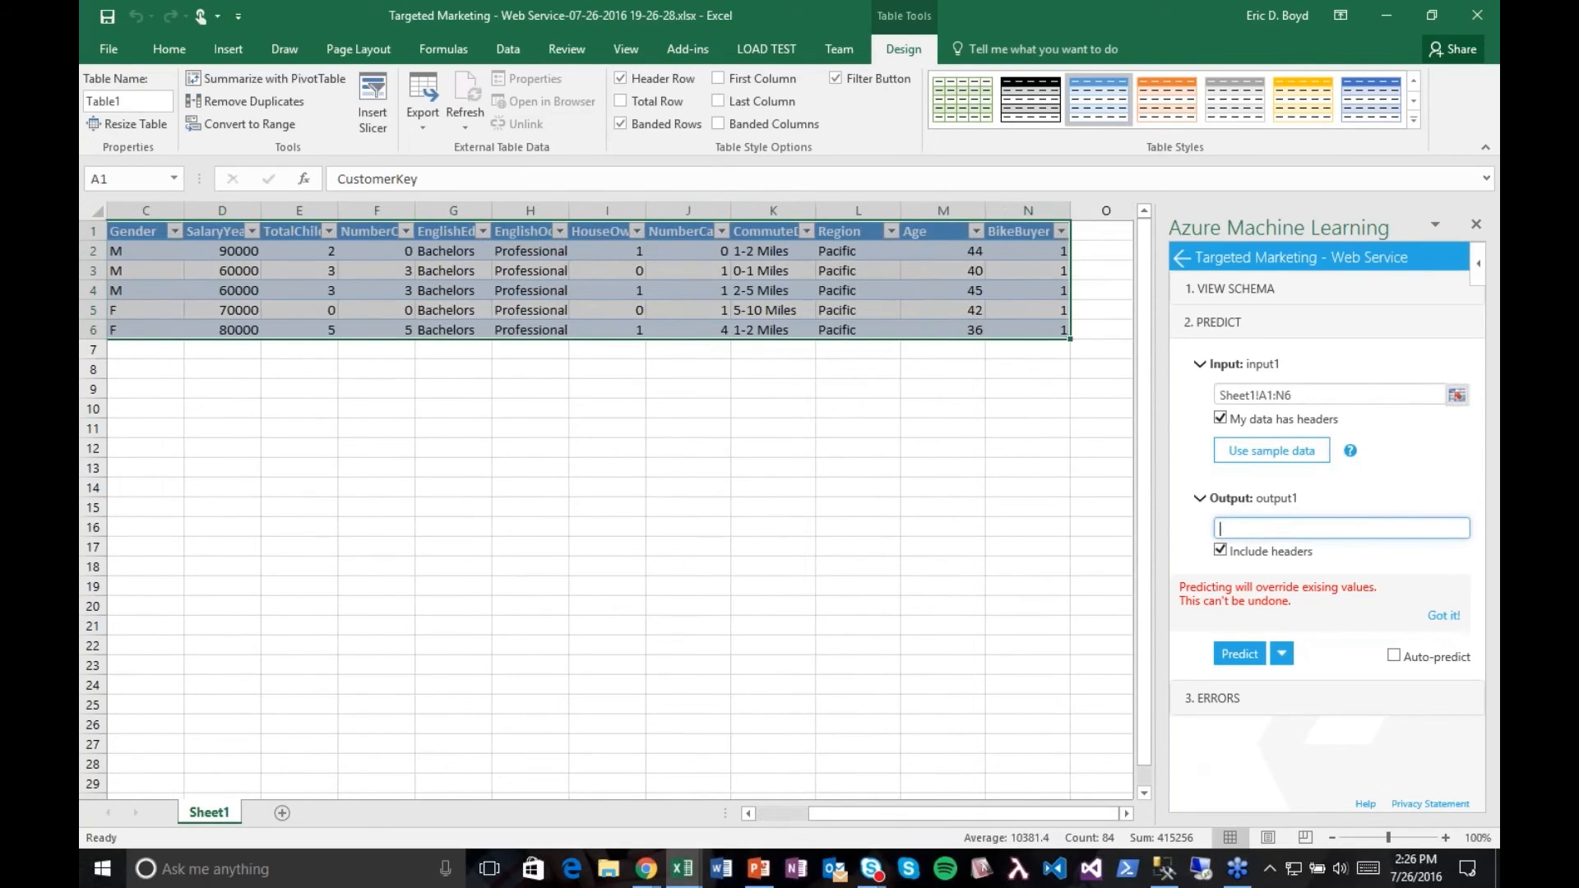
pyautogui.write('O1')
pyautogui.press('Tab')
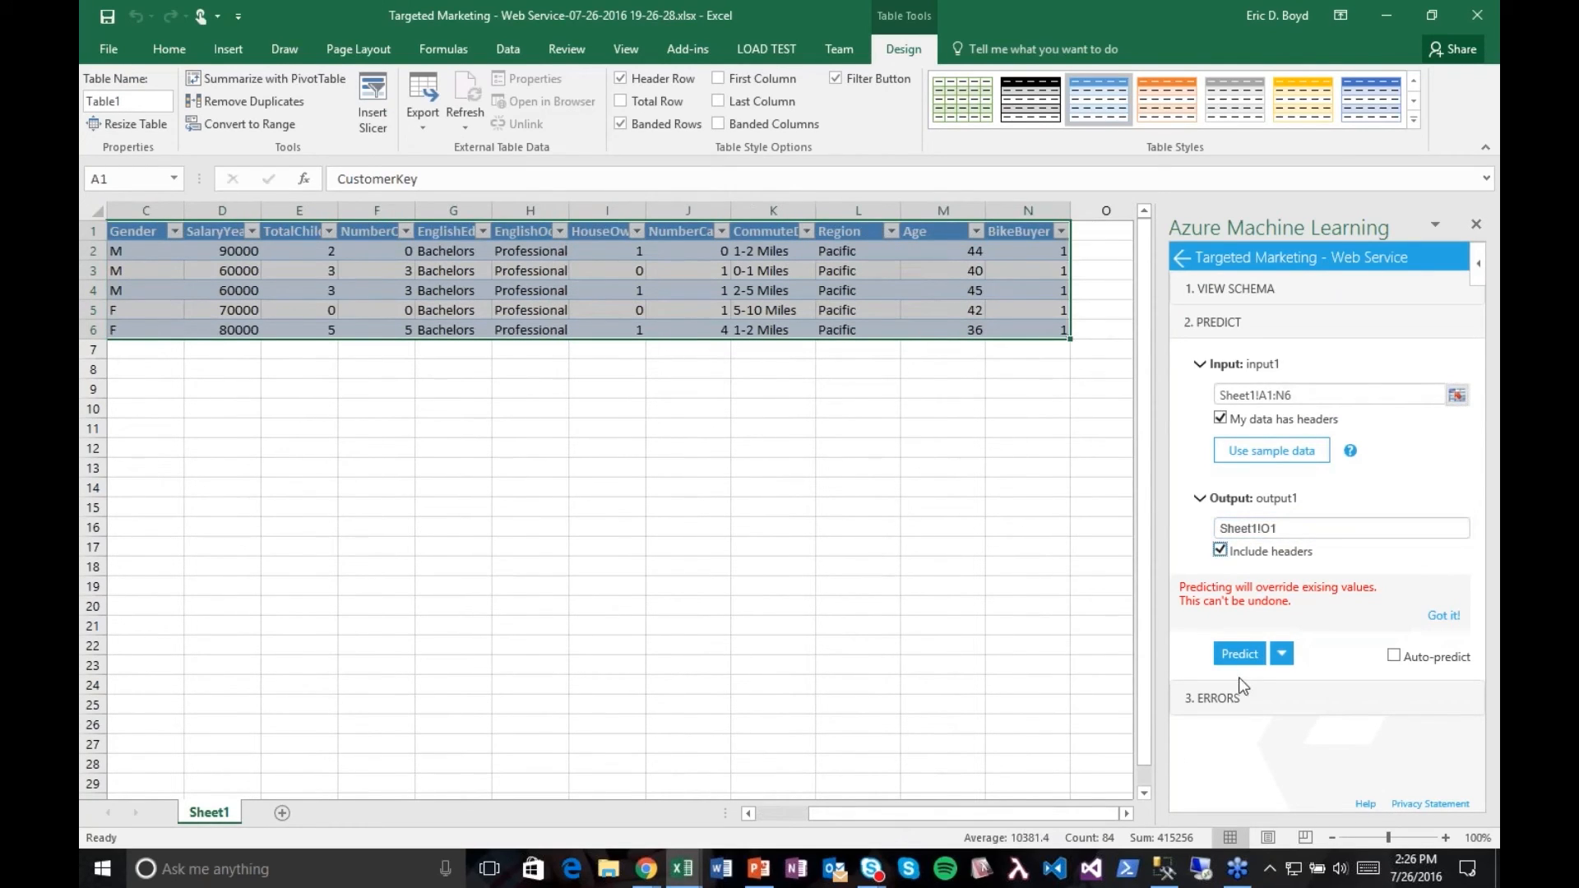
pyautogui.click(1393, 656)
pyautogui.click(1240, 655)
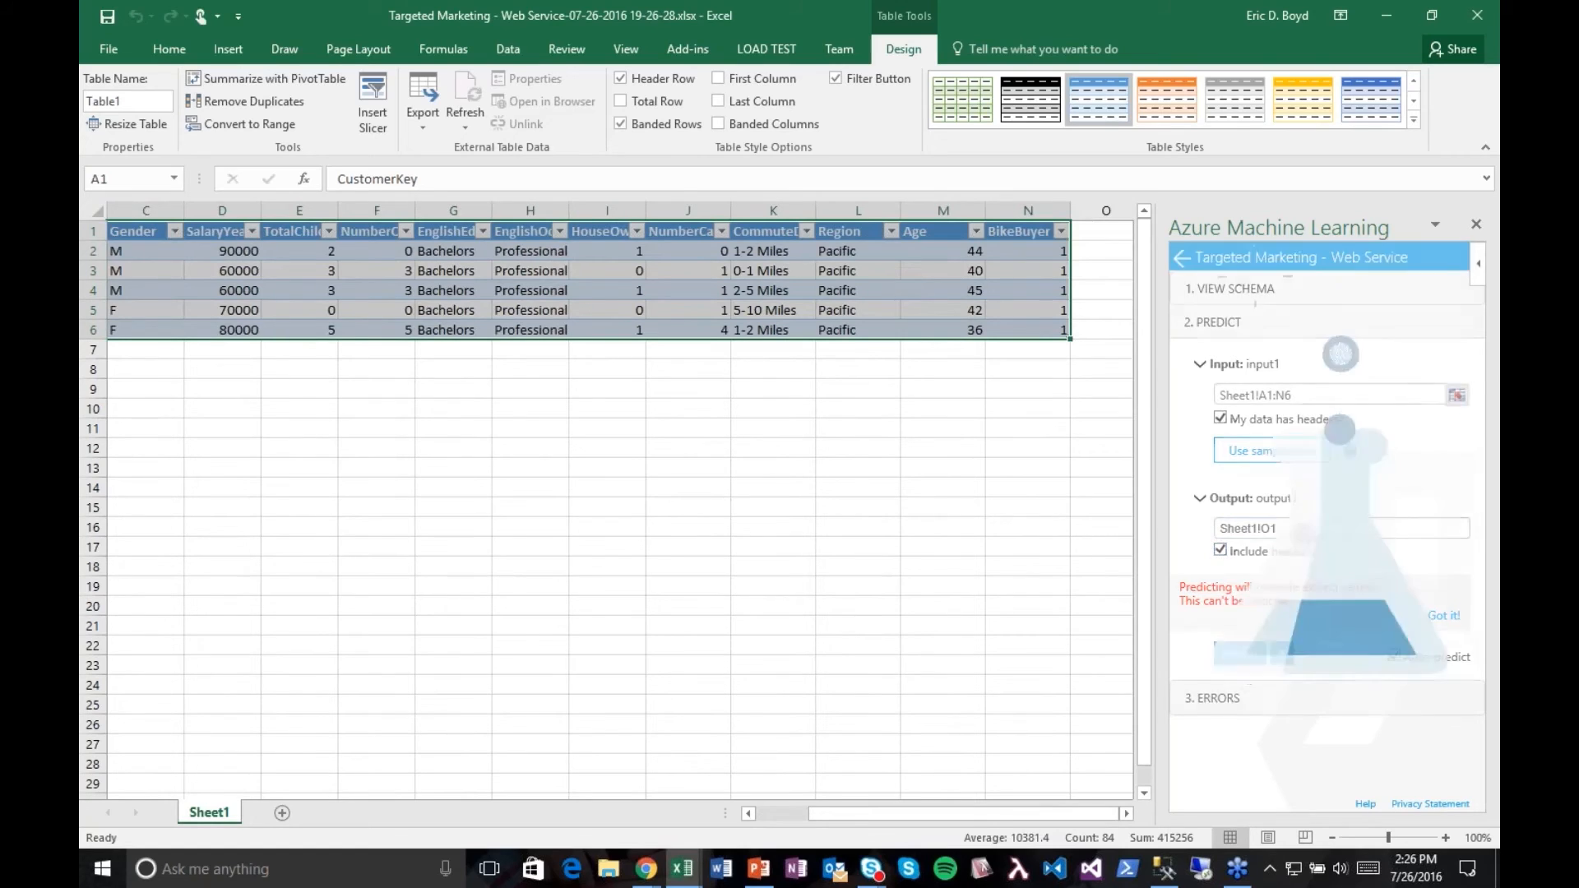
# Step: Review the Scored Labels and Scored Probabilities columns beside the sample data, and close the Azure Machine Learning add-in to see the whole table
pyautogui.moveTo(922, 814); pyautogui.dragTo(964, 813)
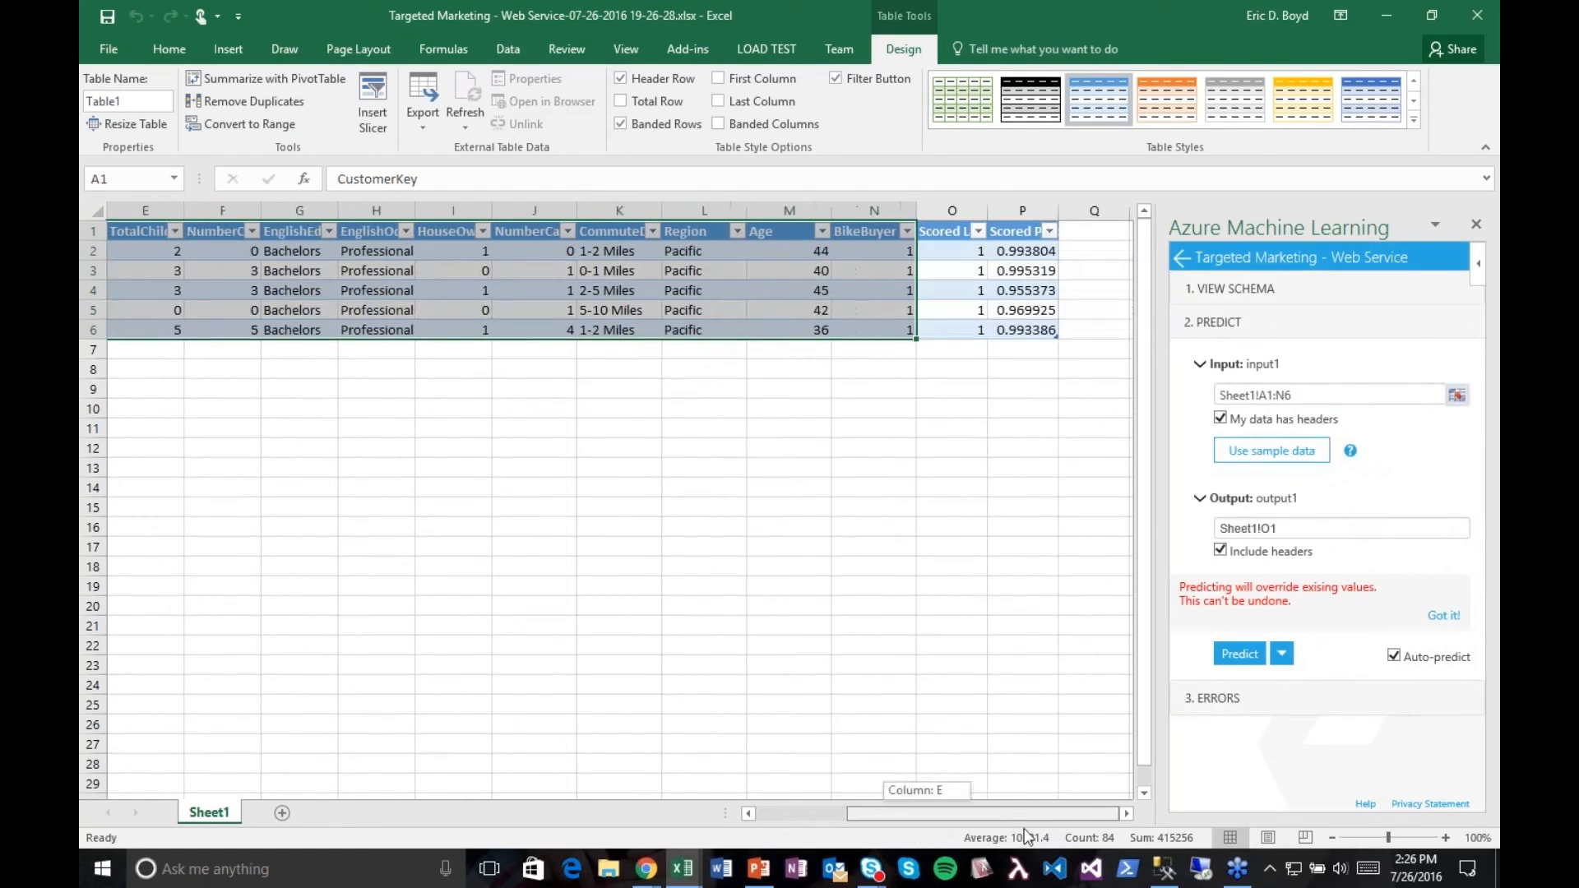
pyautogui.moveTo(1005, 251); pyautogui.dragTo(1008, 322)
pyautogui.moveTo(954, 255); pyautogui.dragTo(947, 332)
pyautogui.click(937, 409)
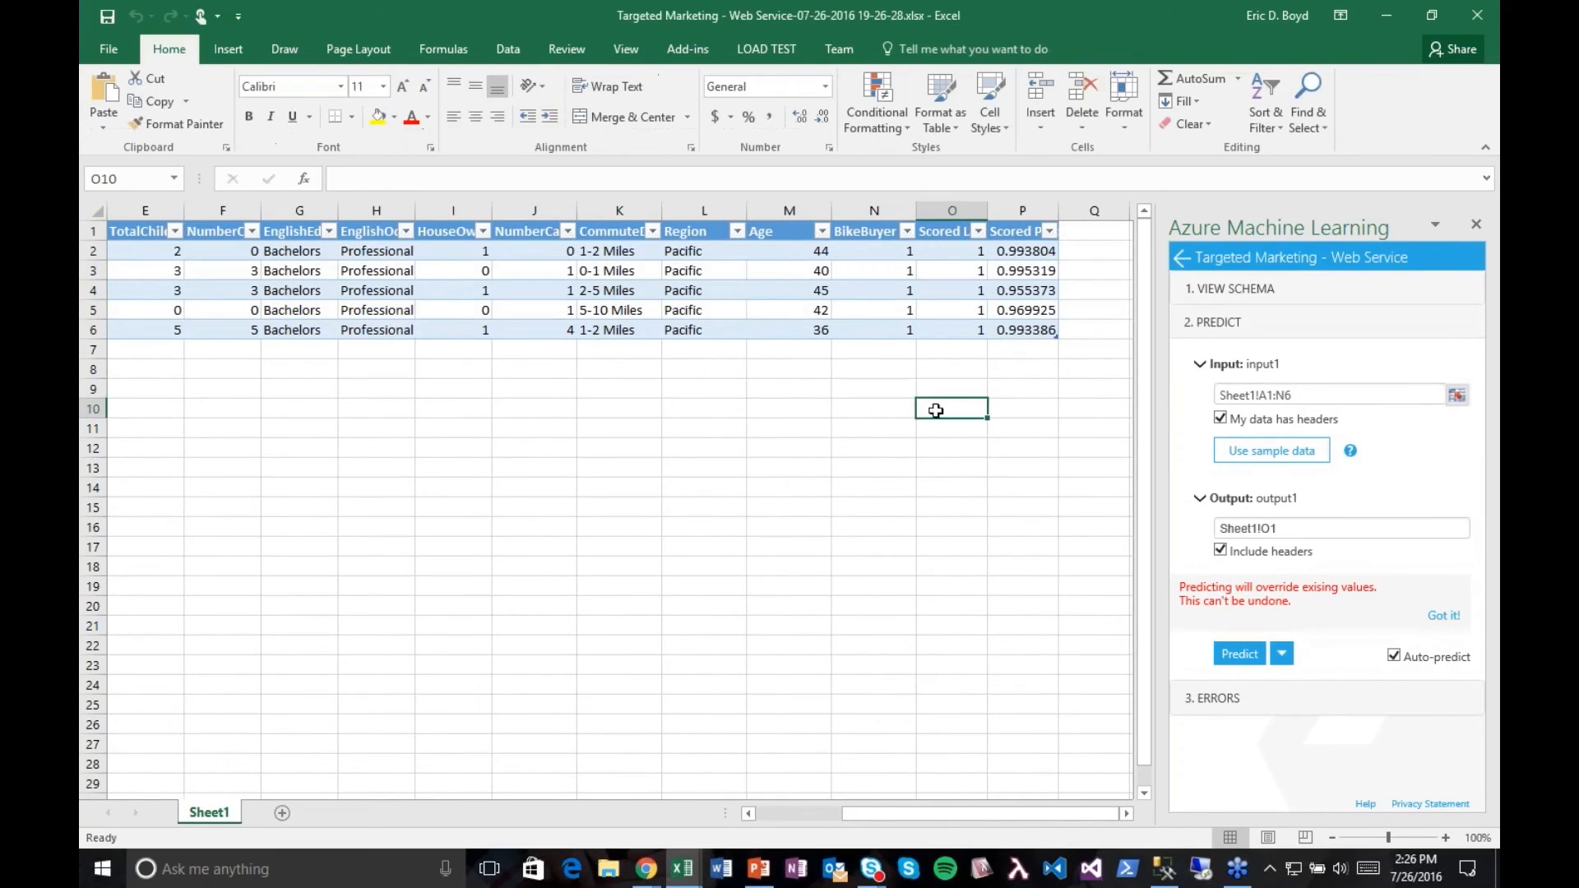
pyautogui.moveTo(956, 814)
pyautogui.mouseDown()
pyautogui.moveTo(689, 812)
pyautogui.moveTo(965, 814)
pyautogui.mouseUp()
pyautogui.click(1478, 226)
pyautogui.moveTo(1086, 819); pyautogui.dragTo(937, 817)
pyautogui.click(530, 487)
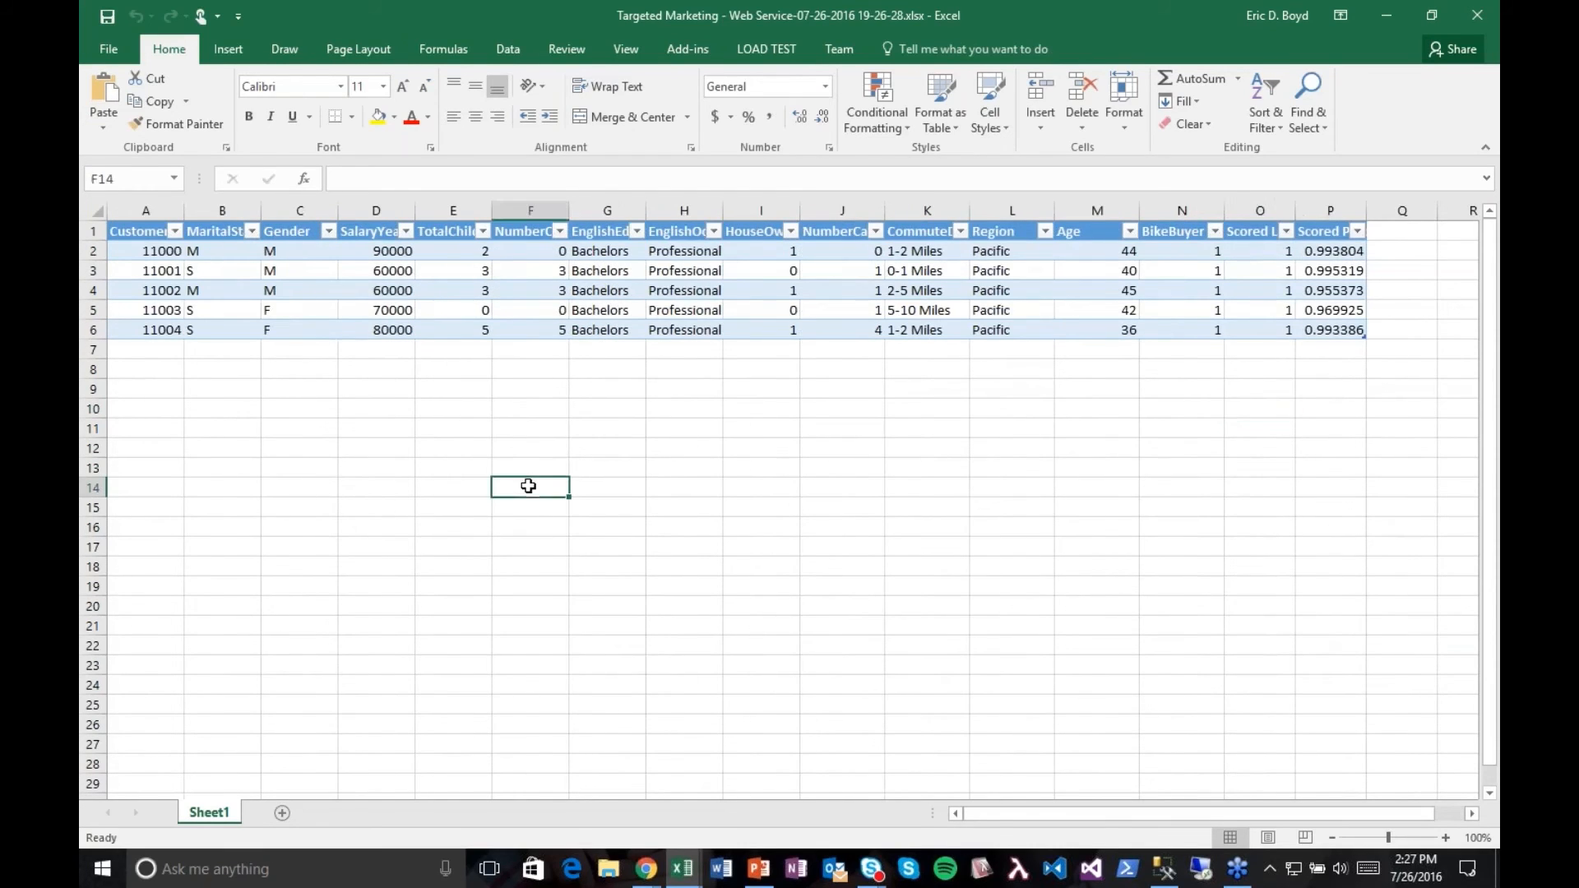
# Step: Set the yearly salary in cell D2 to 20000
pyautogui.click(373, 249)
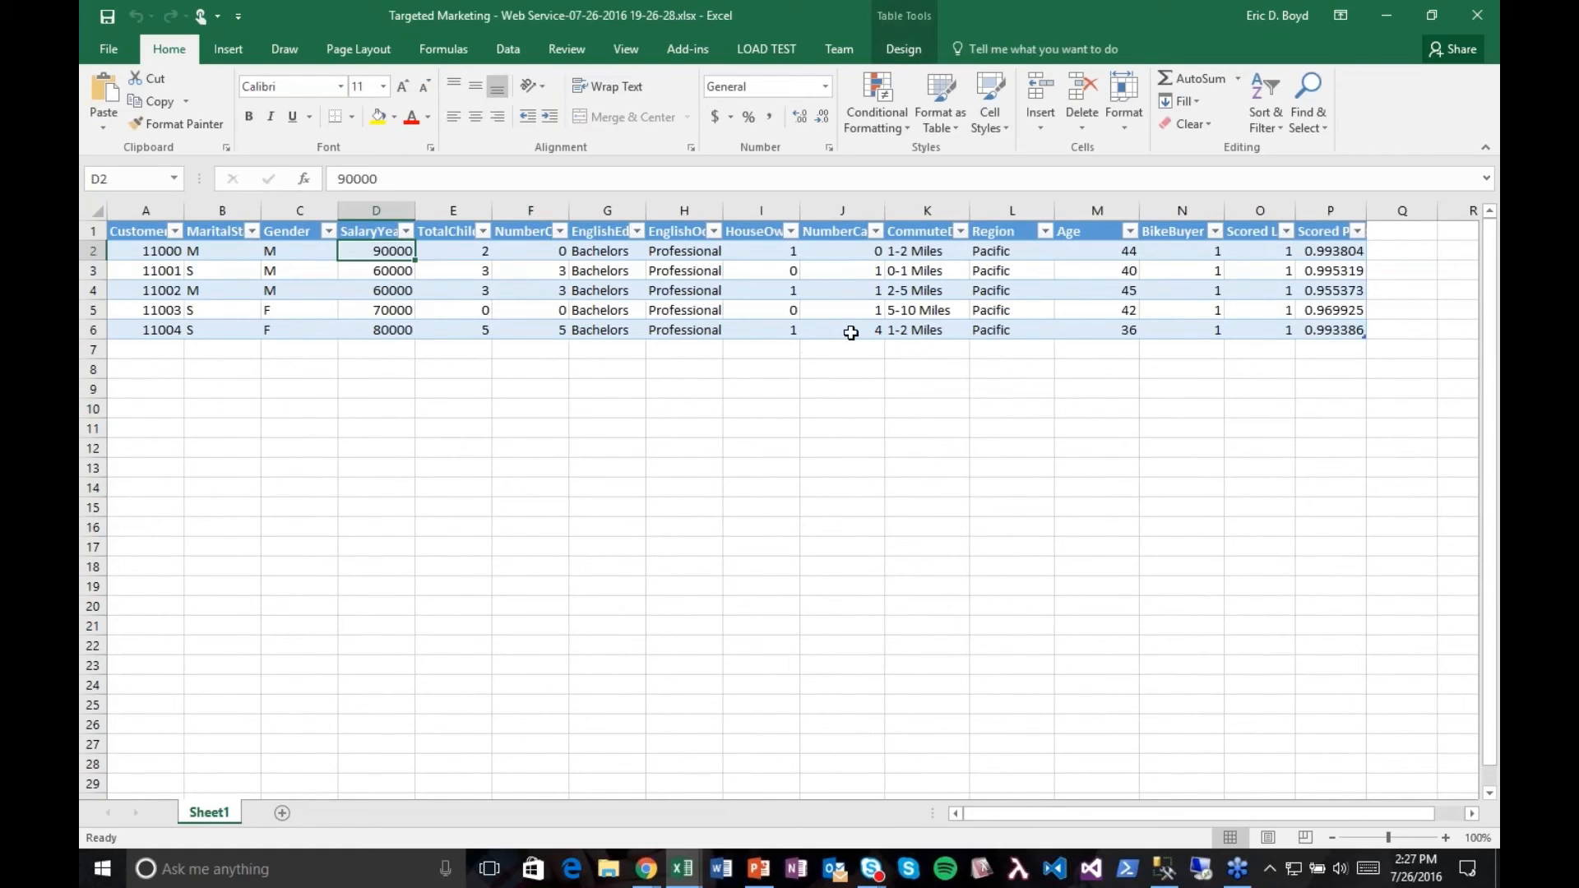
pyautogui.write('200')
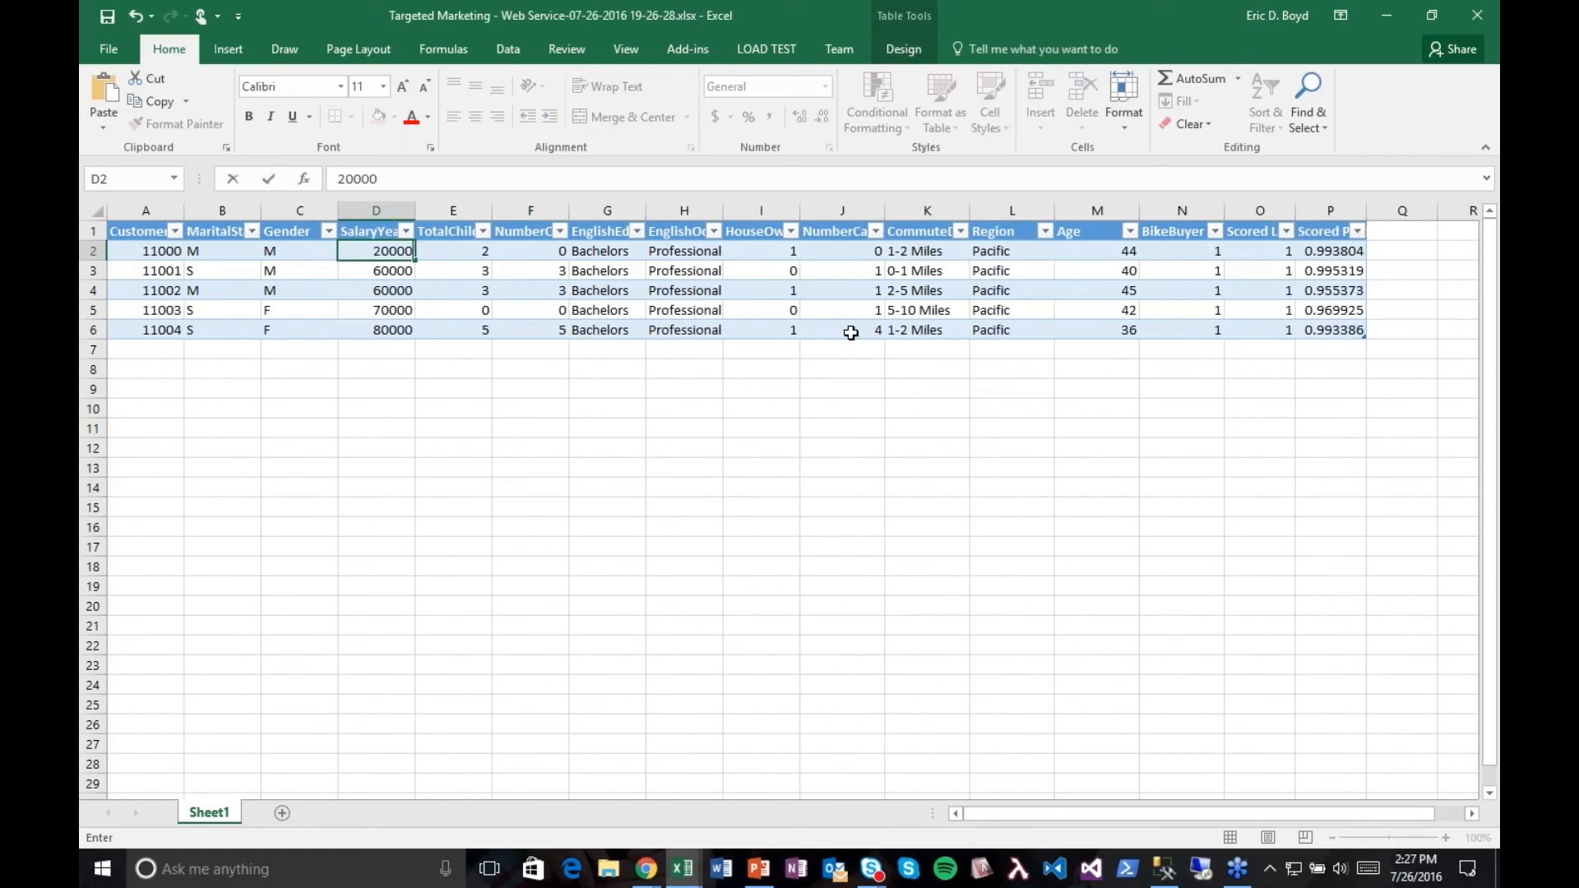
pyautogui.press('Return')
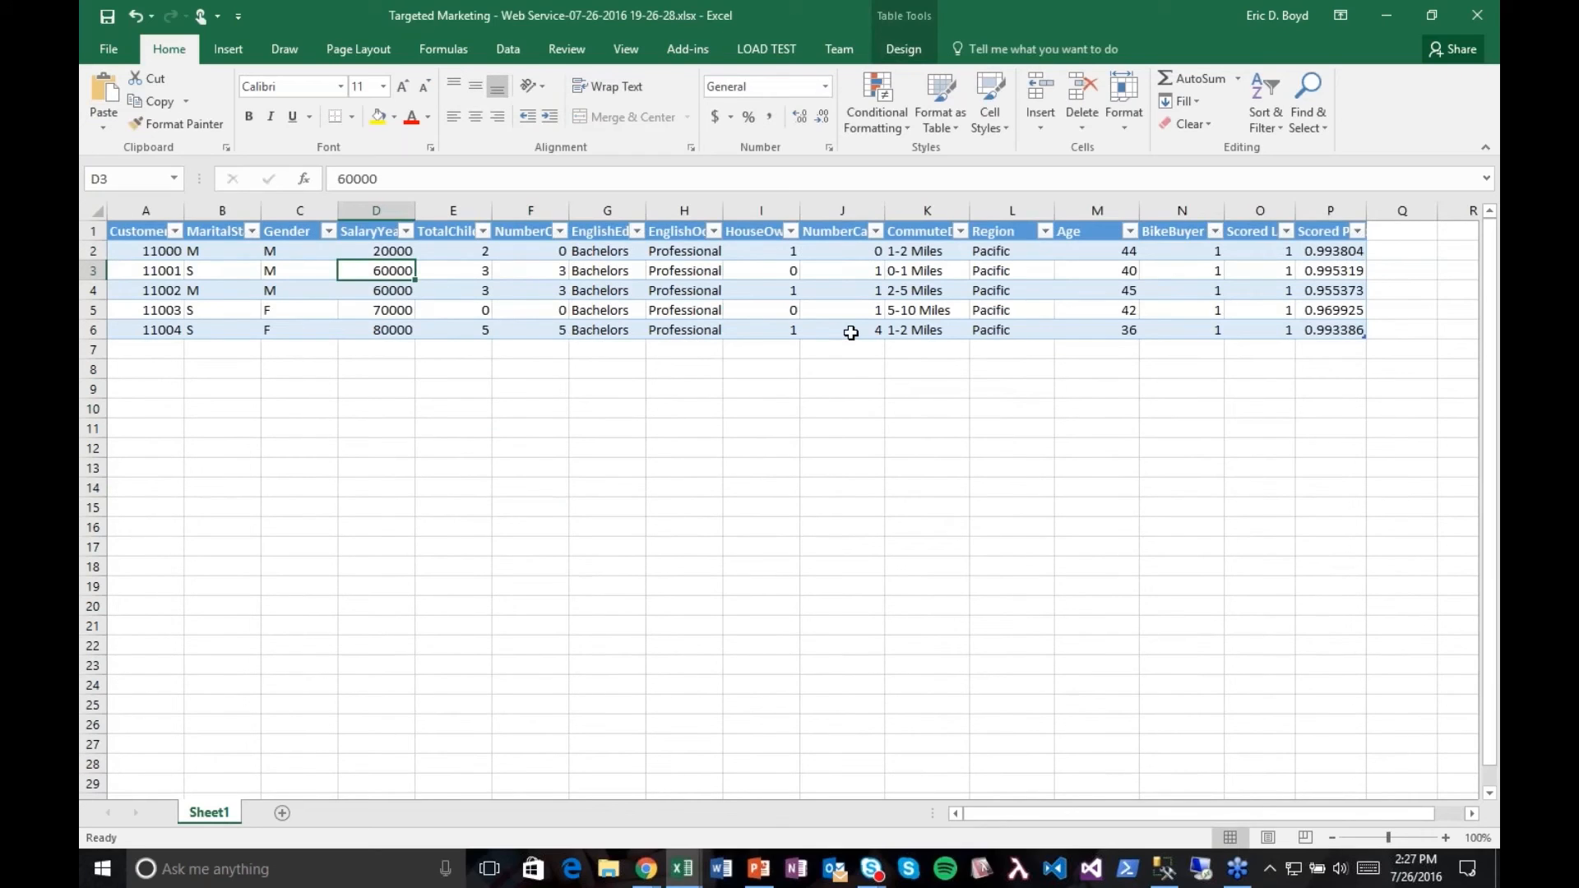
# Step: Set the gender in cell C2 to F and the marital status in cell B2 to S
pyautogui.press('Up')
pyautogui.press('Left')
pyautogui.write('F')
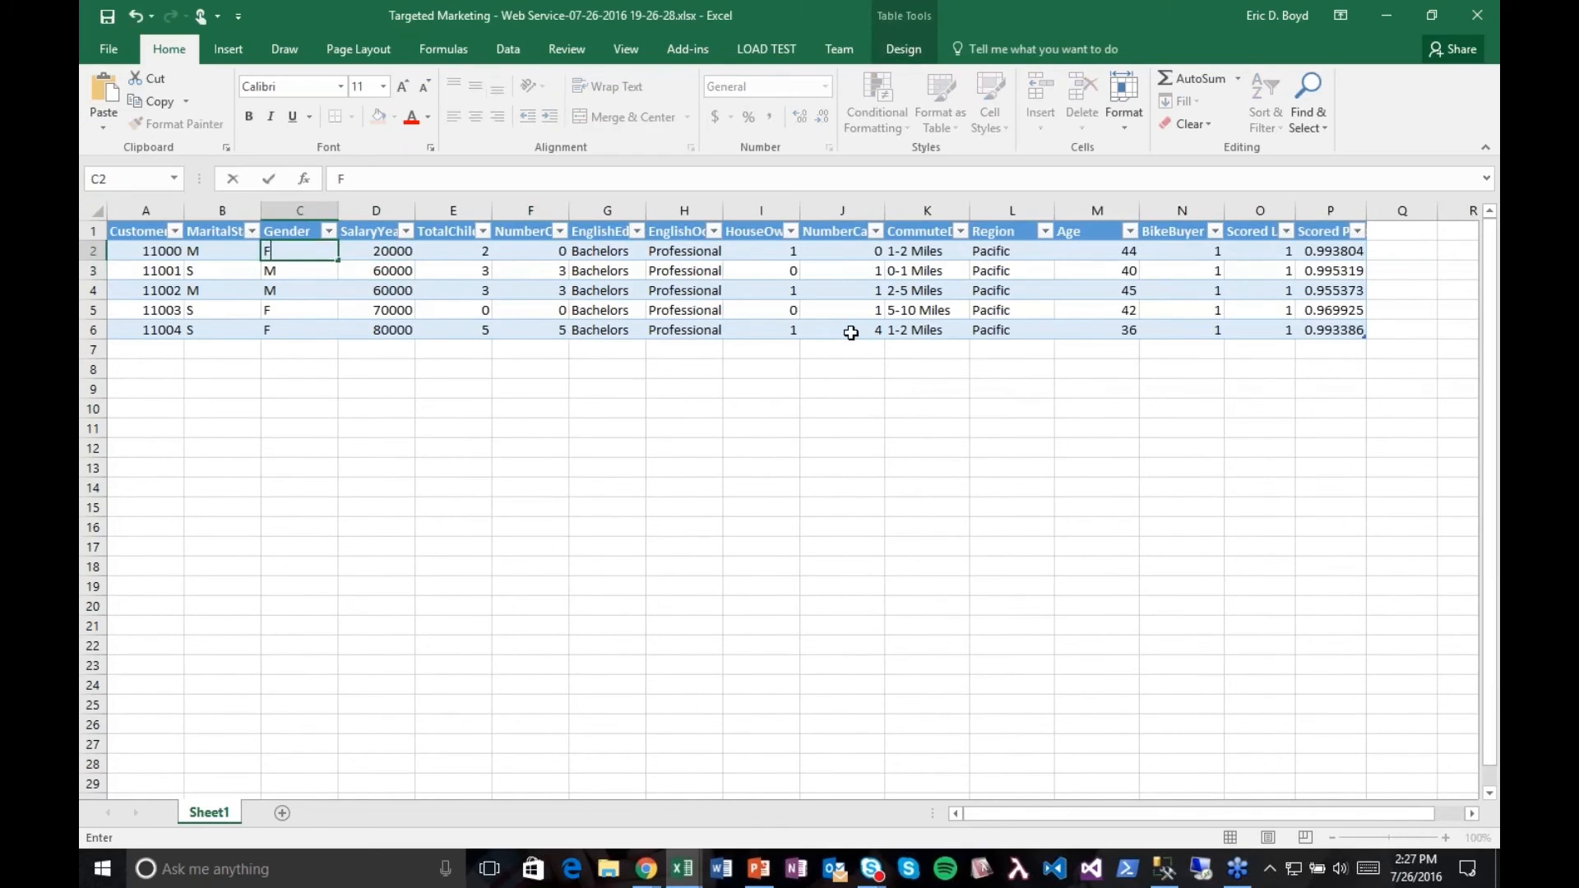
pyautogui.press('Left')
pyautogui.write('S')
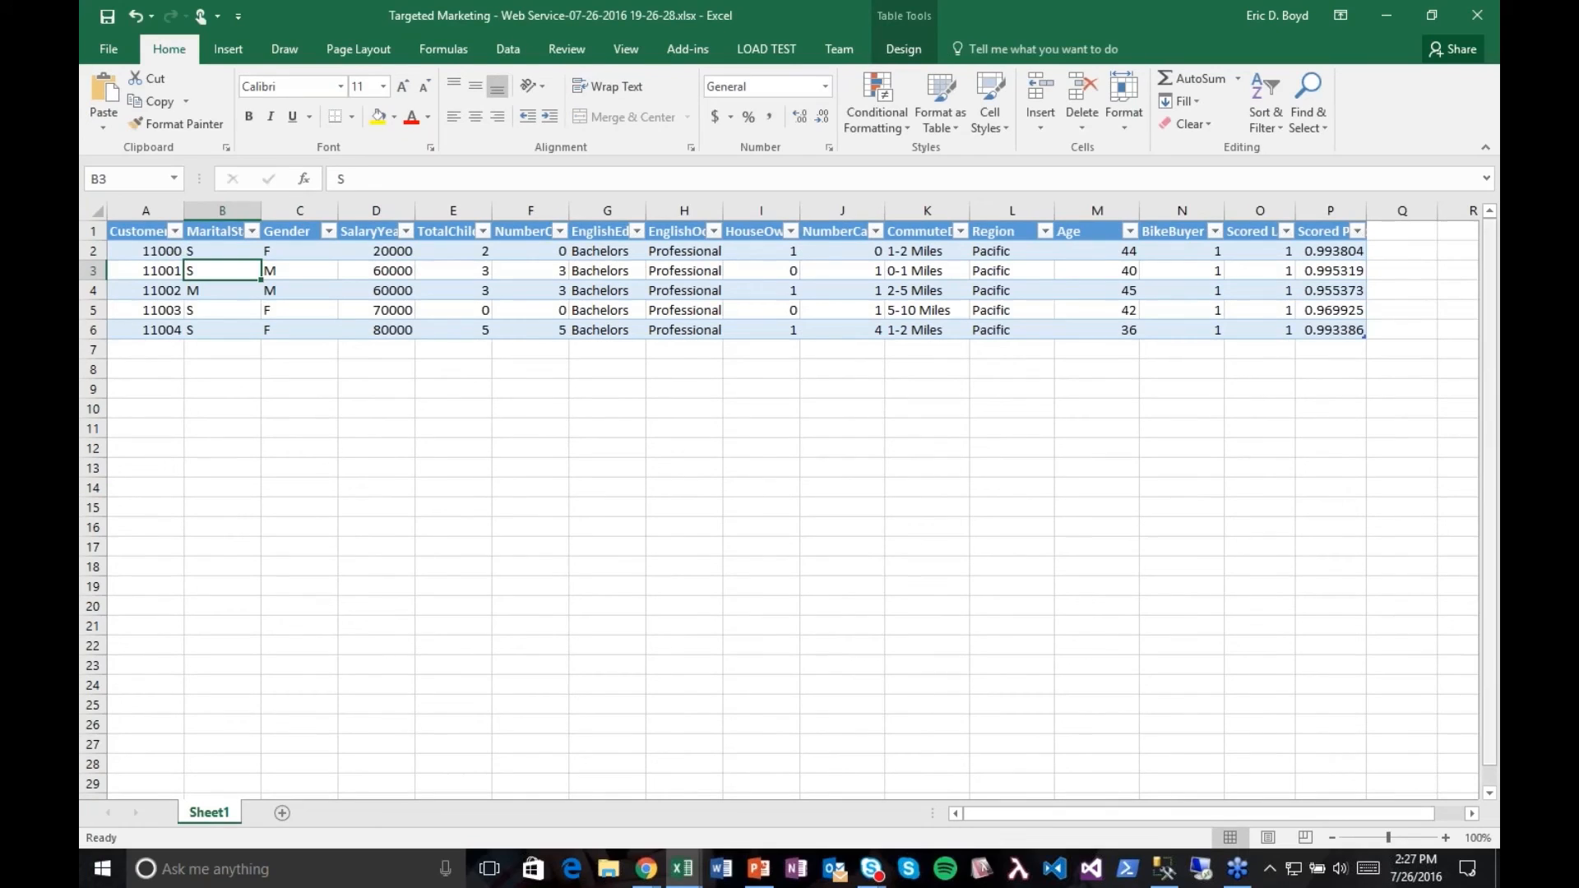
# Step: Check the Scored Labels and Scored Probabilities values for the edited customer in row 2
pyautogui.click(1447, 320)
pyautogui.click(946, 303)
pyautogui.doubleClick(1341, 254)
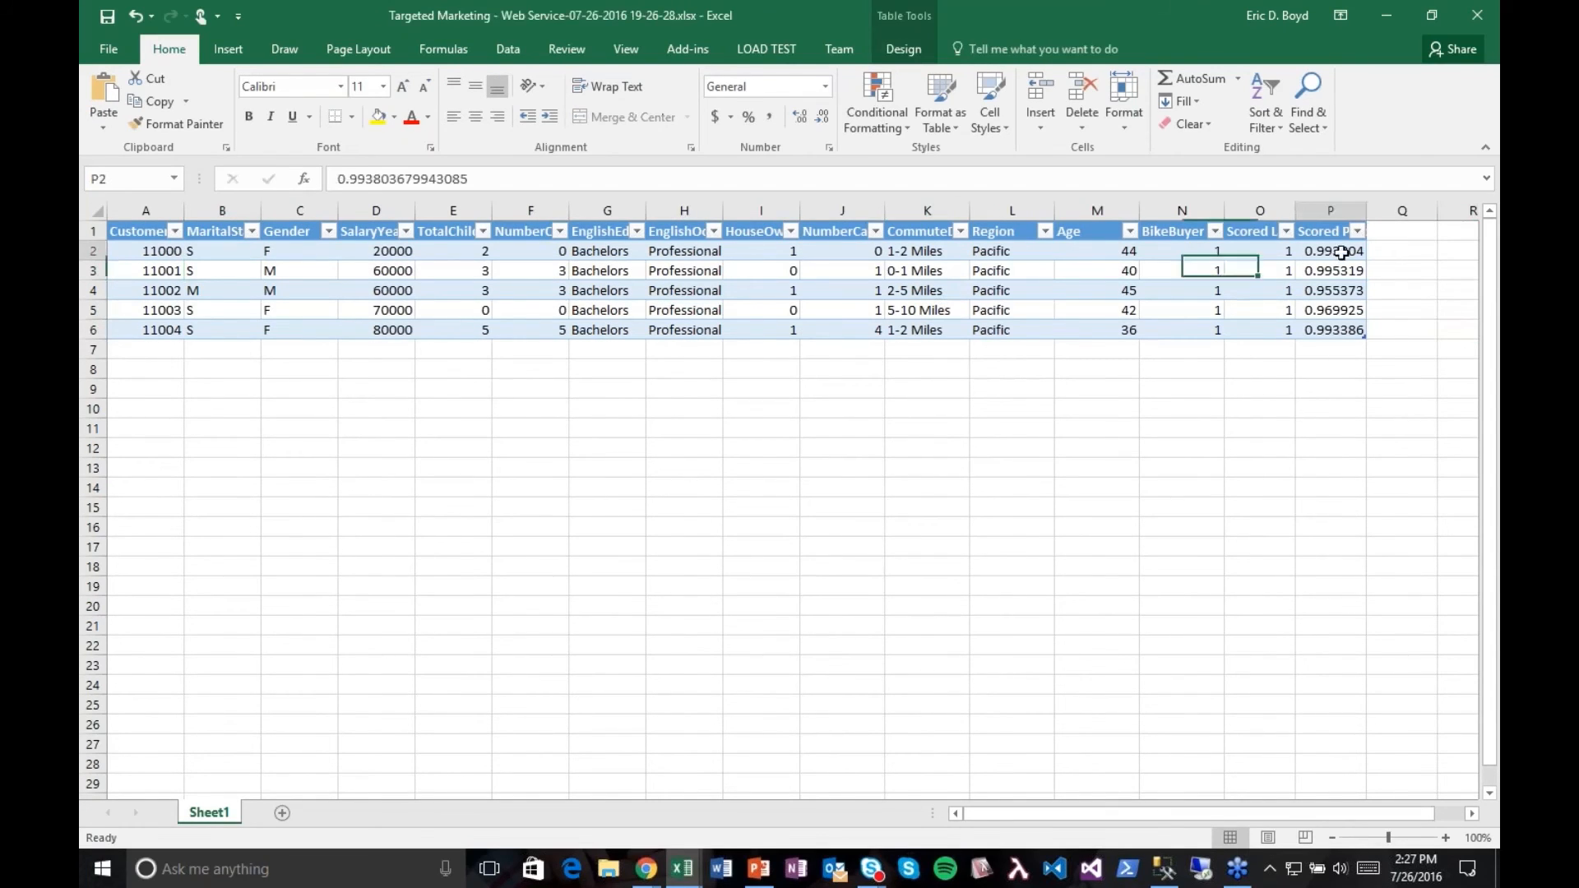
pyautogui.click(1256, 283)
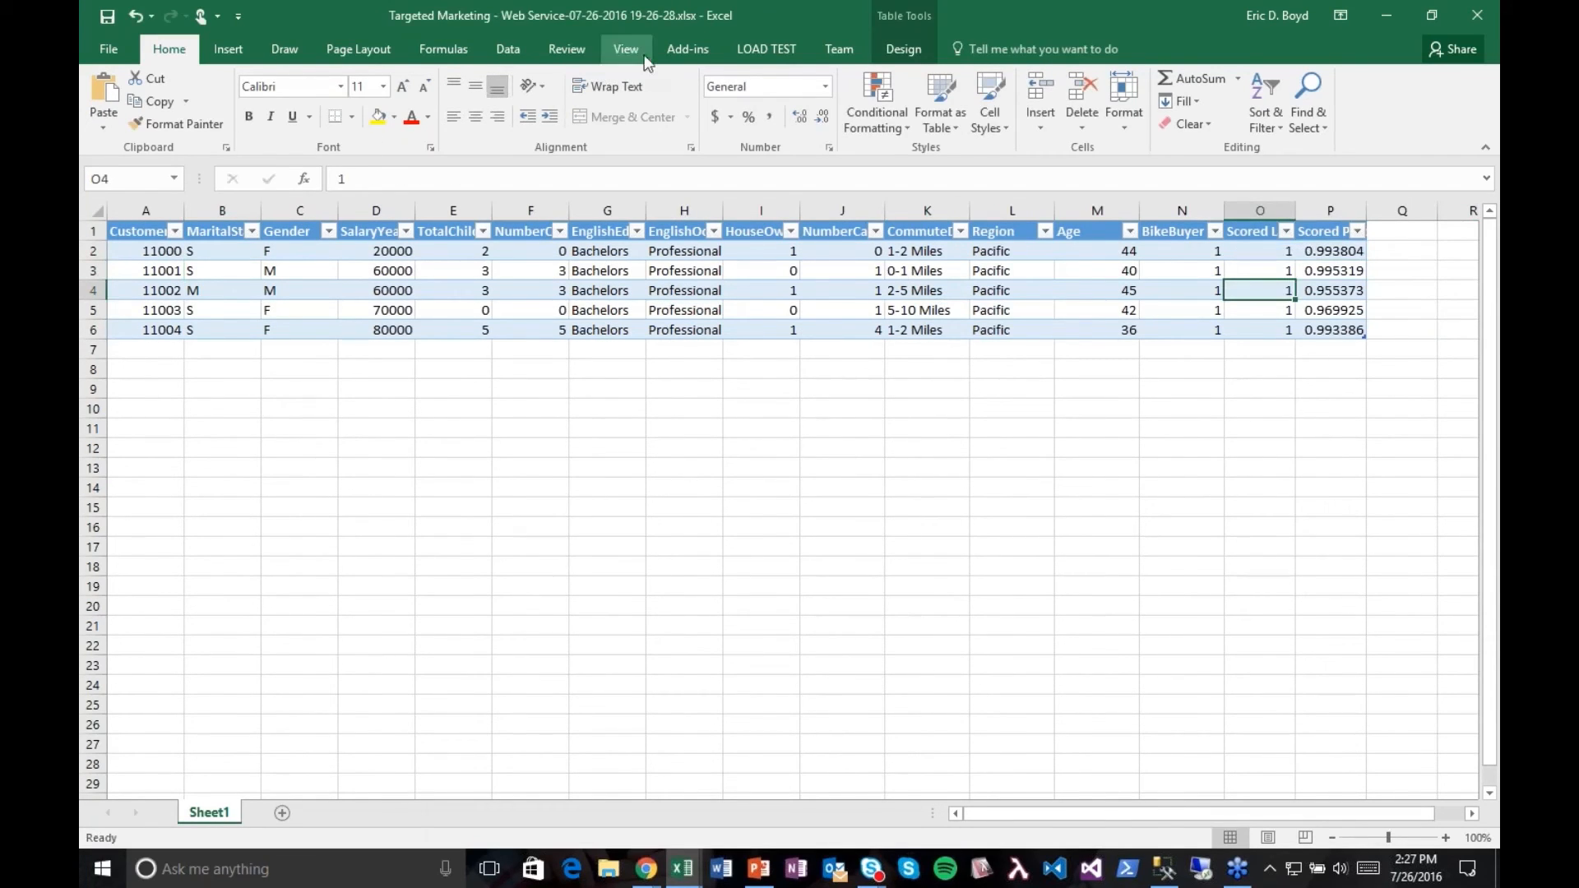
pyautogui.click(906, 455)
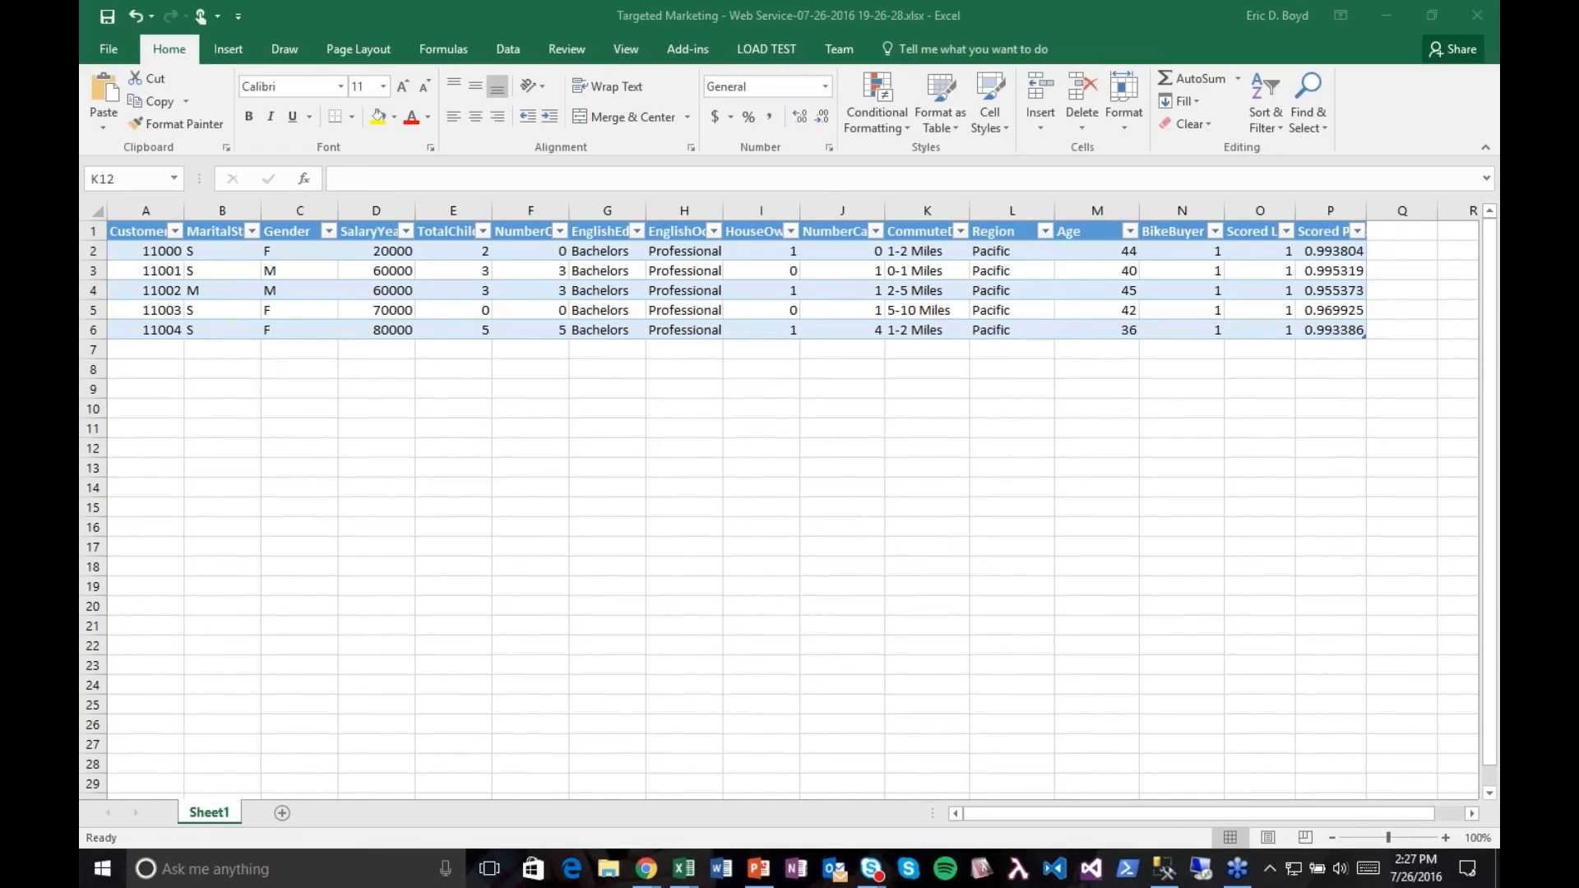
pyautogui.click(831, 466)
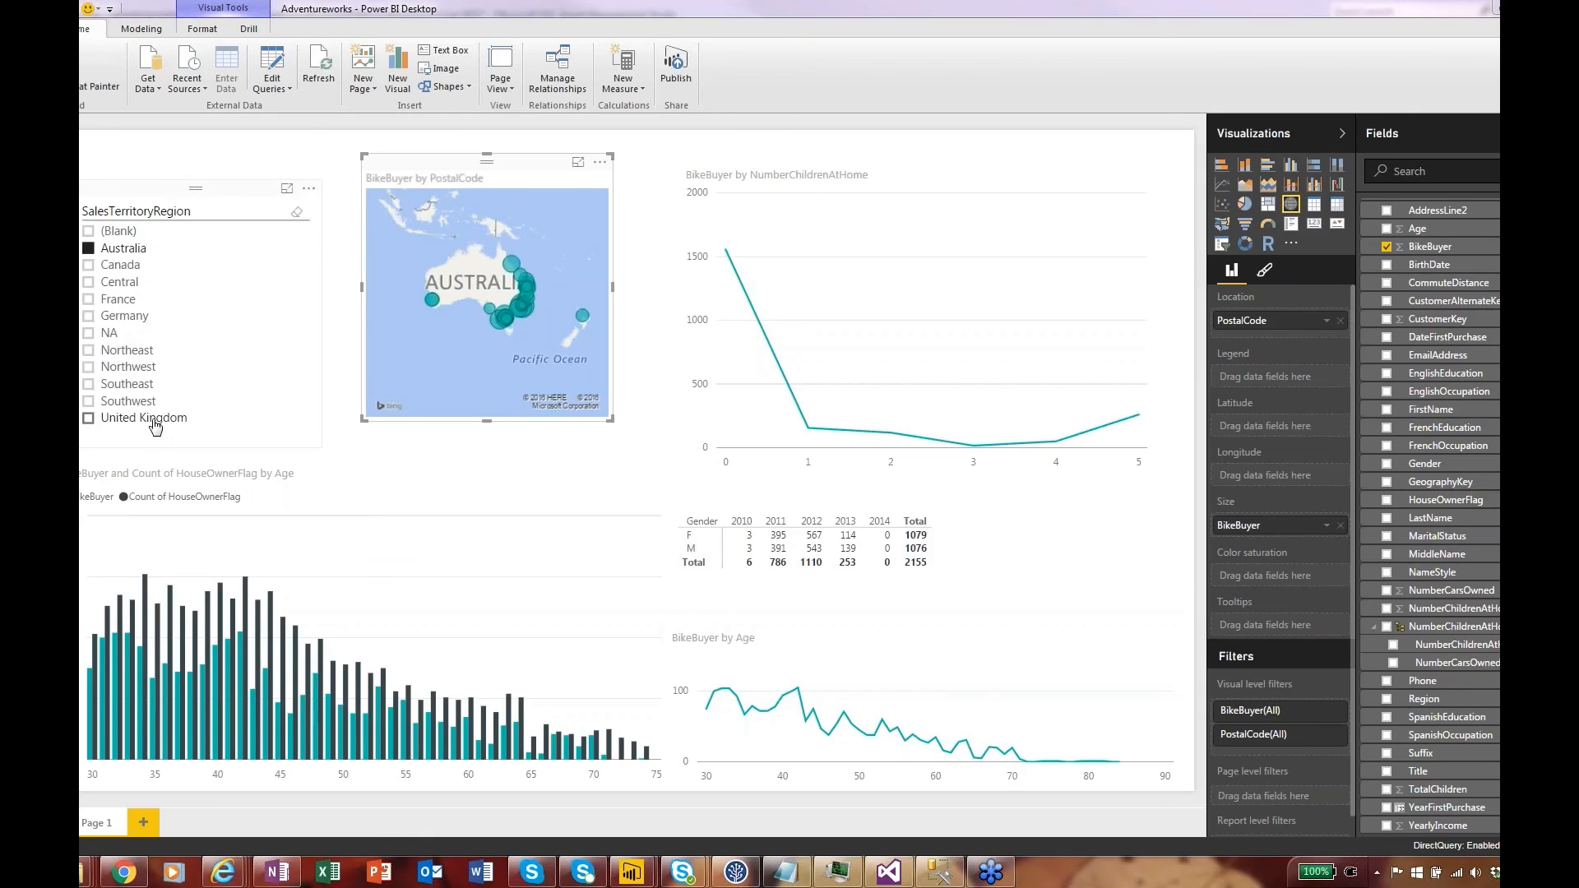
# Step: In the Adventureworks report in Power BI Desktop, filter the SalesTerritoryRegion slicer to United Kingdom only
pyautogui.click(89, 418)
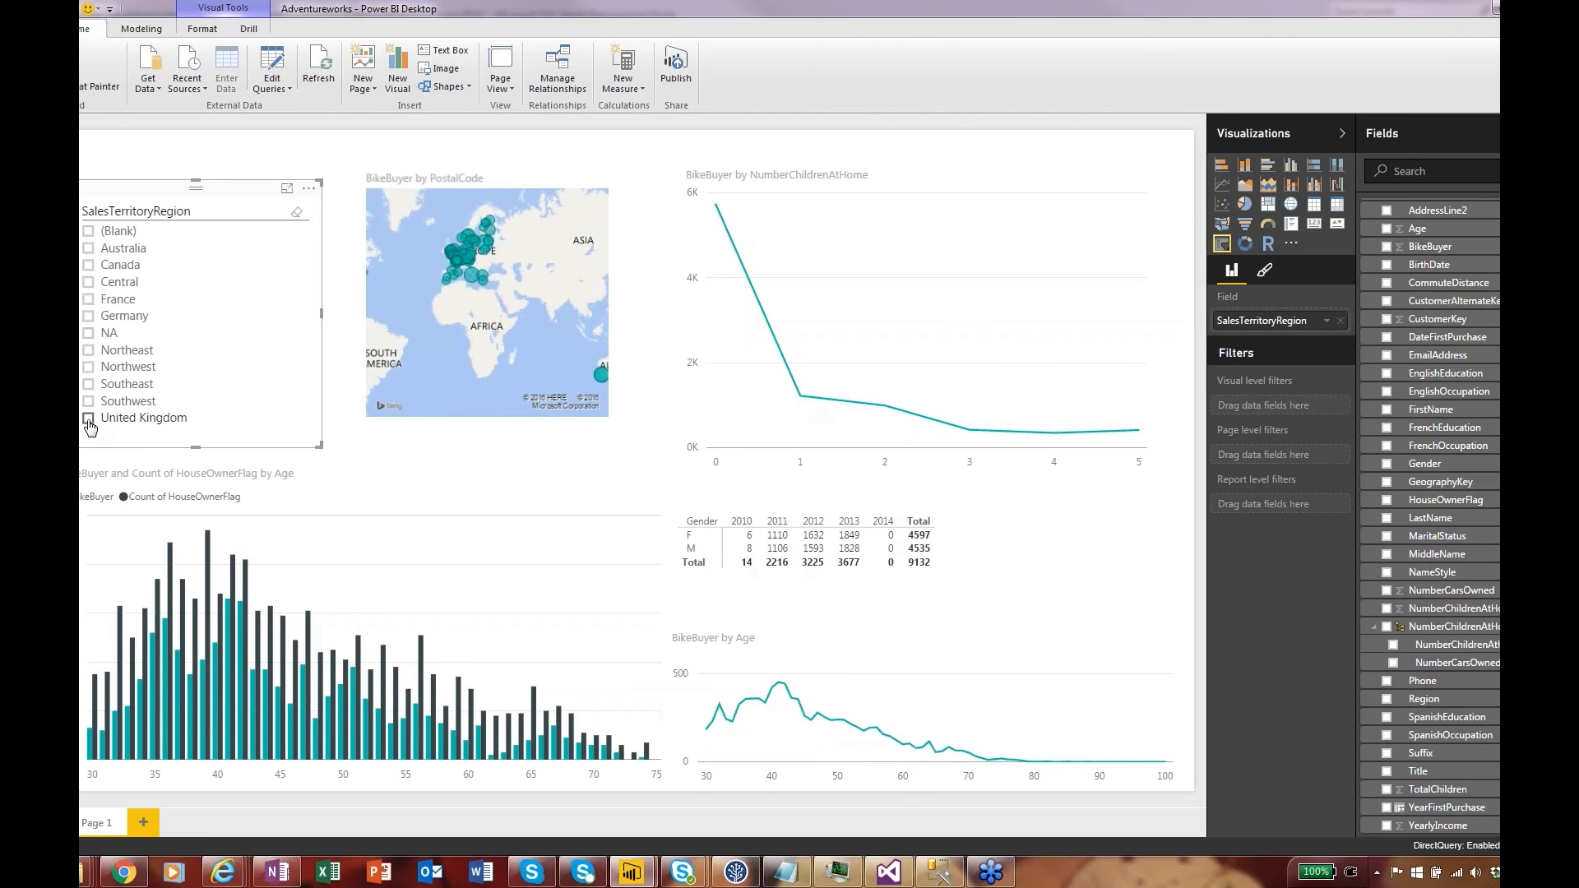
pyautogui.click(89, 420)
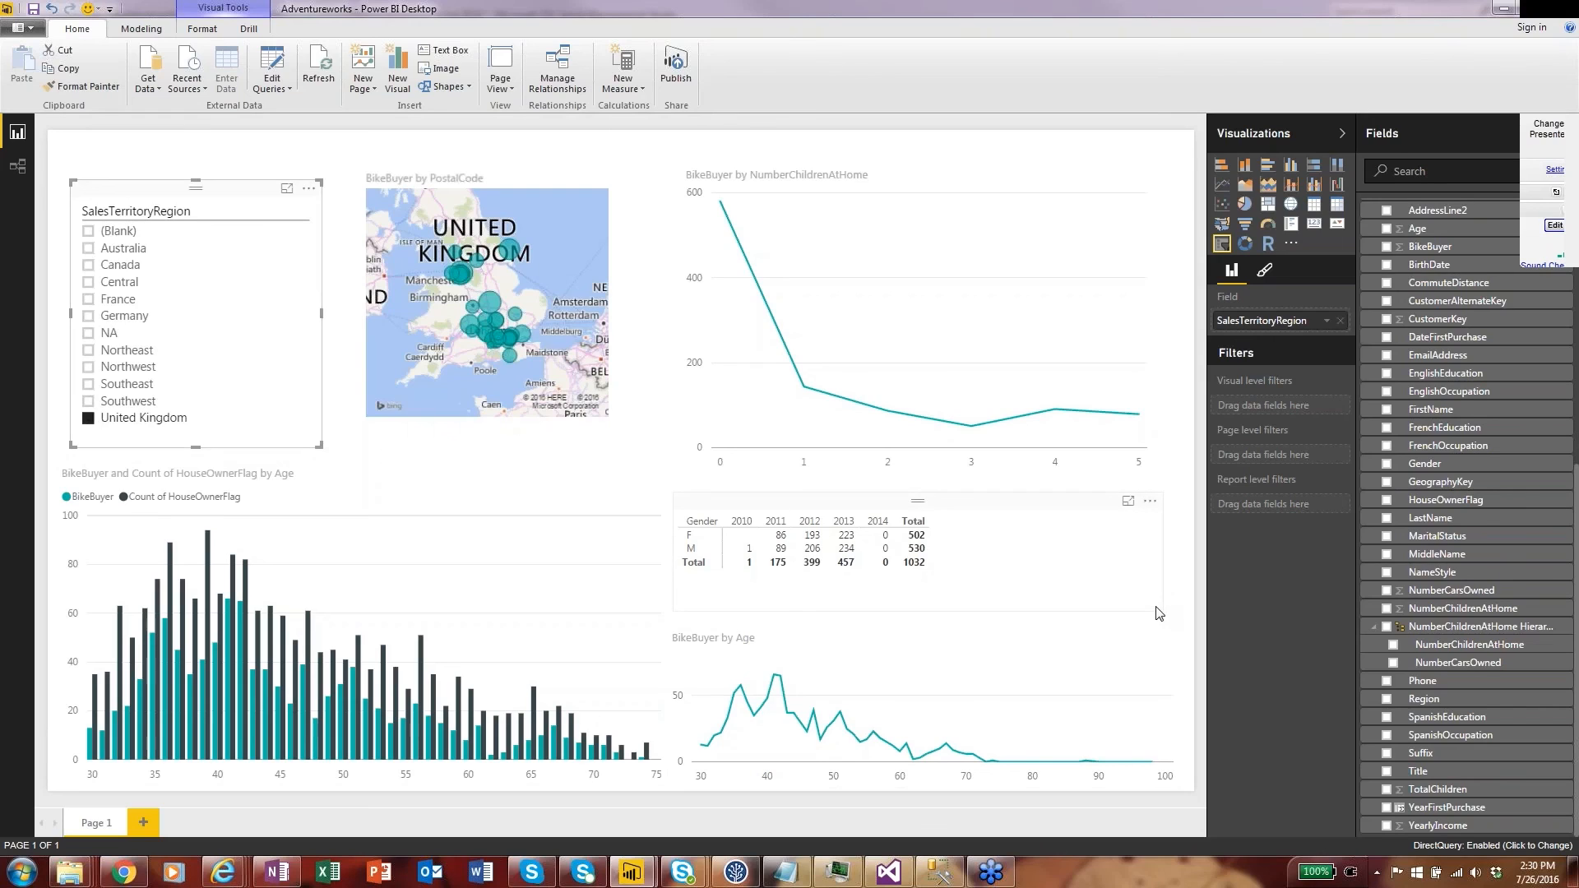
# Step: Narrow the matrix of bike buyers by gender and year to fit its columns, and deselect it
pyautogui.moveTo(1159, 613); pyautogui.dragTo(935, 605)
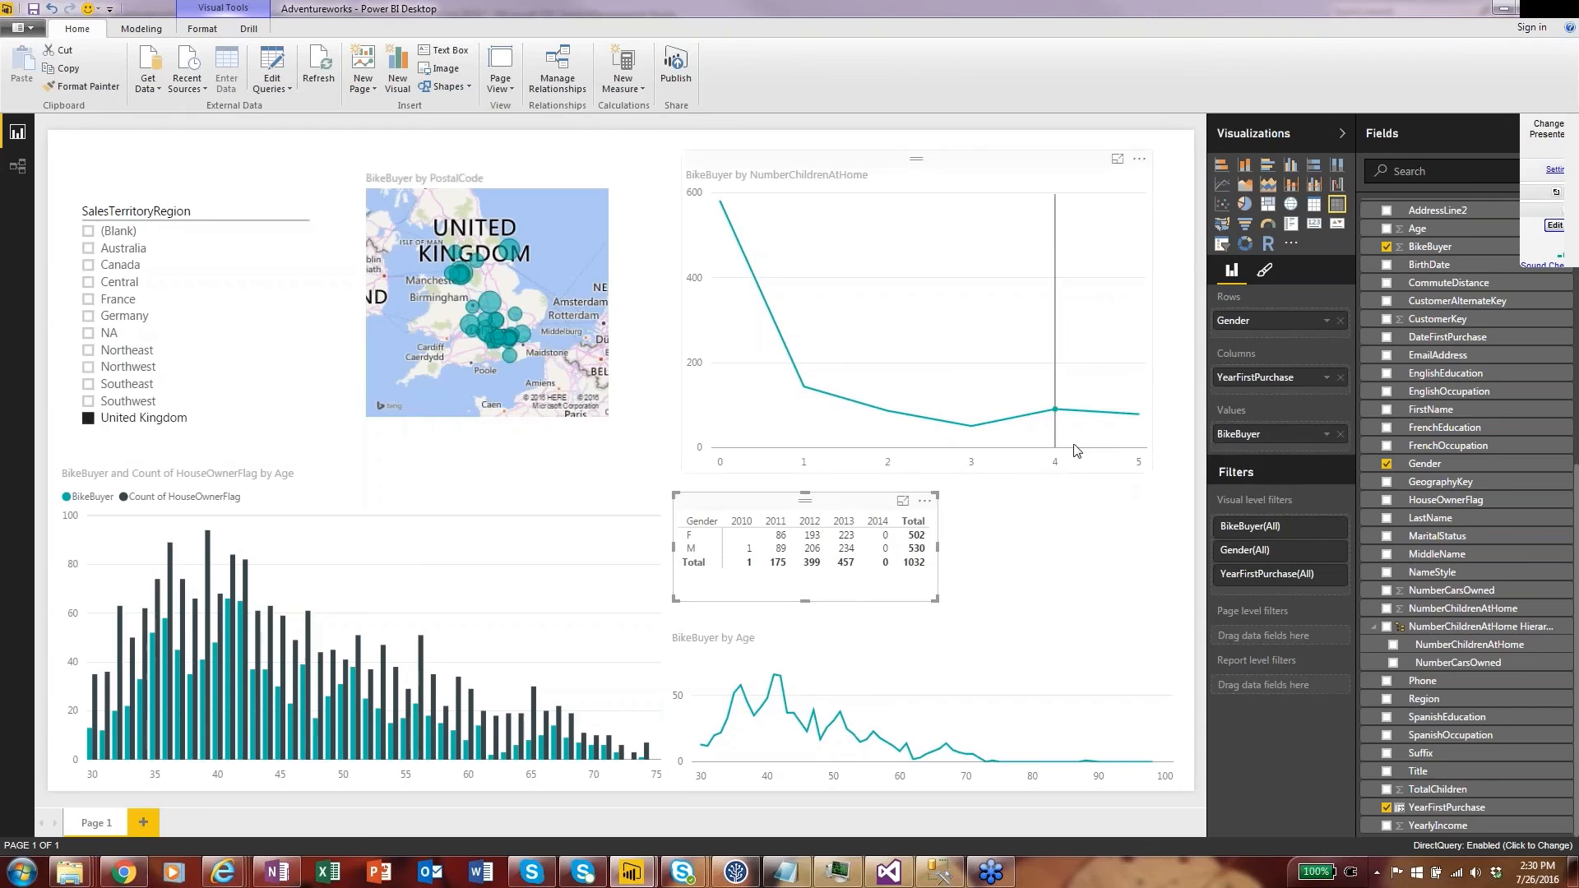
pyautogui.moveTo(1142, 439)
pyautogui.click(1080, 551)
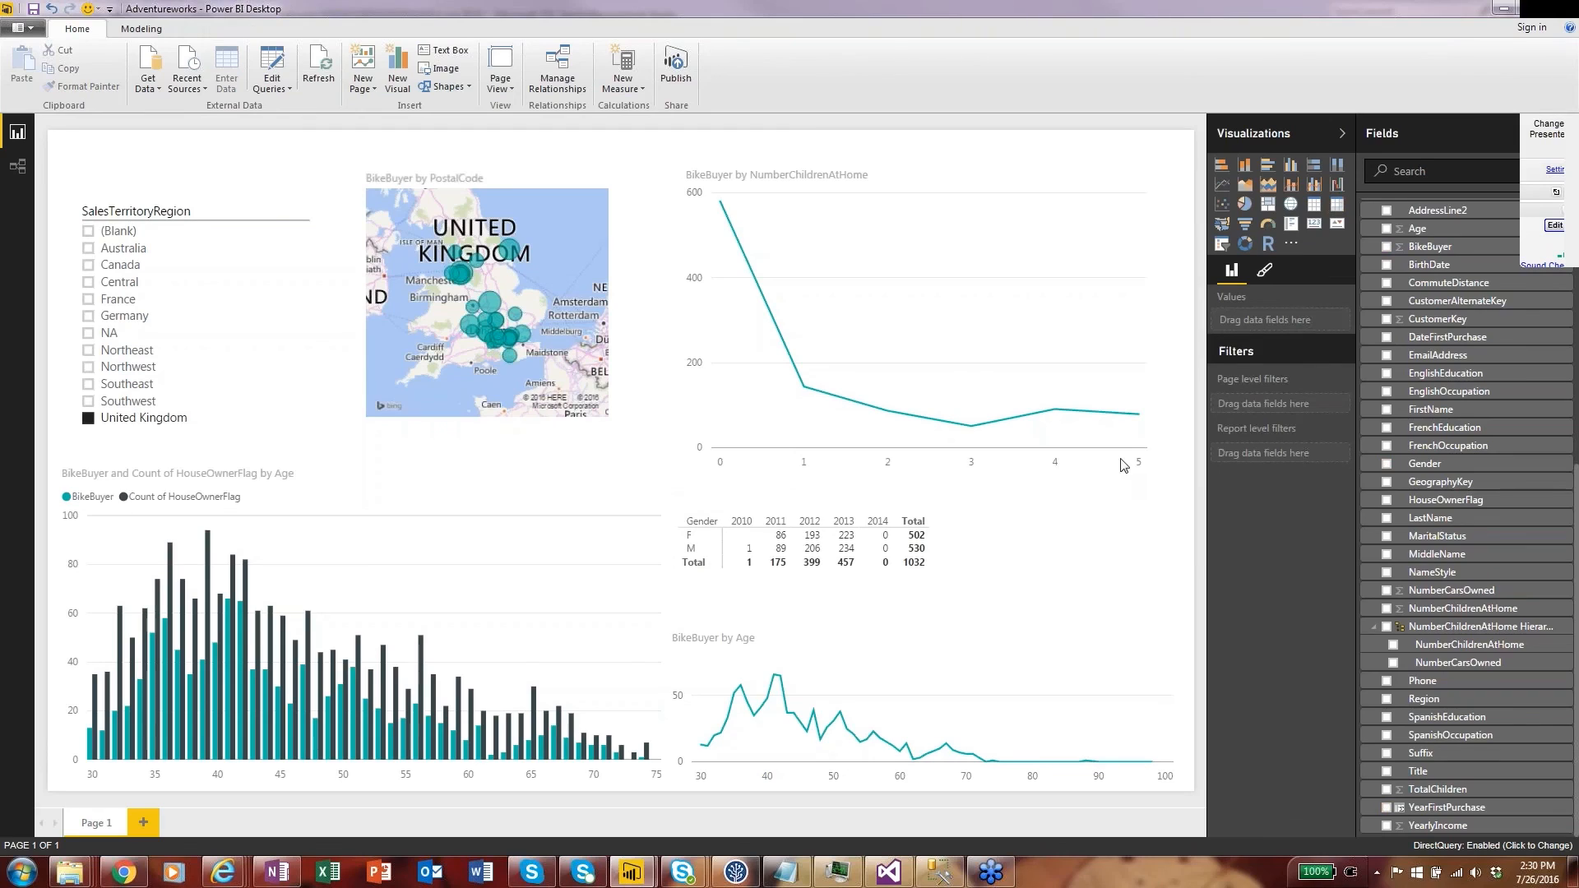